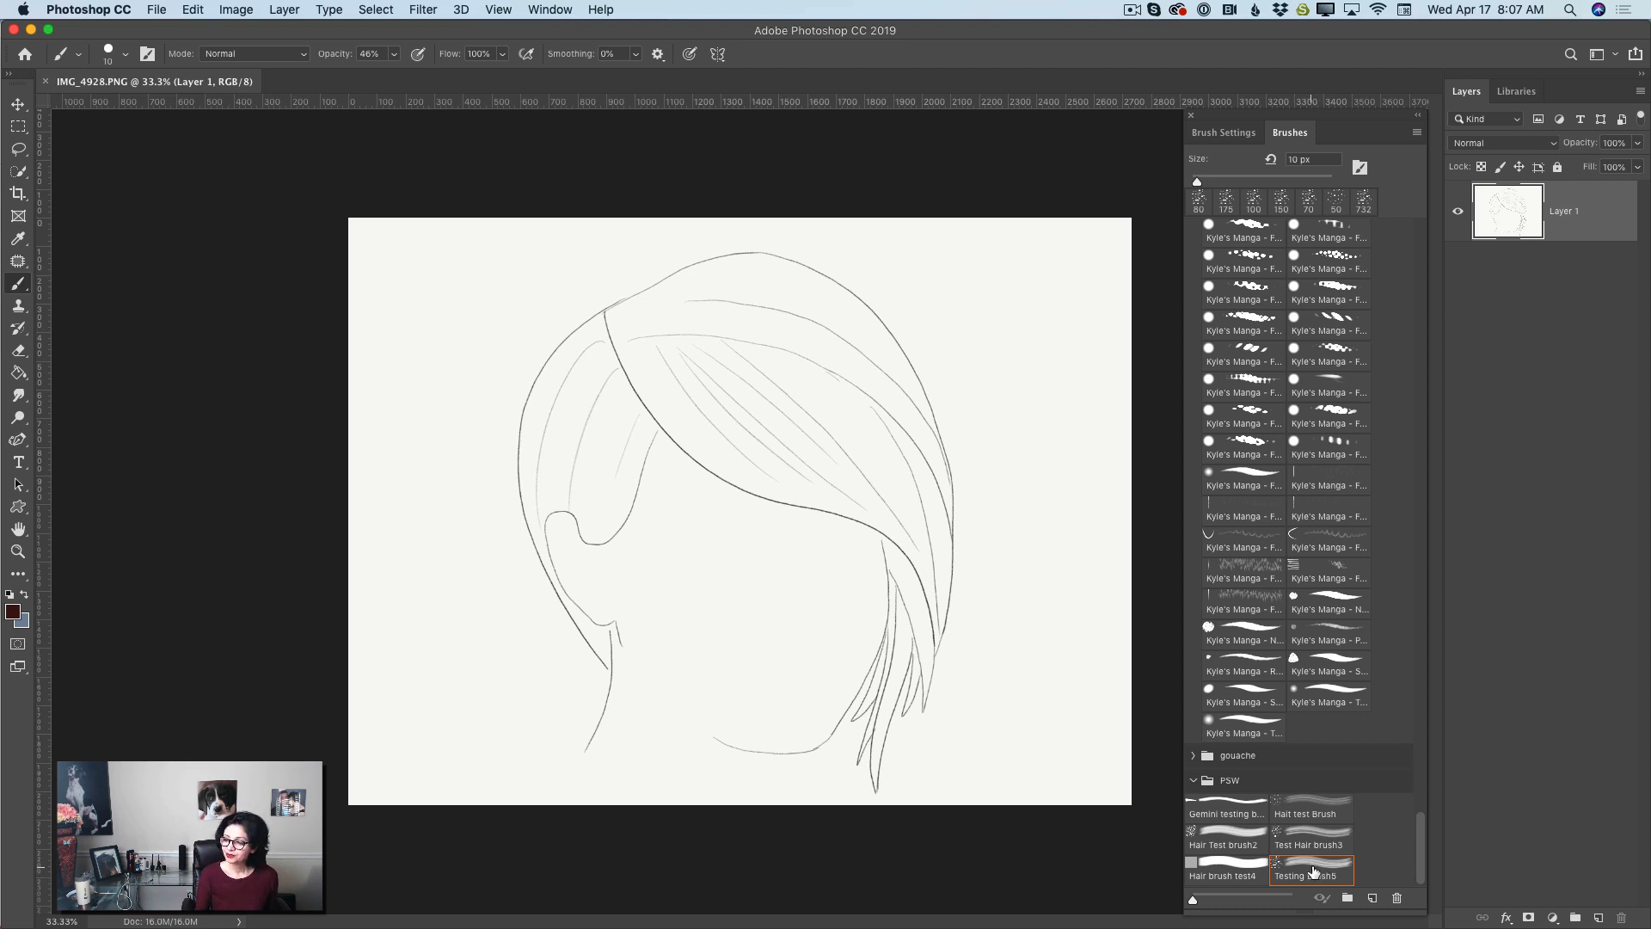
# Select the Testing Brush5 preset, enable its Transfer option, and set the brush spacing to 1%
pyautogui.click(1311, 874)
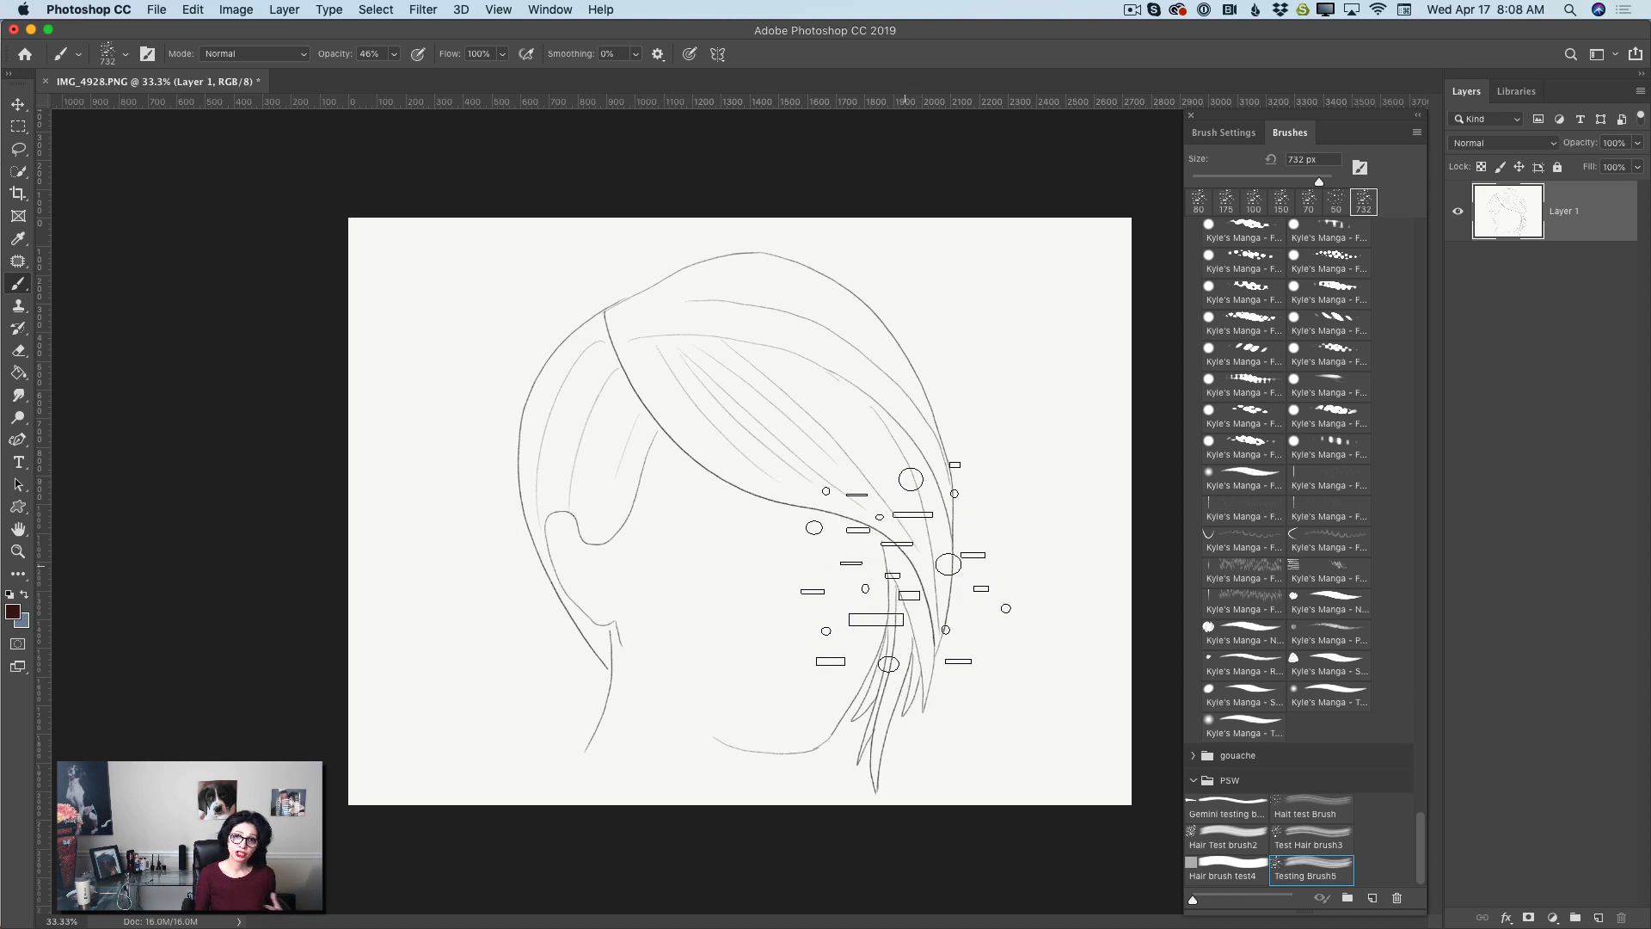
pyautogui.click(1221, 133)
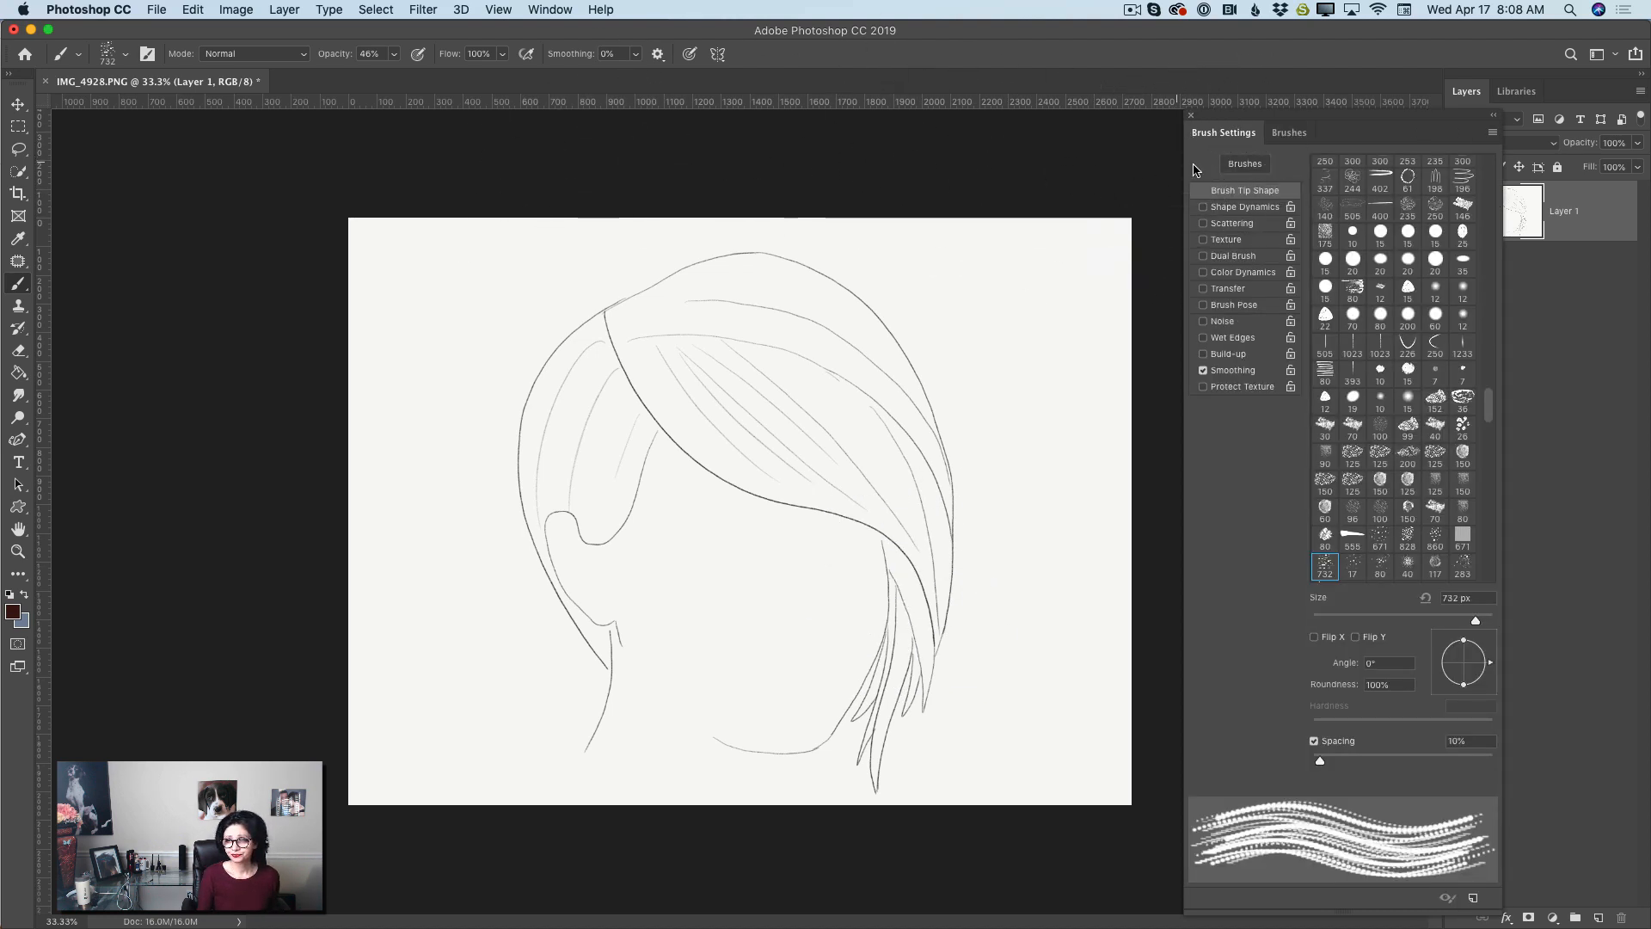
pyautogui.click(1203, 288)
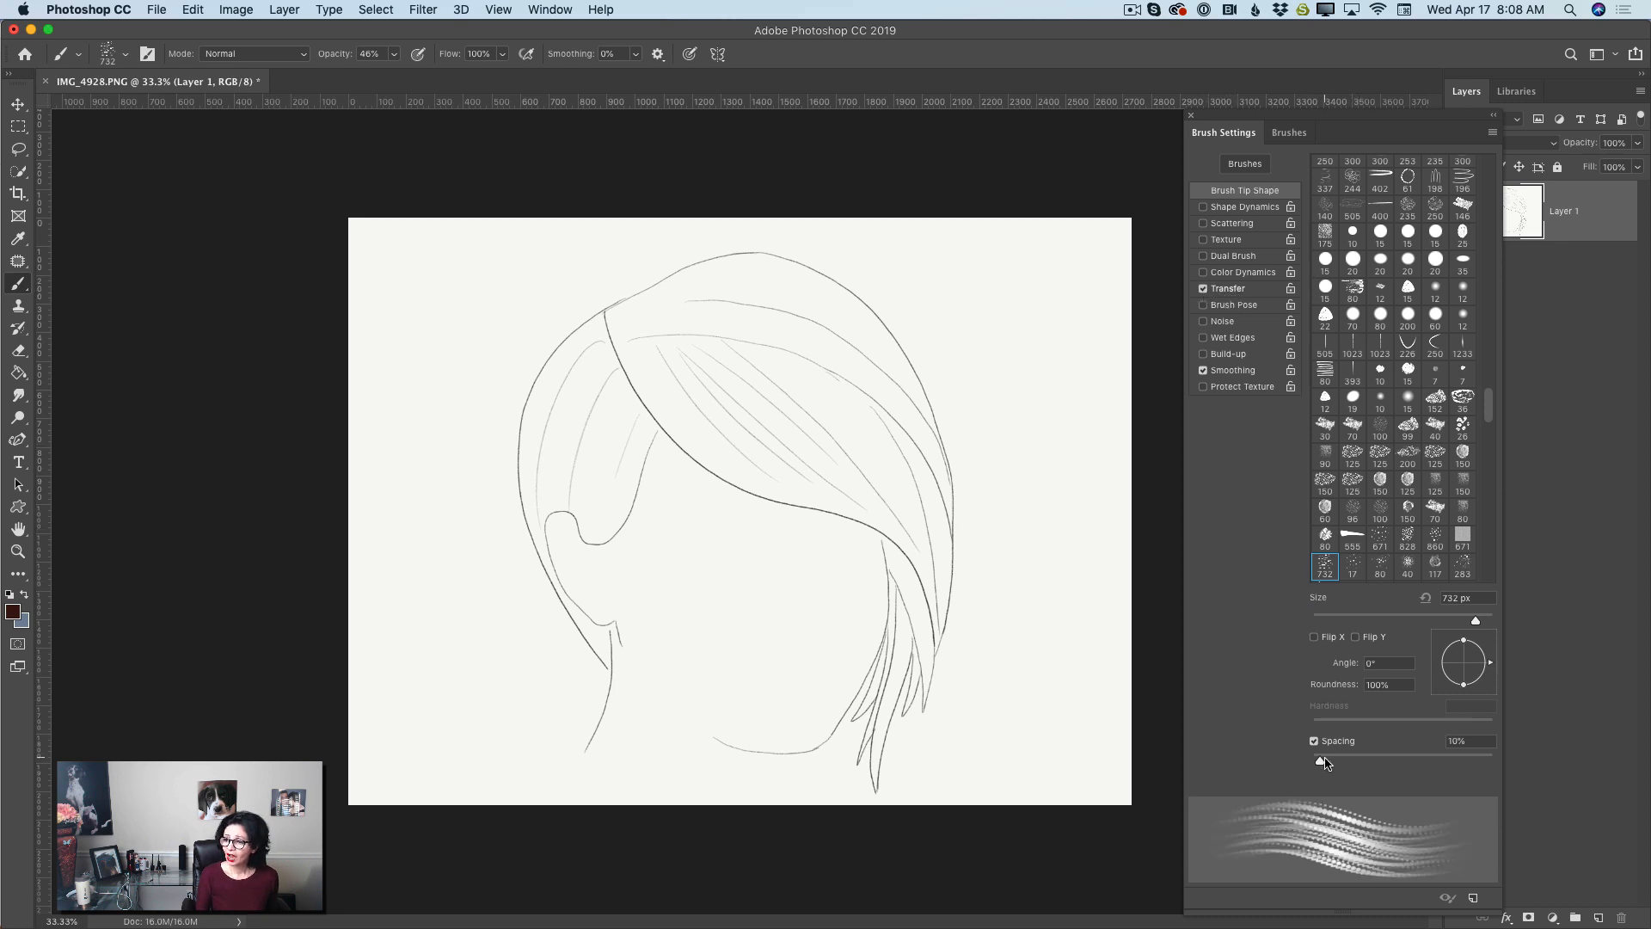
pyautogui.moveTo(1322, 765); pyautogui.dragTo(1309, 764)
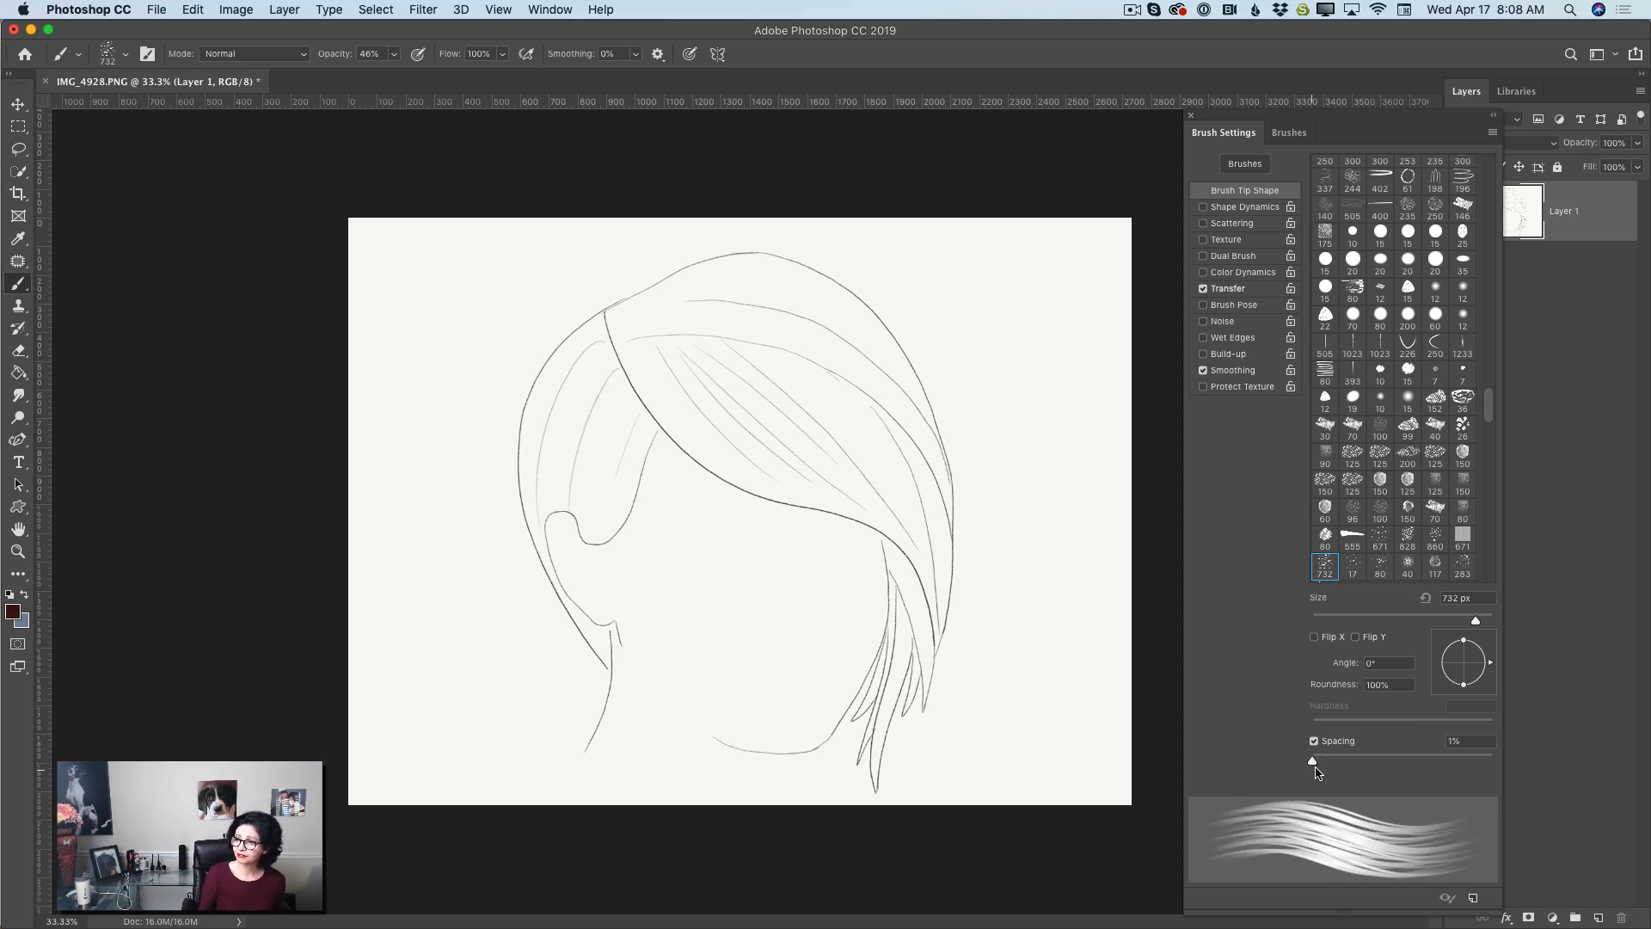
# Reduce the brush size to 175 px and keep the Transfer opacity jitter at 0%
pyautogui.click(395, 55)
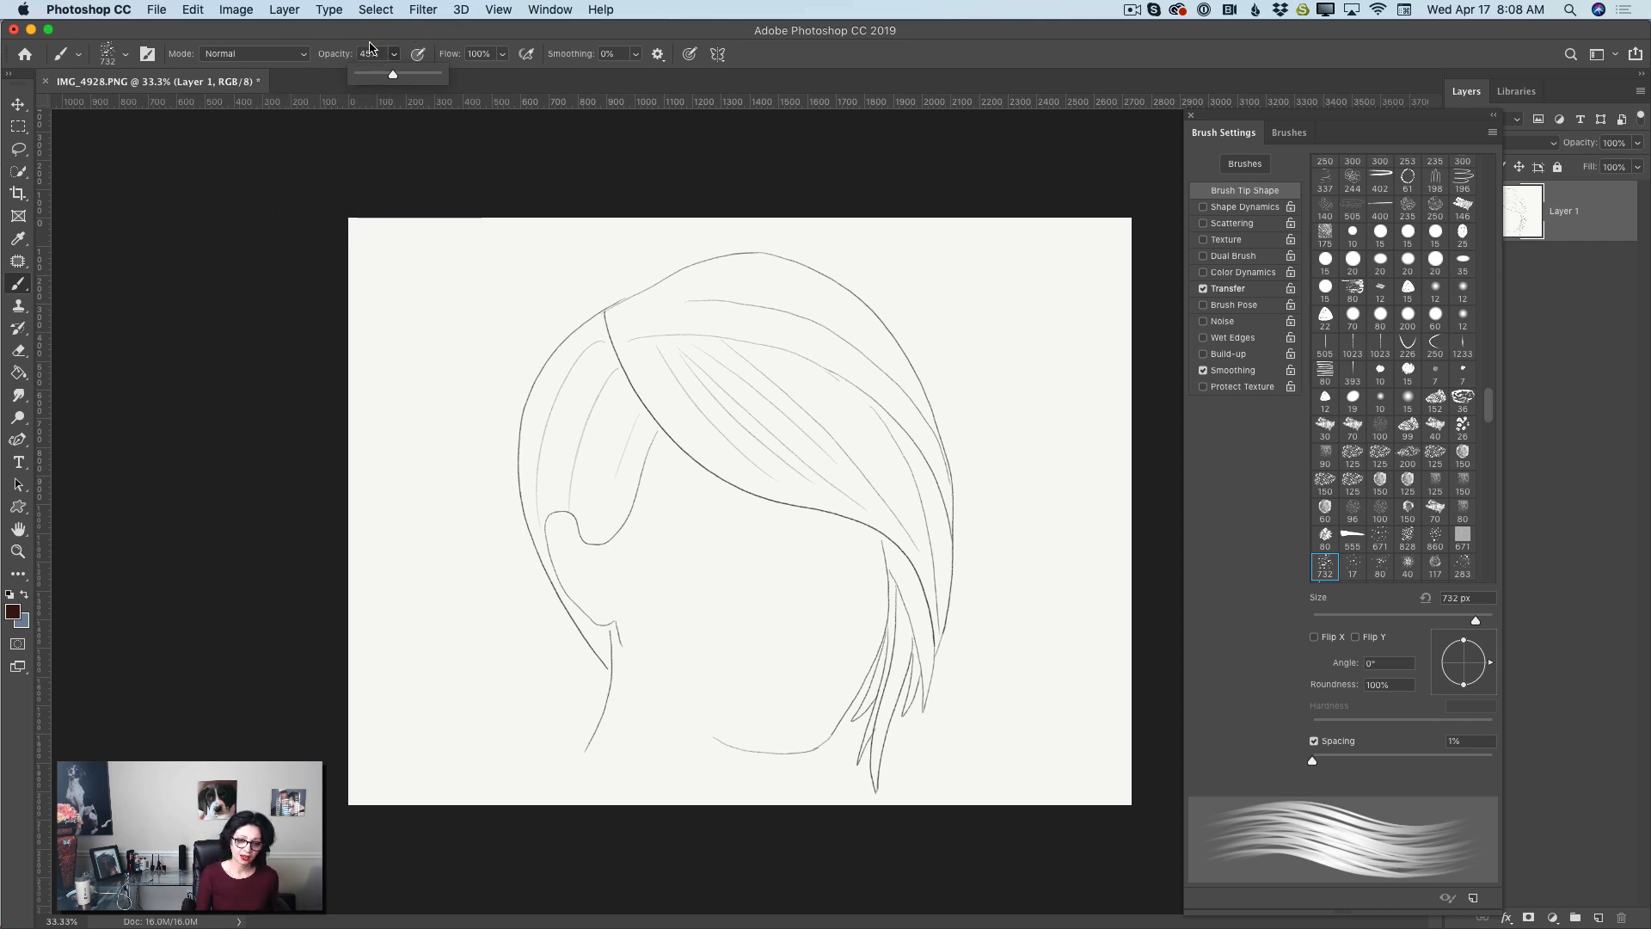
pyautogui.press('[')
pyautogui.press('[')
pyautogui.press('[')
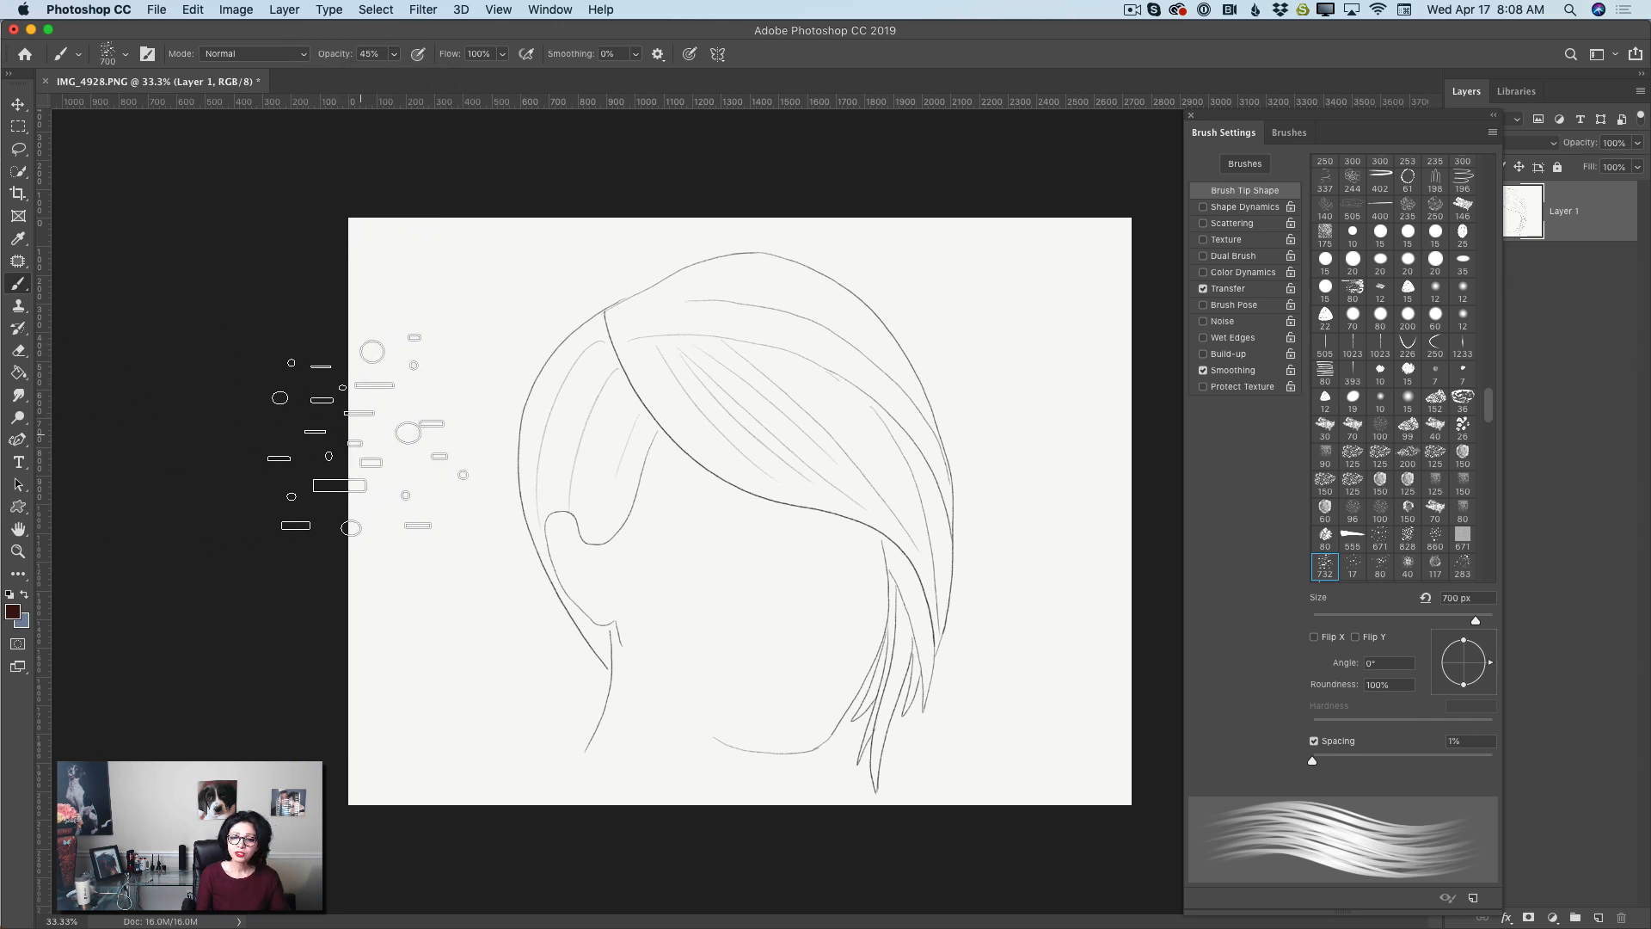
pyautogui.press('[')
pyautogui.press('[')
pyautogui.press('[')
pyautogui.press('[')
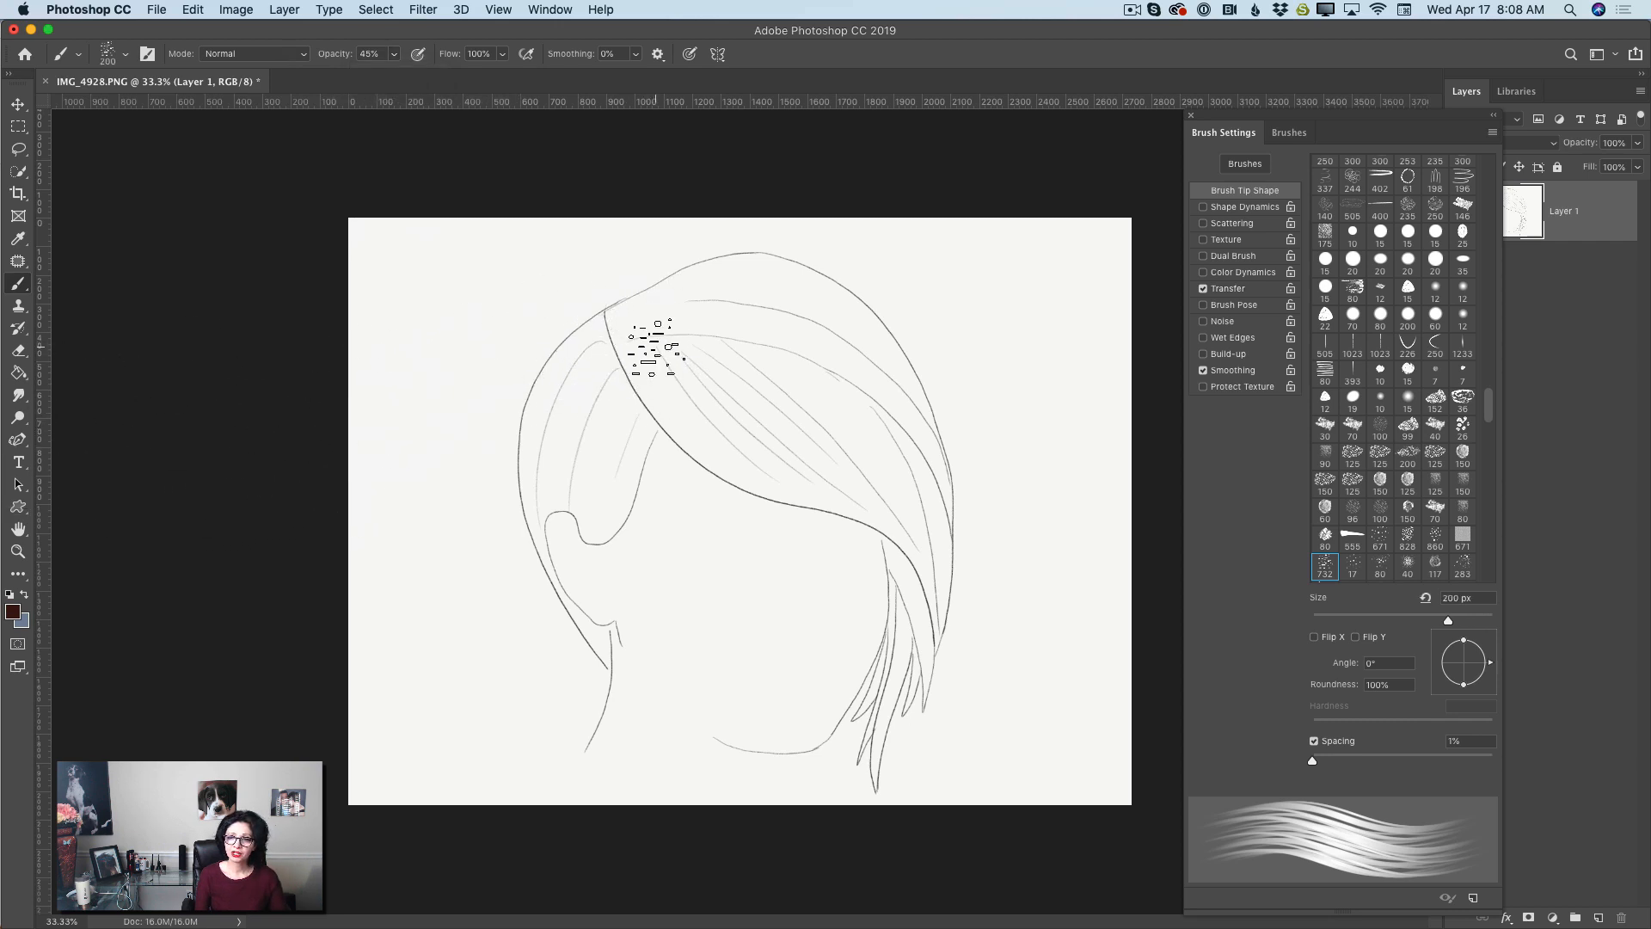
pyautogui.press('[')
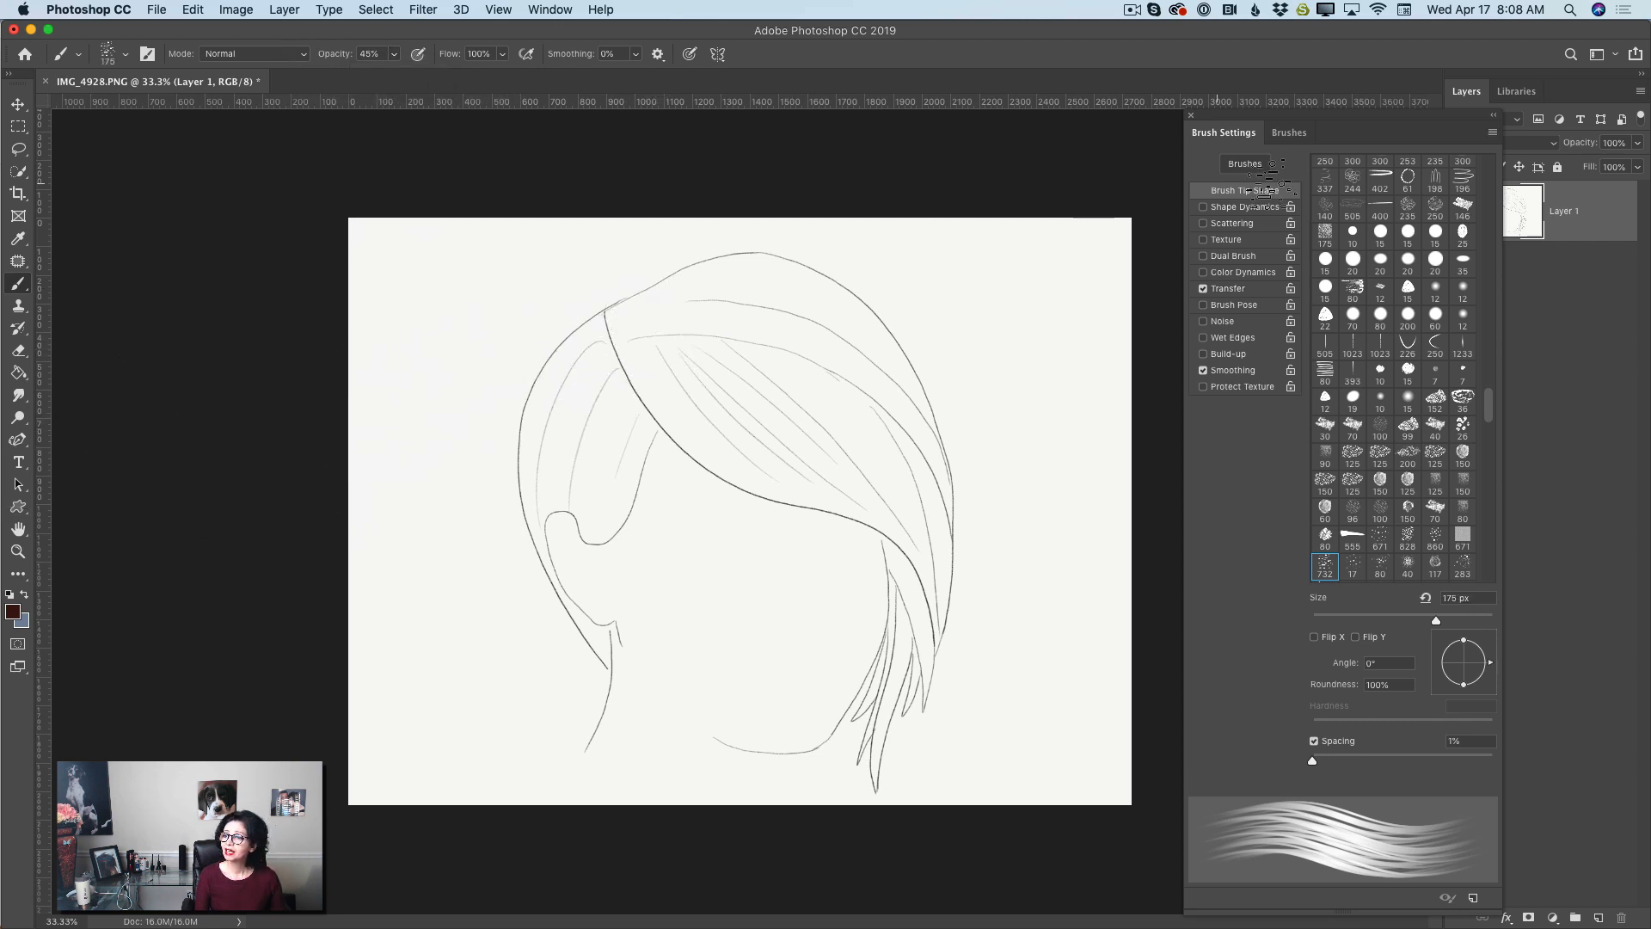
pyautogui.click(1235, 290)
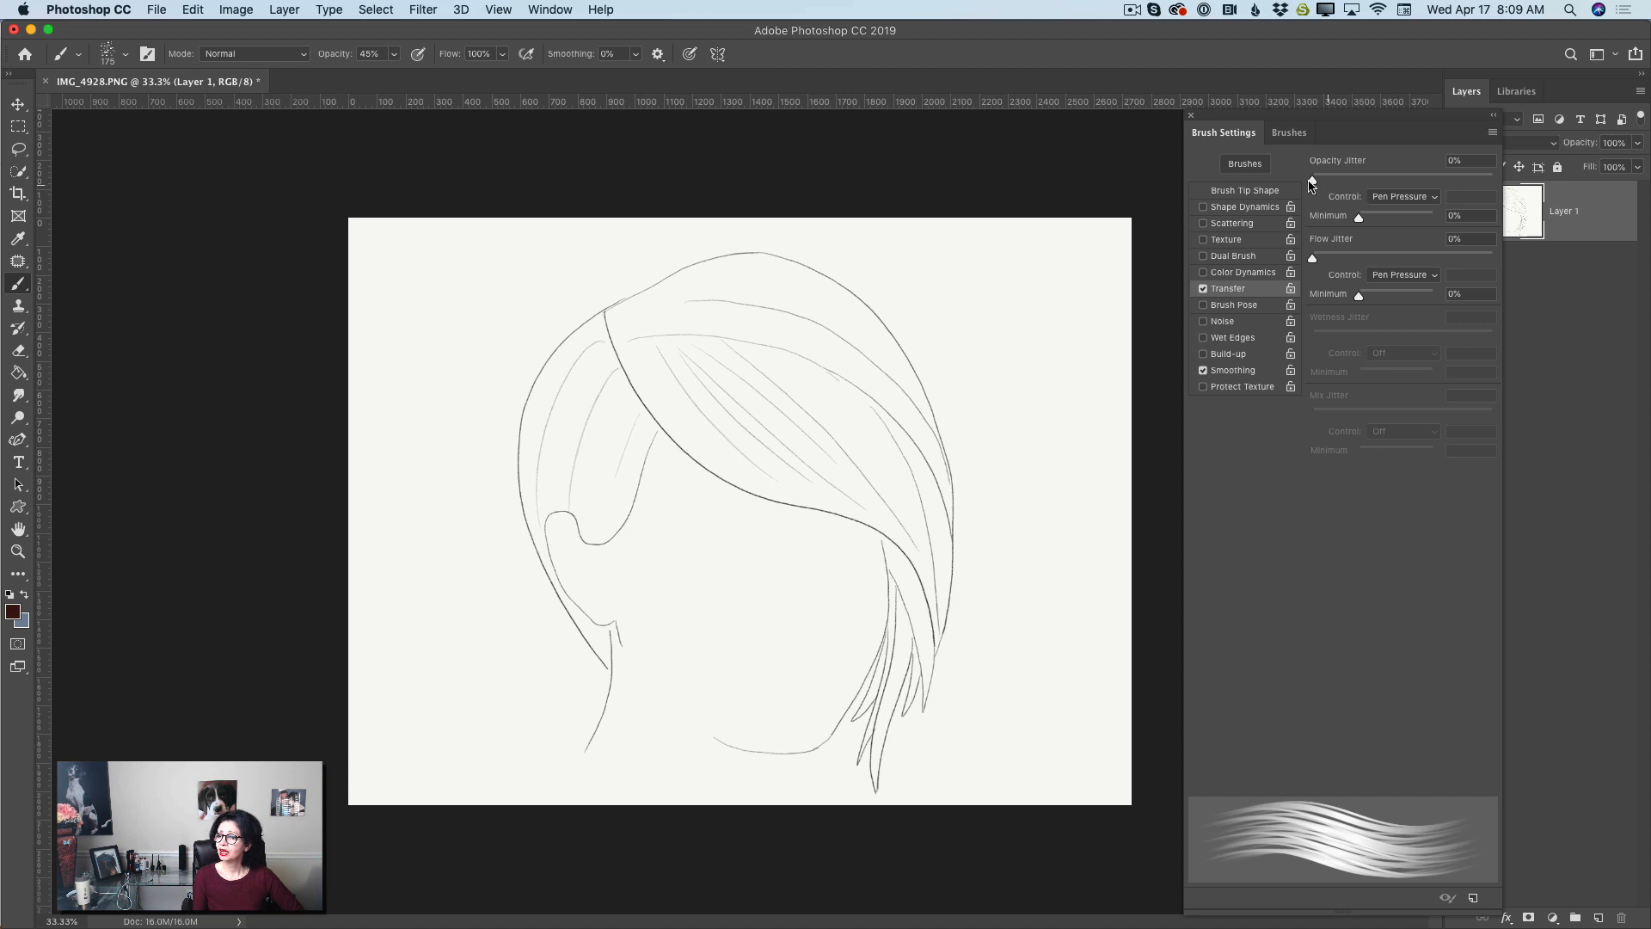
pyautogui.moveTo(1339, 185)
pyautogui.mouseDown()
pyautogui.moveTo(1370, 184)
pyautogui.moveTo(1309, 192)
pyautogui.mouseUp()
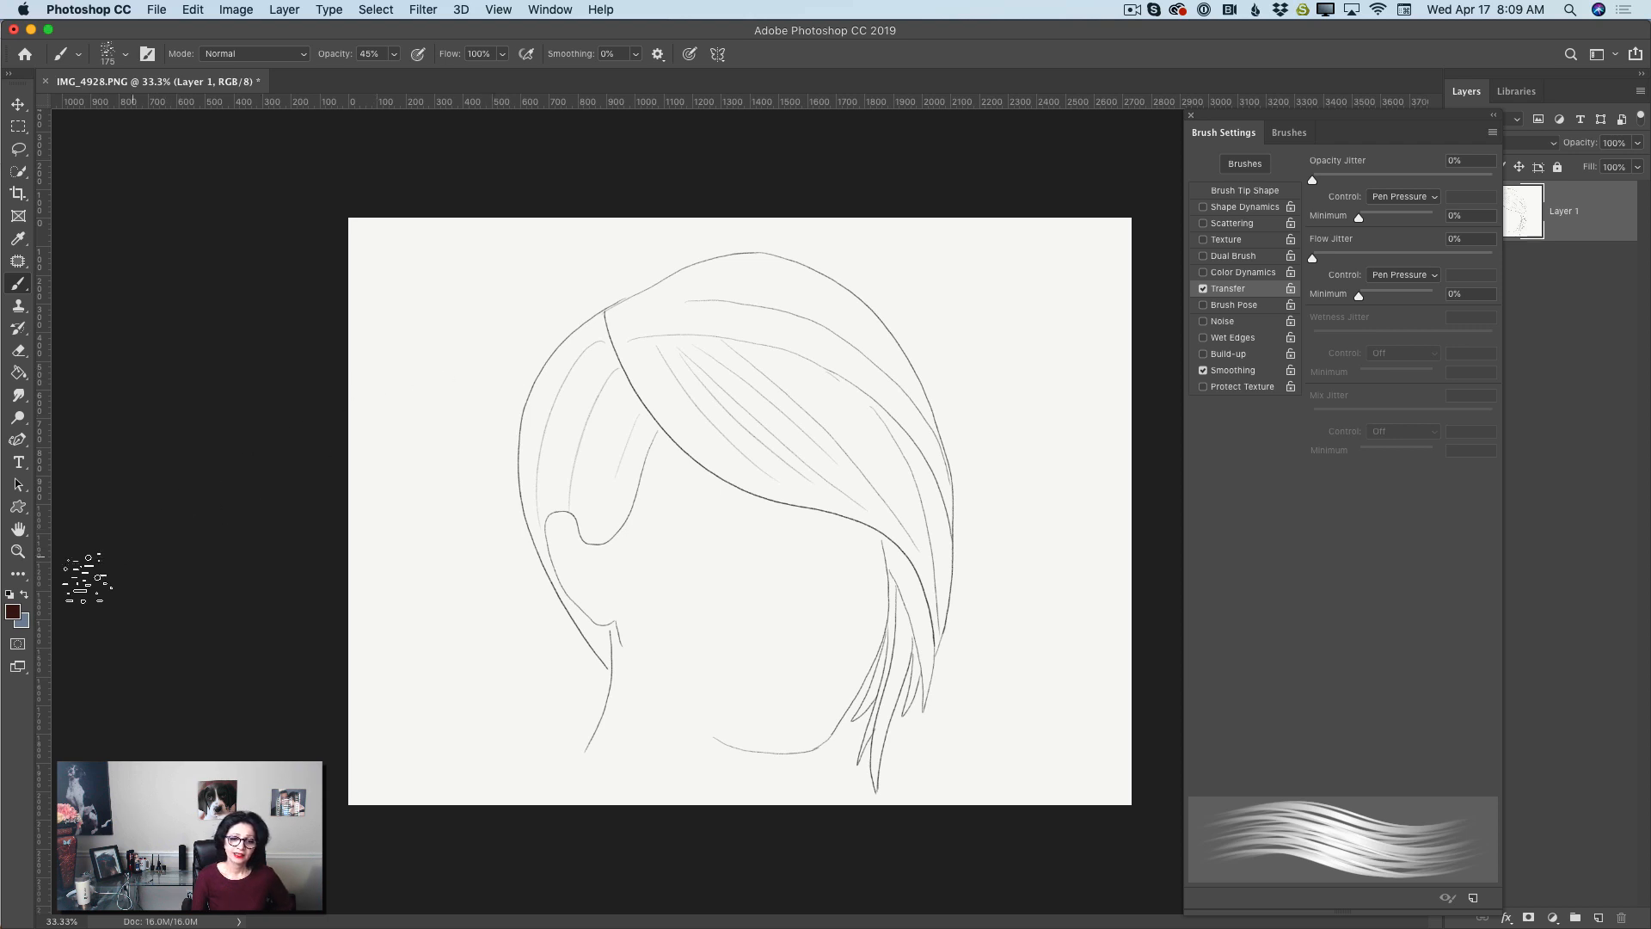
# Set the foreground color to dark brown 38110a and return to the Brush tool
pyautogui.click(16, 614)
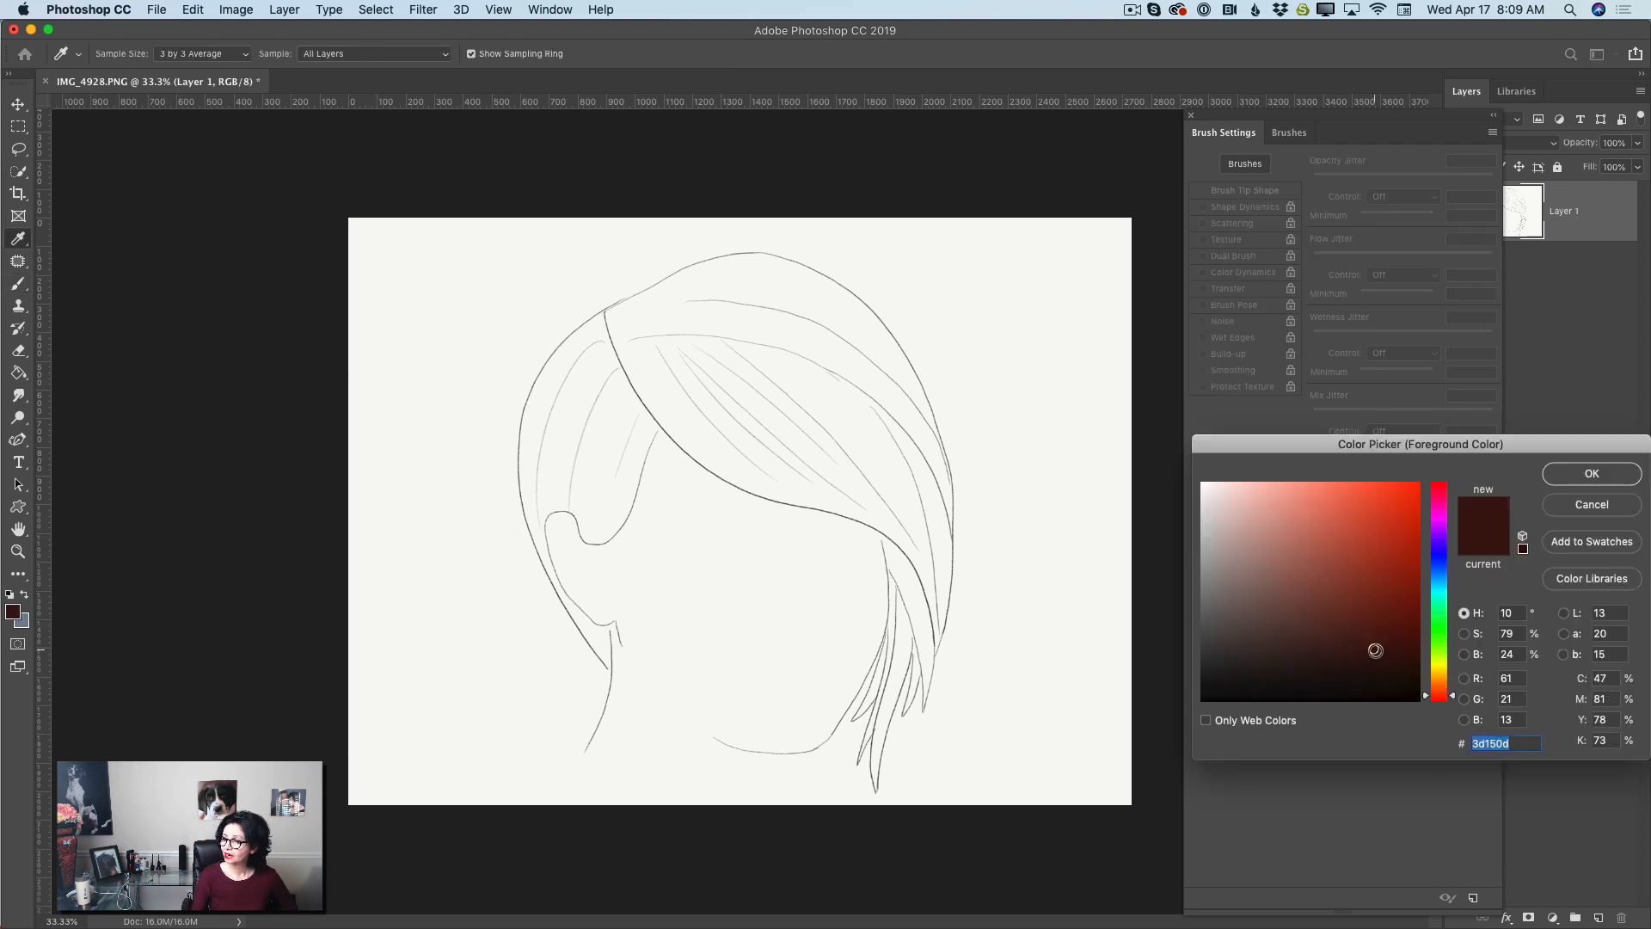
pyautogui.moveTo(1375, 651)
pyautogui.mouseDown()
pyautogui.moveTo(1403, 640)
pyautogui.moveTo(1383, 653)
pyautogui.mouseUp()
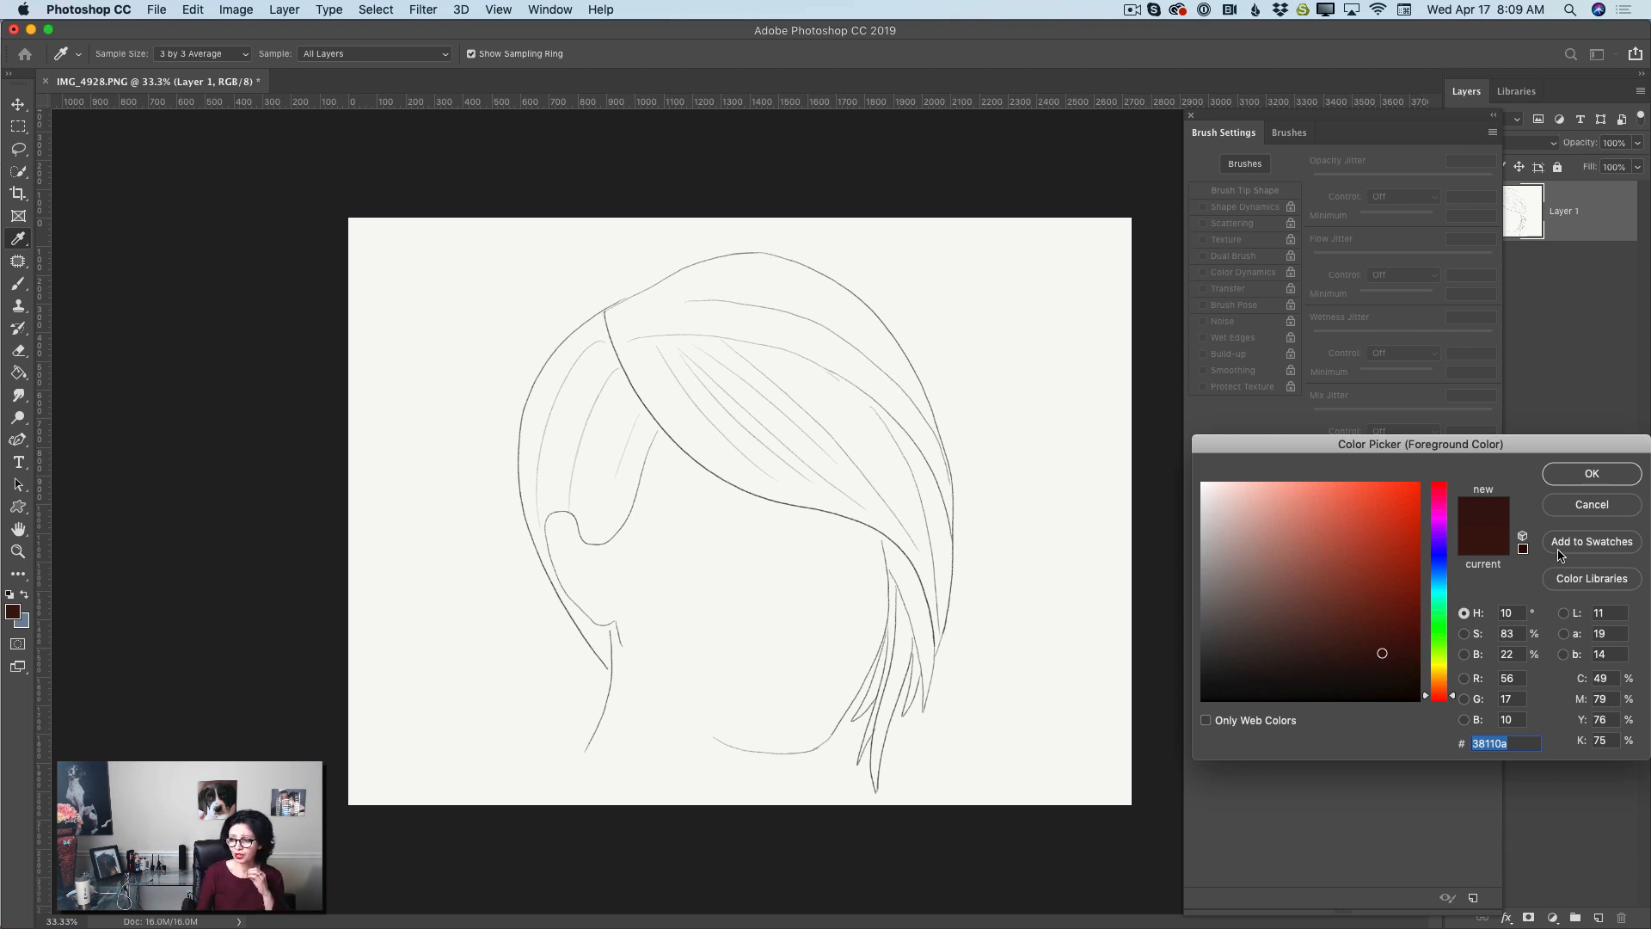
pyautogui.click(1591, 474)
pyautogui.press('b')
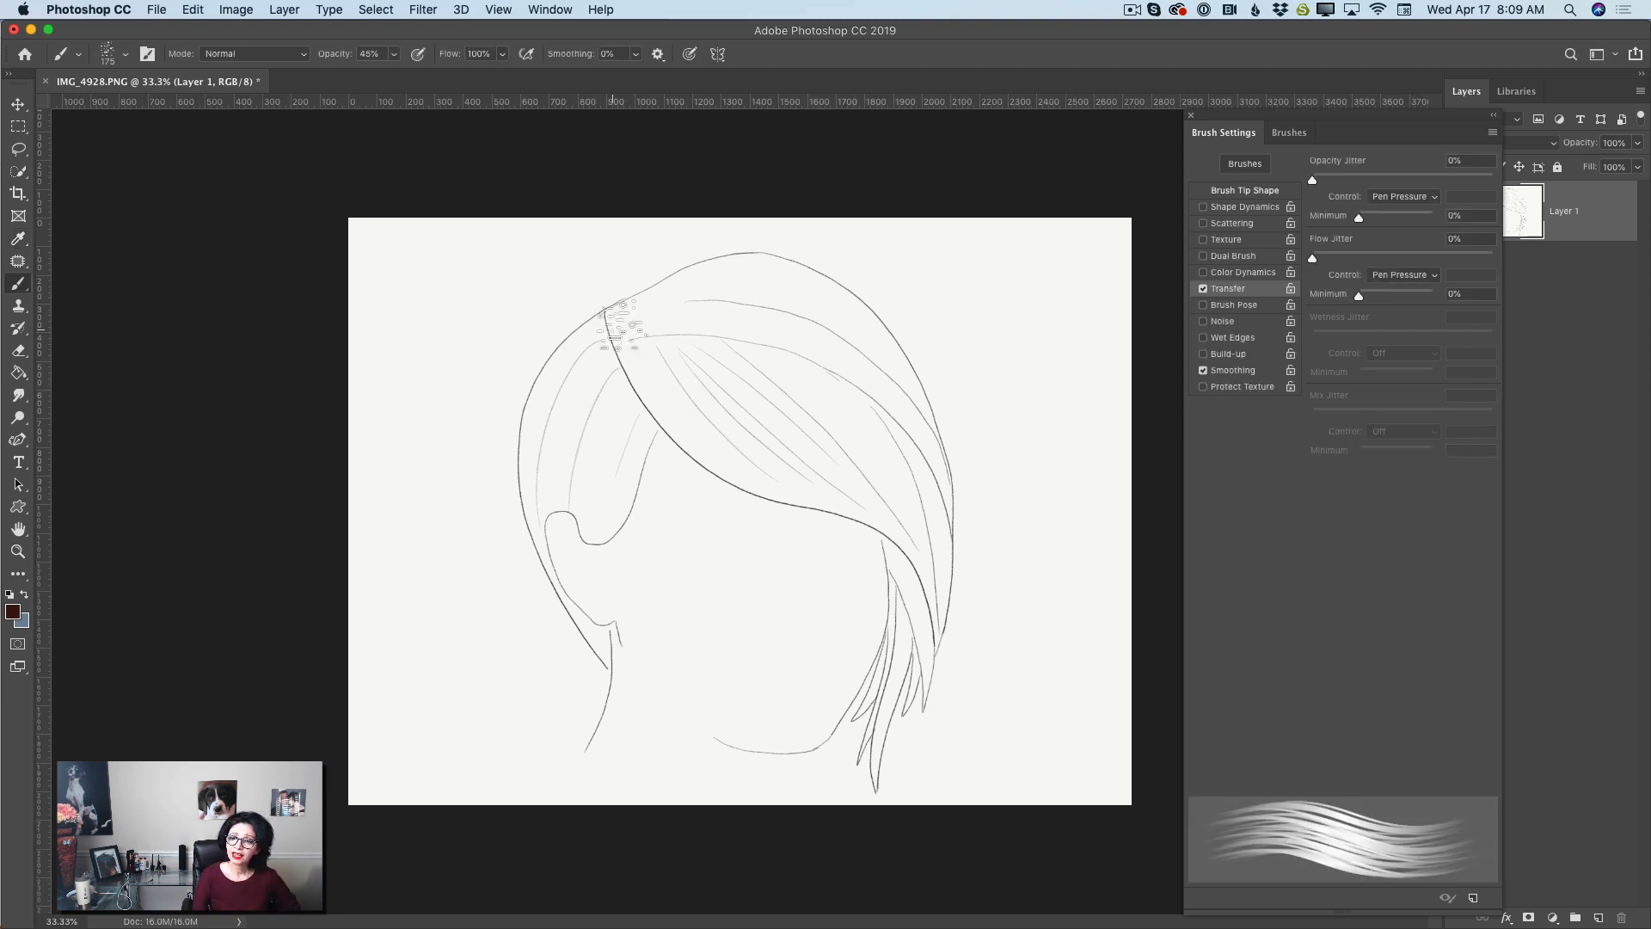
# Reduce the brush size to 100 px and paint brown base strands over the whole hair sketch on Layer 1
pyautogui.press('[')
pyautogui.press('[')
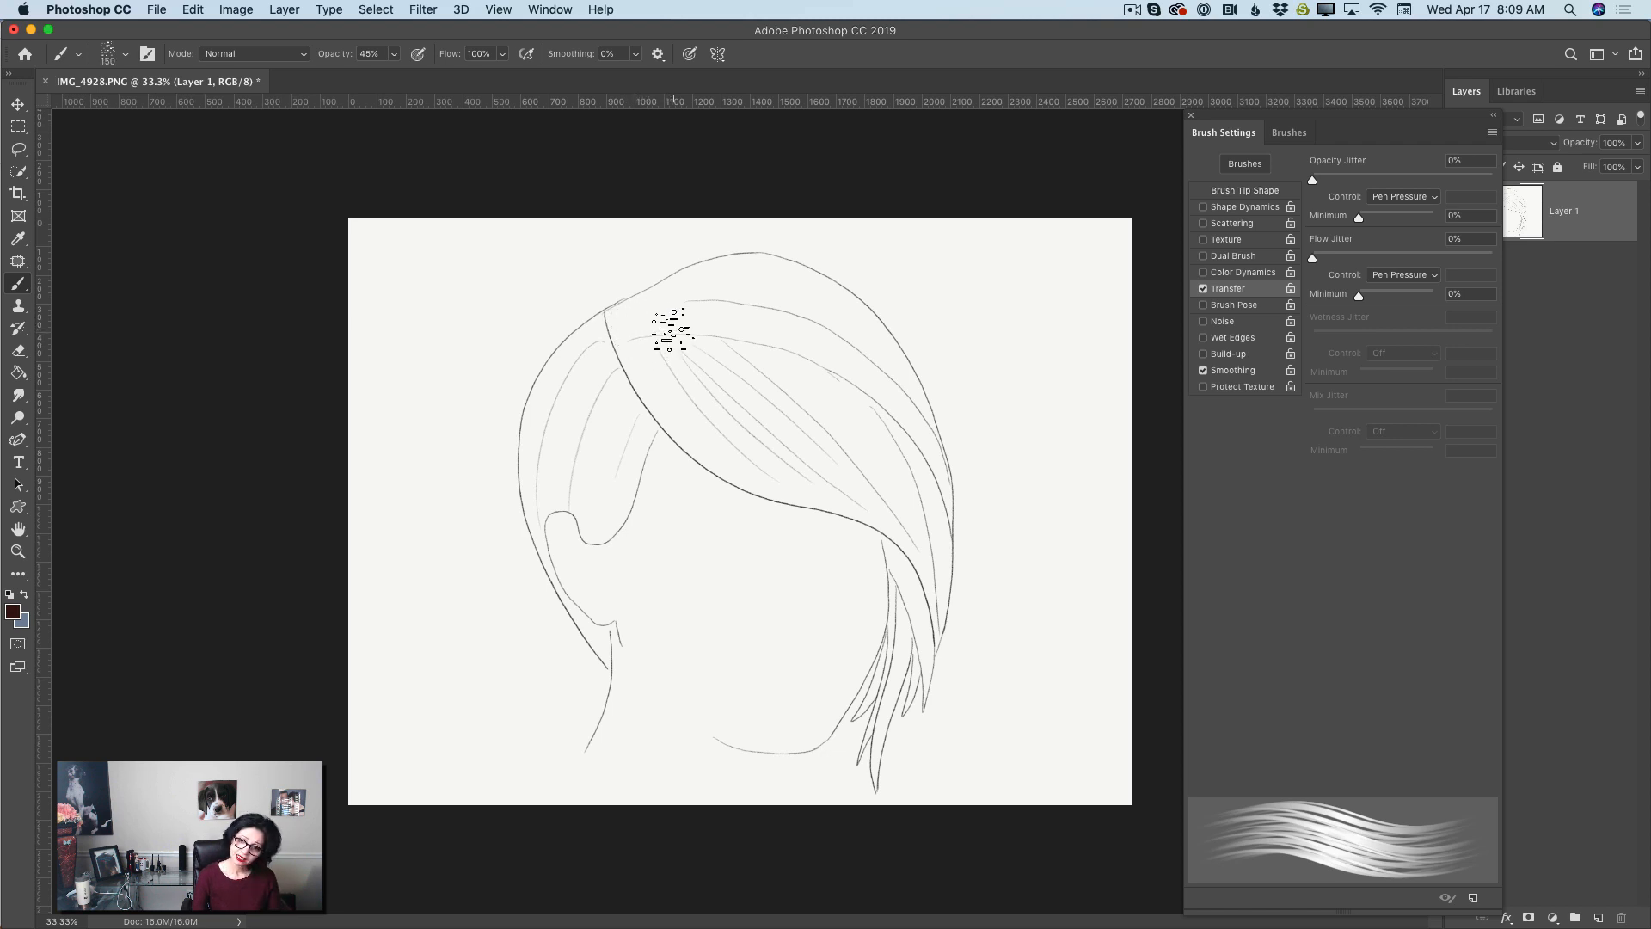
pyautogui.press('[')
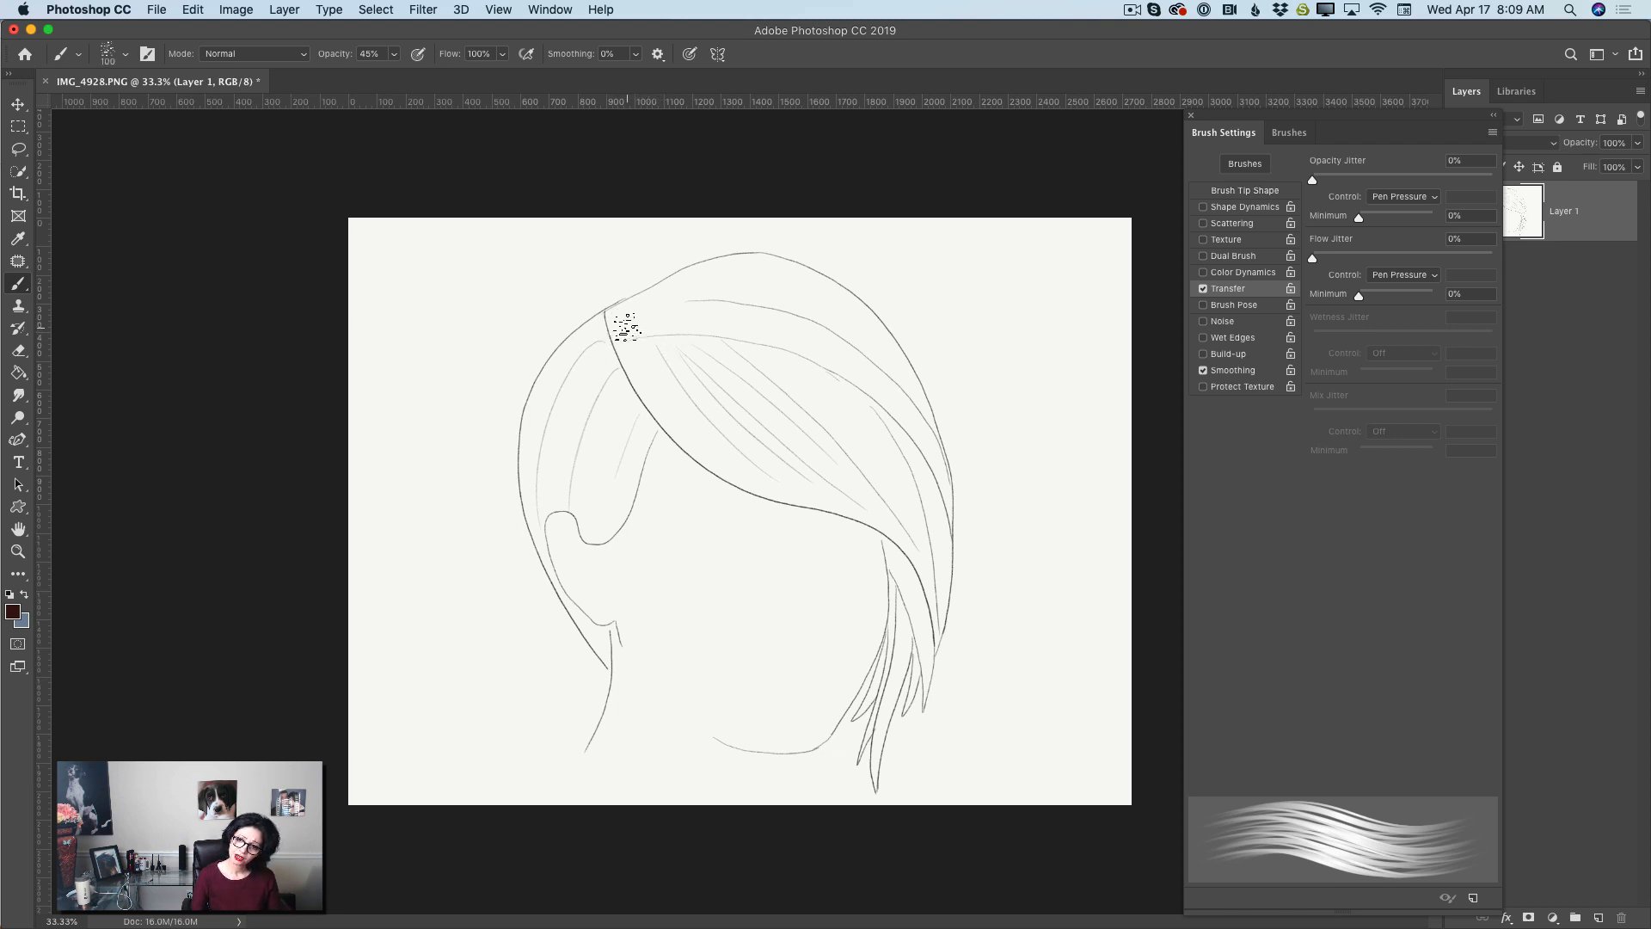
pyautogui.moveTo(621, 320)
pyautogui.mouseDown()
pyautogui.moveTo(714, 394)
pyautogui.moveTo(759, 461)
pyautogui.moveTo(701, 427)
pyautogui.moveTo(804, 506)
pyautogui.moveTo(851, 514)
pyautogui.moveTo(860, 486)
pyautogui.moveTo(830, 497)
pyautogui.moveTo(669, 350)
pyautogui.moveTo(756, 380)
pyautogui.moveTo(913, 491)
pyautogui.moveTo(847, 425)
pyautogui.moveTo(748, 424)
pyautogui.moveTo(879, 481)
pyautogui.moveTo(847, 464)
pyautogui.moveTo(886, 456)
pyautogui.moveTo(891, 434)
pyautogui.moveTo(937, 602)
pyautogui.mouseUp()
pyautogui.moveTo(608, 343)
pyautogui.mouseDown()
pyautogui.moveTo(552, 381)
pyautogui.moveTo(596, 350)
pyautogui.moveTo(534, 456)
pyautogui.moveTo(600, 356)
pyautogui.moveTo(577, 454)
pyautogui.moveTo(614, 348)
pyautogui.moveTo(591, 473)
pyautogui.moveTo(620, 395)
pyautogui.moveTo(644, 440)
pyautogui.moveTo(616, 509)
pyautogui.moveTo(595, 513)
pyautogui.moveTo(556, 460)
pyautogui.moveTo(536, 504)
pyautogui.moveTo(541, 550)
pyautogui.moveTo(575, 374)
pyautogui.moveTo(563, 494)
pyautogui.moveTo(595, 500)
pyautogui.moveTo(608, 647)
pyautogui.moveTo(642, 311)
pyautogui.moveTo(823, 310)
pyautogui.moveTo(664, 323)
pyautogui.moveTo(824, 354)
pyautogui.moveTo(691, 325)
pyautogui.moveTo(830, 337)
pyautogui.moveTo(769, 295)
pyautogui.moveTo(762, 336)
pyautogui.moveTo(741, 290)
pyautogui.moveTo(874, 346)
pyautogui.moveTo(764, 269)
pyautogui.moveTo(895, 352)
pyautogui.moveTo(742, 276)
pyautogui.moveTo(889, 383)
pyautogui.mouseUp()
pyautogui.moveTo(687, 319)
pyautogui.mouseDown()
pyautogui.moveTo(825, 358)
pyautogui.moveTo(646, 325)
pyautogui.moveTo(733, 324)
pyautogui.moveTo(697, 302)
pyautogui.moveTo(702, 322)
pyautogui.moveTo(879, 377)
pyautogui.moveTo(793, 370)
pyautogui.moveTo(912, 449)
pyautogui.moveTo(863, 372)
pyautogui.moveTo(891, 377)
pyautogui.moveTo(934, 456)
pyautogui.moveTo(867, 335)
pyautogui.moveTo(944, 511)
pyautogui.moveTo(855, 361)
pyautogui.moveTo(932, 519)
pyautogui.moveTo(938, 463)
pyautogui.moveTo(926, 581)
pyautogui.mouseUp()
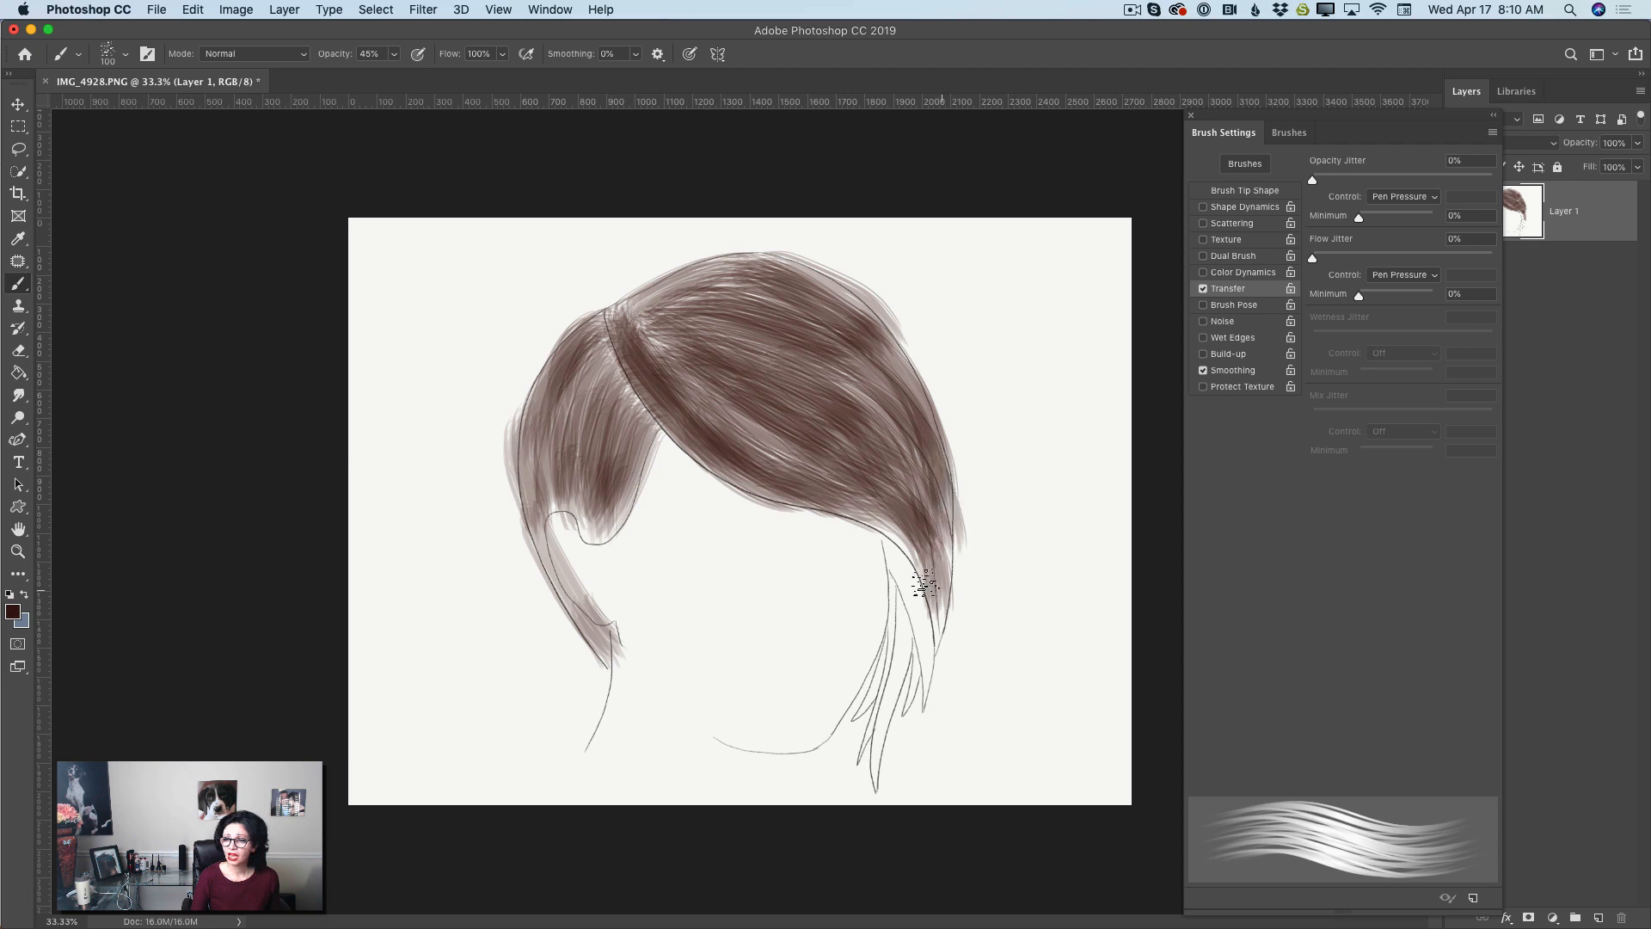
pyautogui.moveTo(922, 647)
pyautogui.mouseDown()
pyautogui.moveTo(900, 554)
pyautogui.moveTo(912, 704)
pyautogui.moveTo(870, 645)
pyautogui.moveTo(898, 630)
pyautogui.moveTo(883, 714)
pyautogui.moveTo(904, 615)
pyautogui.moveTo(864, 707)
pyautogui.moveTo(892, 660)
pyautogui.moveTo(863, 783)
pyautogui.moveTo(906, 584)
pyautogui.moveTo(903, 650)
pyautogui.moveTo(910, 579)
pyautogui.moveTo(926, 624)
pyautogui.moveTo(937, 534)
pyautogui.mouseUp()
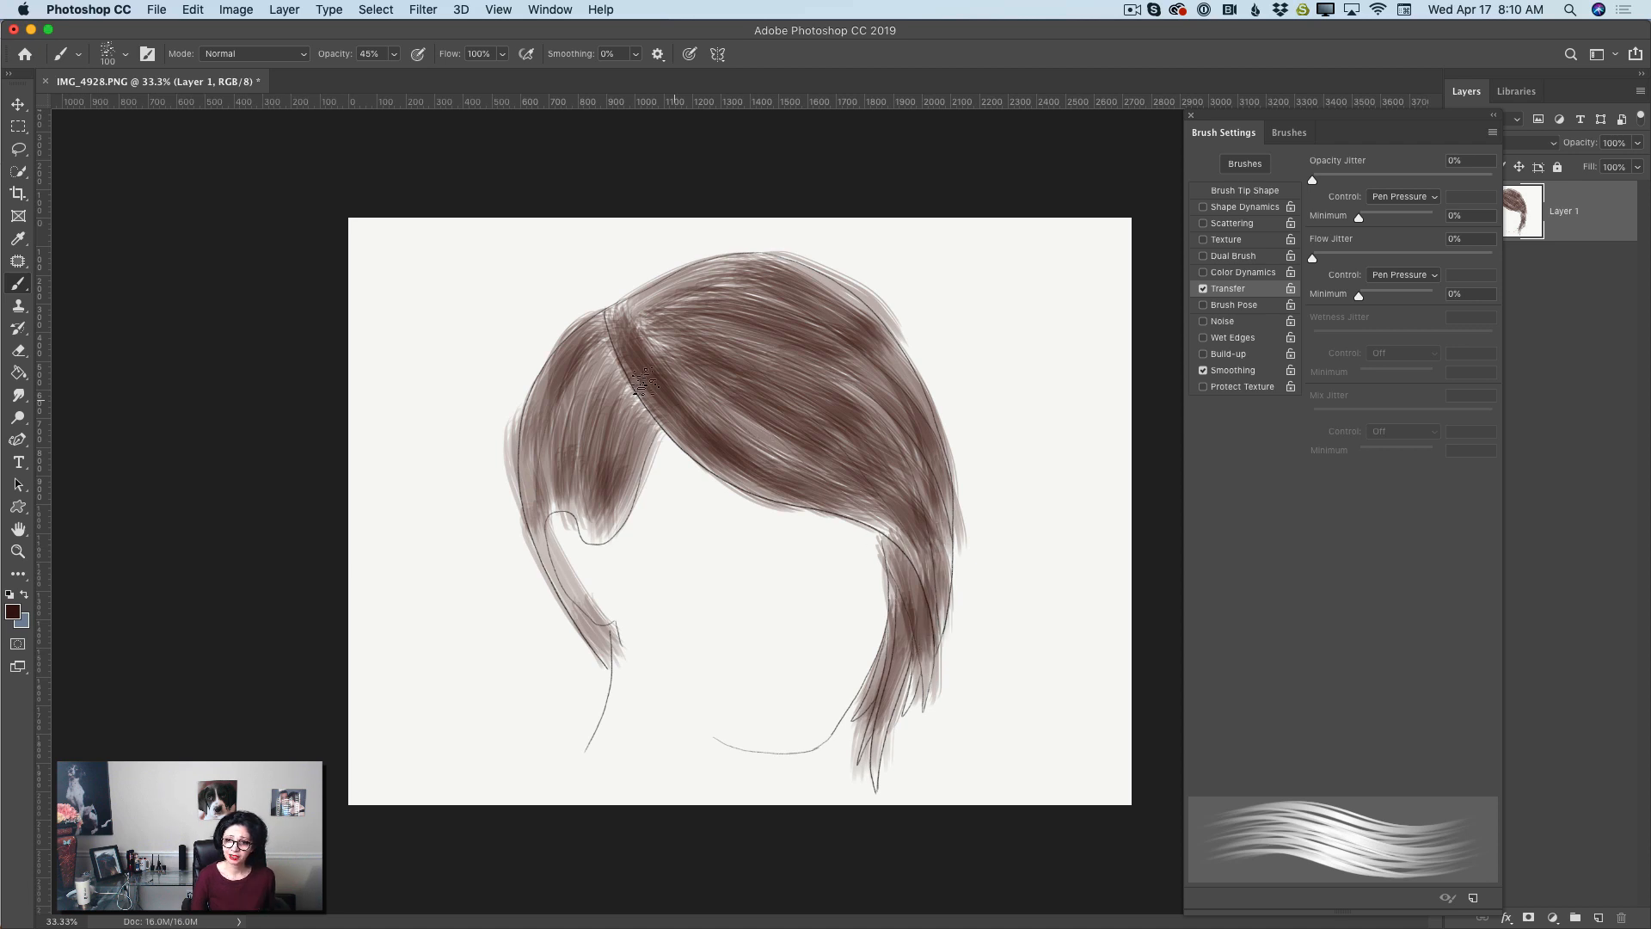
pyautogui.moveTo(604, 325)
pyautogui.mouseDown()
pyautogui.moveTo(596, 366)
pyautogui.moveTo(564, 383)
pyautogui.moveTo(600, 325)
pyautogui.moveTo(559, 396)
pyautogui.moveTo(612, 360)
pyautogui.moveTo(621, 383)
pyautogui.moveTo(555, 429)
pyautogui.moveTo(590, 335)
pyautogui.moveTo(528, 470)
pyautogui.moveTo(600, 342)
pyautogui.moveTo(573, 428)
pyautogui.moveTo(621, 369)
pyautogui.moveTo(635, 469)
pyautogui.moveTo(619, 433)
pyautogui.moveTo(632, 322)
pyautogui.moveTo(725, 281)
pyautogui.moveTo(638, 334)
pyautogui.mouseUp()
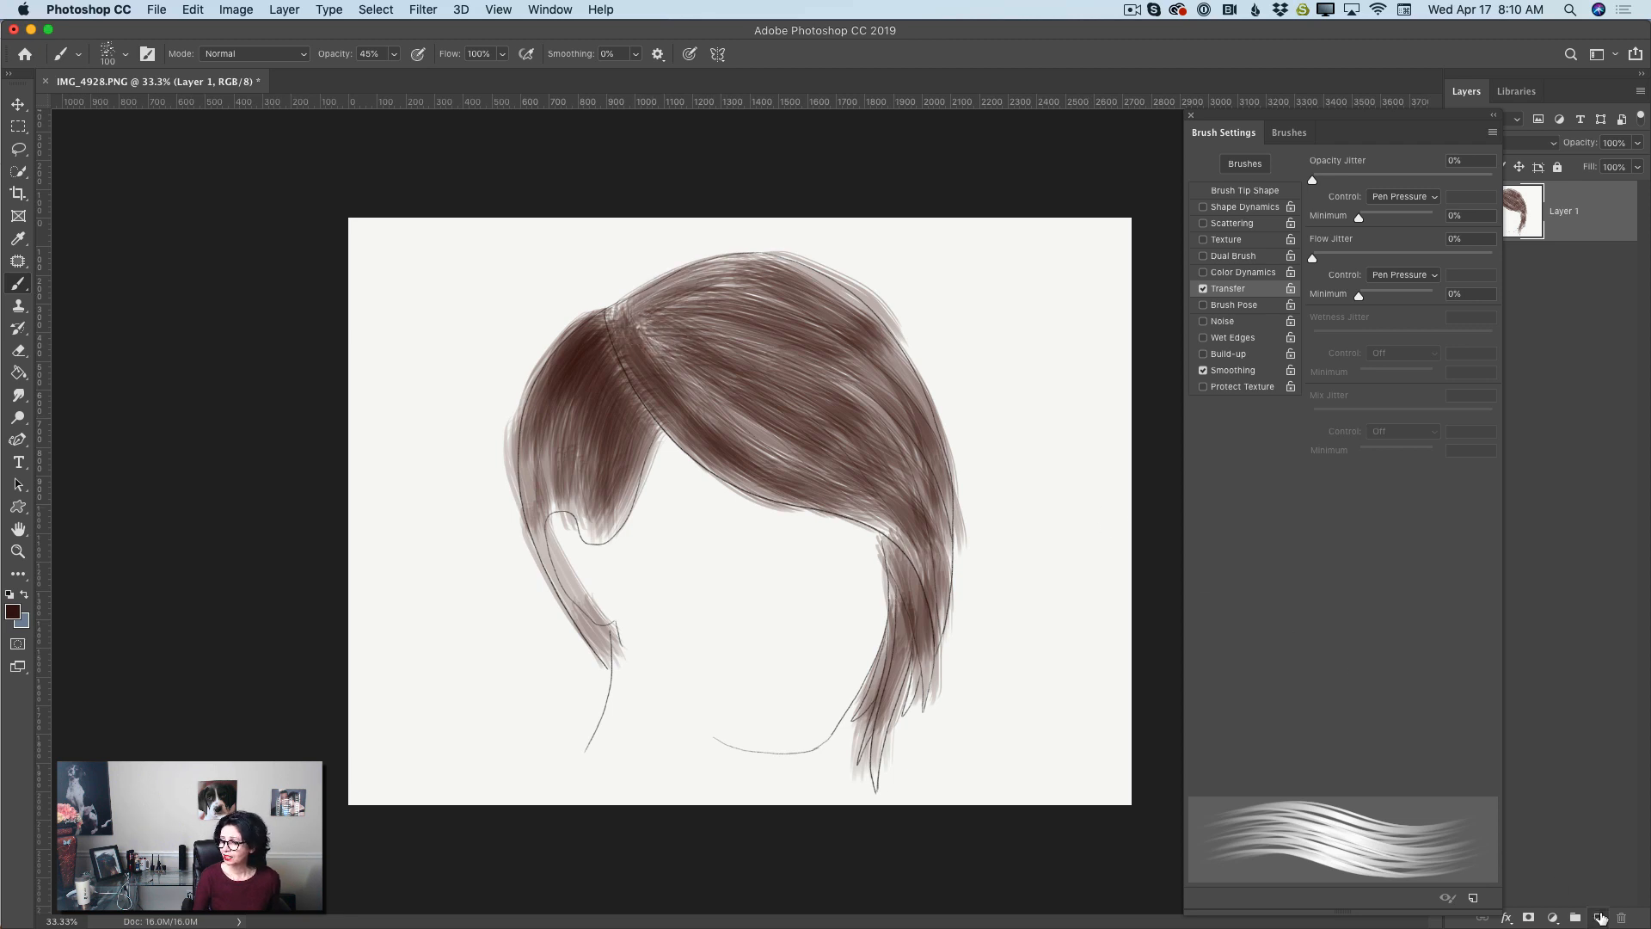
# Add a new layer for the shadows and set the foreground color to near-black 110604
pyautogui.click(1599, 917)
pyautogui.click(14, 612)
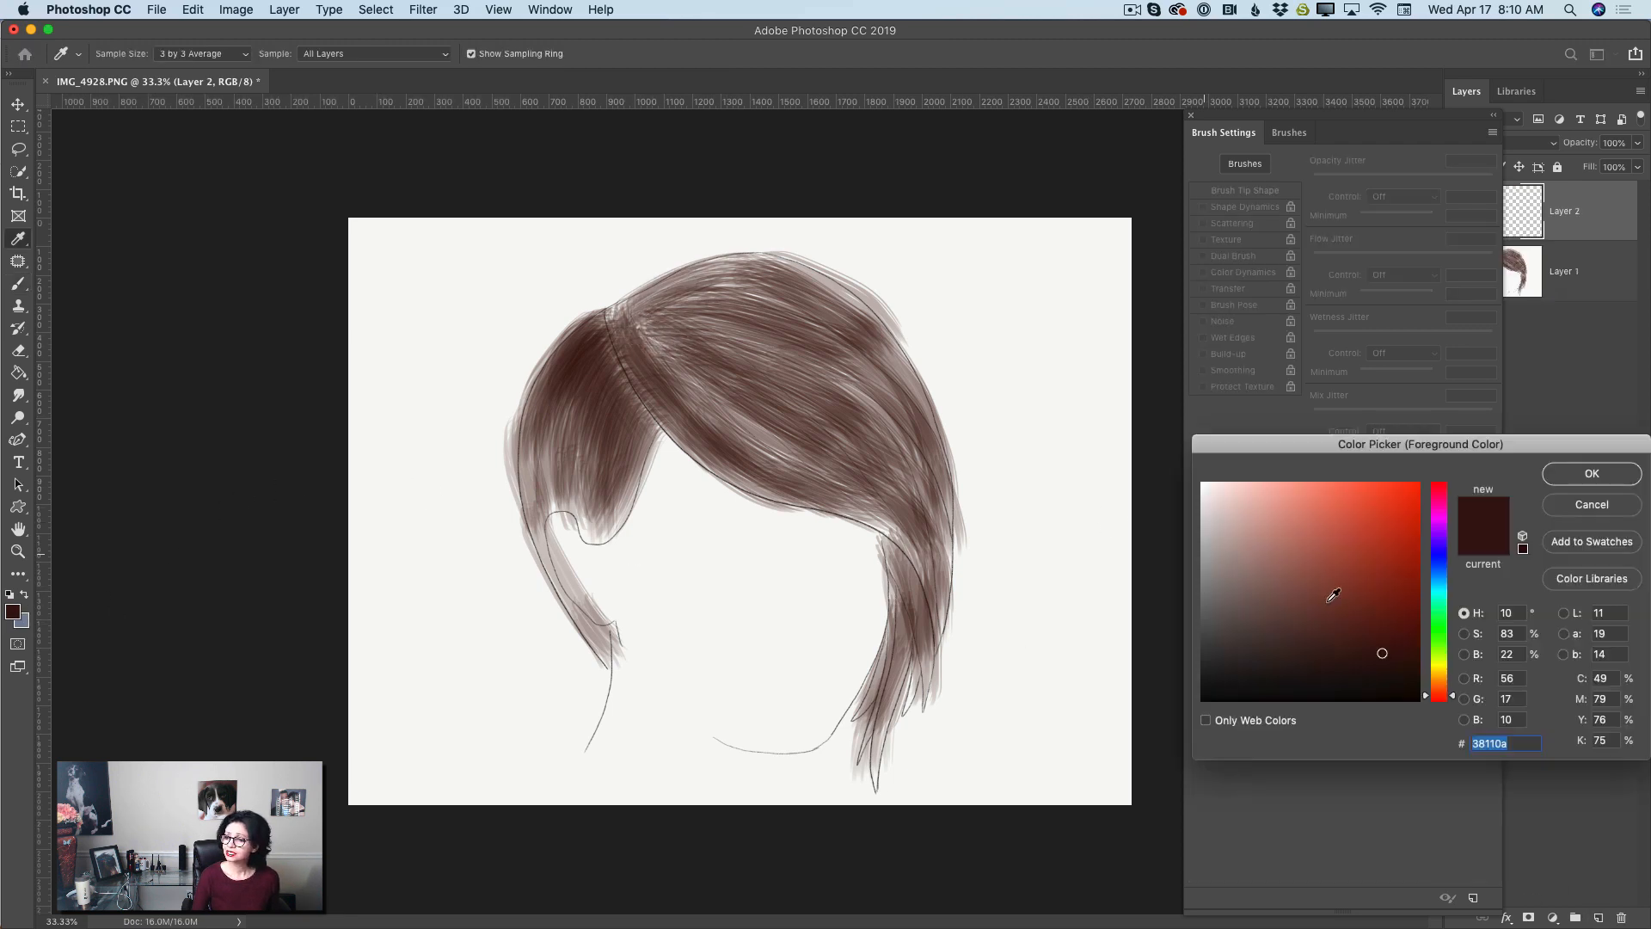
pyautogui.moveTo(1374, 669); pyautogui.dragTo(1367, 685)
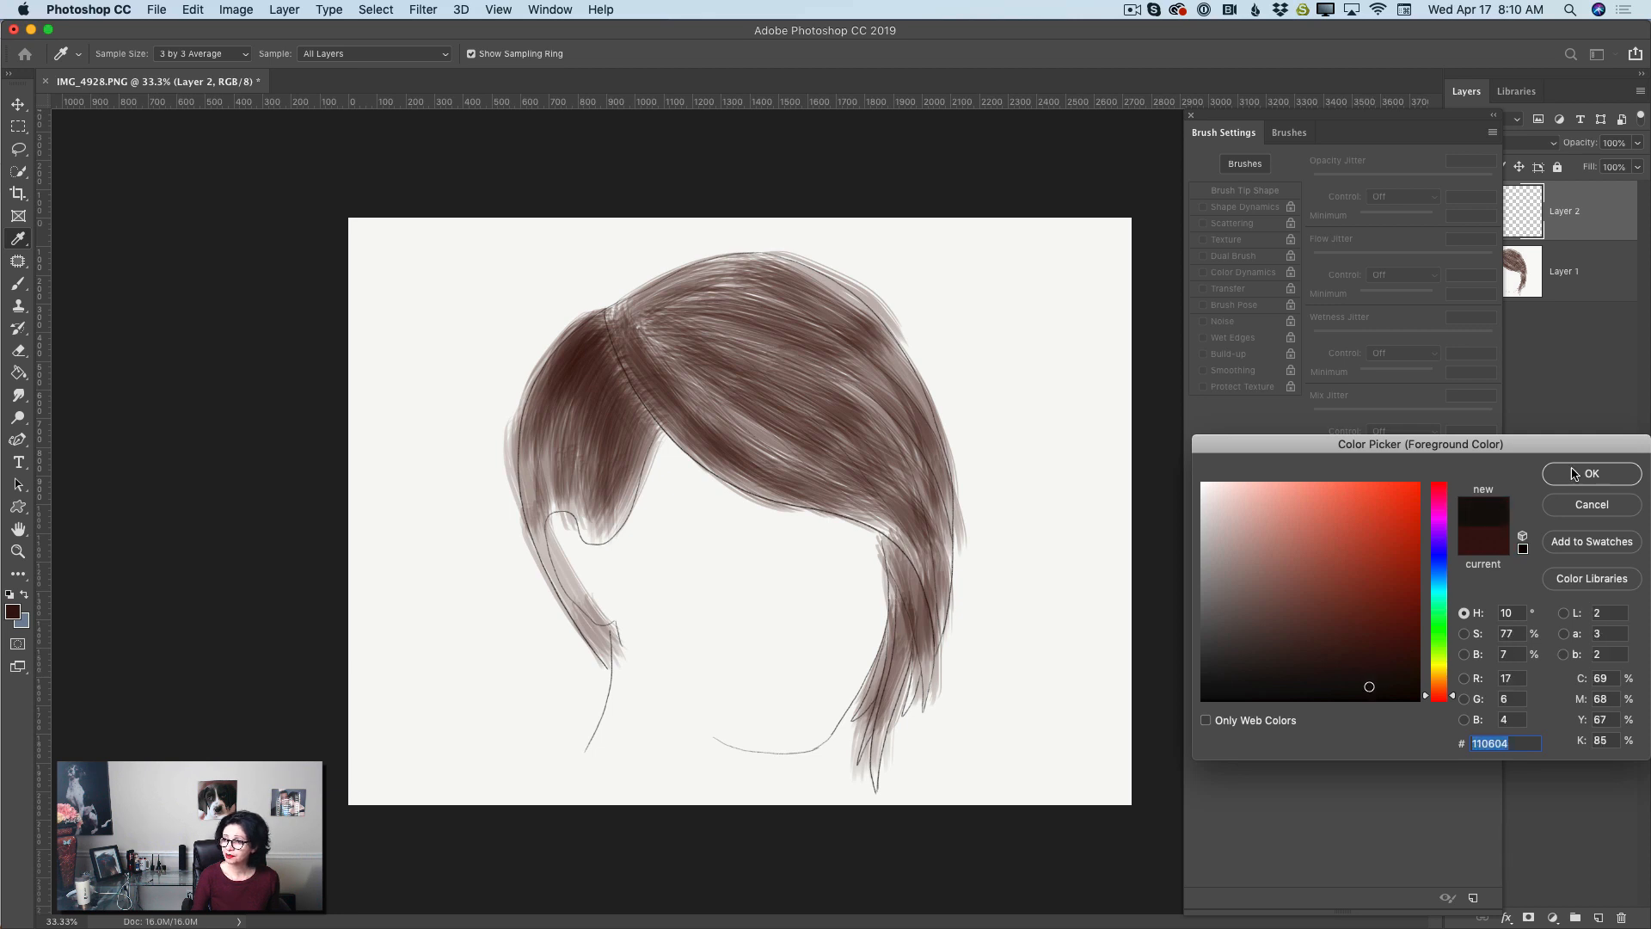
pyautogui.click(1591, 474)
# Paint dark shadow strands over the hair on Layer 2, and lower that layer's opacity to 59%
pyautogui.moveTo(599, 353)
pyautogui.mouseDown()
pyautogui.moveTo(627, 370)
pyautogui.moveTo(601, 469)
pyautogui.moveTo(627, 424)
pyautogui.moveTo(596, 435)
pyautogui.moveTo(569, 496)
pyautogui.moveTo(585, 366)
pyautogui.moveTo(538, 482)
pyautogui.mouseUp()
pyautogui.moveTo(643, 320)
pyautogui.mouseDown()
pyautogui.moveTo(822, 313)
pyautogui.moveTo(634, 324)
pyautogui.moveTo(743, 401)
pyautogui.moveTo(697, 361)
pyautogui.moveTo(805, 414)
pyautogui.moveTo(741, 362)
pyautogui.moveTo(790, 419)
pyautogui.moveTo(718, 380)
pyautogui.moveTo(791, 474)
pyautogui.moveTo(662, 369)
pyautogui.moveTo(738, 461)
pyautogui.moveTo(684, 369)
pyautogui.moveTo(804, 451)
pyautogui.moveTo(791, 450)
pyautogui.moveTo(777, 398)
pyautogui.moveTo(822, 422)
pyautogui.moveTo(639, 336)
pyautogui.moveTo(866, 461)
pyautogui.moveTo(880, 453)
pyautogui.moveTo(881, 492)
pyautogui.moveTo(923, 541)
pyautogui.moveTo(671, 311)
pyautogui.moveTo(860, 341)
pyautogui.moveTo(701, 333)
pyautogui.moveTo(845, 327)
pyautogui.mouseUp()
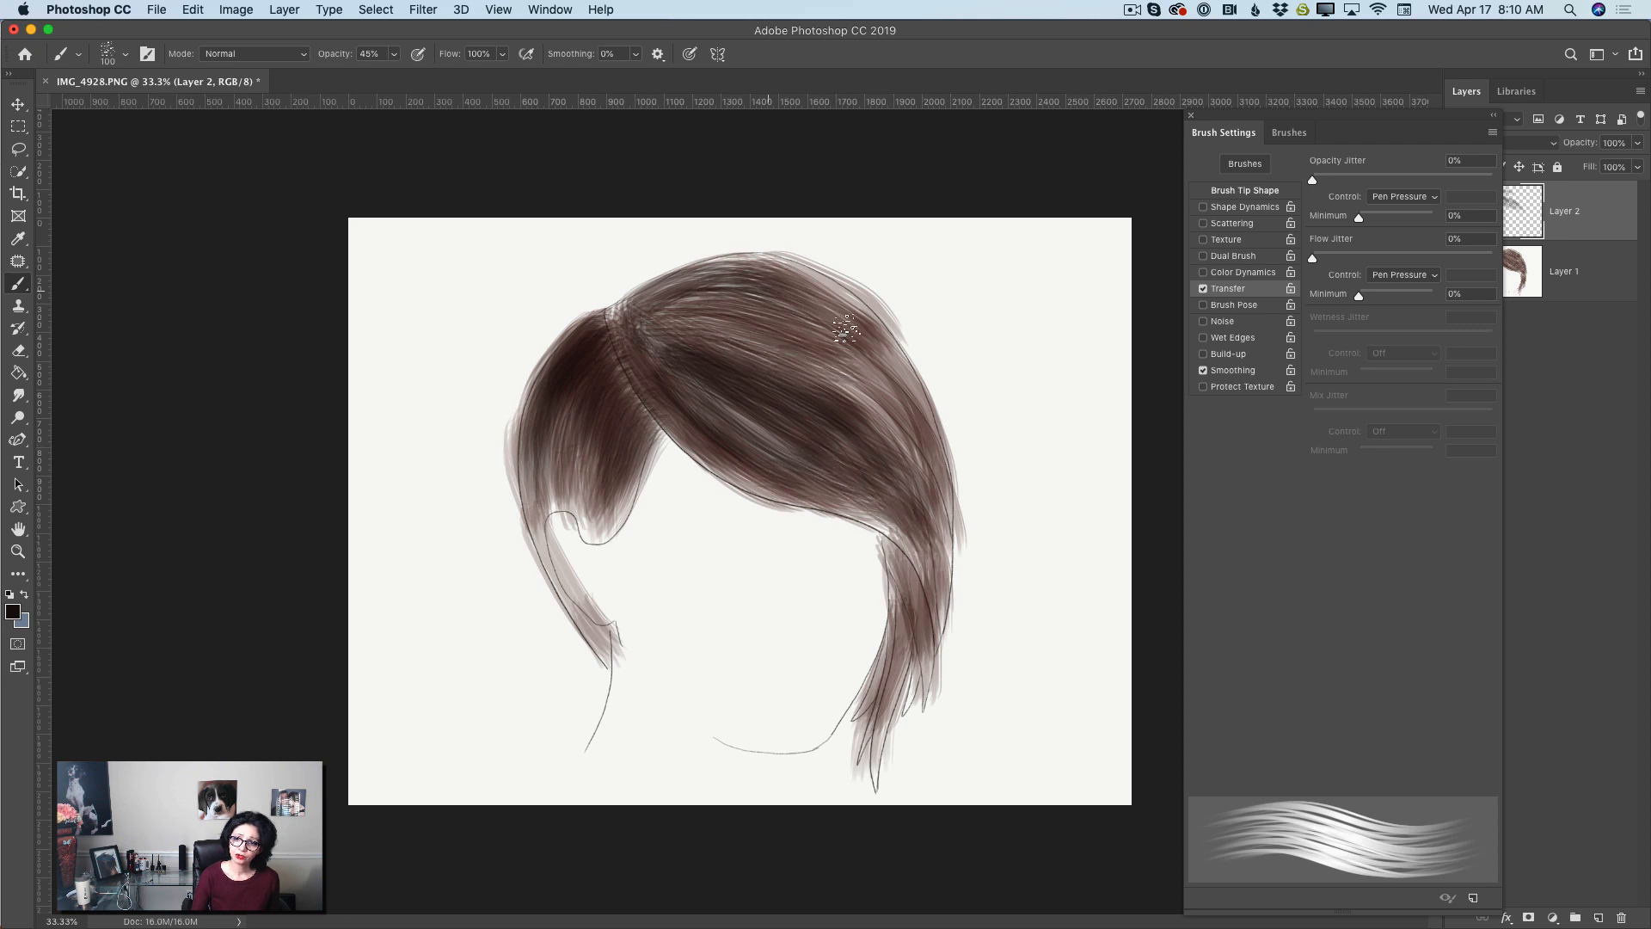
pyautogui.click(1634, 147)
pyautogui.moveTo(1639, 165); pyautogui.dragTo(1610, 168)
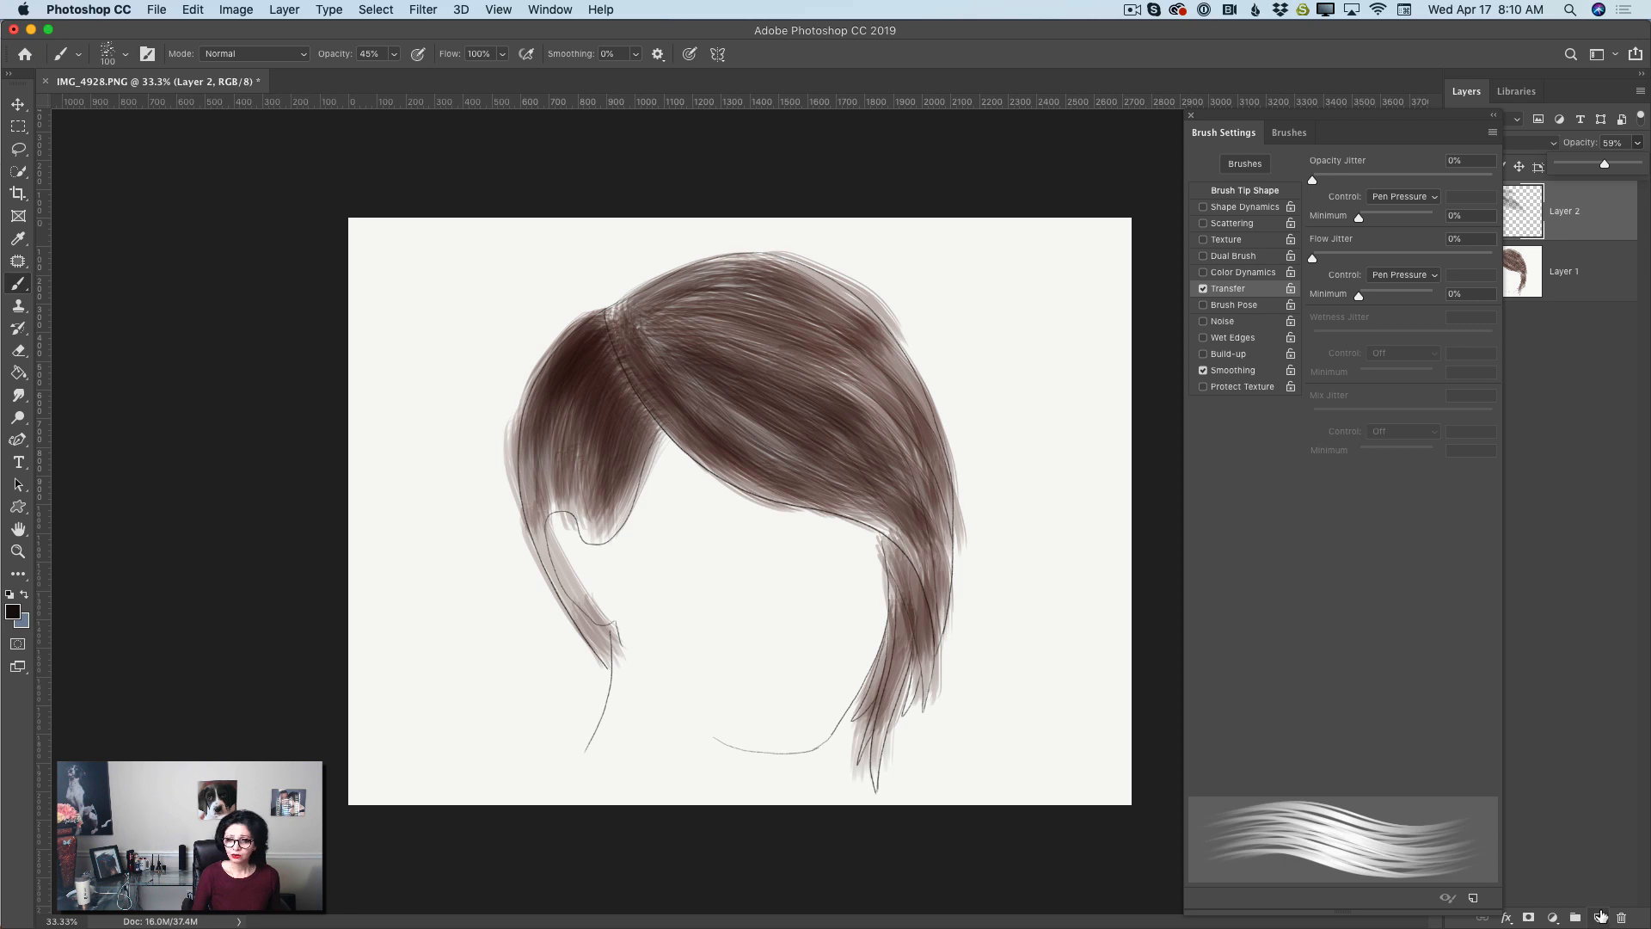
# Add a new layer for highlights and set the foreground color to a saturated orange with a hue of 37°
pyautogui.click(1598, 917)
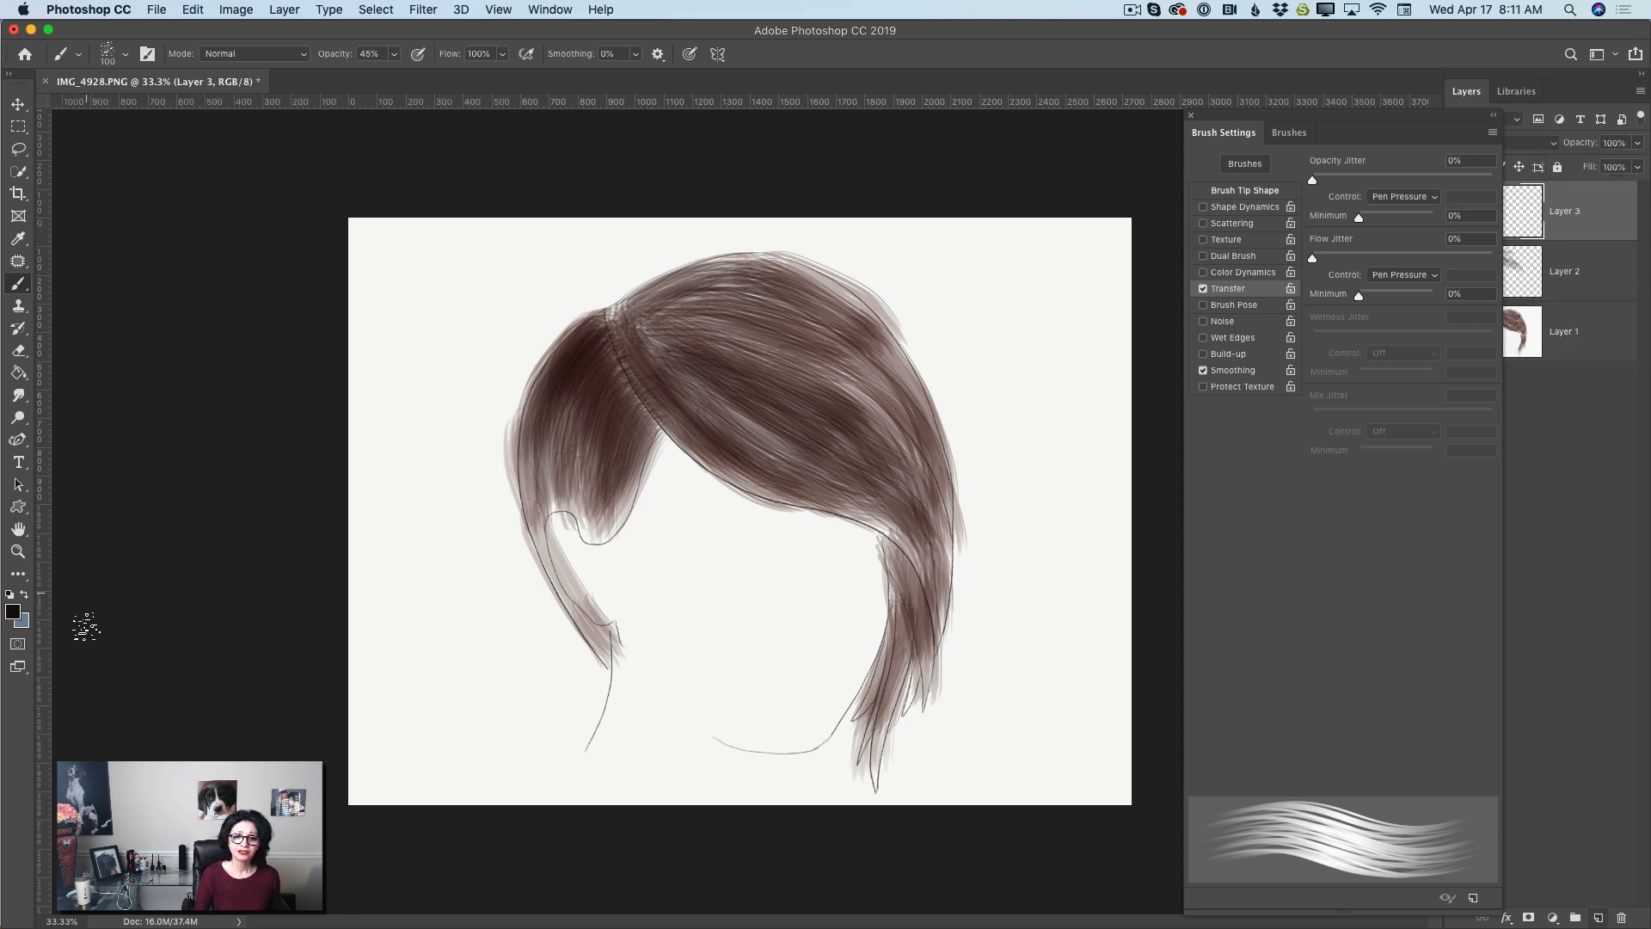
pyautogui.click(13, 611)
pyautogui.moveTo(1449, 669); pyautogui.dragTo(1447, 682)
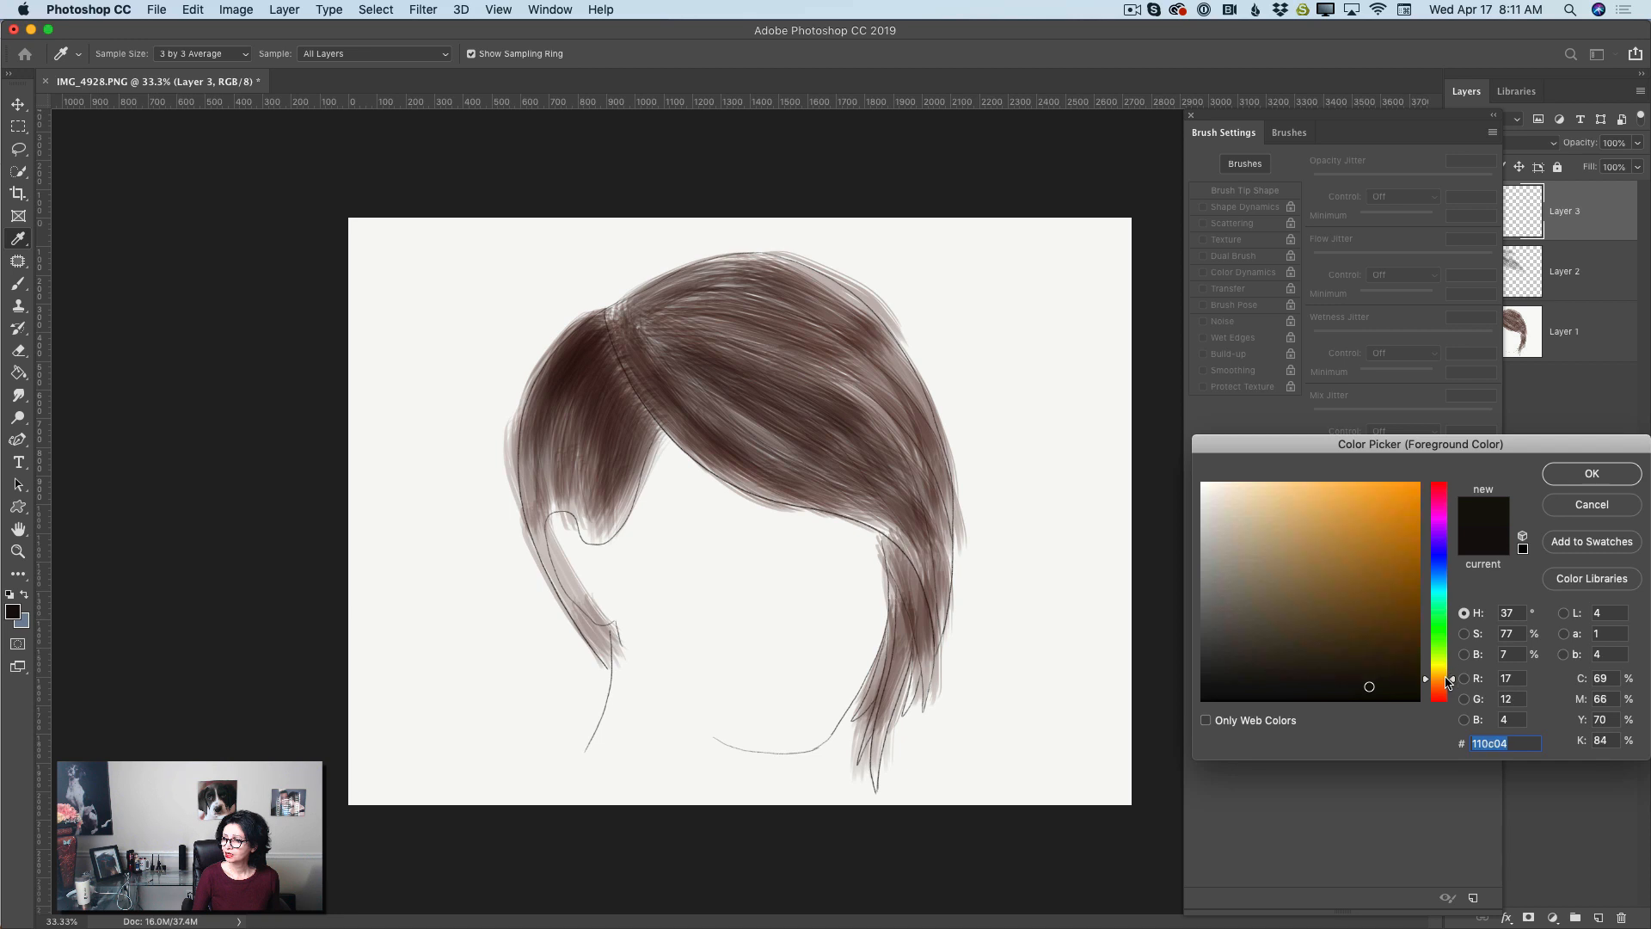
pyautogui.click(1409, 528)
pyautogui.click(1592, 474)
pyautogui.press('b')
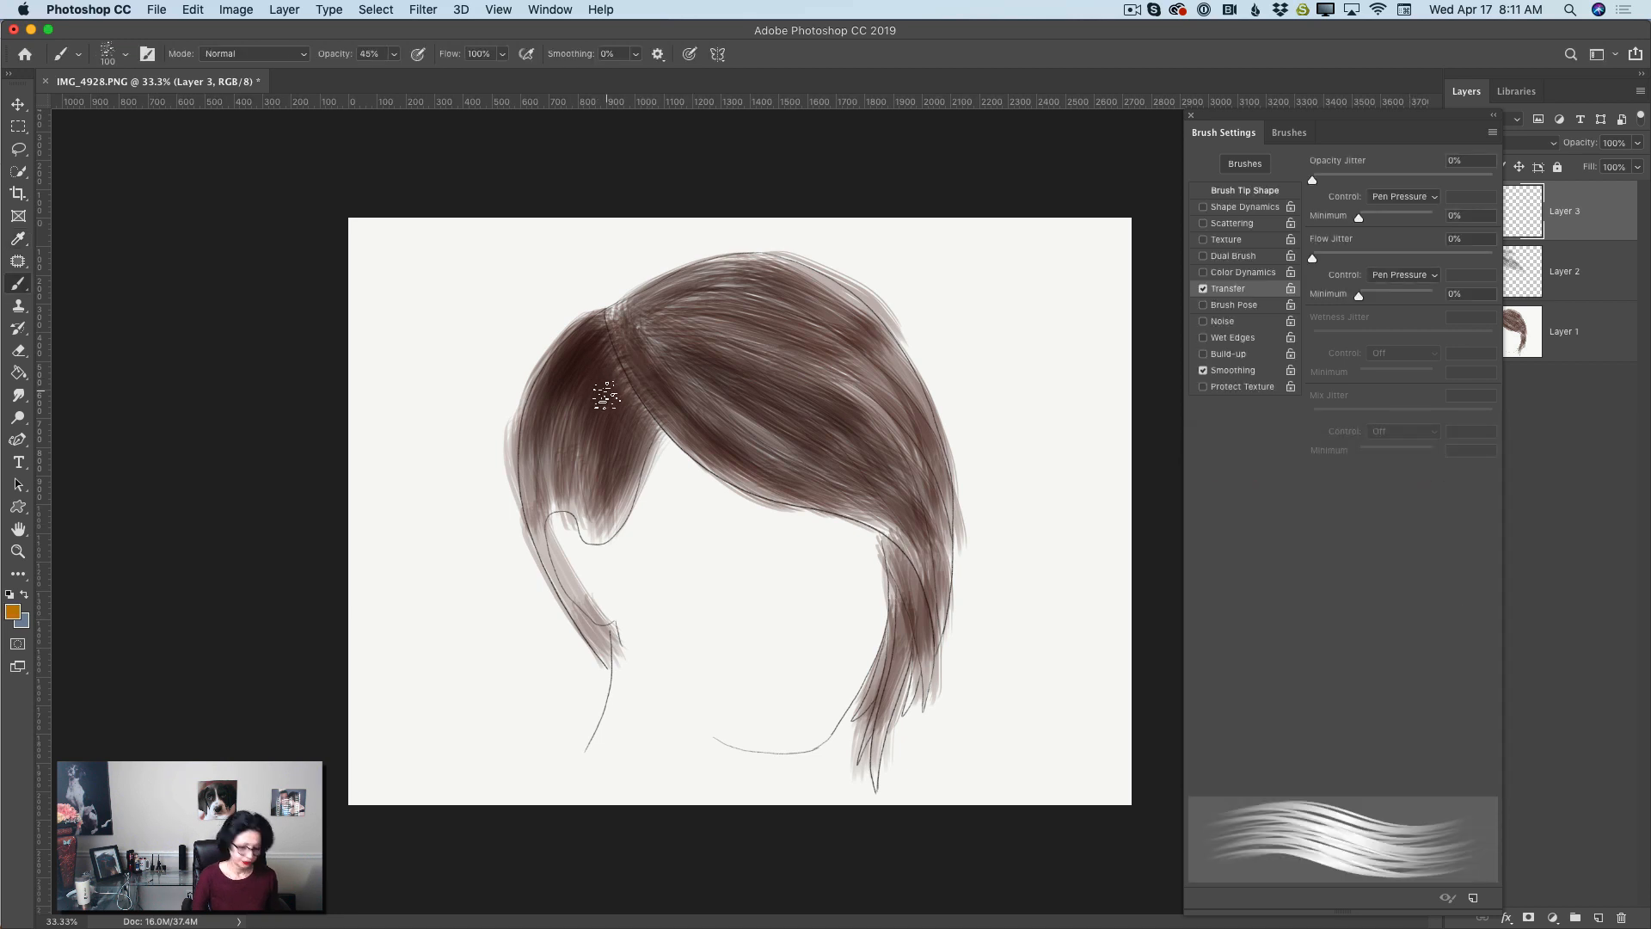
# Reduce the brush size to 70 px and paint orange highlight strands on both sides of the hair parting
pyautogui.press('[')
pyautogui.moveTo(611, 361)
pyautogui.mouseDown()
pyautogui.moveTo(571, 368)
pyautogui.moveTo(568, 344)
pyautogui.moveTo(625, 369)
pyautogui.moveTo(602, 507)
pyautogui.mouseUp()
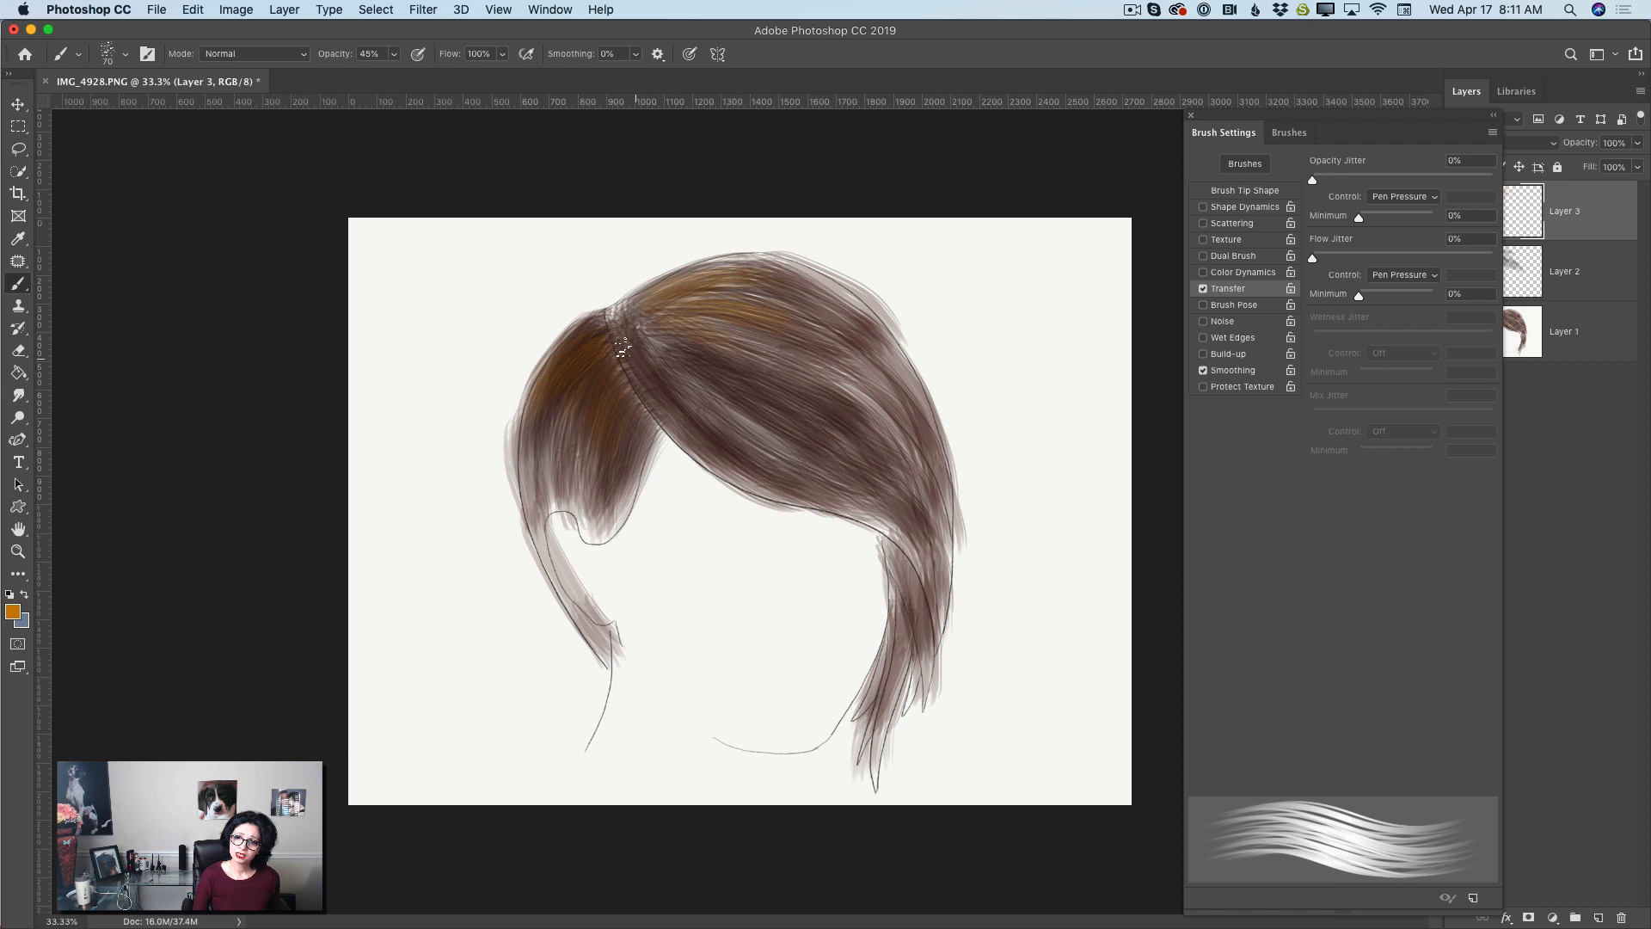
pyautogui.moveTo(621, 347); pyautogui.dragTo(672, 358)
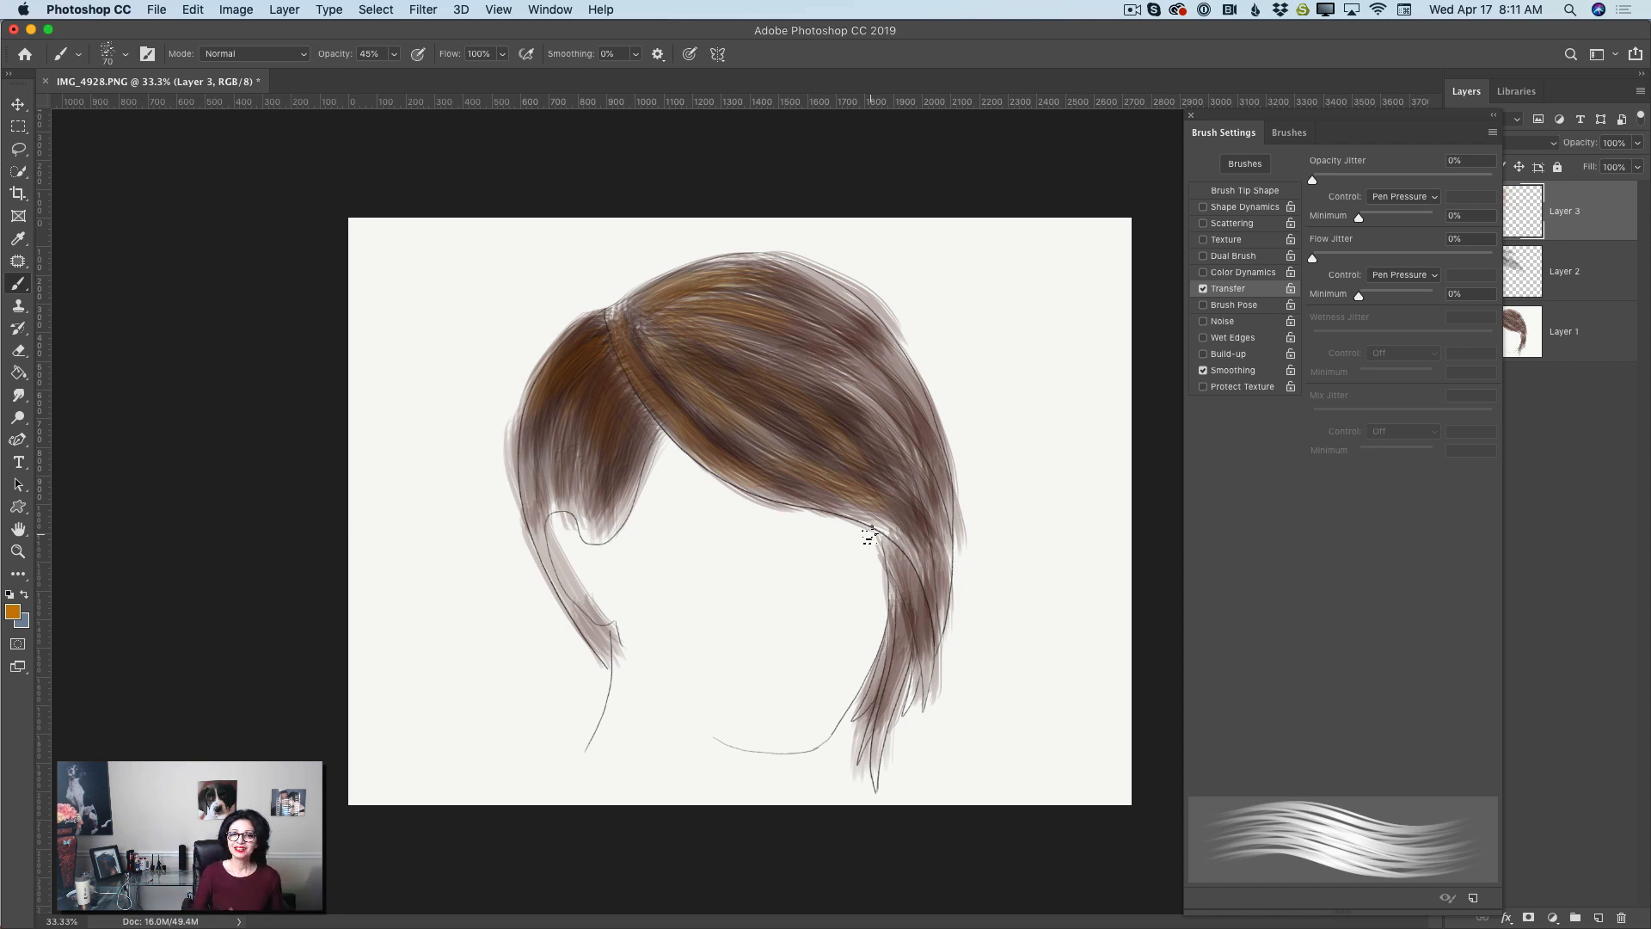
# Close the painted sketch without saving and reopen the original IMG_4928.PNG from the recent files
pyautogui.click(42, 81)
pyautogui.click(768, 325)
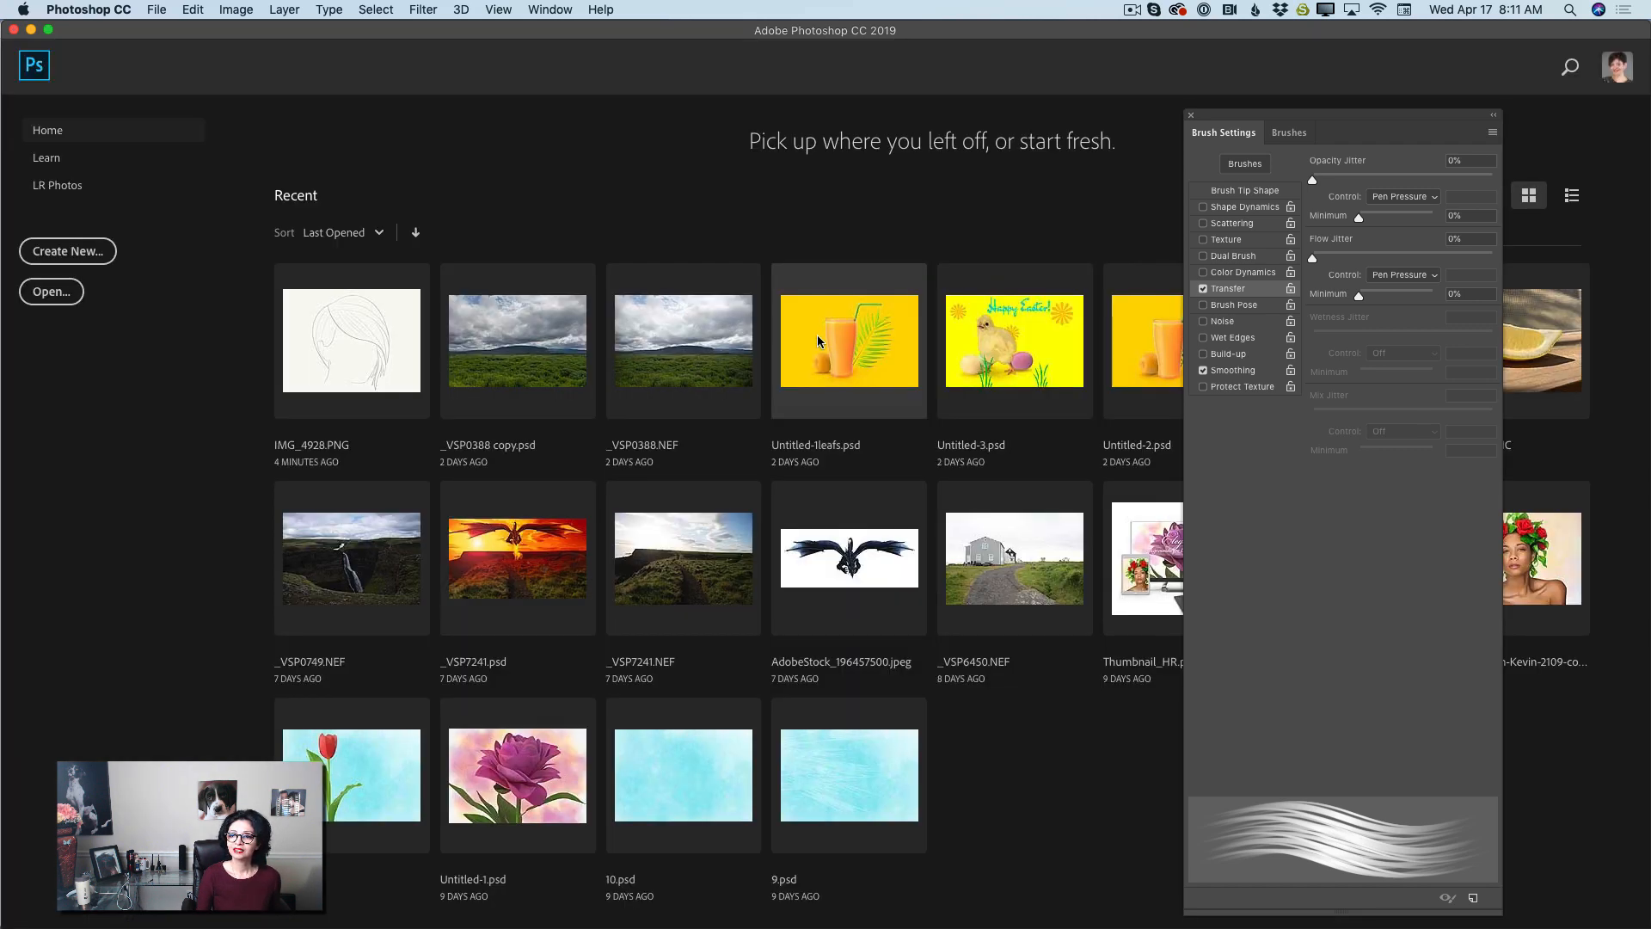
pyautogui.click(375, 360)
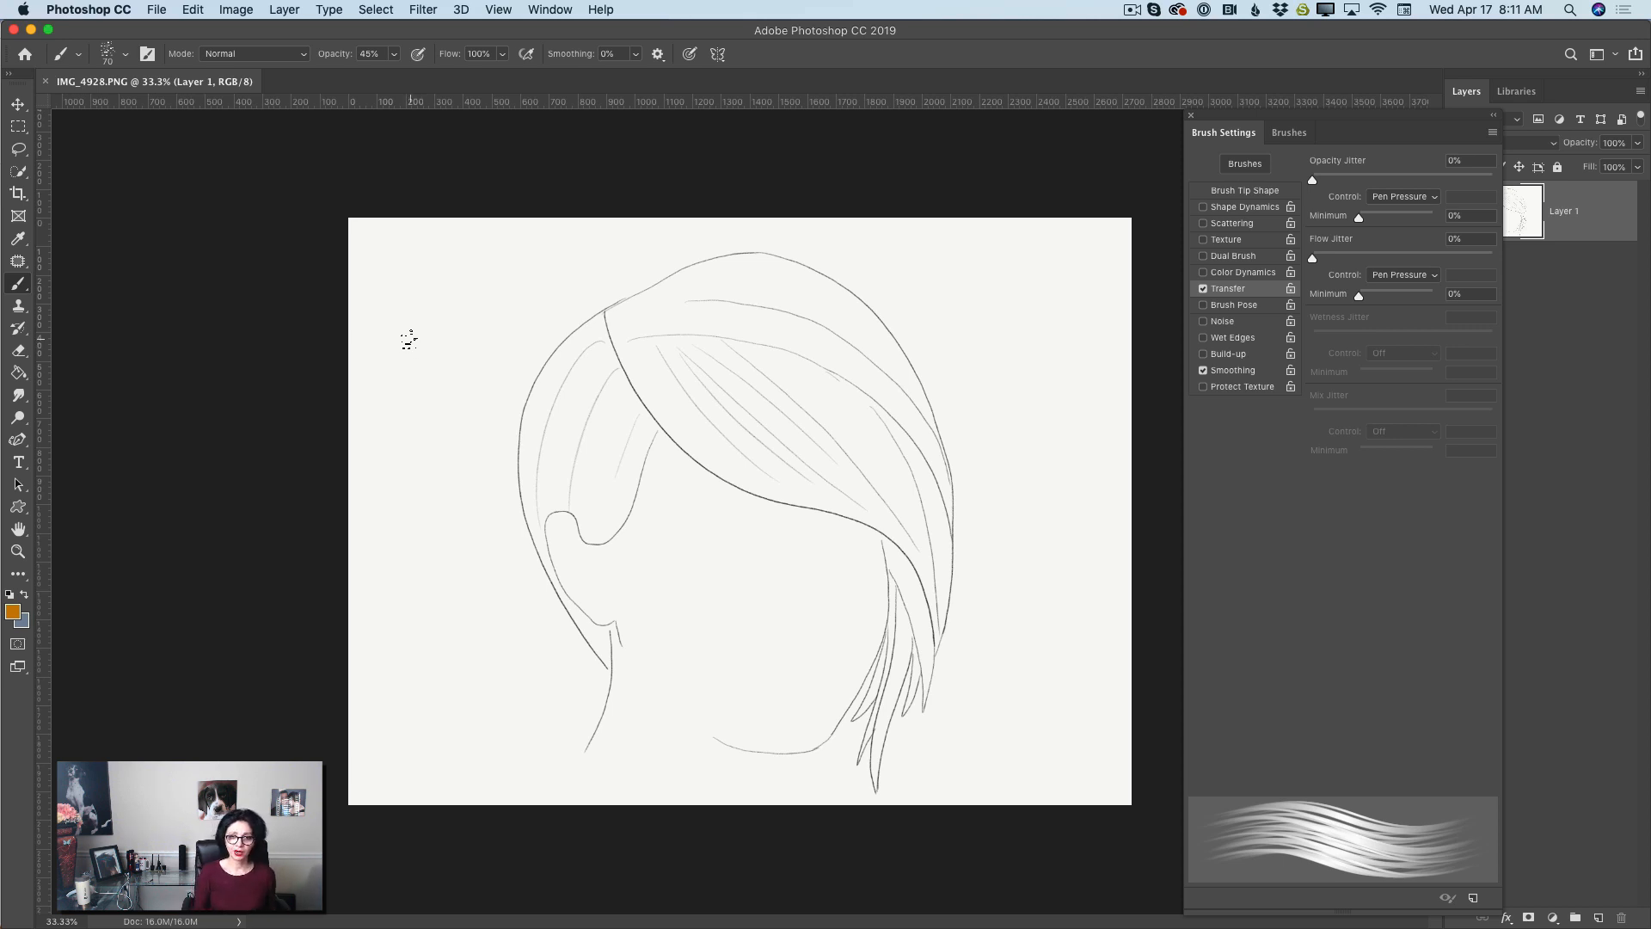
# Create a new 977 x 652 px document at 72 ppi, RGB 16 bit, with a transparent background
pyautogui.click(157, 10)
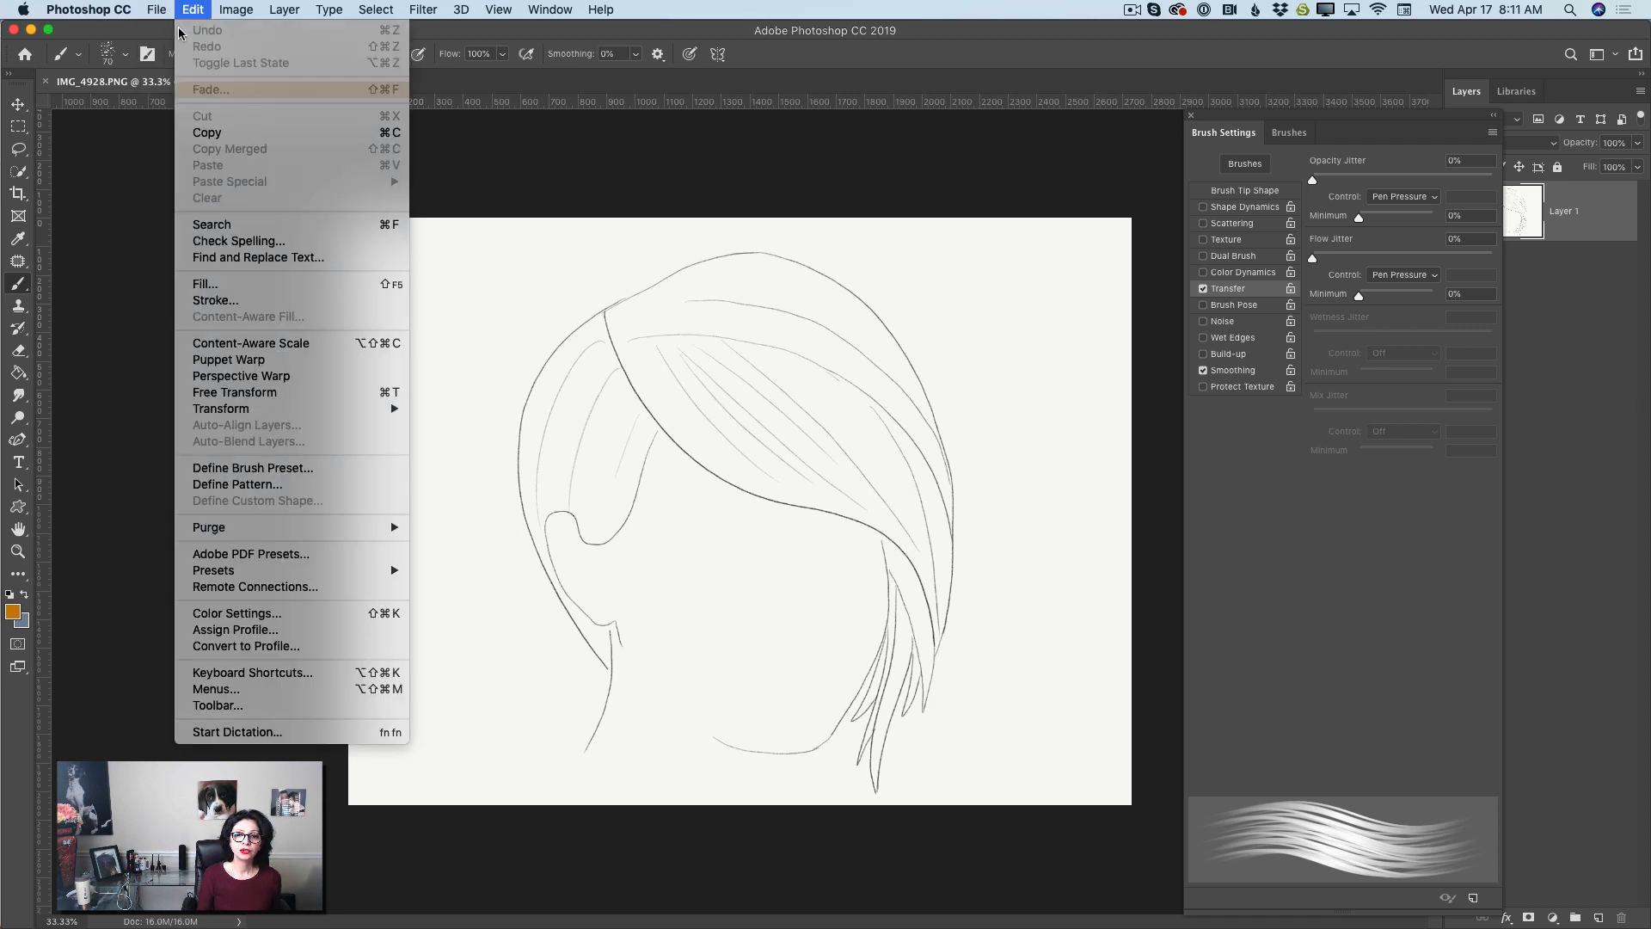
pyautogui.click(163, 31)
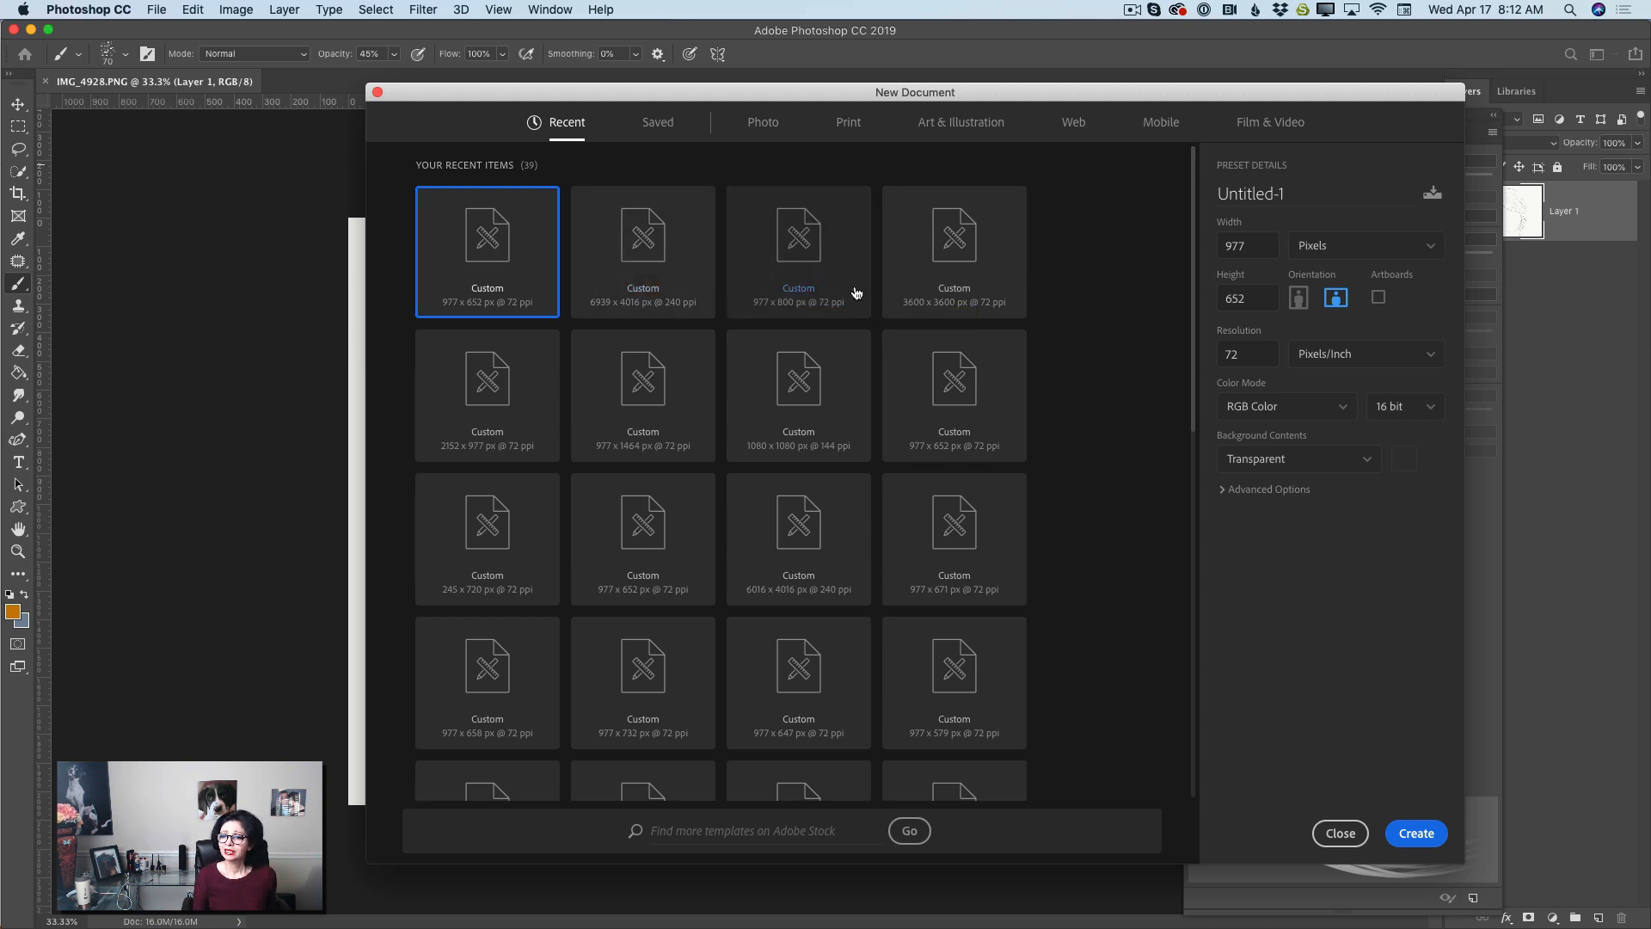
pyautogui.click(1413, 833)
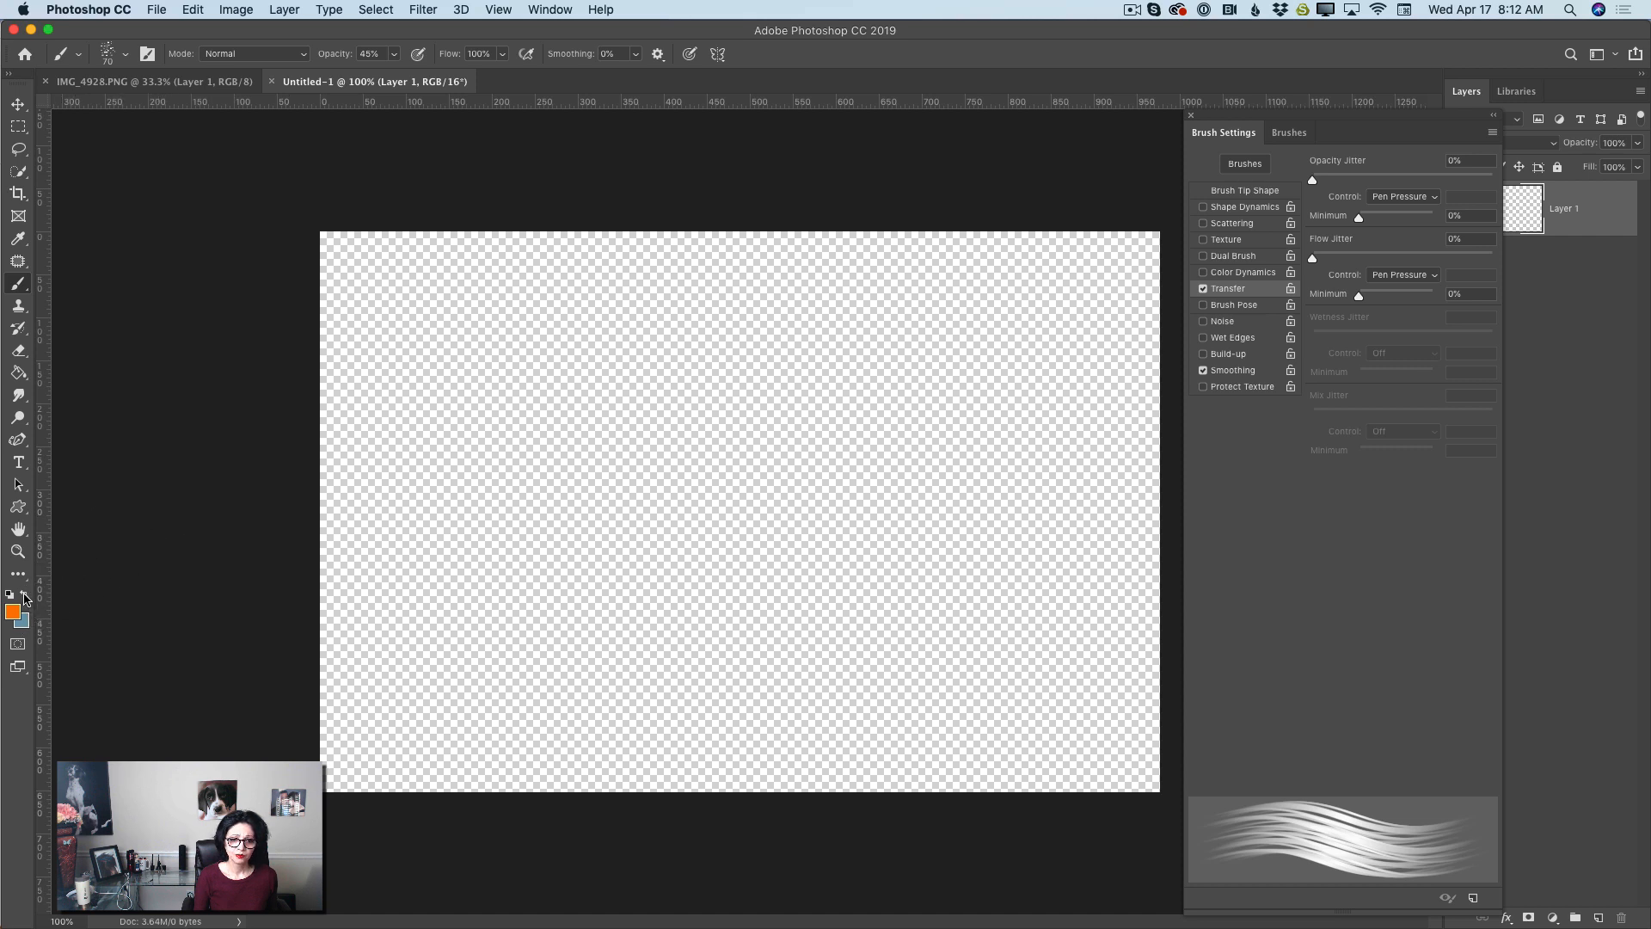
# Reset the colors to default, swap them, and fill the new document's layer with white using the Paint Bucket
pyautogui.press('d')
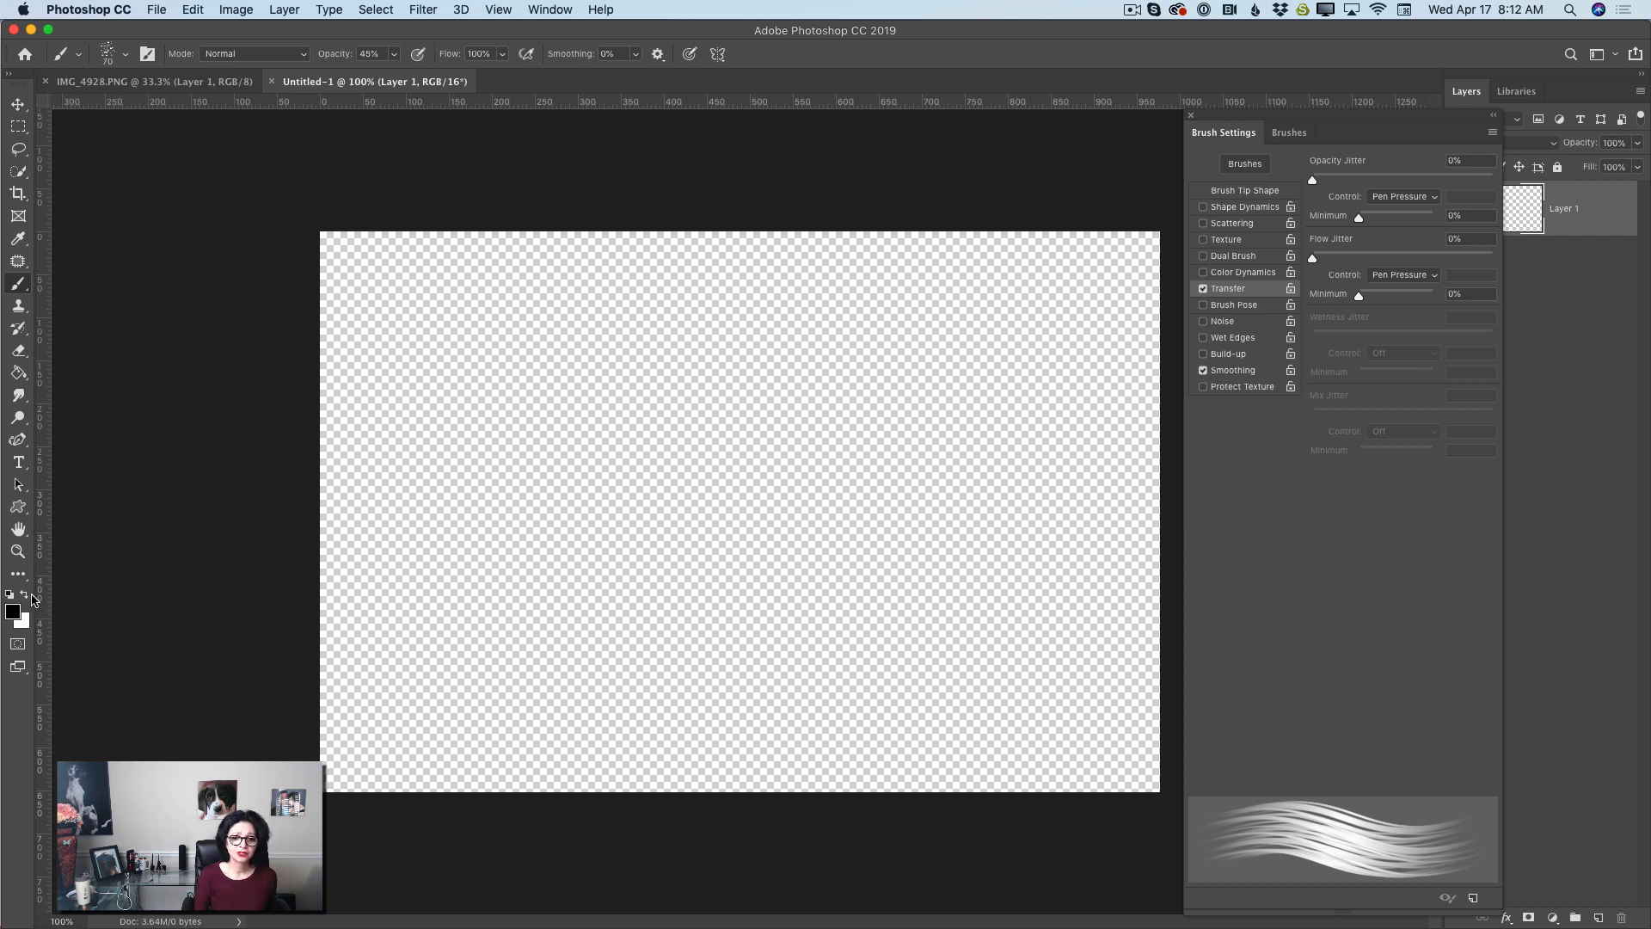
pyautogui.click(25, 594)
pyautogui.click(17, 375)
pyautogui.click(554, 405)
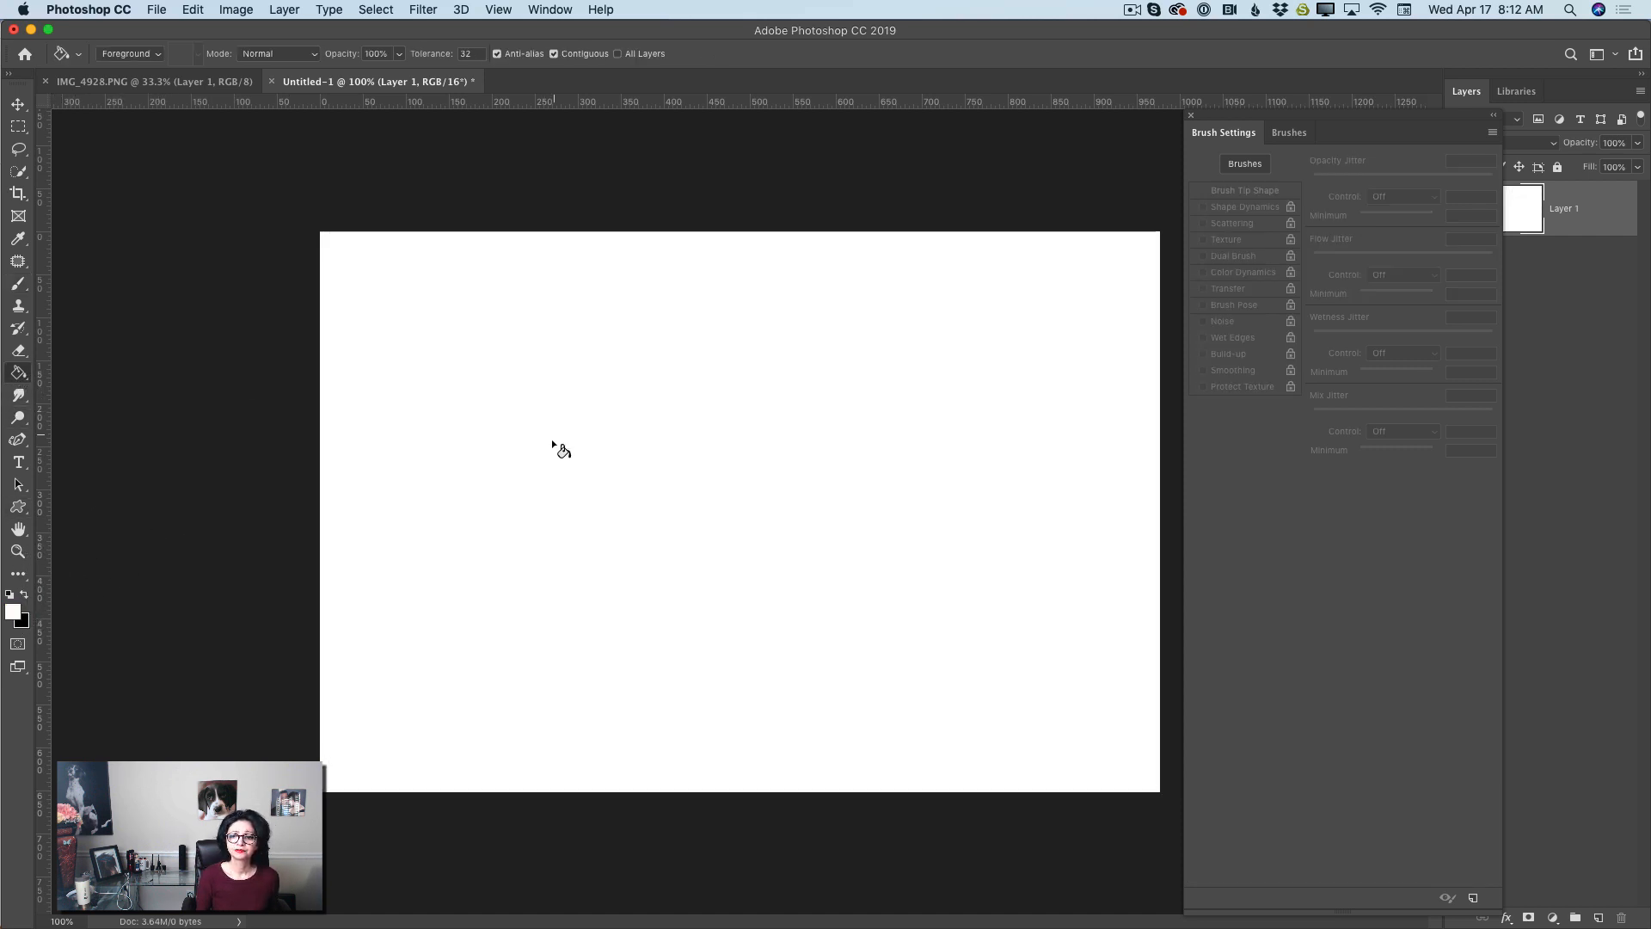
# Draw nine thin black horizontal bars of varying lengths with the Rectangle Tool, scattered around the middle of the white canvas
pyautogui.click(25, 508)
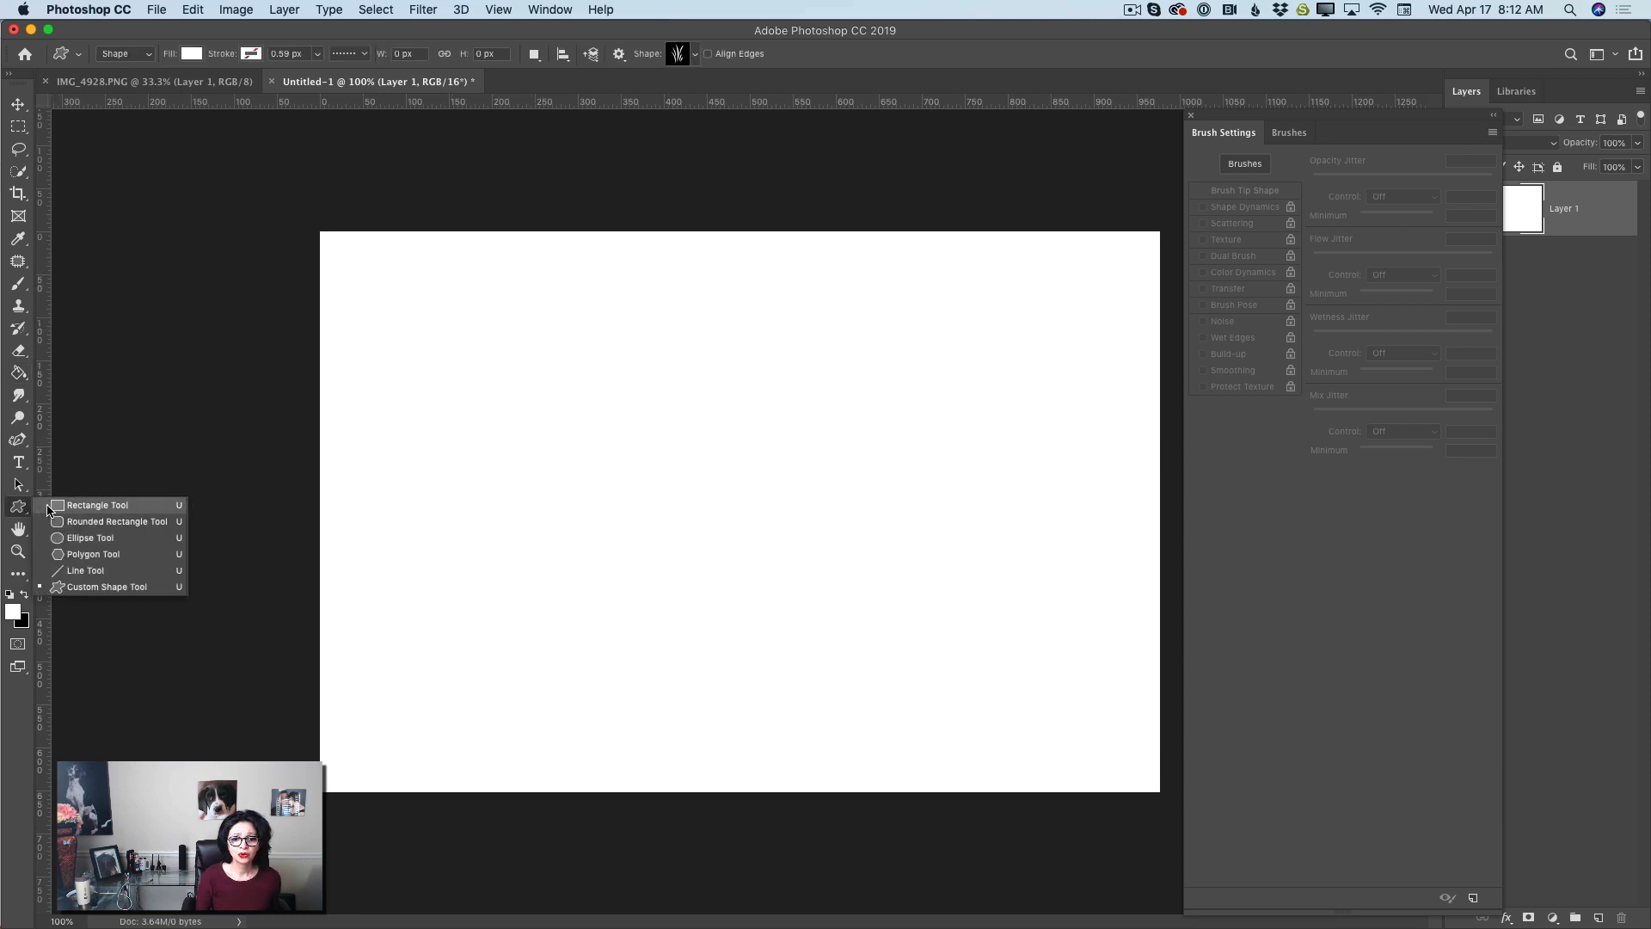
pyautogui.click(82, 506)
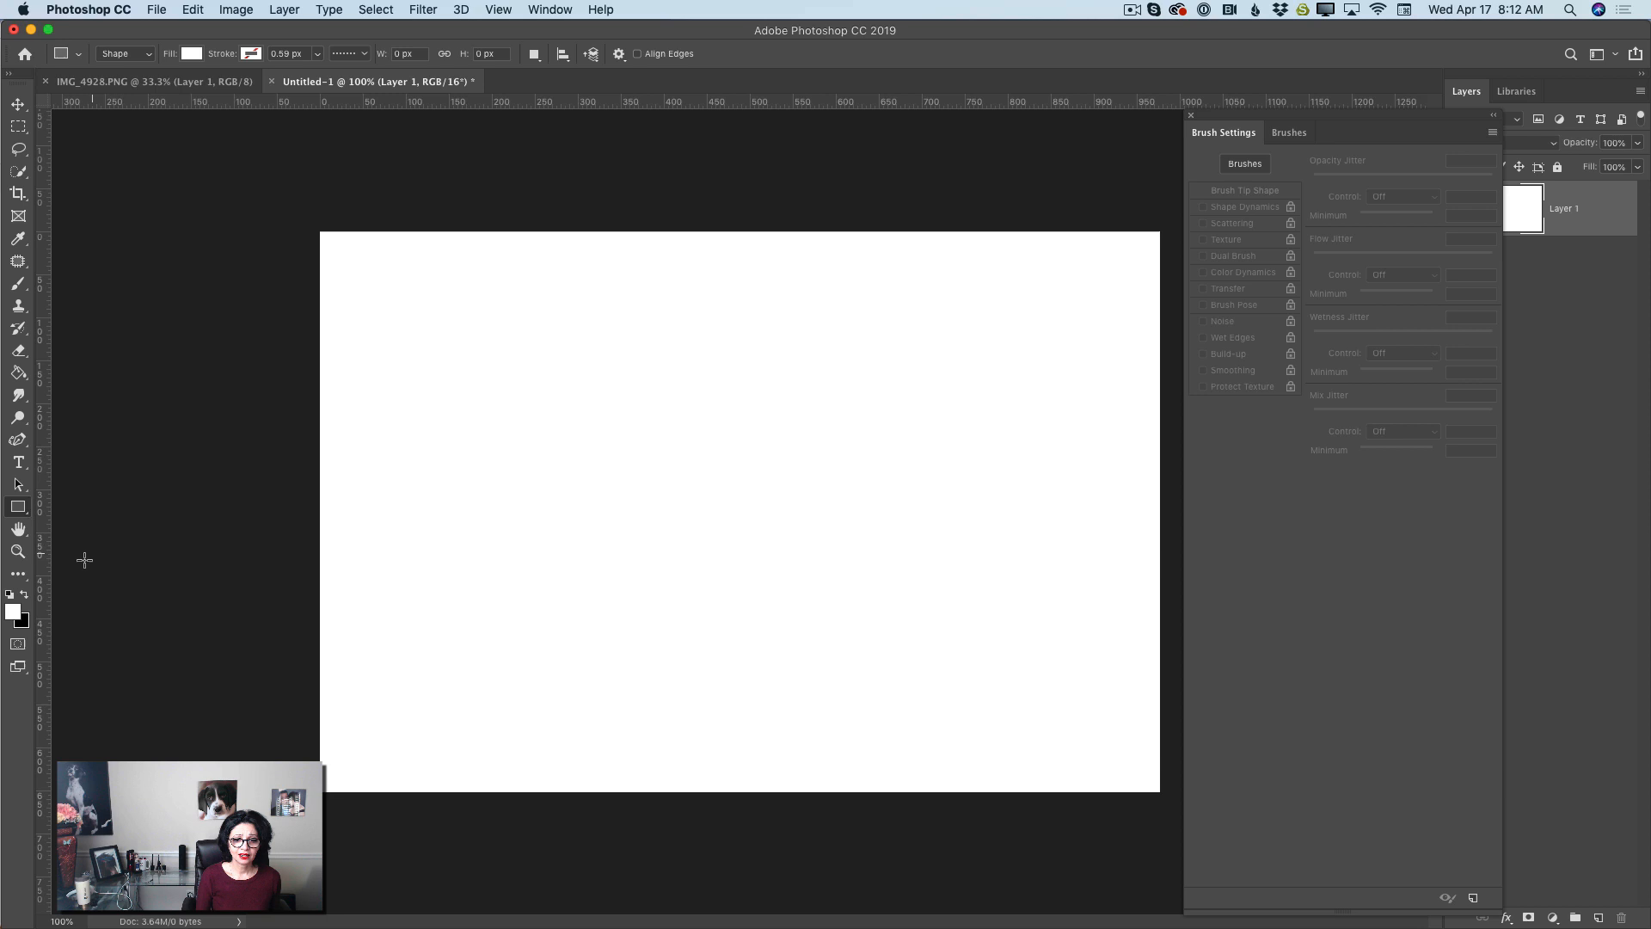
pyautogui.click(23, 596)
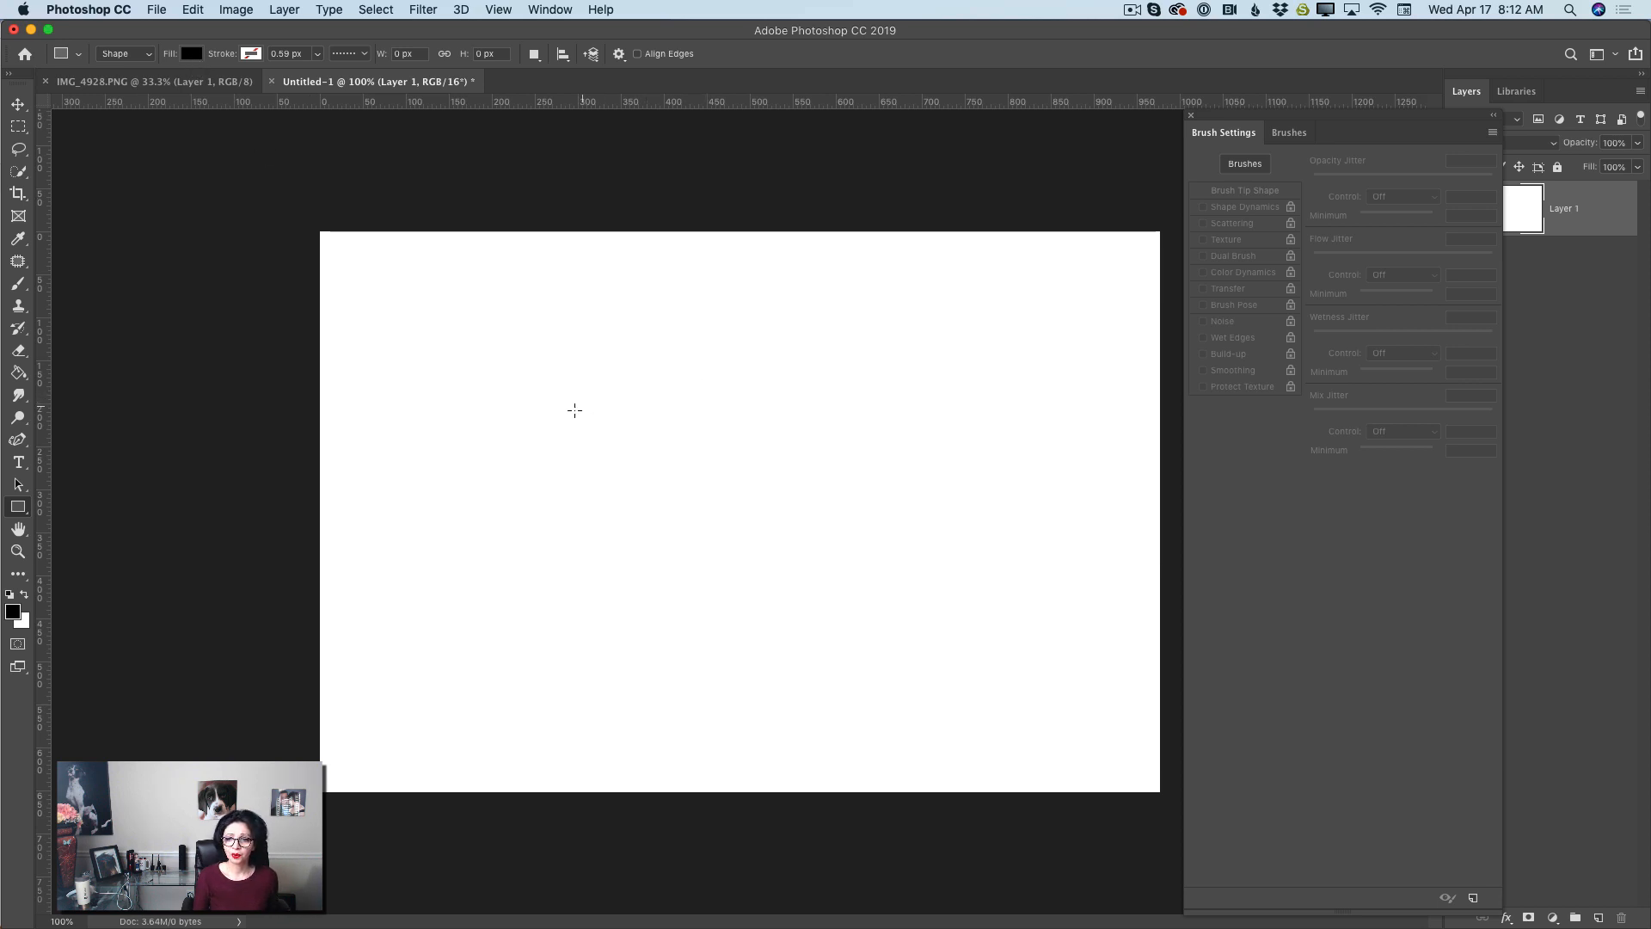
pyautogui.moveTo(585, 406)
pyautogui.mouseDown()
pyautogui.moveTo(685, 415)
pyautogui.moveTo(655, 415)
pyautogui.moveTo(702, 470)
pyautogui.mouseUp()
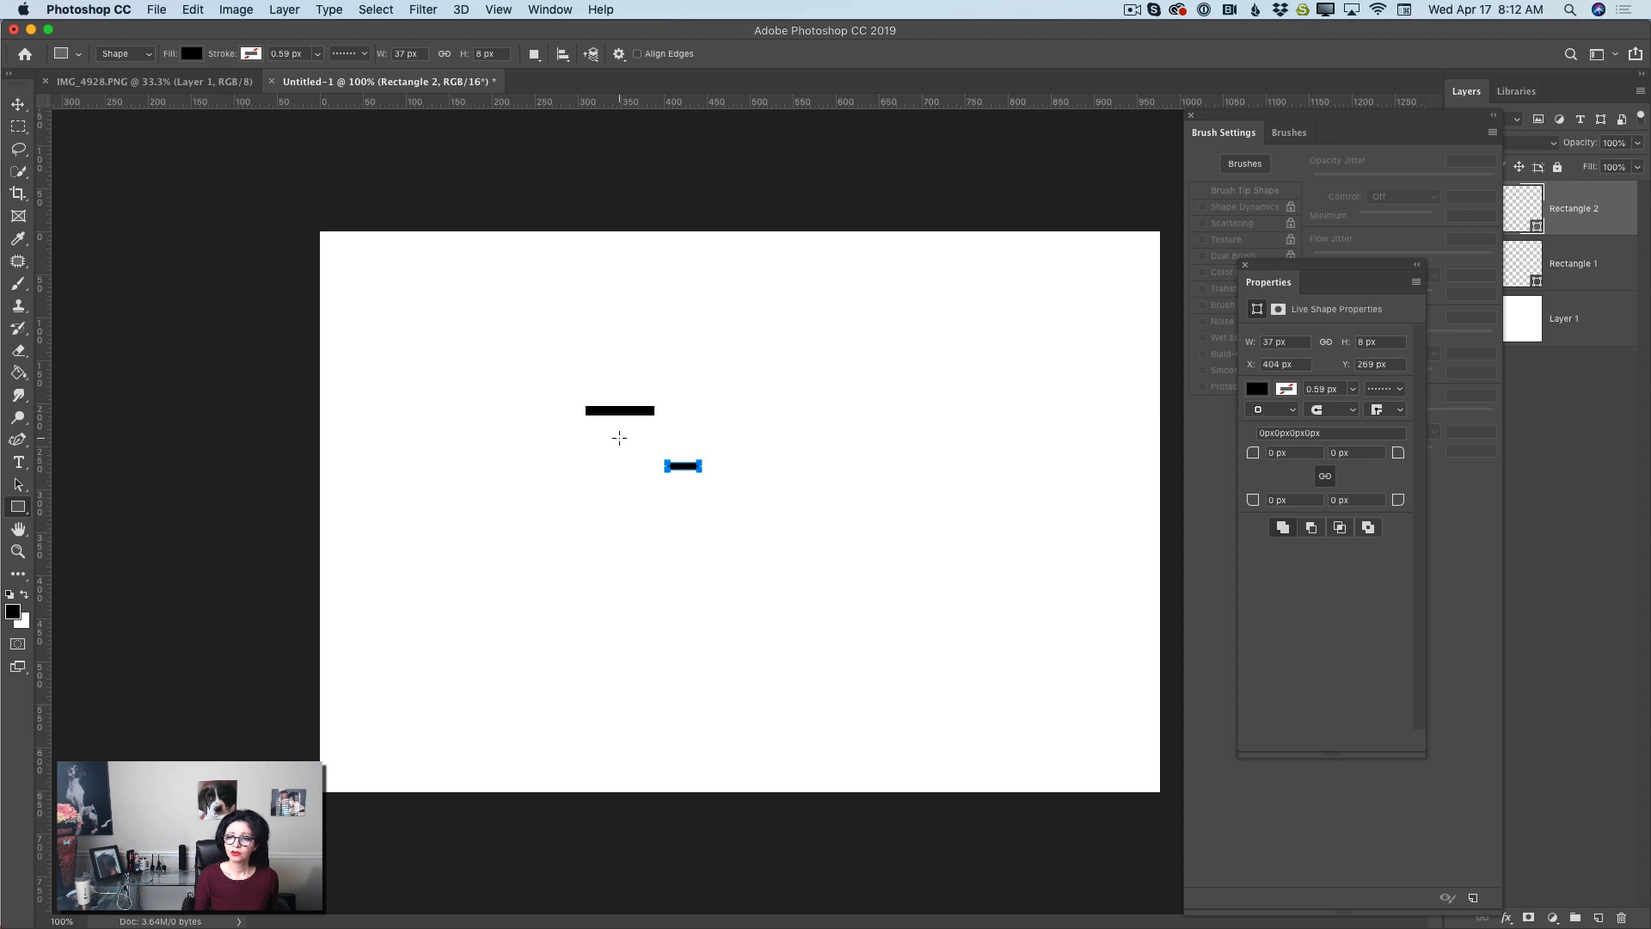
pyautogui.moveTo(619, 438); pyautogui.dragTo(758, 430)
pyautogui.moveTo(503, 403); pyautogui.dragTo(559, 416)
pyautogui.moveTo(696, 379); pyautogui.dragTo(759, 388)
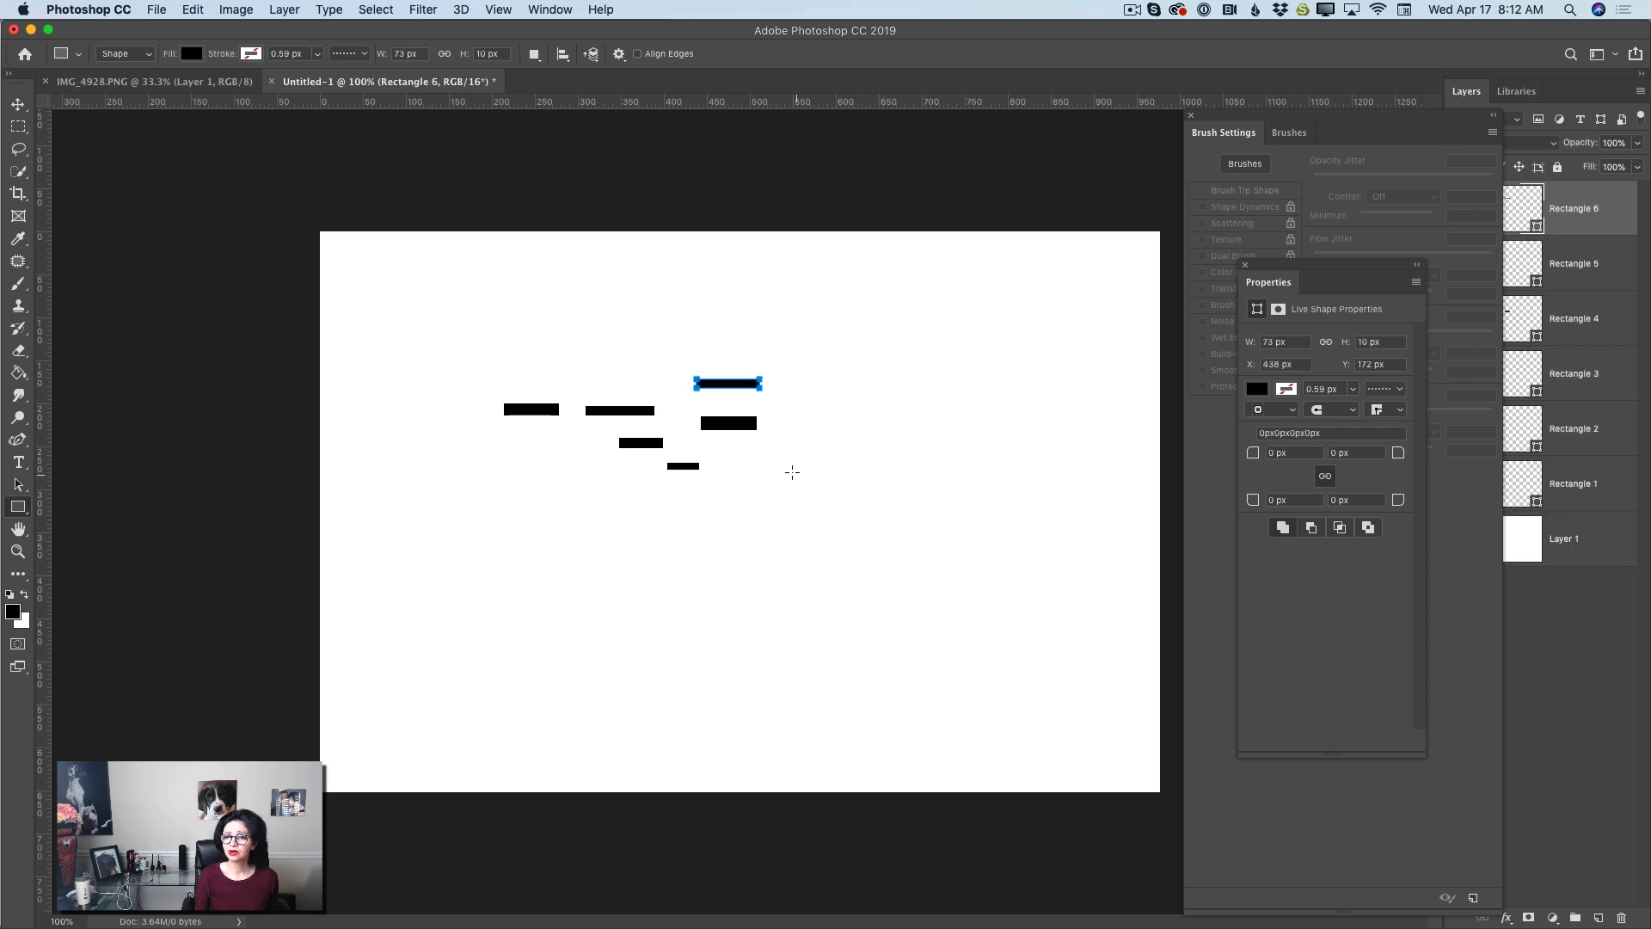
pyautogui.moveTo(787, 468); pyautogui.dragTo(872, 479)
pyautogui.moveTo(668, 509)
pyautogui.mouseDown()
pyautogui.moveTo(733, 516)
pyautogui.moveTo(768, 478)
pyautogui.mouseUp()
# Scatter eighteen black ellipses of varying sizes around and between the bars with the Ellipse Tool
pyautogui.moveTo(18, 508); pyautogui.dragTo(91, 538)
pyautogui.moveTo(538, 486); pyautogui.dragTo(582, 531)
pyautogui.moveTo(494, 450); pyautogui.dragTo(517, 472)
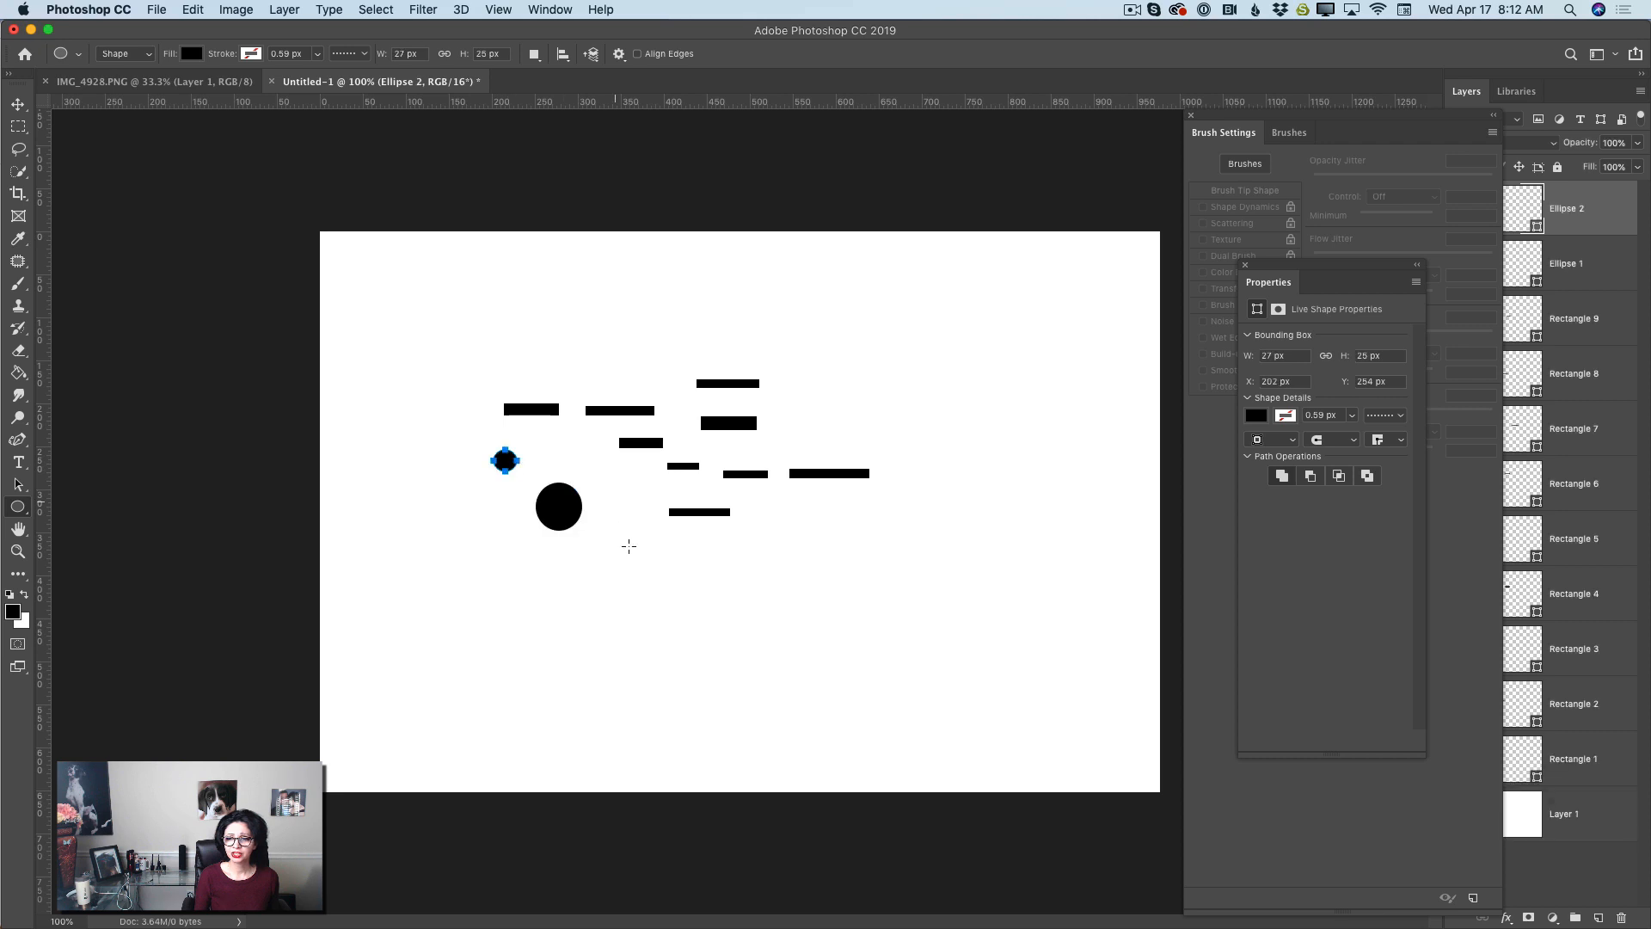
pyautogui.moveTo(620, 561); pyautogui.dragTo(676, 611)
pyautogui.moveTo(624, 477); pyautogui.dragTo(647, 498)
pyautogui.moveTo(613, 316); pyautogui.dragTo(651, 354)
pyautogui.moveTo(804, 360); pyautogui.dragTo(826, 376)
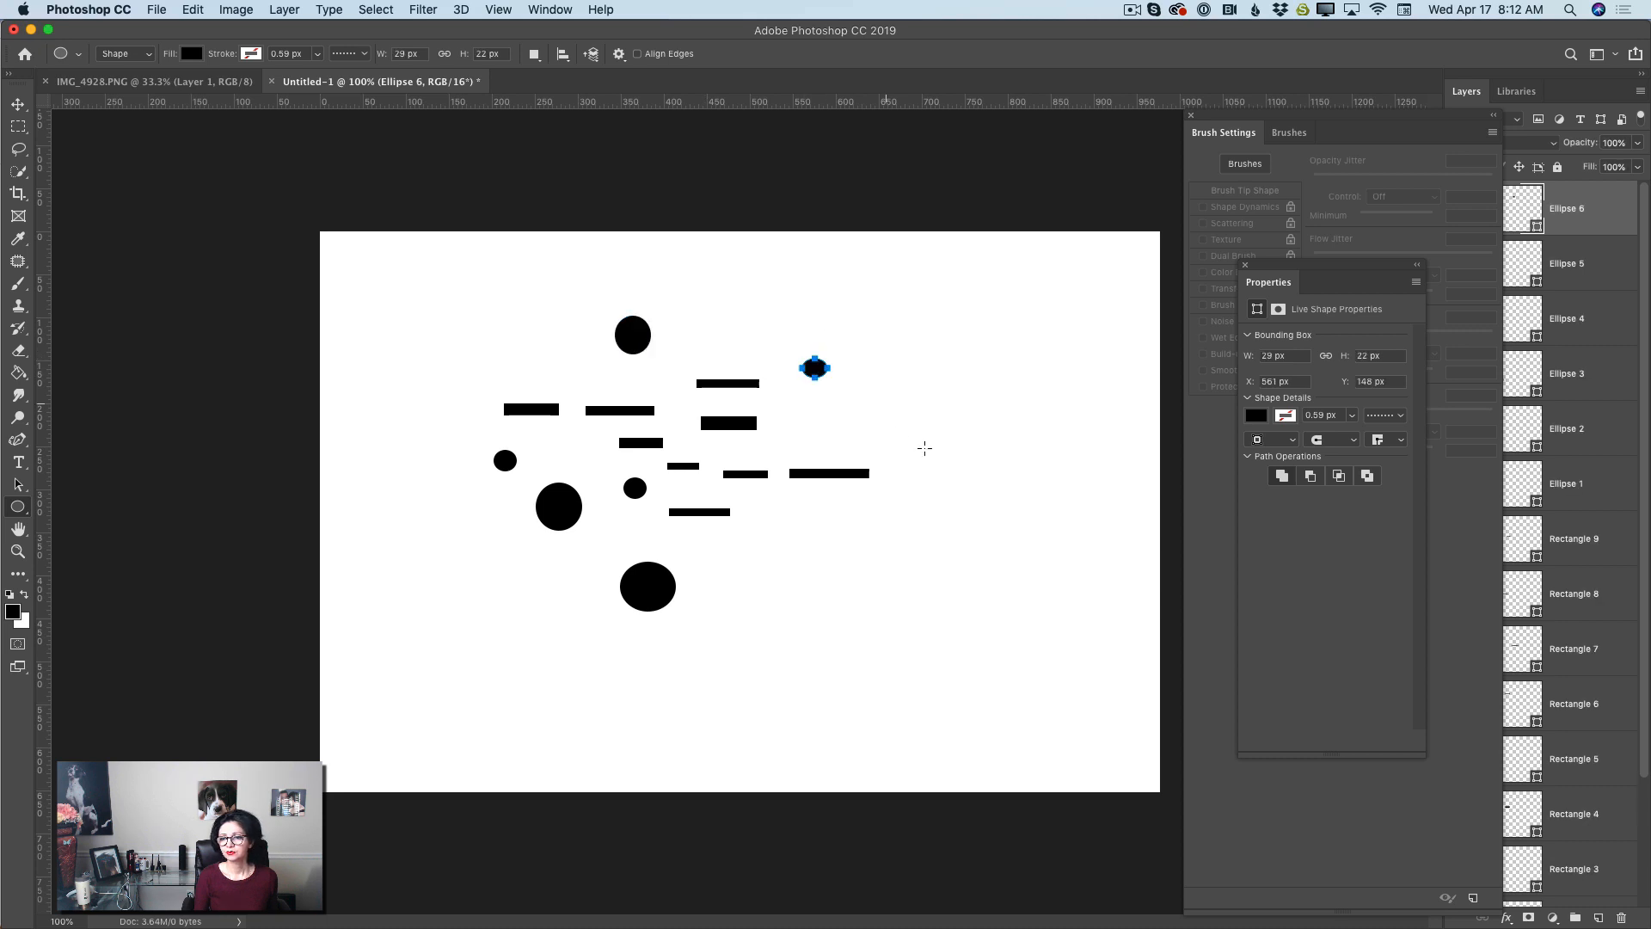
pyautogui.moveTo(899, 457); pyautogui.dragTo(946, 505)
pyautogui.moveTo(813, 432); pyautogui.dragTo(821, 444)
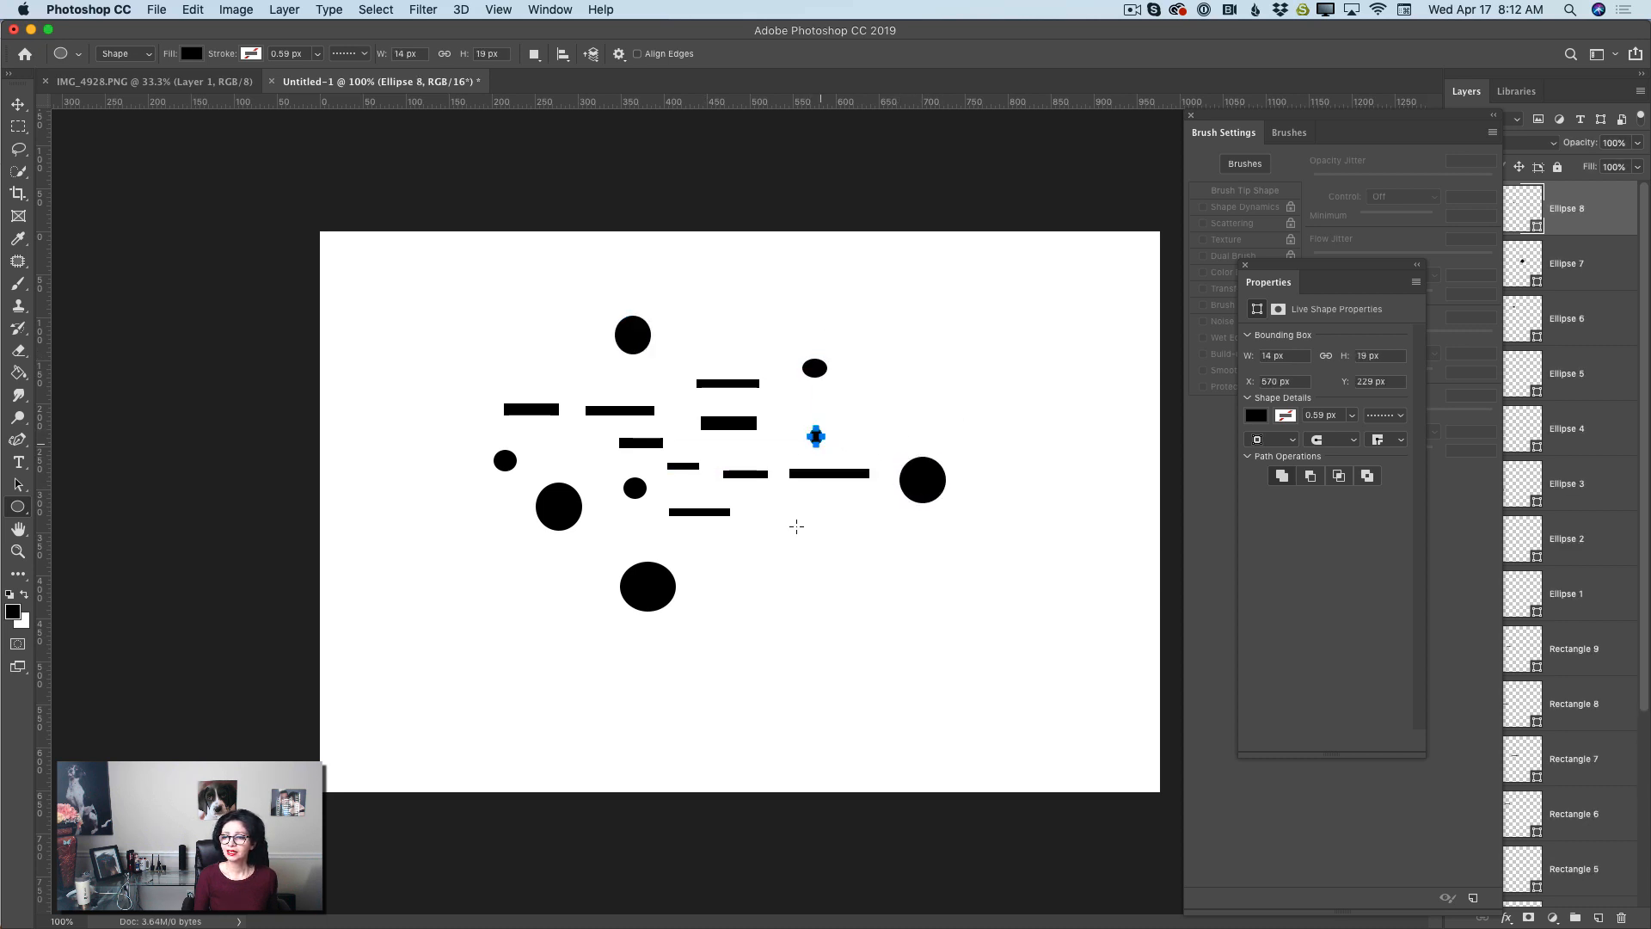
pyautogui.moveTo(796, 536)
pyautogui.mouseDown()
pyautogui.moveTo(777, 549)
pyautogui.moveTo(768, 512)
pyautogui.mouseUp()
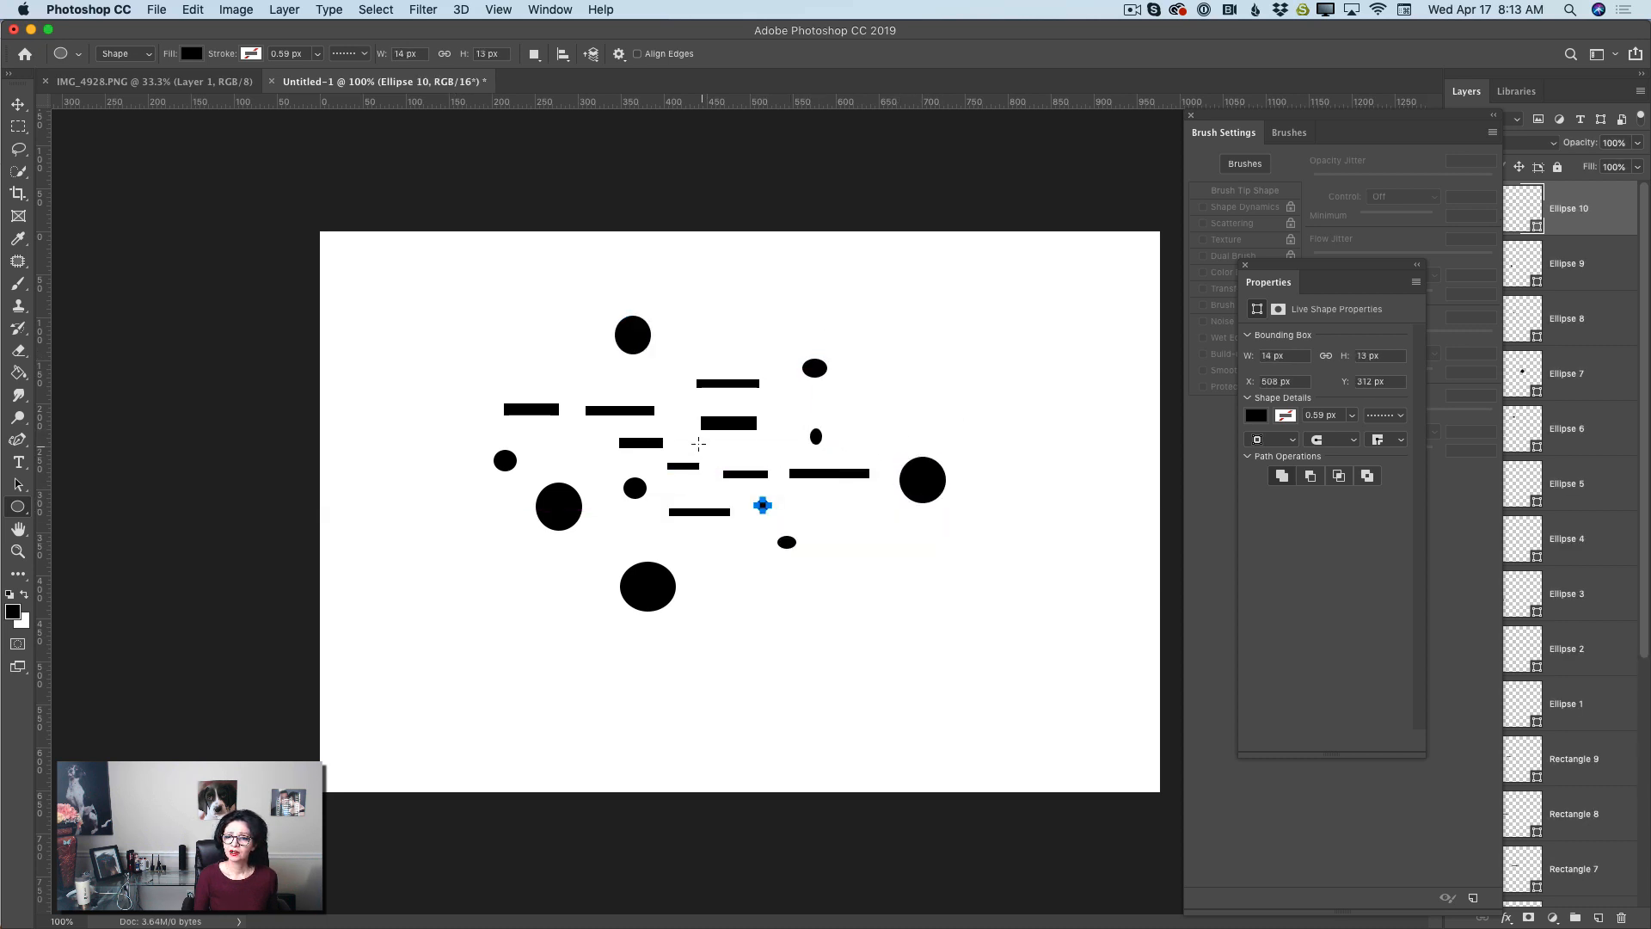
pyautogui.moveTo(704, 444); pyautogui.dragTo(717, 457)
pyautogui.moveTo(582, 435); pyautogui.dragTo(571, 444)
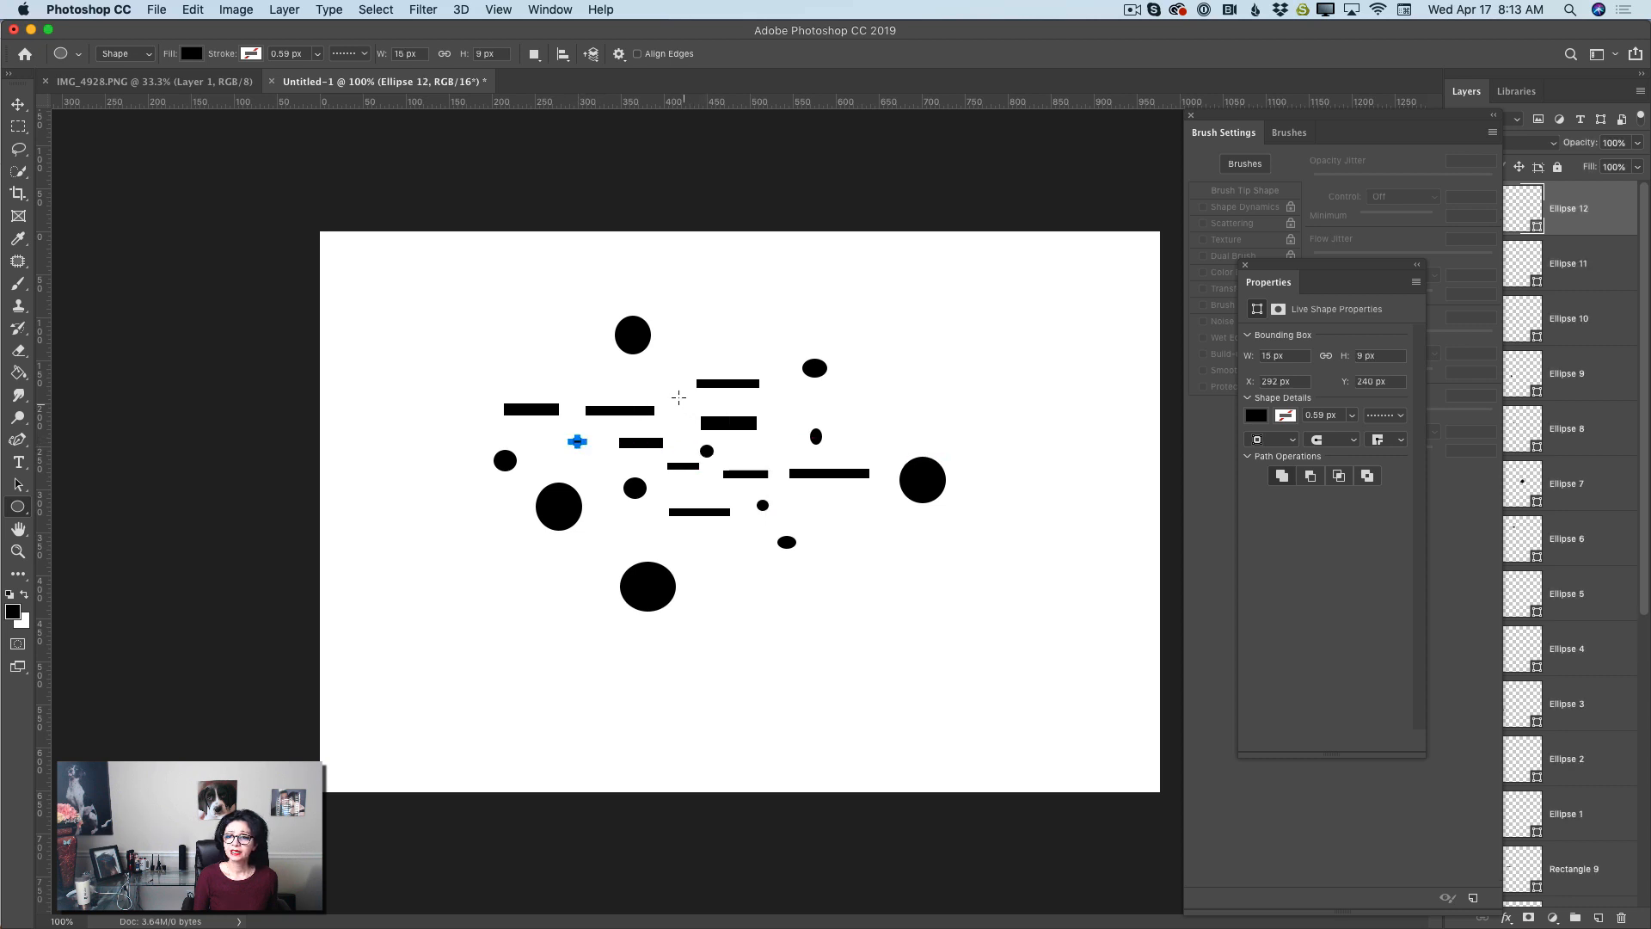
pyautogui.moveTo(678, 395); pyautogui.dragTo(687, 411)
pyautogui.moveTo(565, 384); pyautogui.dragTo(603, 401)
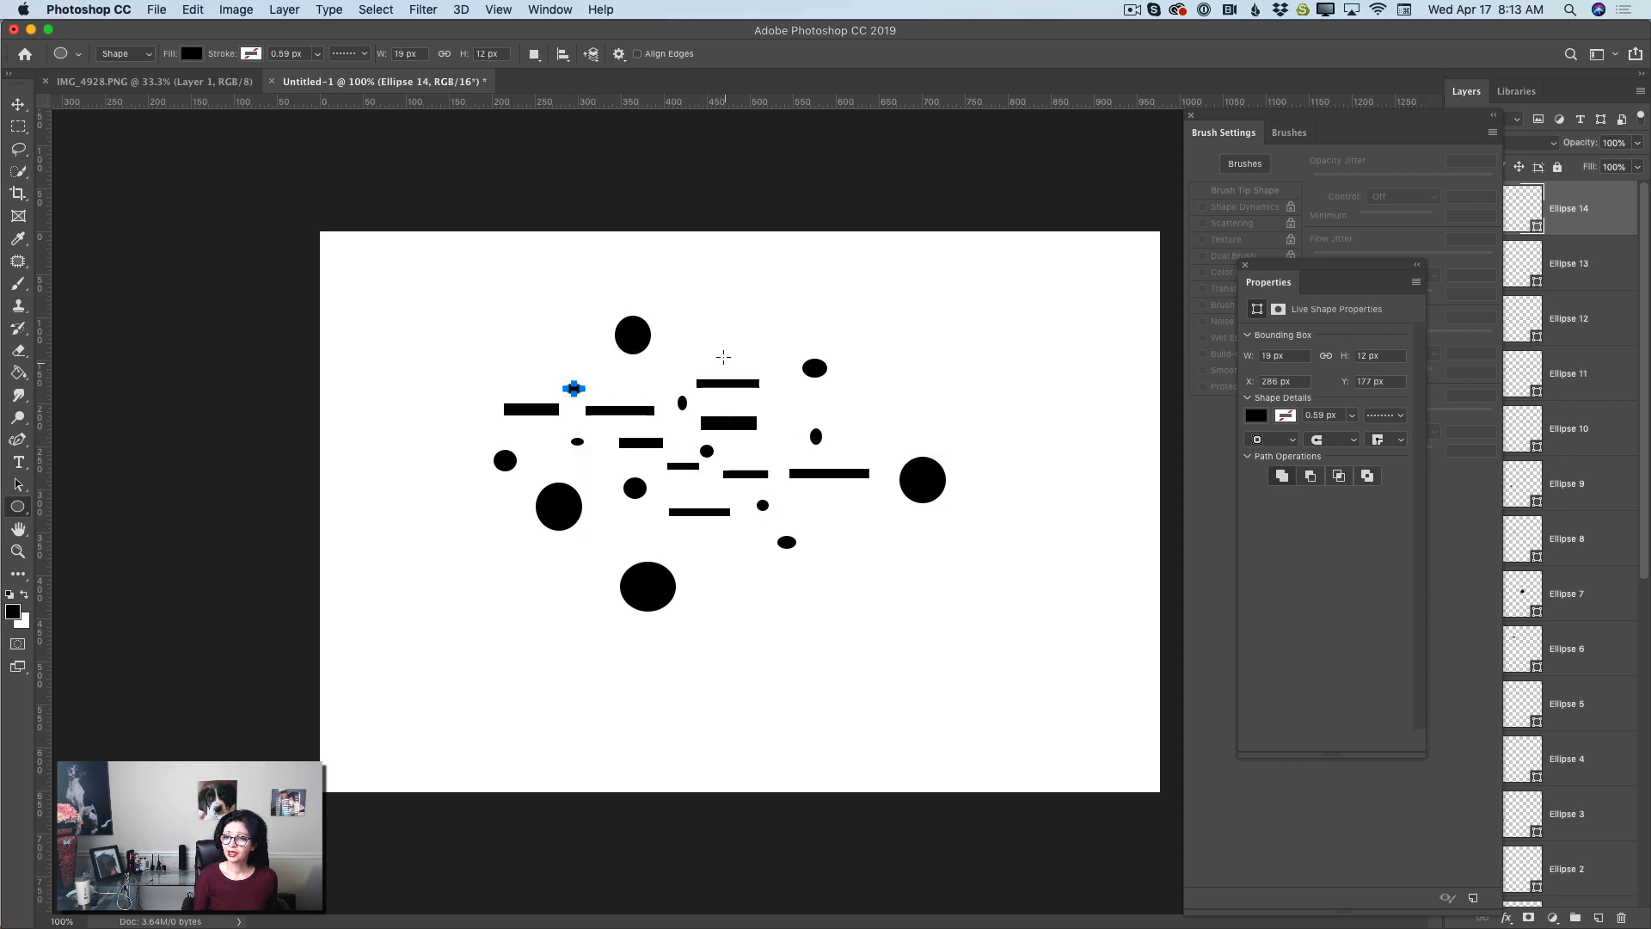
pyautogui.moveTo(704, 344); pyautogui.dragTo(717, 359)
pyautogui.moveTo(497, 527); pyautogui.dragTo(508, 542)
pyautogui.moveTo(520, 602); pyautogui.dragTo(574, 646)
pyautogui.moveTo(576, 569); pyautogui.dragTo(589, 585)
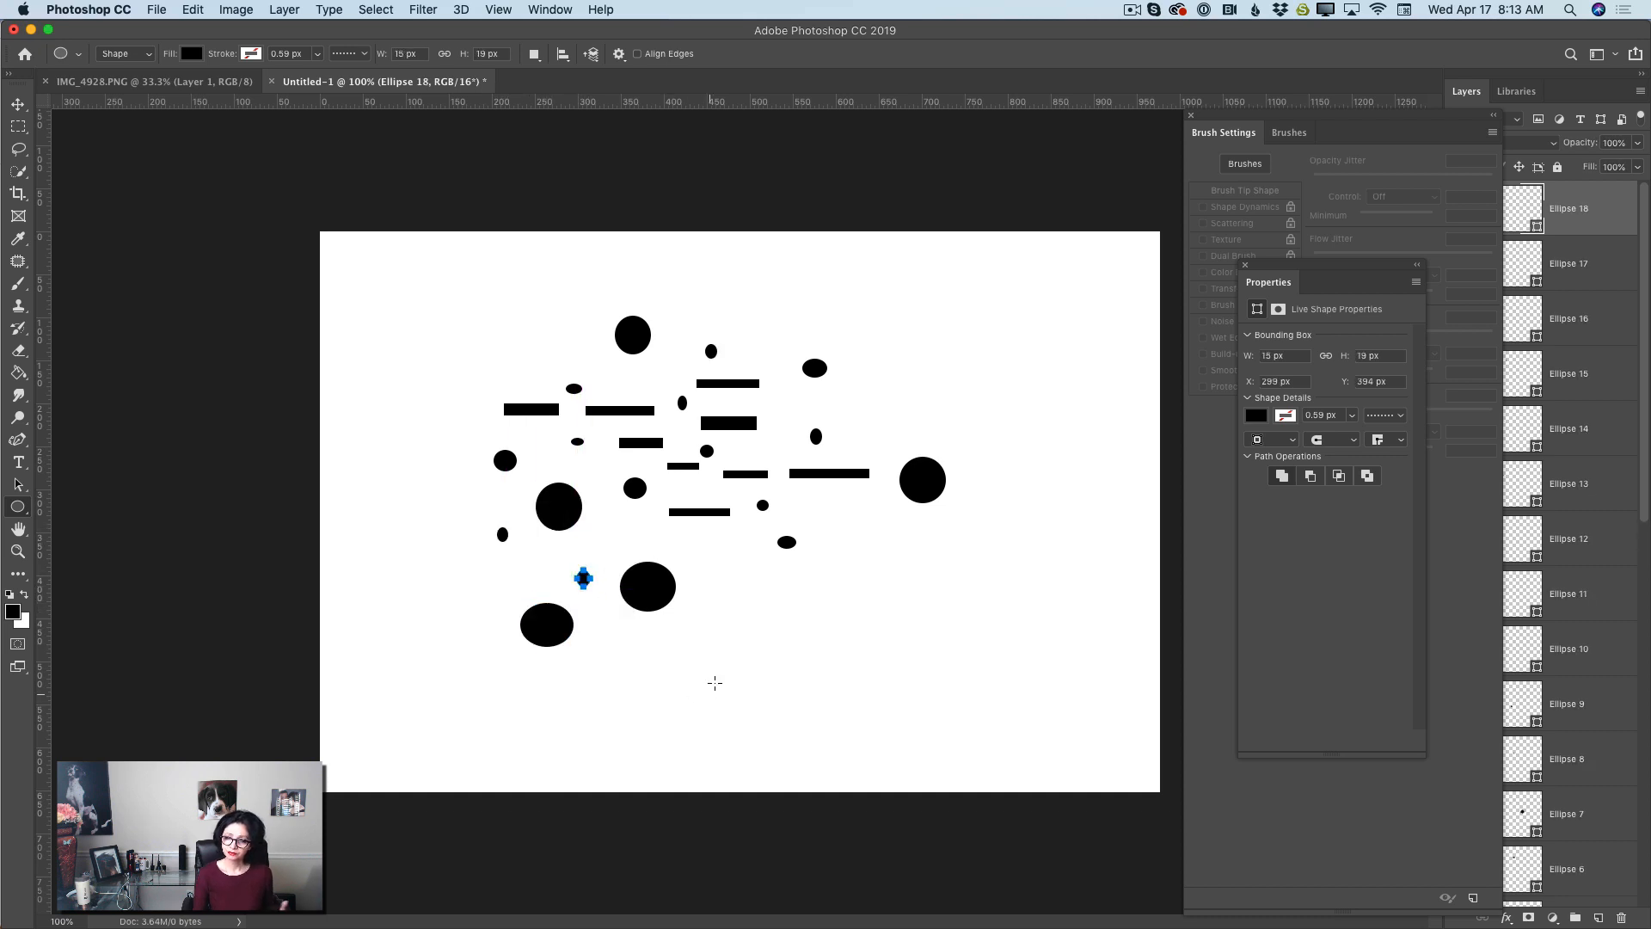
# Define the drawn shapes as a brush preset named "Tutorial live" and close the shape properties
pyautogui.click(18, 104)
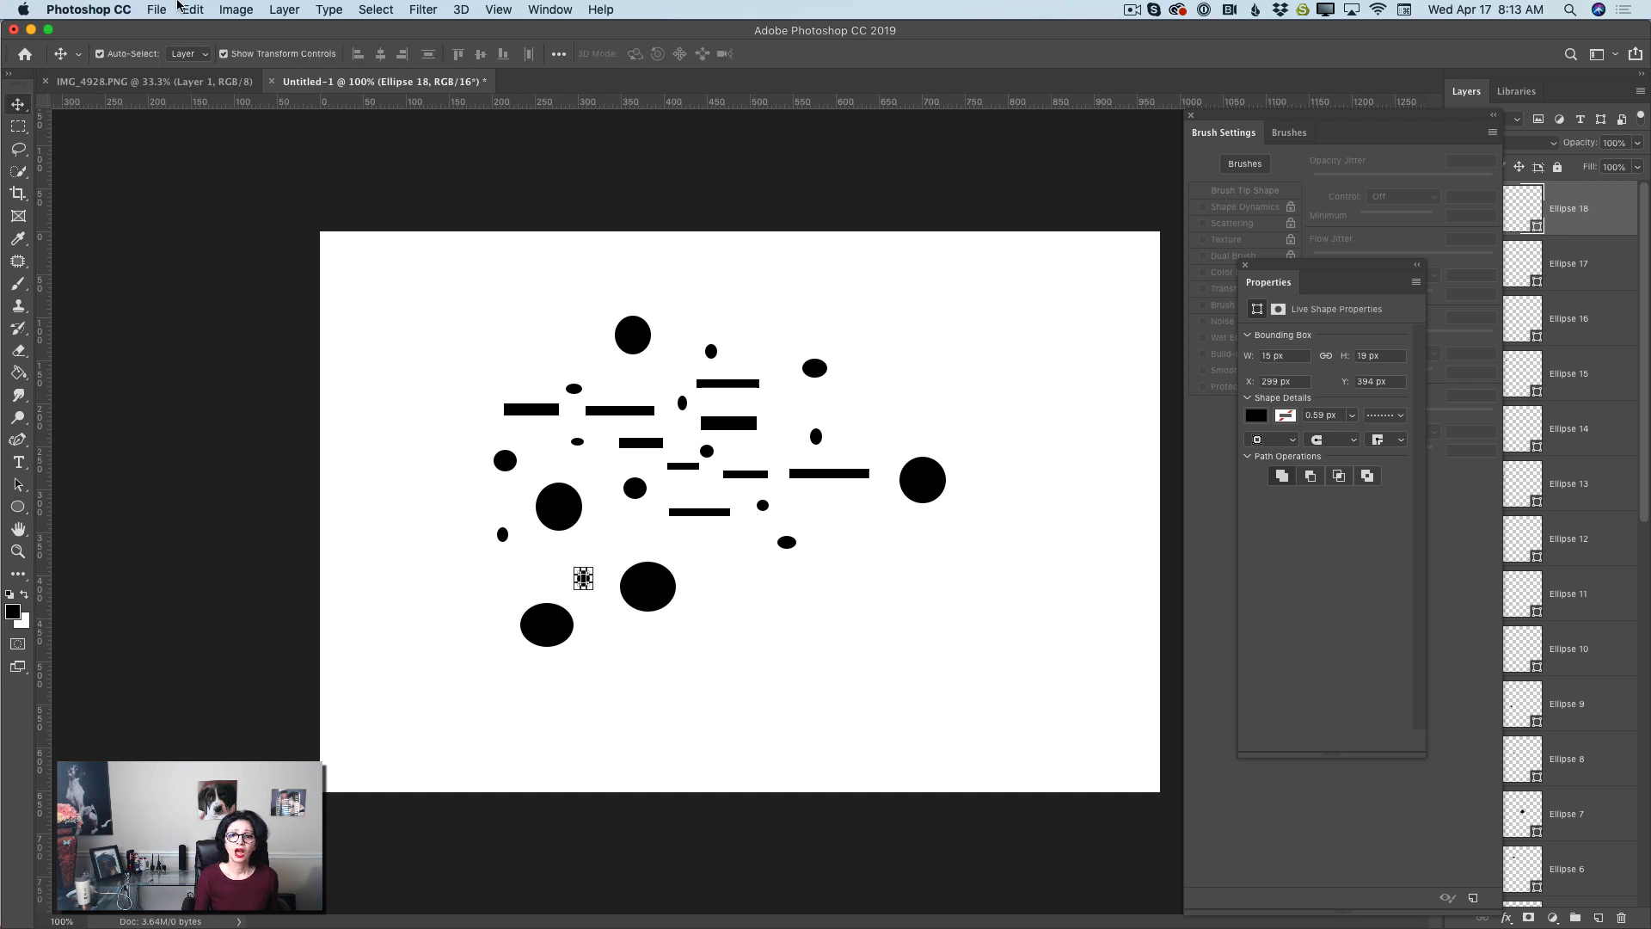
pyautogui.click(191, 9)
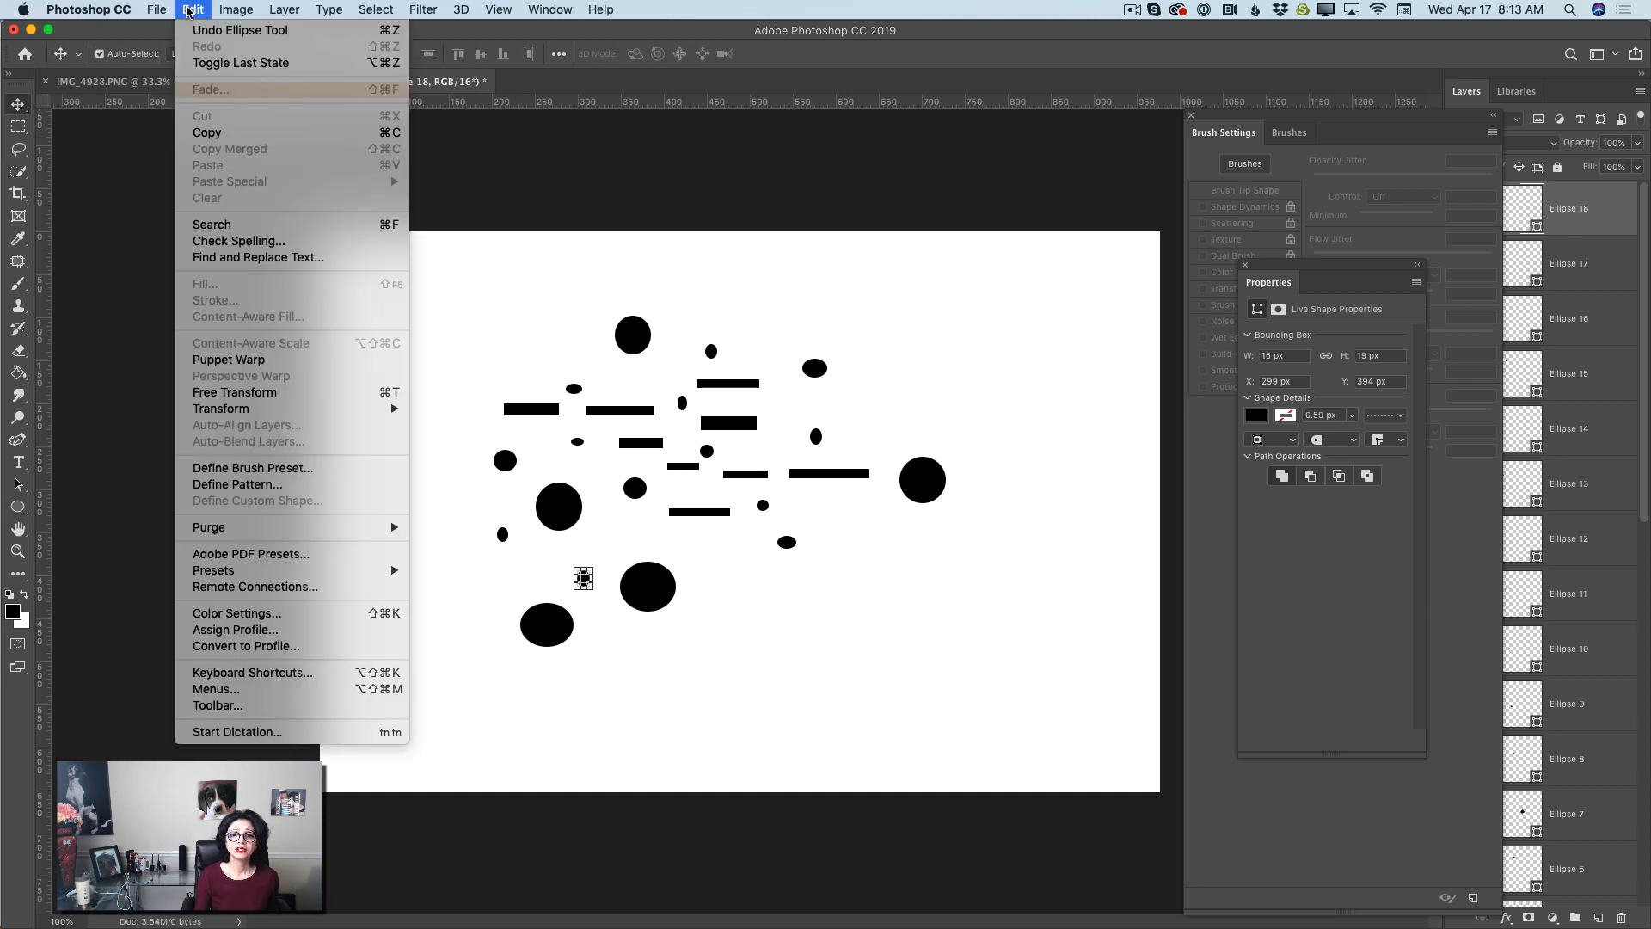
pyautogui.click(298, 472)
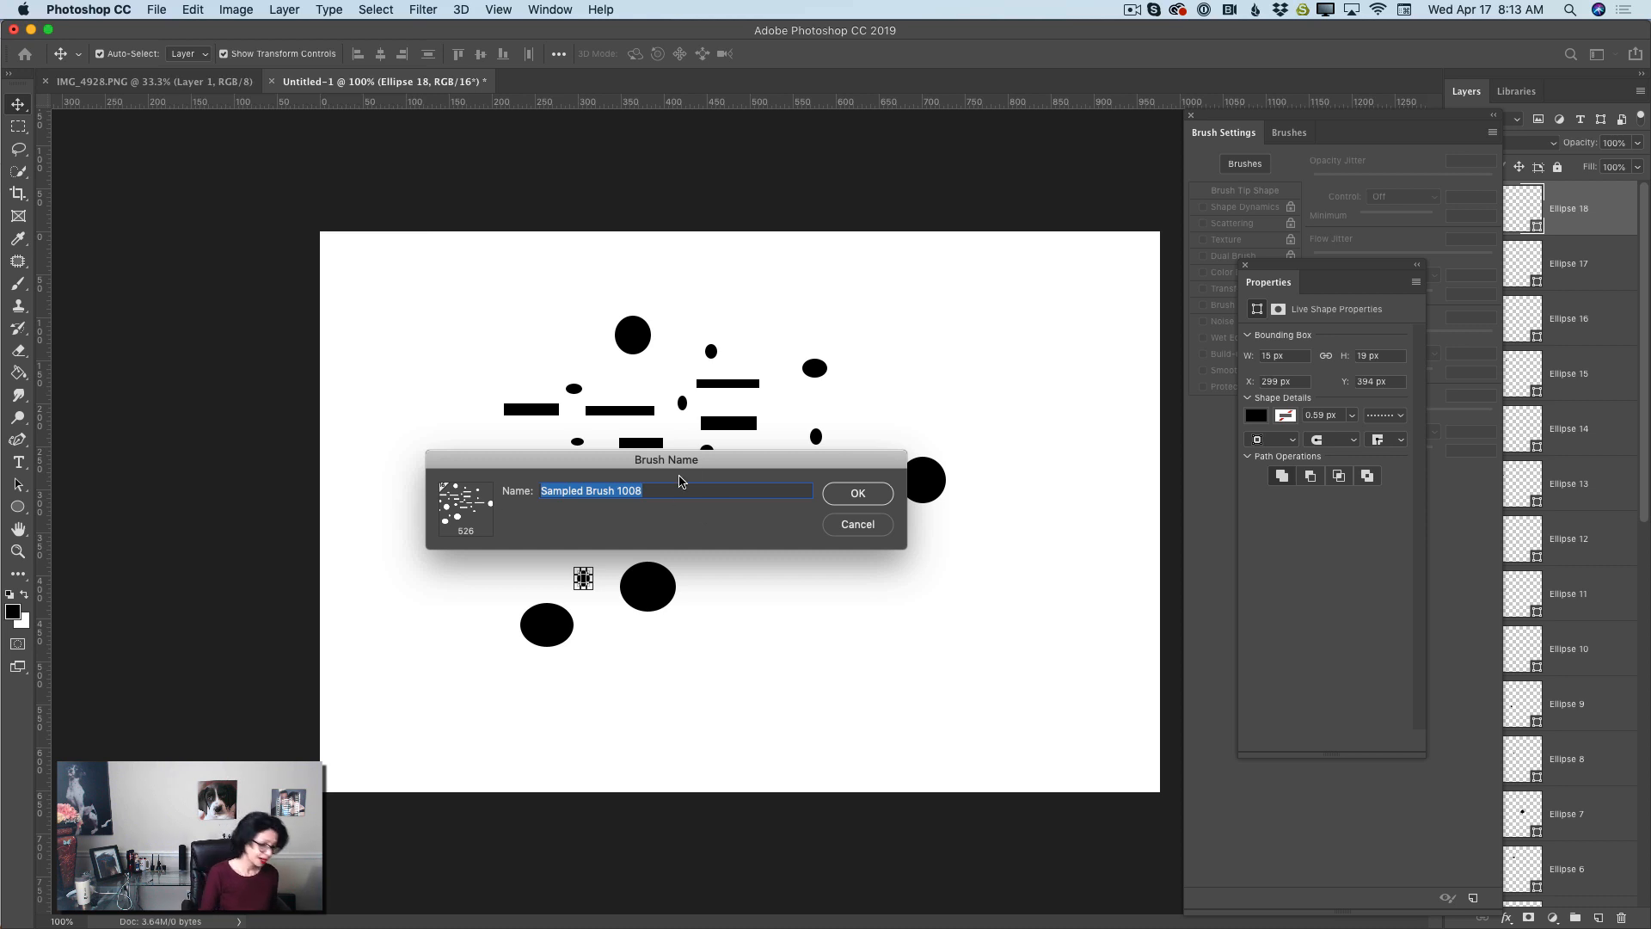
pyautogui.write('Tut')
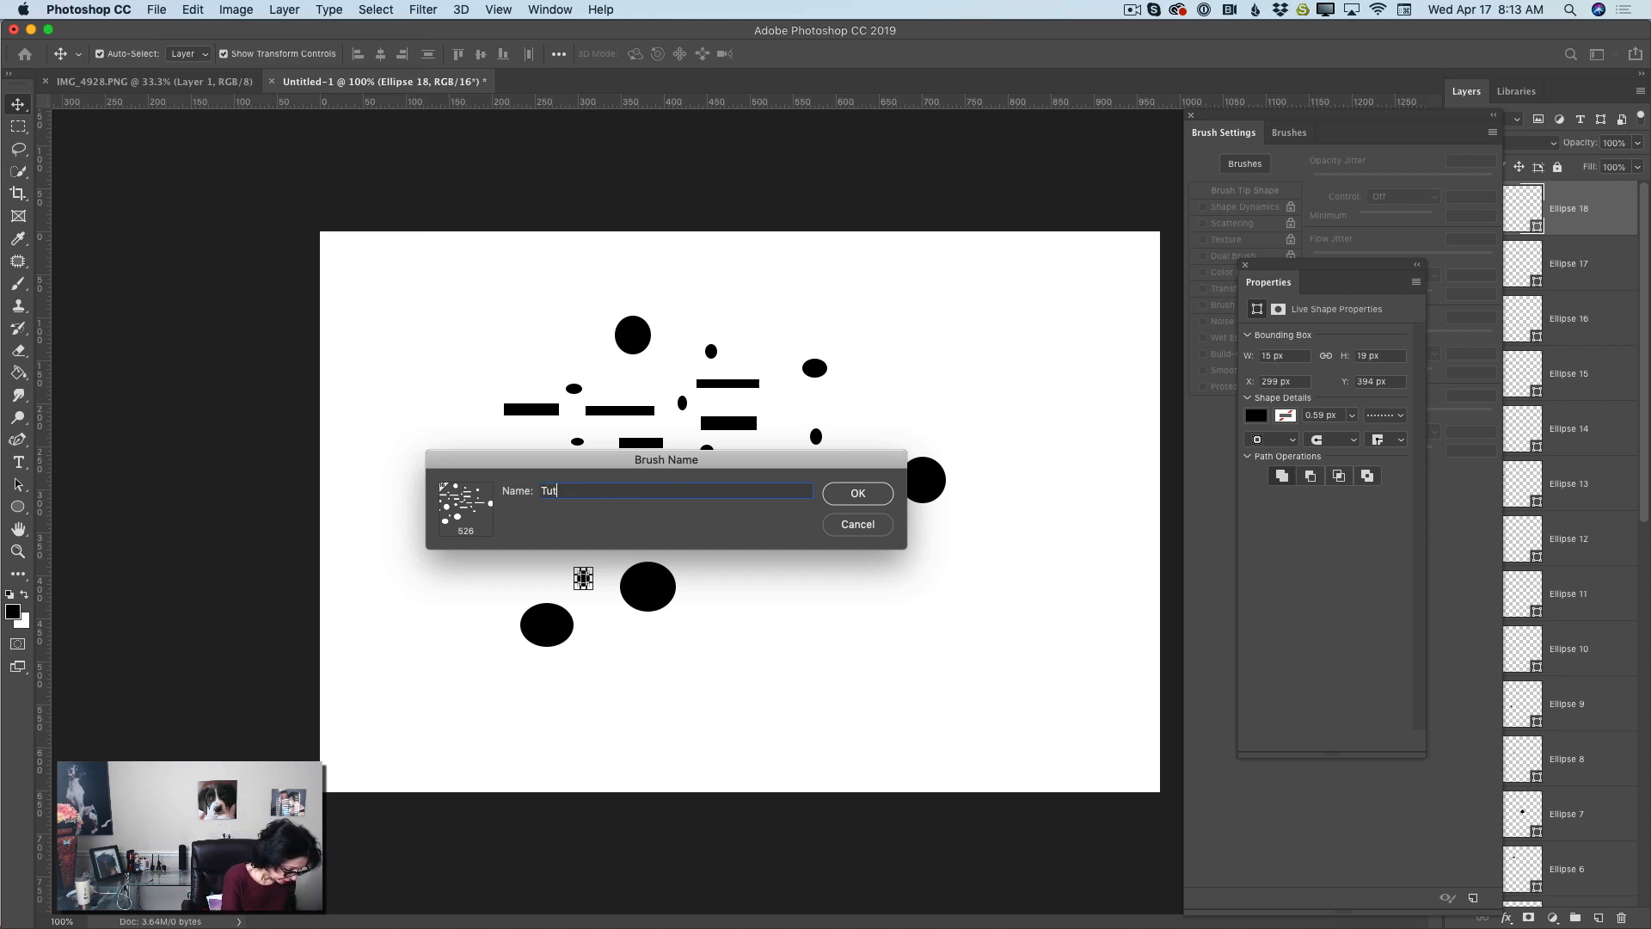
pyautogui.write('orial I')
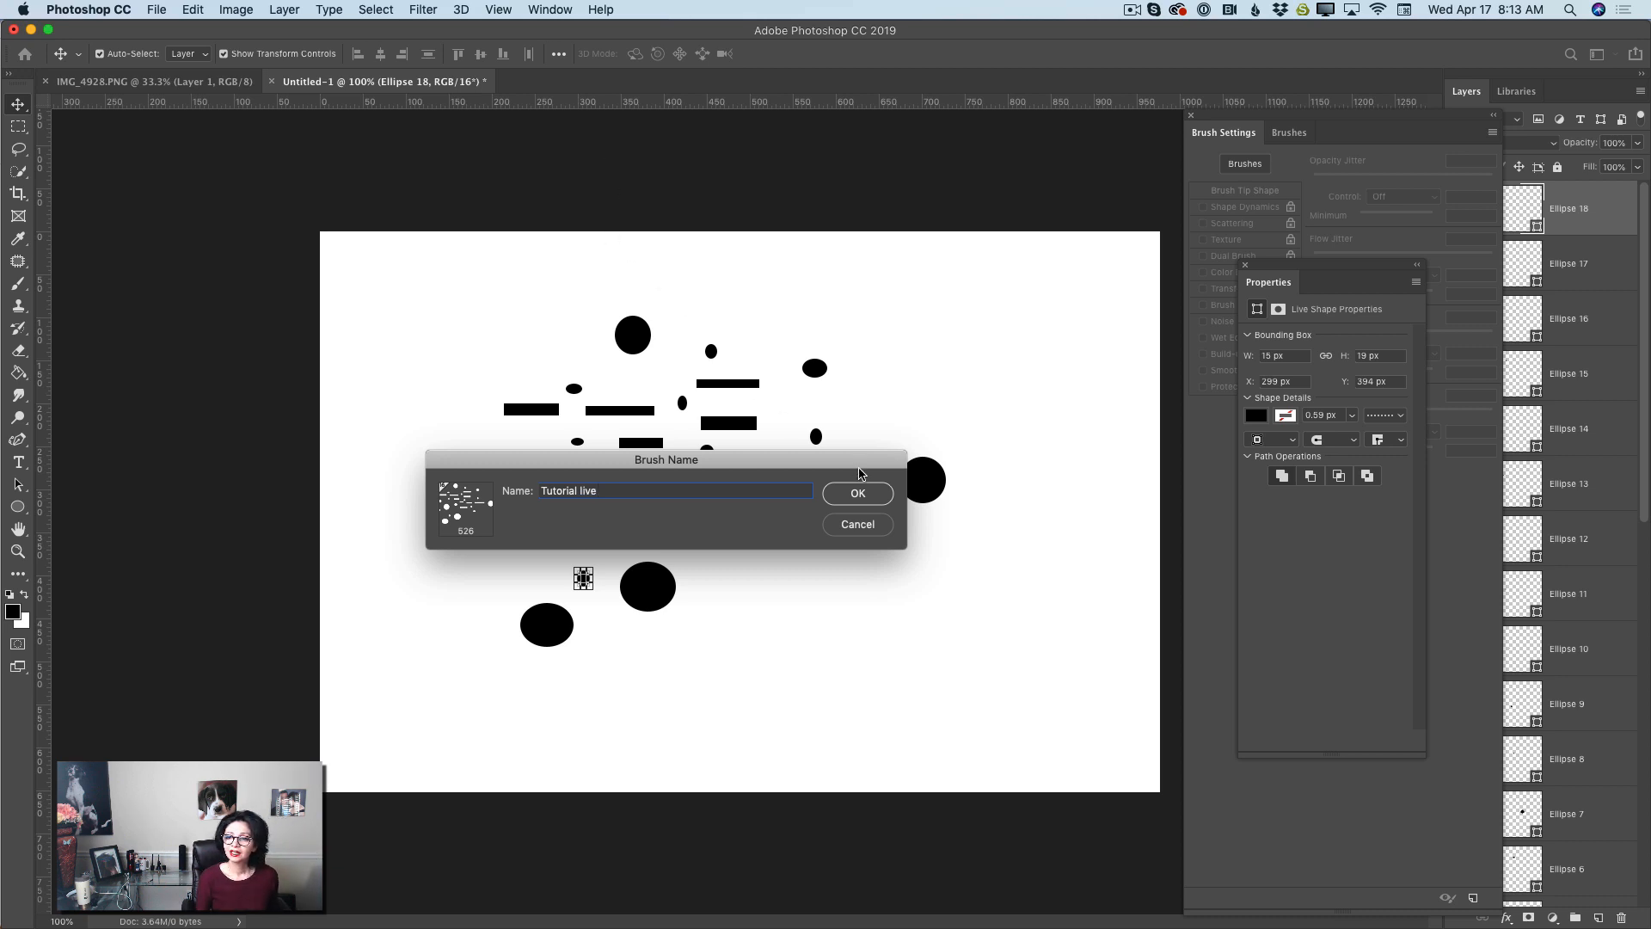
pyautogui.click(858, 492)
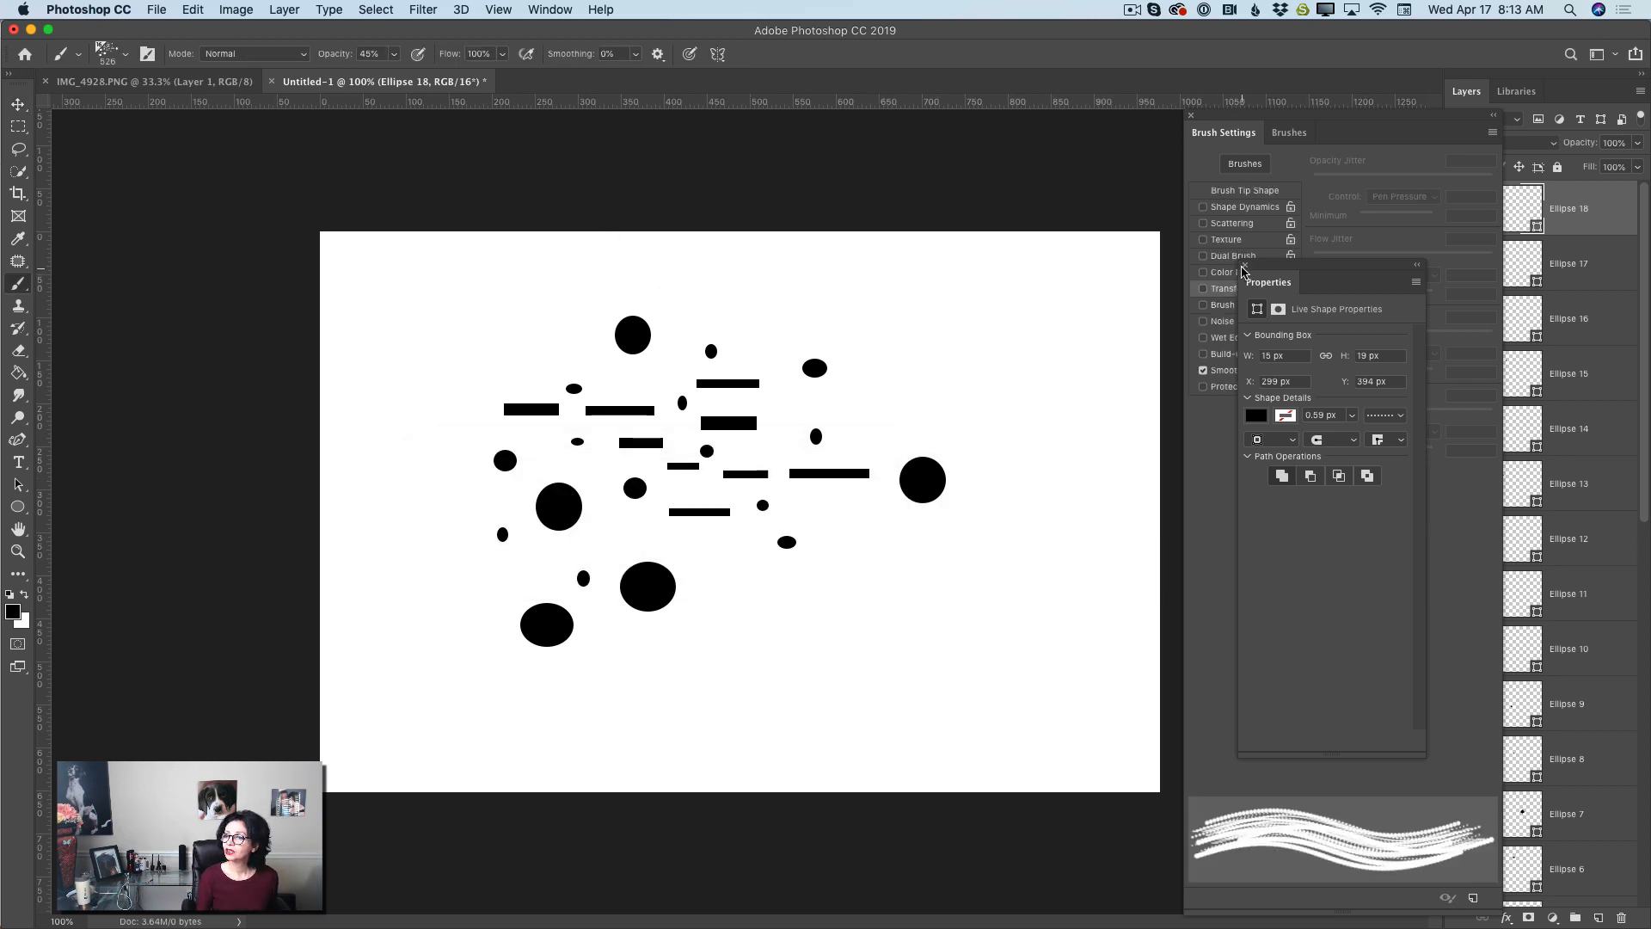
pyautogui.click(1244, 265)
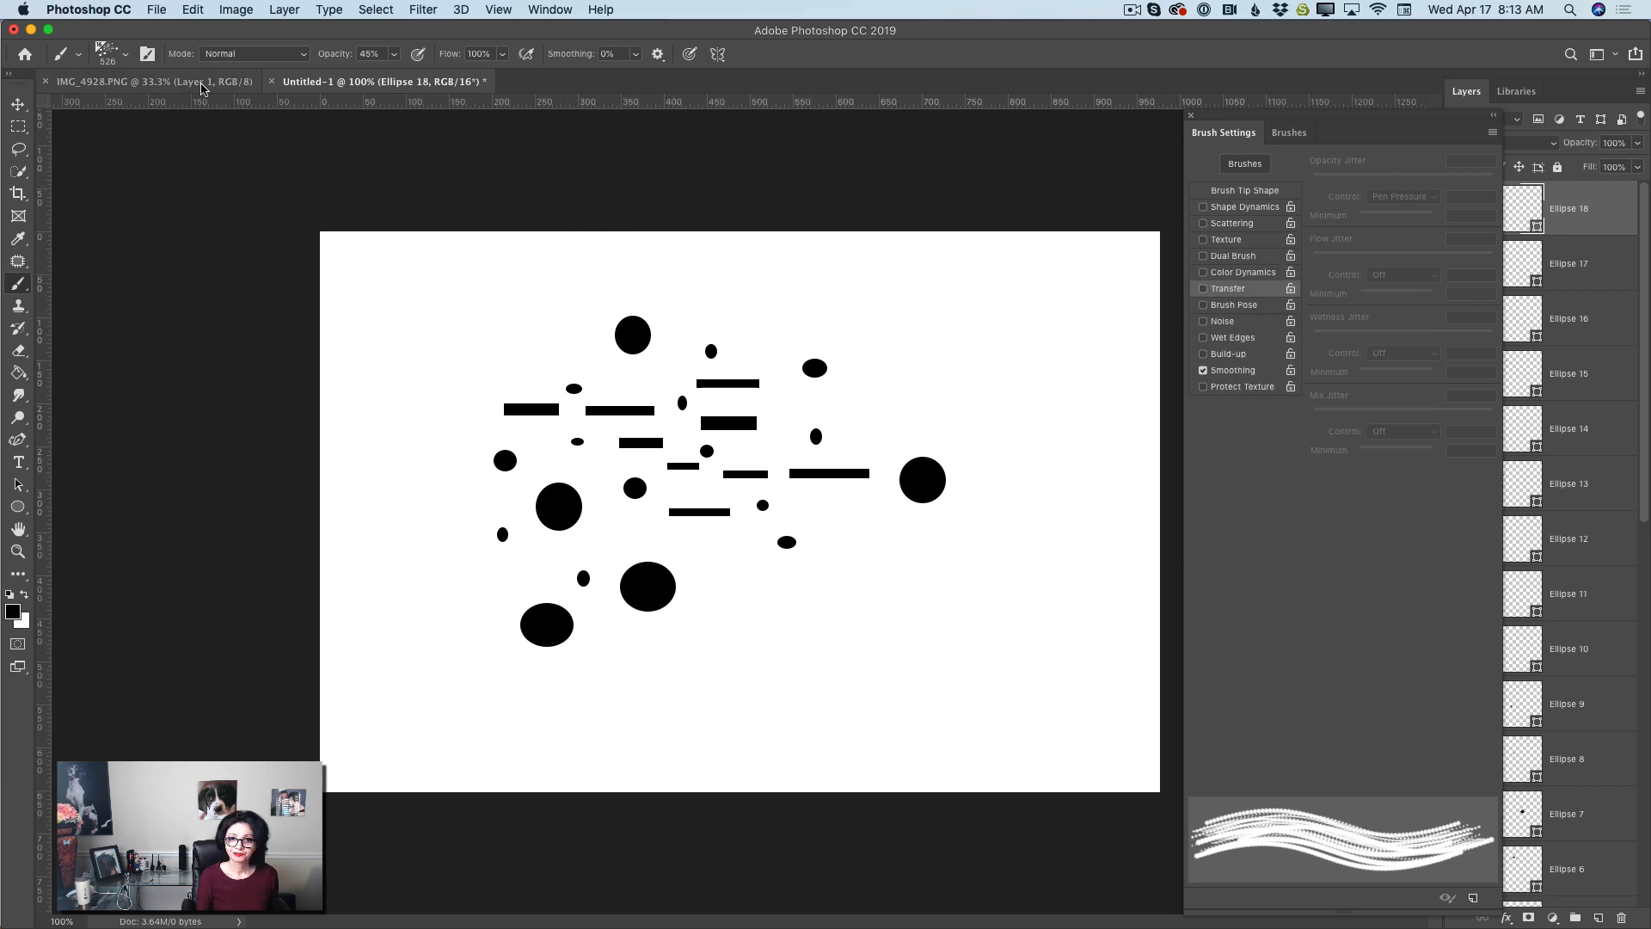
# Switch to the IMG_4928.PNG sketch and check the saved brushes for the Tutorial live preset
pyautogui.click(199, 84)
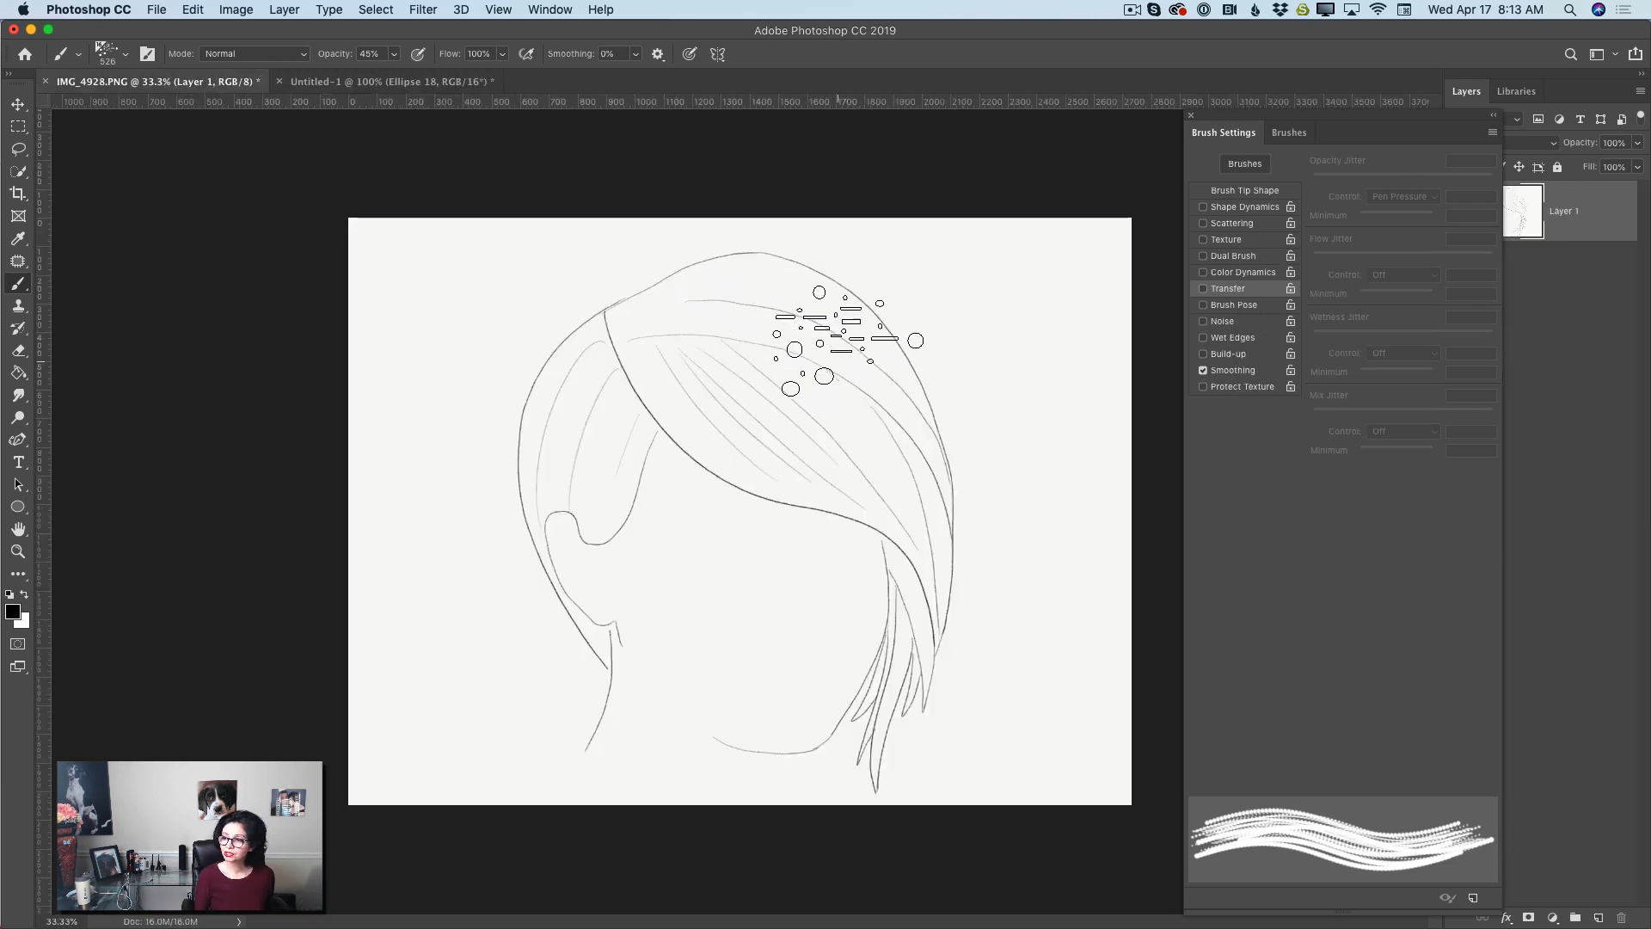
pyautogui.click(1289, 133)
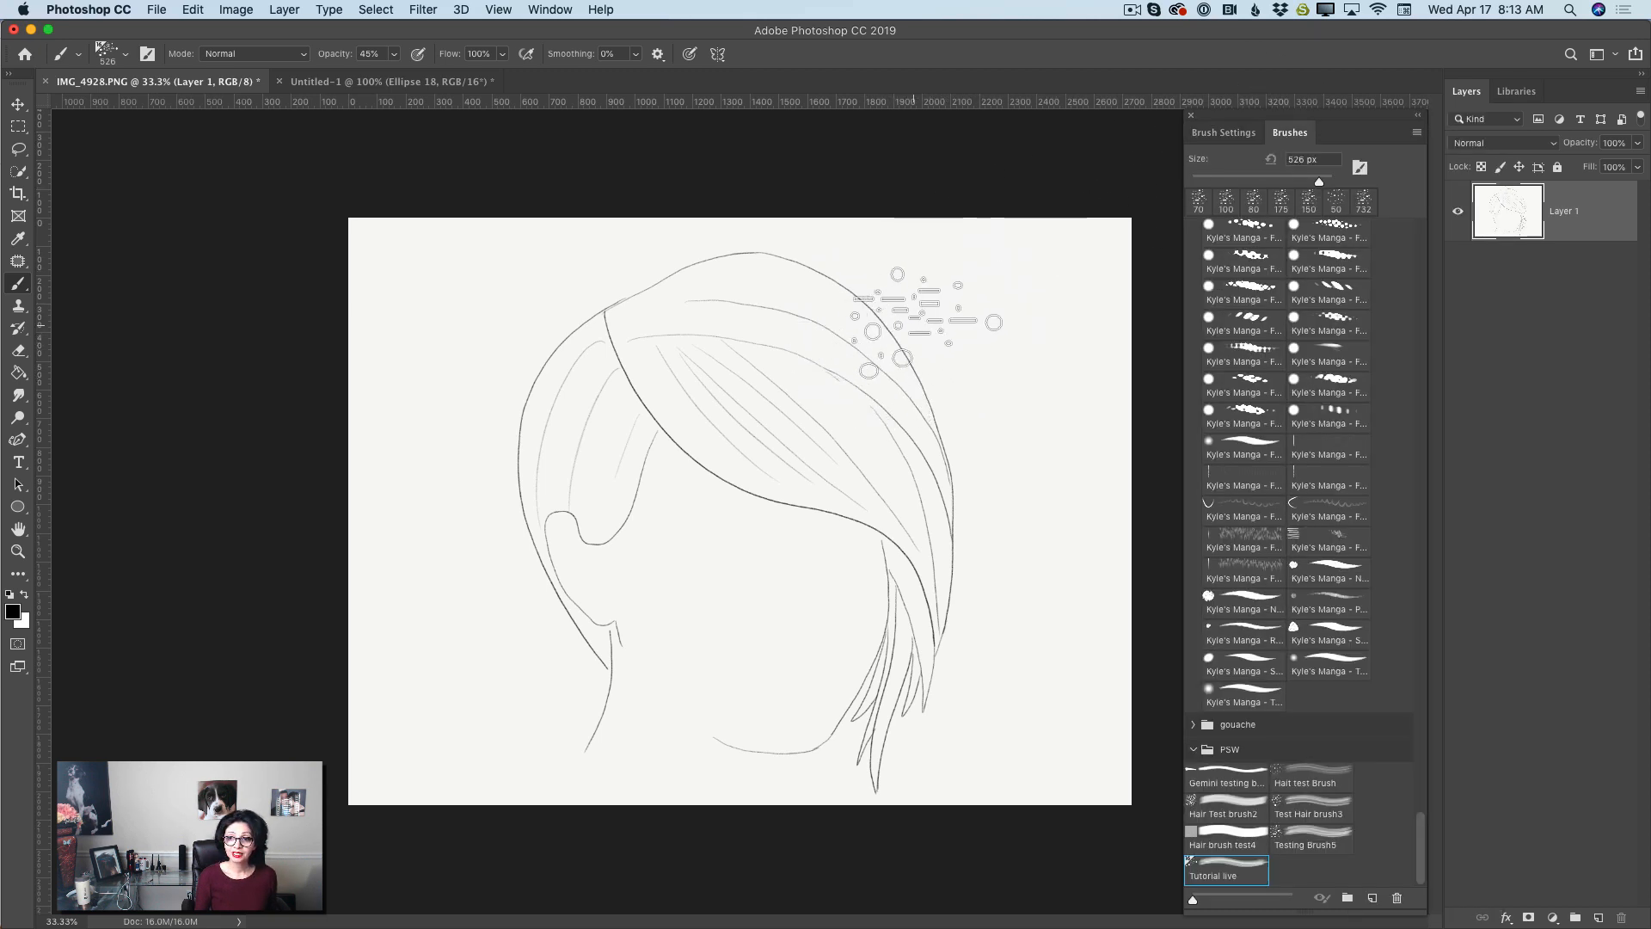
pyautogui.click(1223, 133)
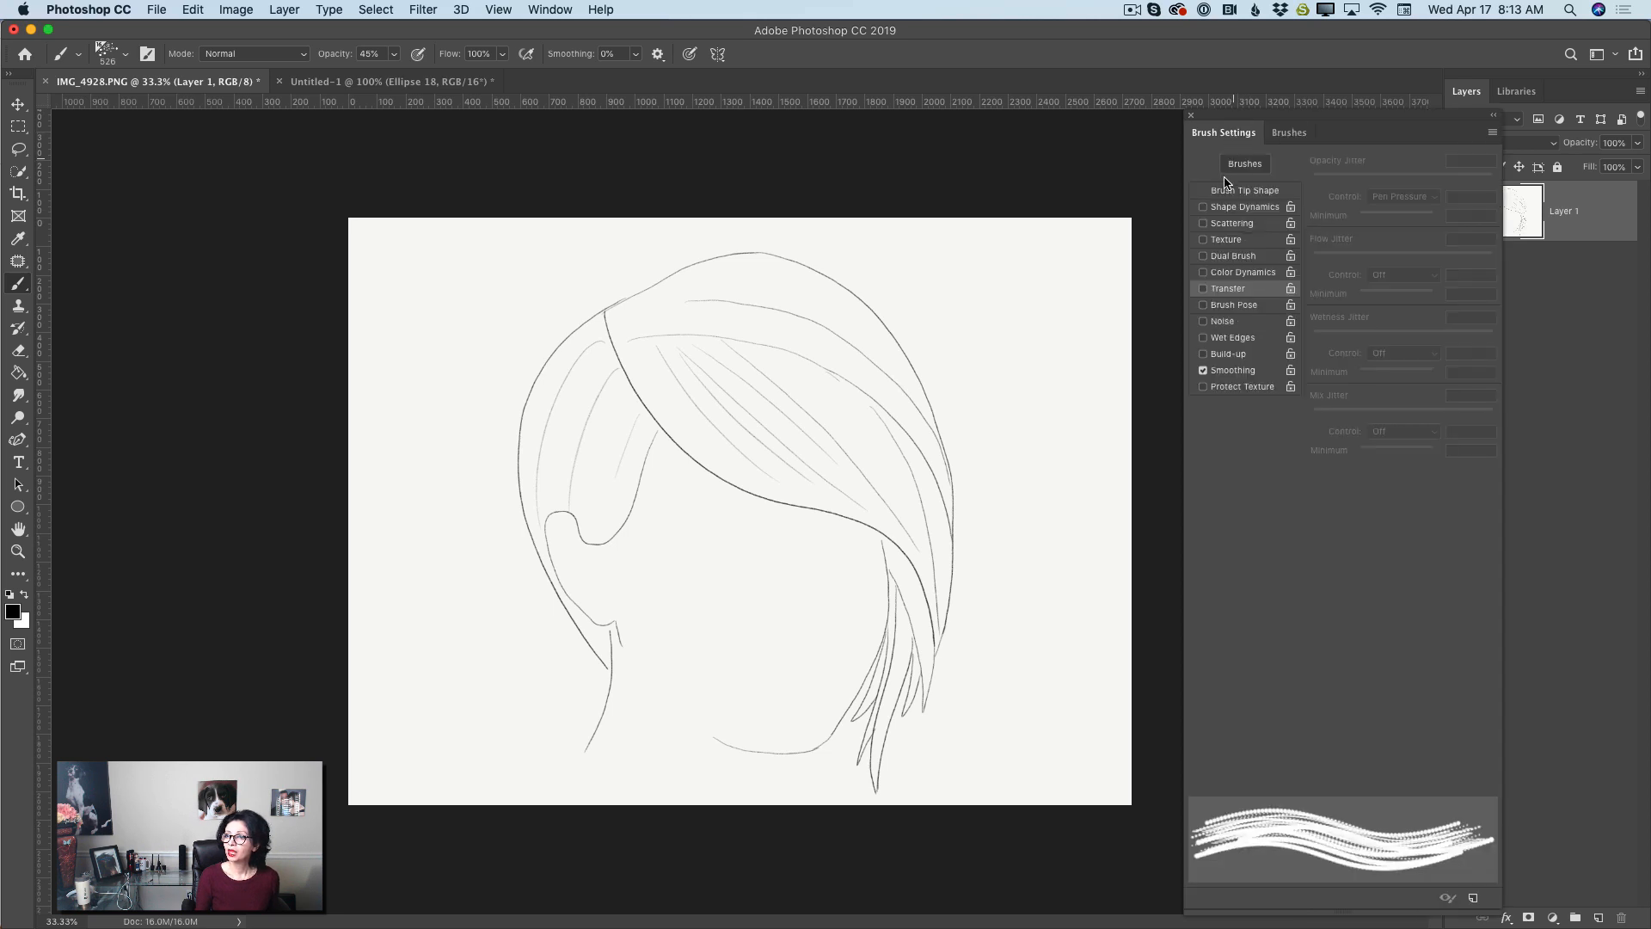
# Enable Transfer for the brush and lower its opacity to 34%
pyautogui.click(1203, 289)
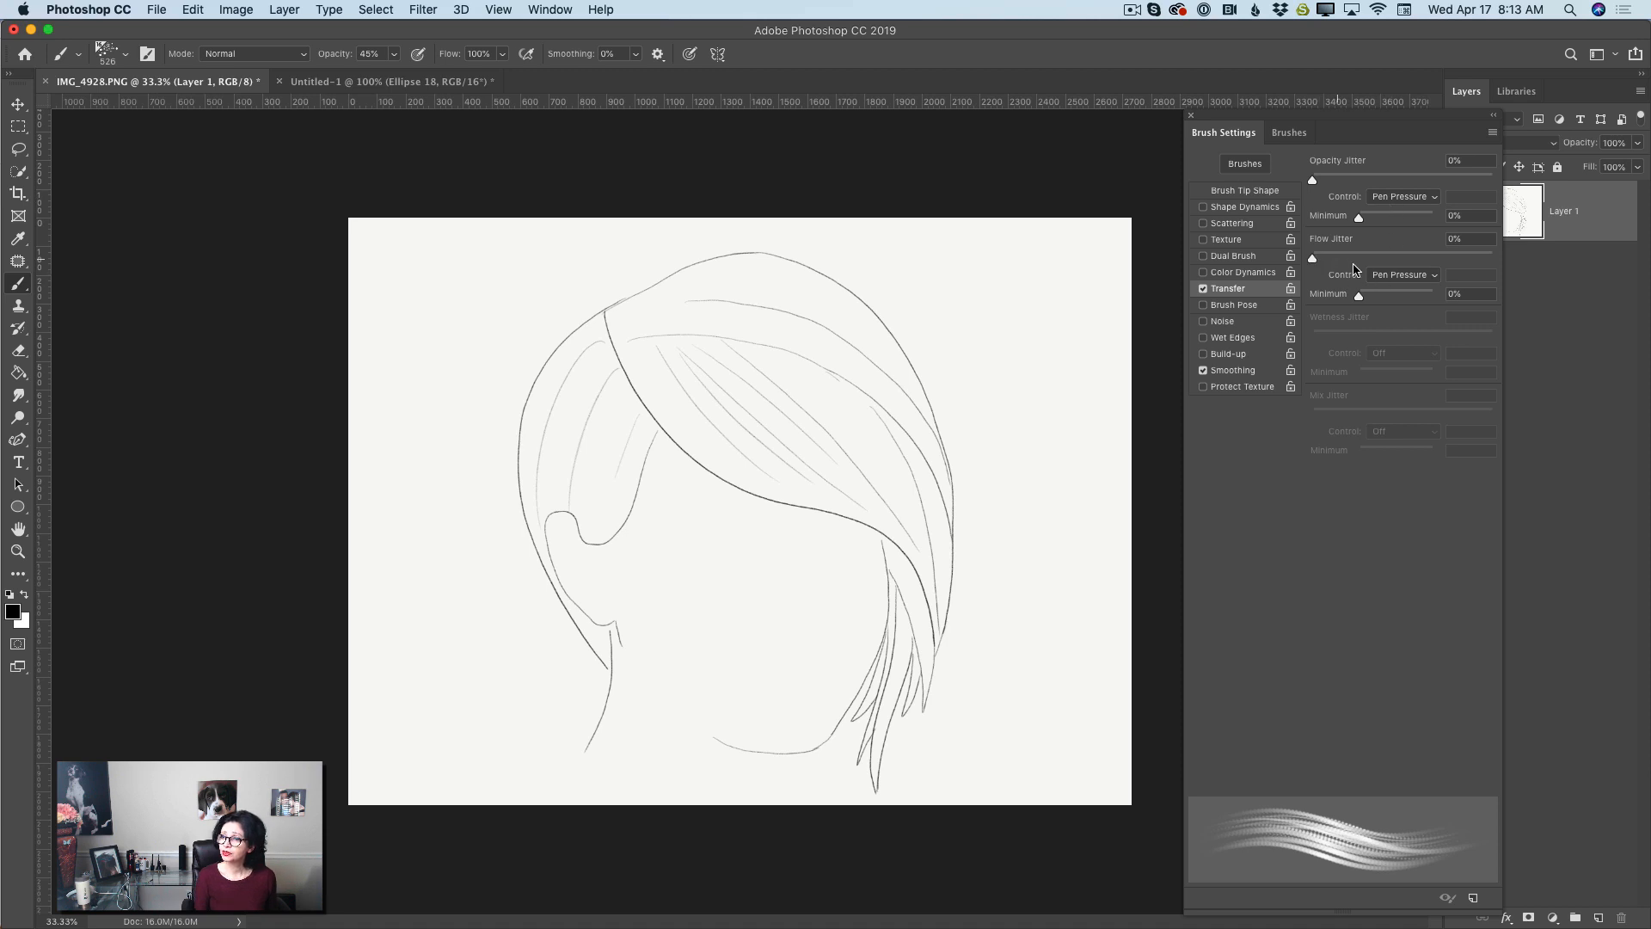
pyautogui.click(393, 56)
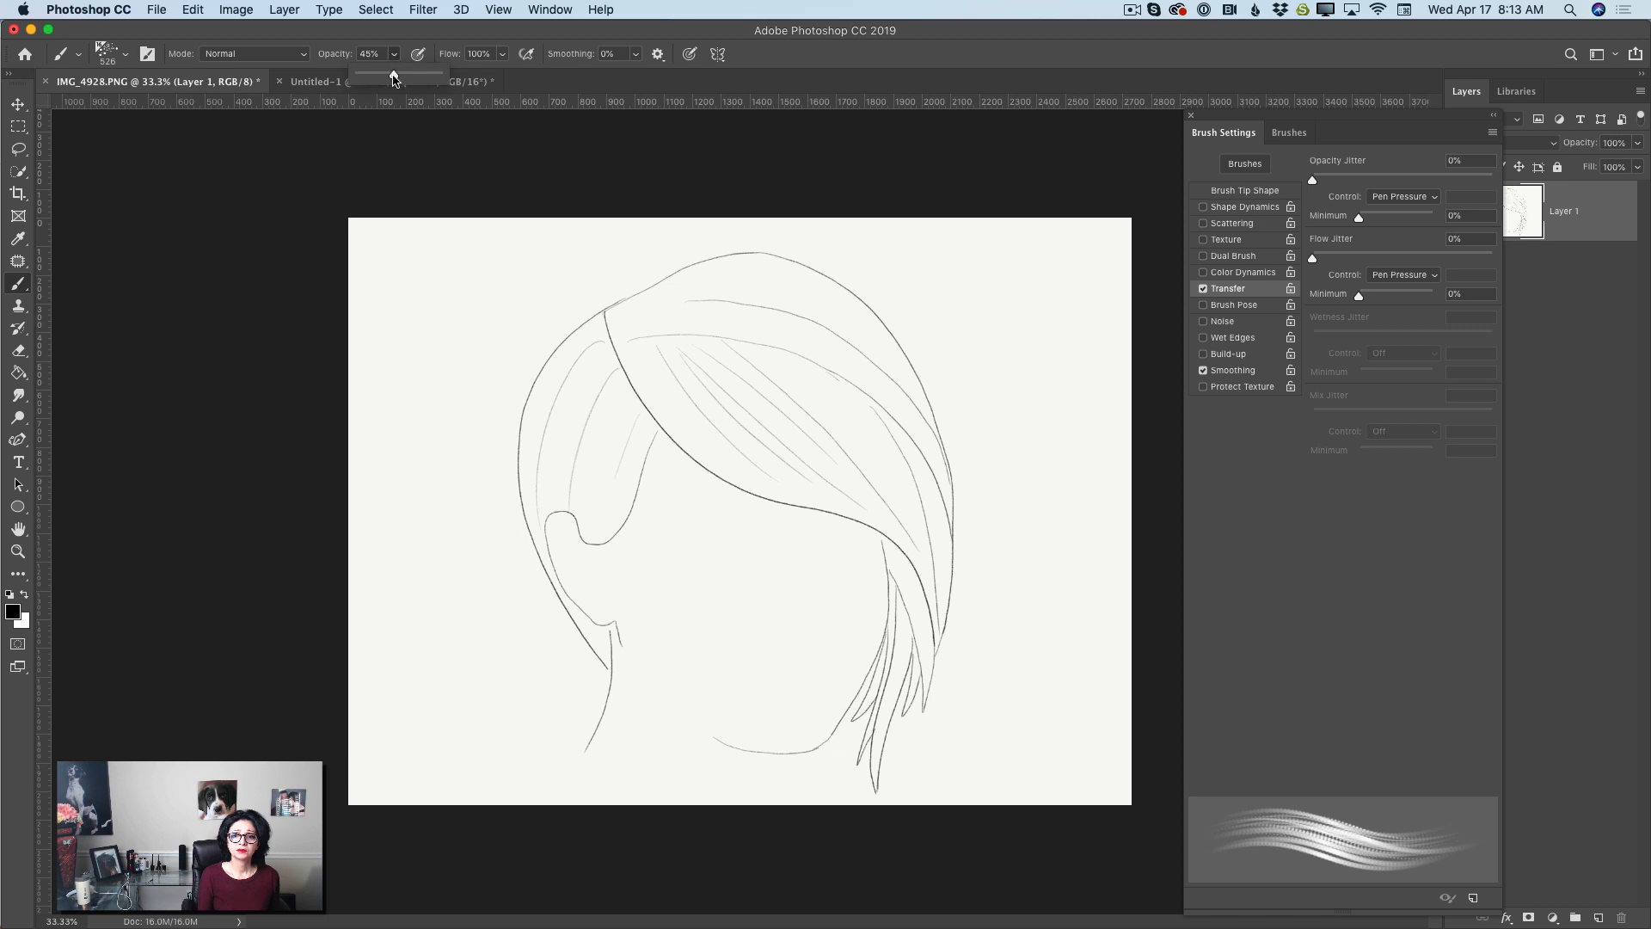
pyautogui.moveTo(393, 78); pyautogui.dragTo(389, 79)
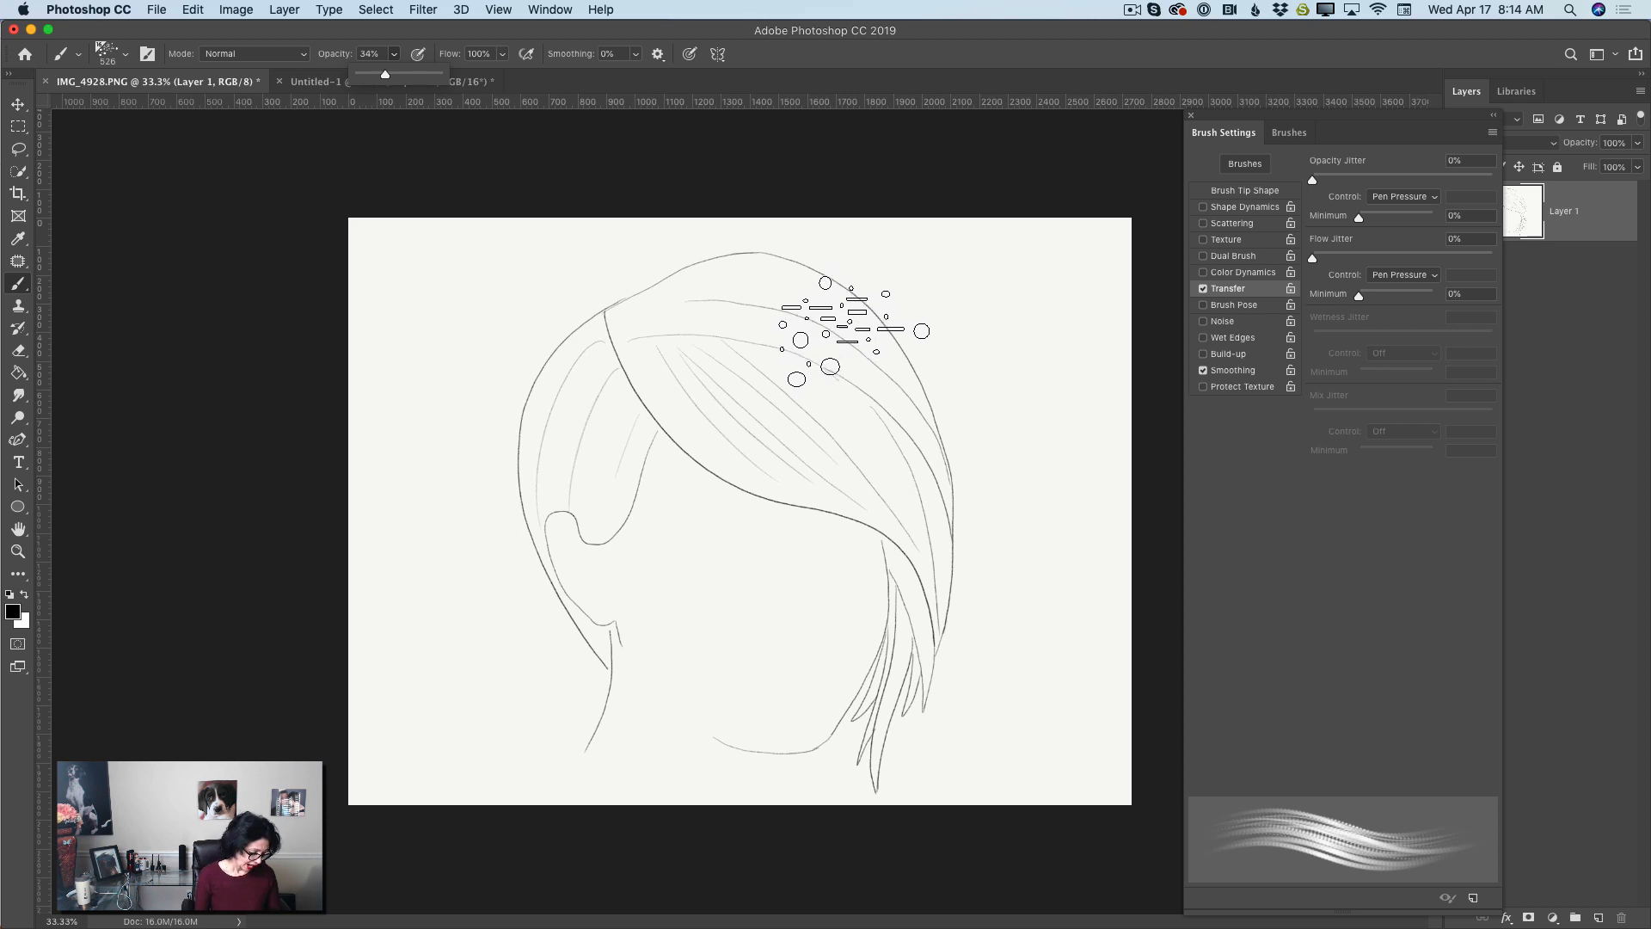
# Set the brush tip's spacing to 1% and its angle to -31°
pyautogui.click(1251, 196)
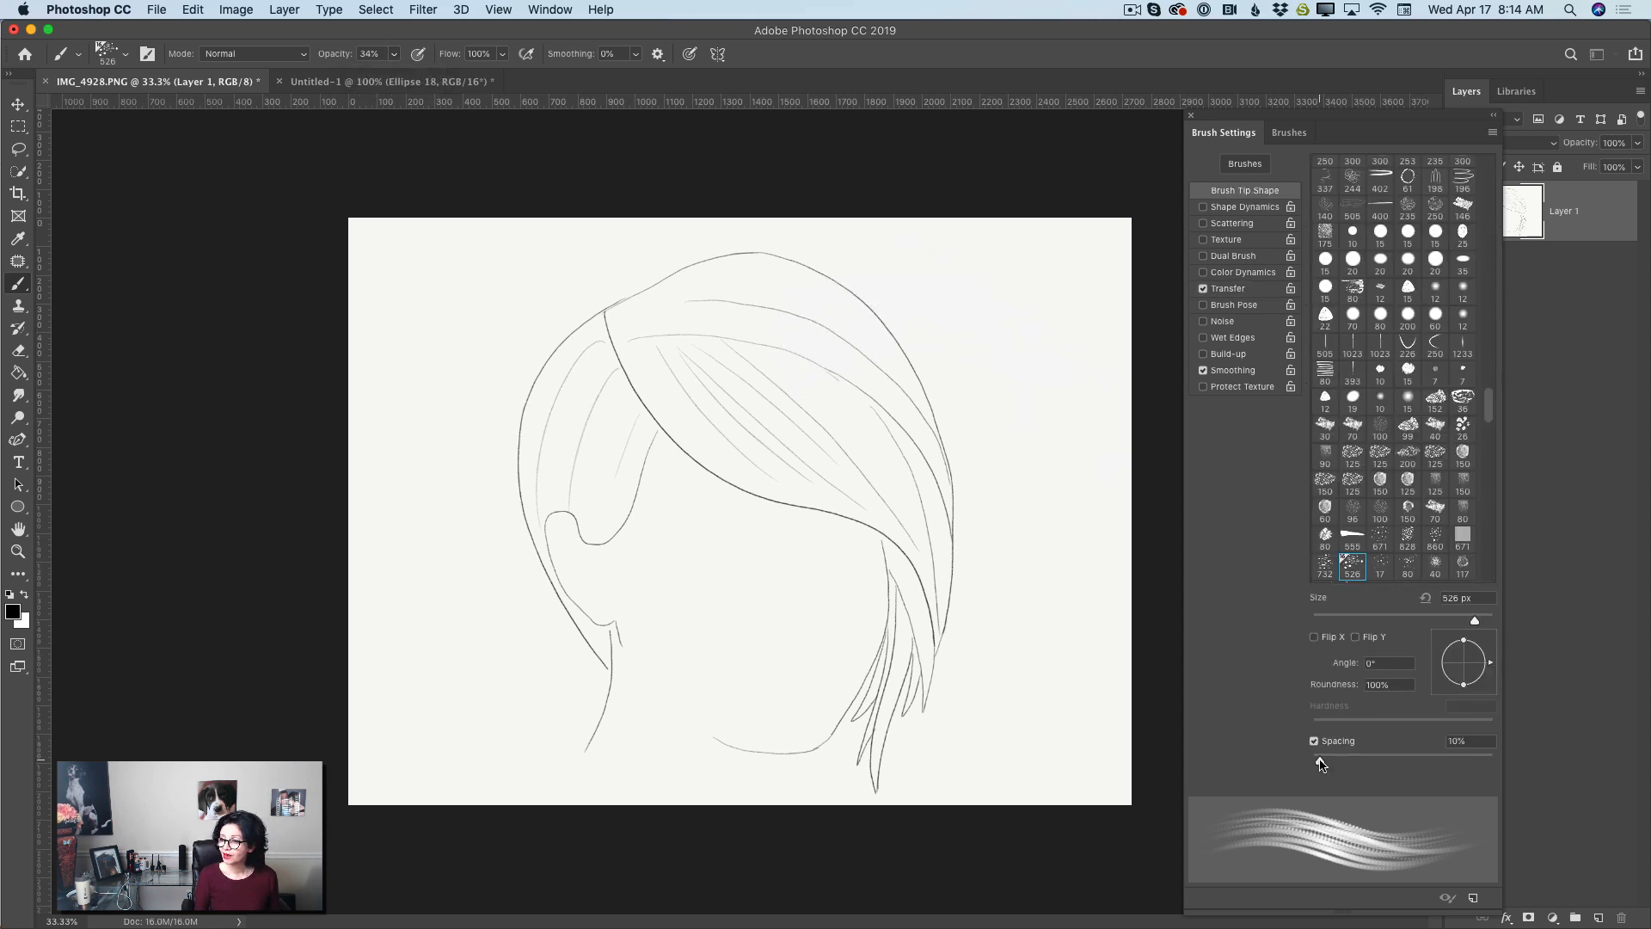
pyautogui.moveTo(1321, 763); pyautogui.dragTo(1313, 765)
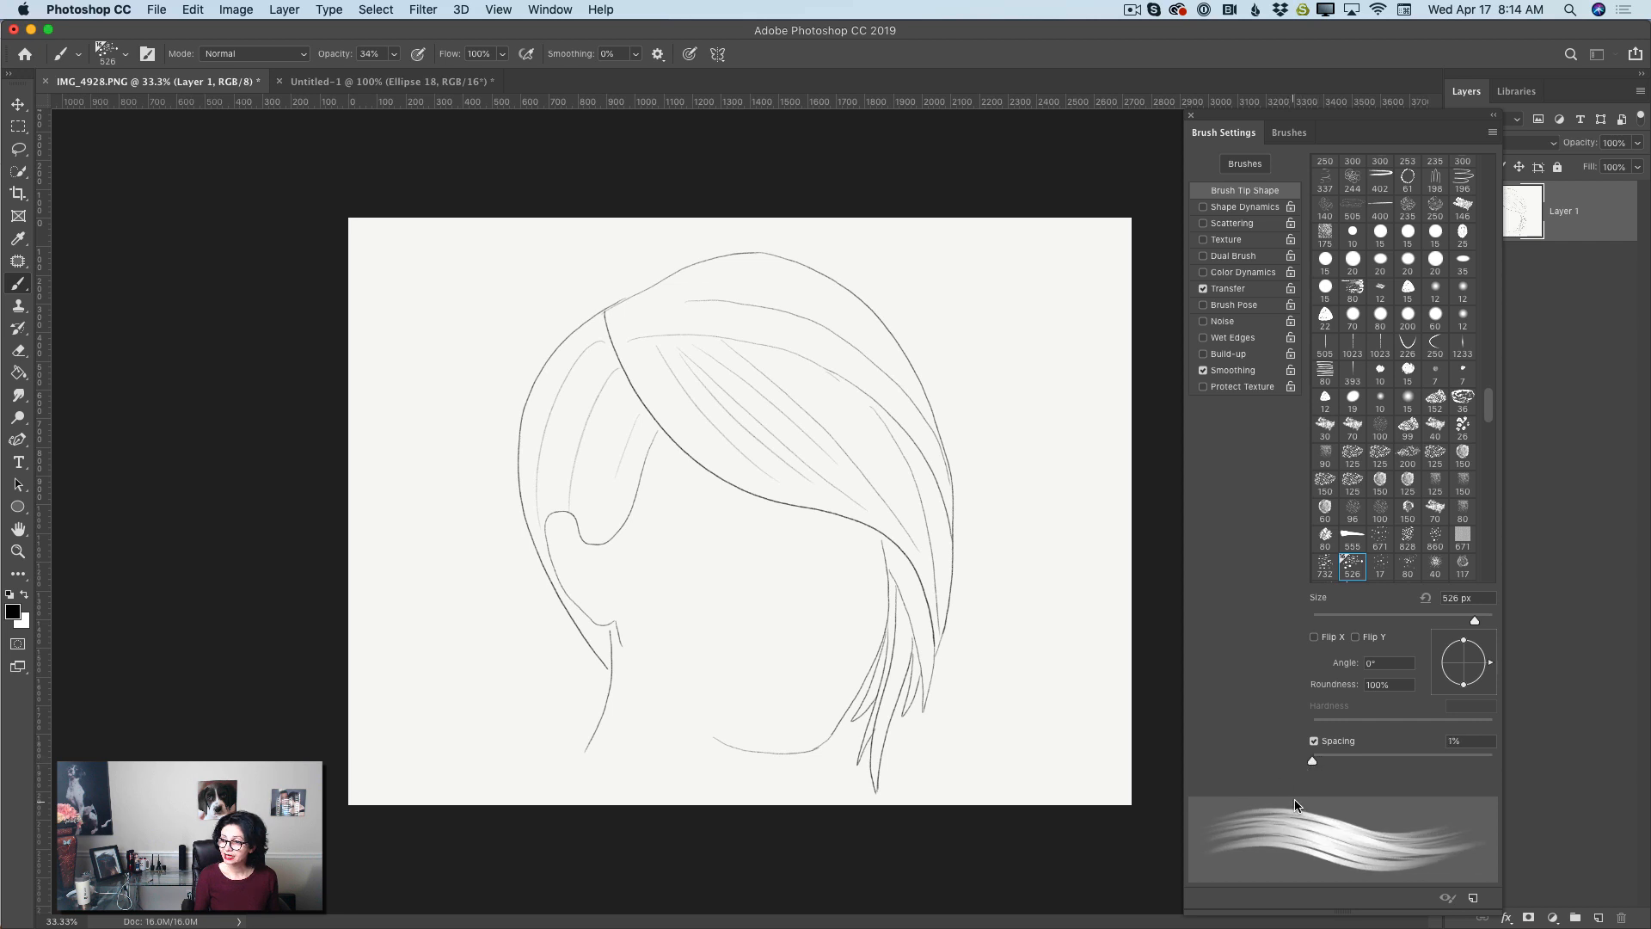
pyautogui.moveTo(1488, 666); pyautogui.dragTo(1483, 677)
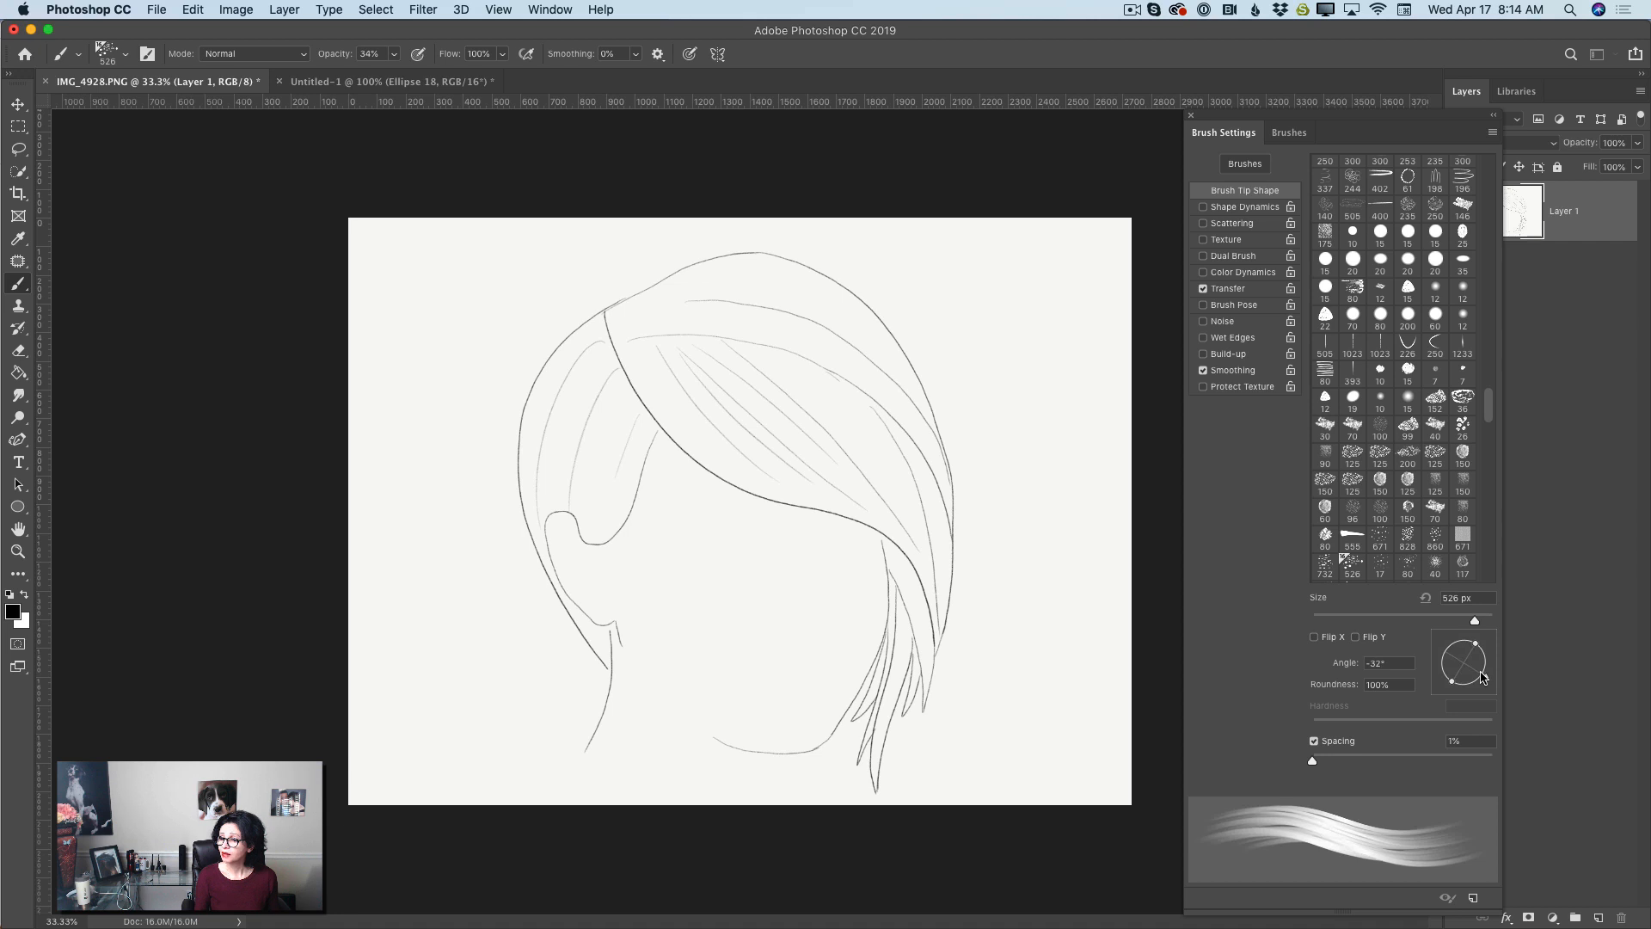
pyautogui.moveTo(1481, 676); pyautogui.dragTo(1487, 678)
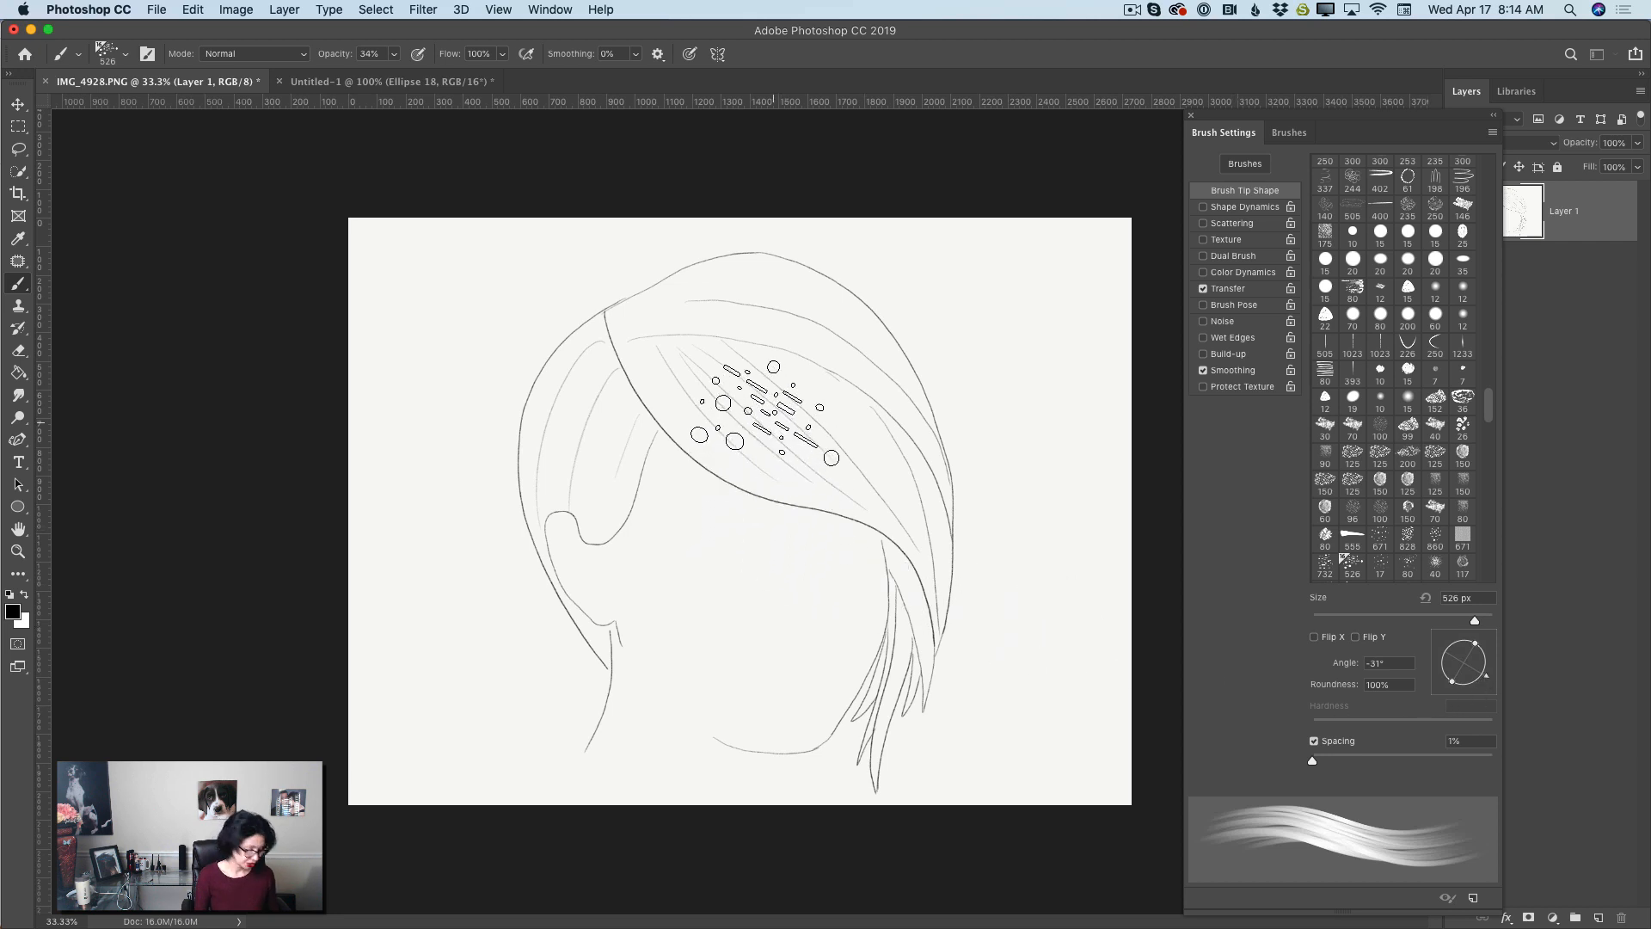
# Reduce the brush size to 175 px
pyautogui.press('[')
pyautogui.press('[')
pyautogui.press('[')
pyautogui.press('[')
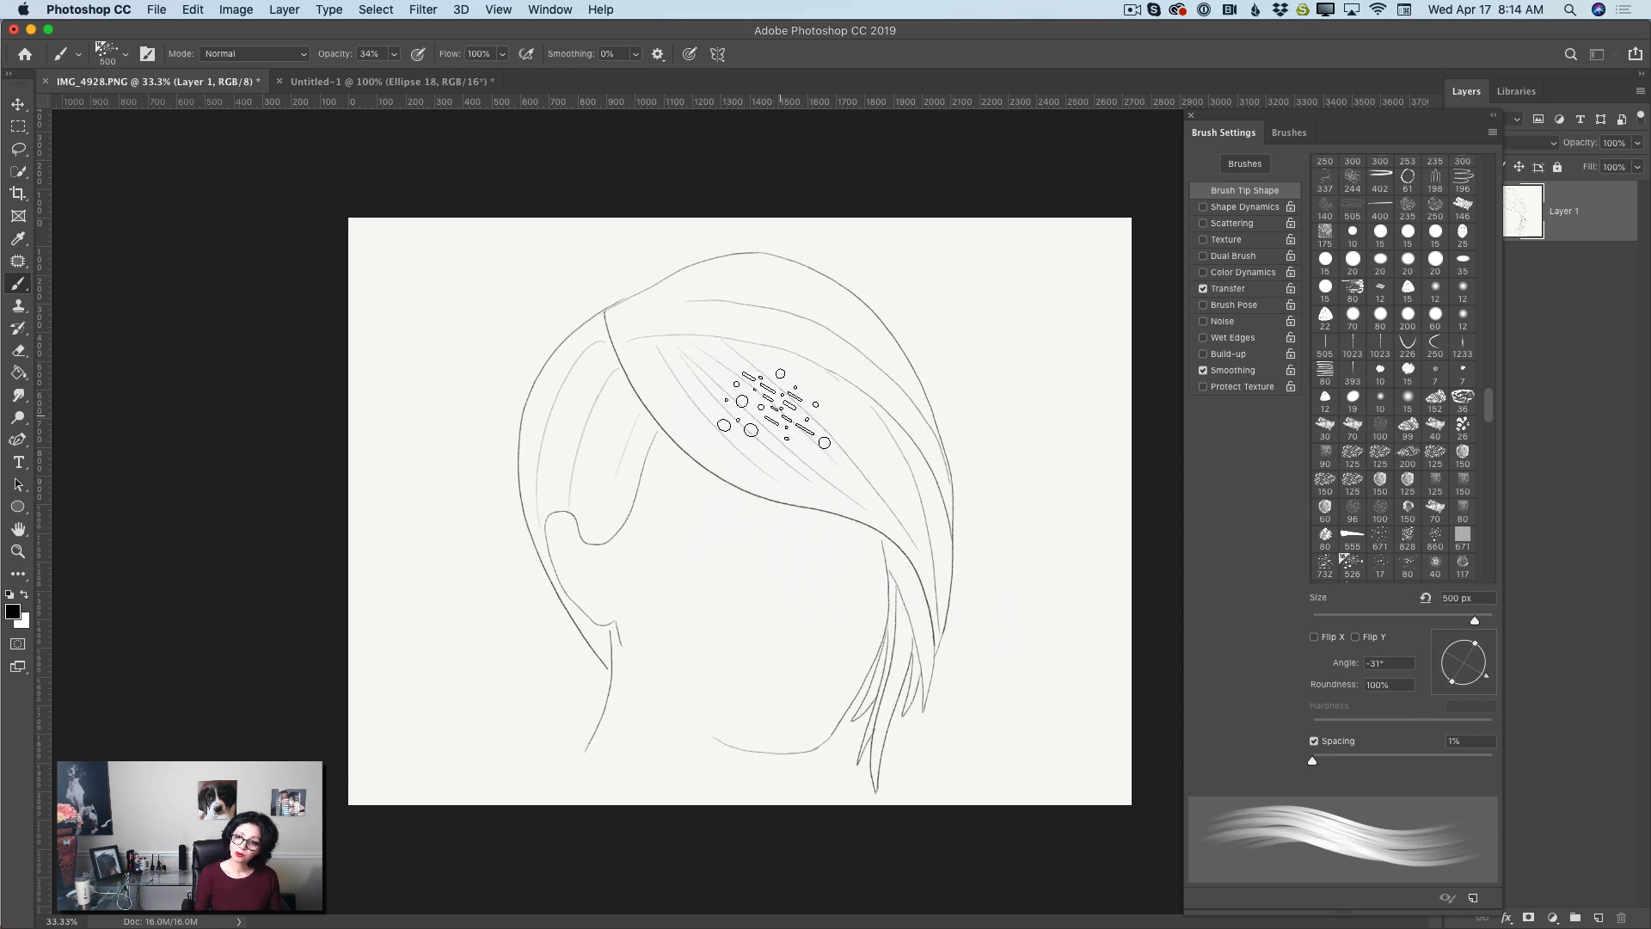
pyautogui.press('[')
pyautogui.press('[')
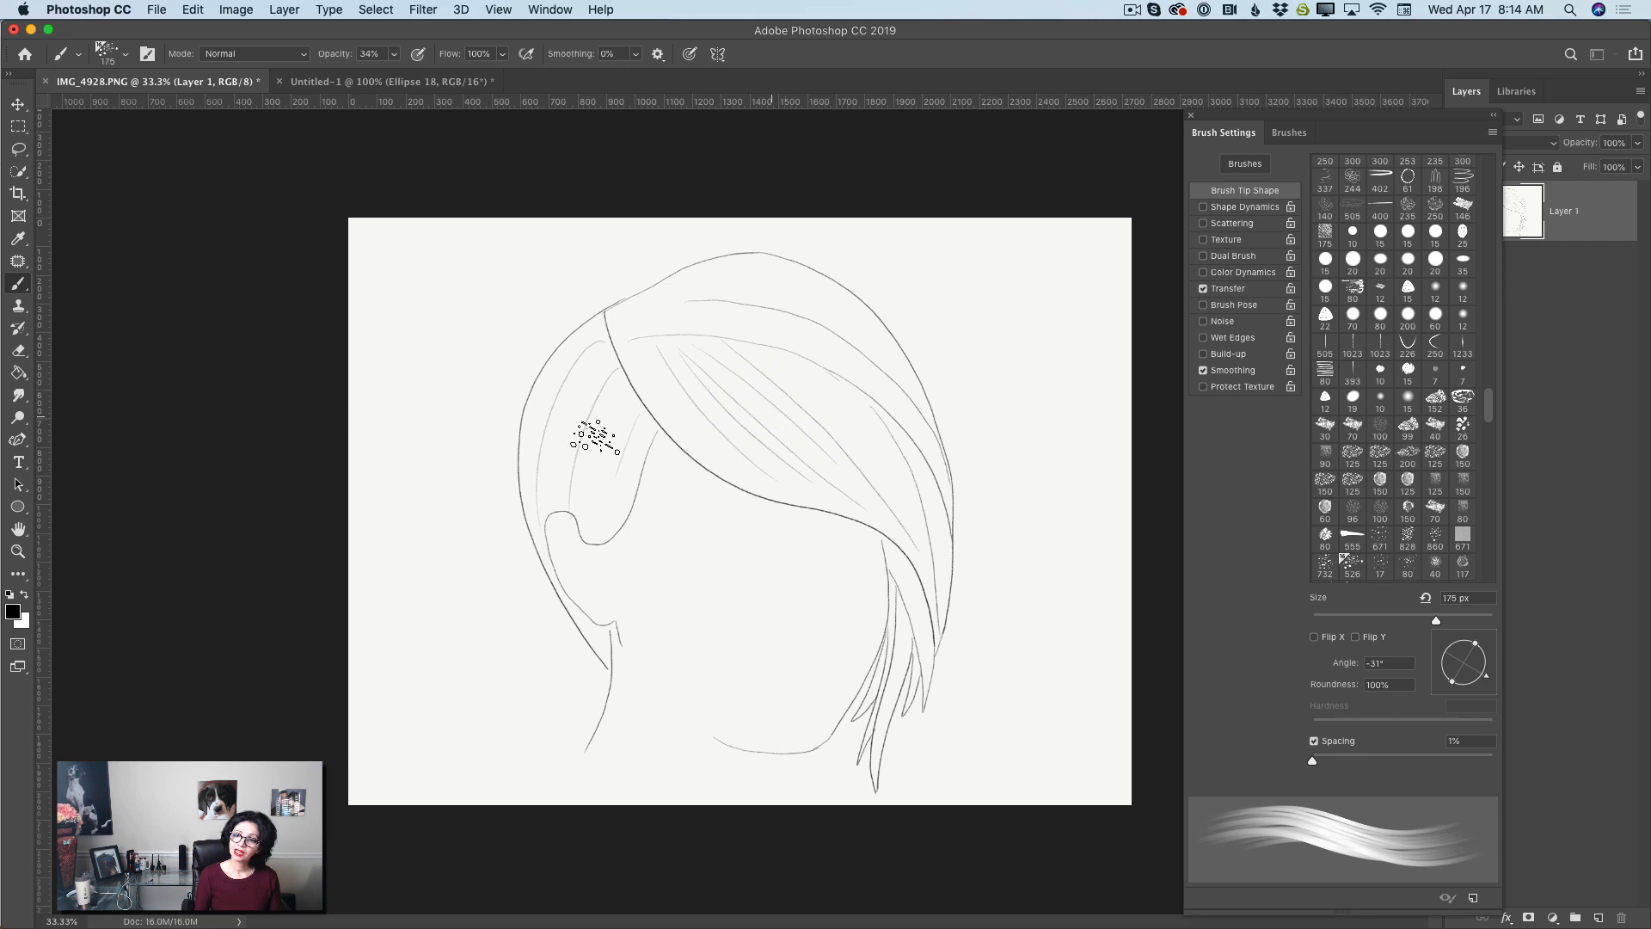
# Set the foreground color to dark red 420000
pyautogui.click(19, 614)
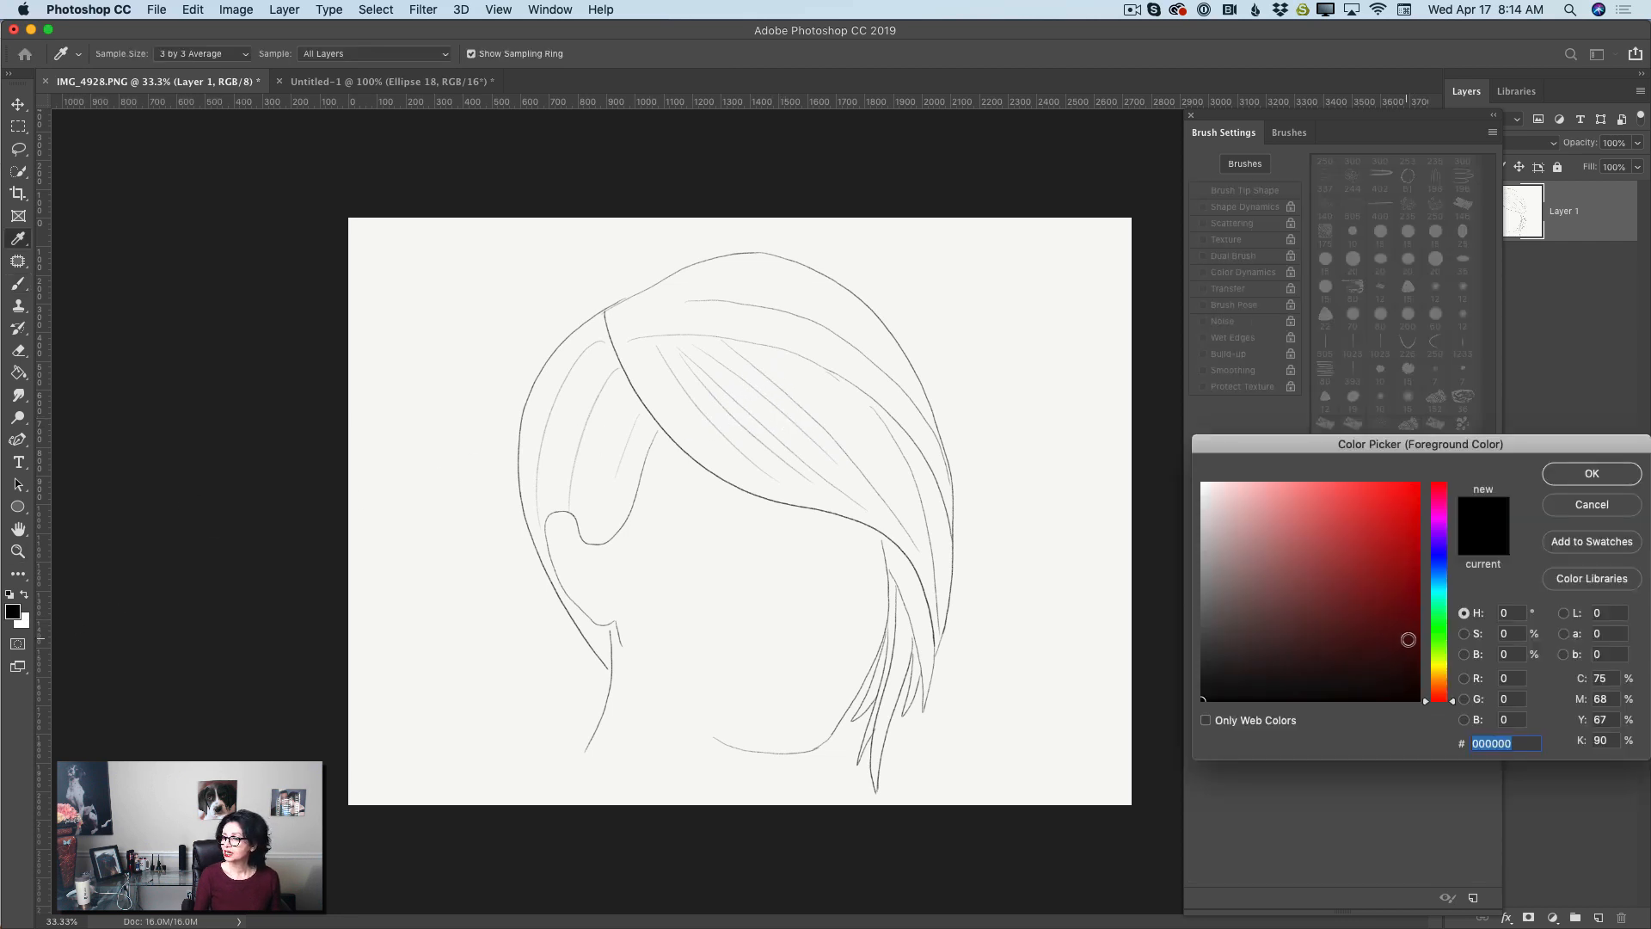
pyautogui.moveTo(1407, 639); pyautogui.dragTo(1419, 643)
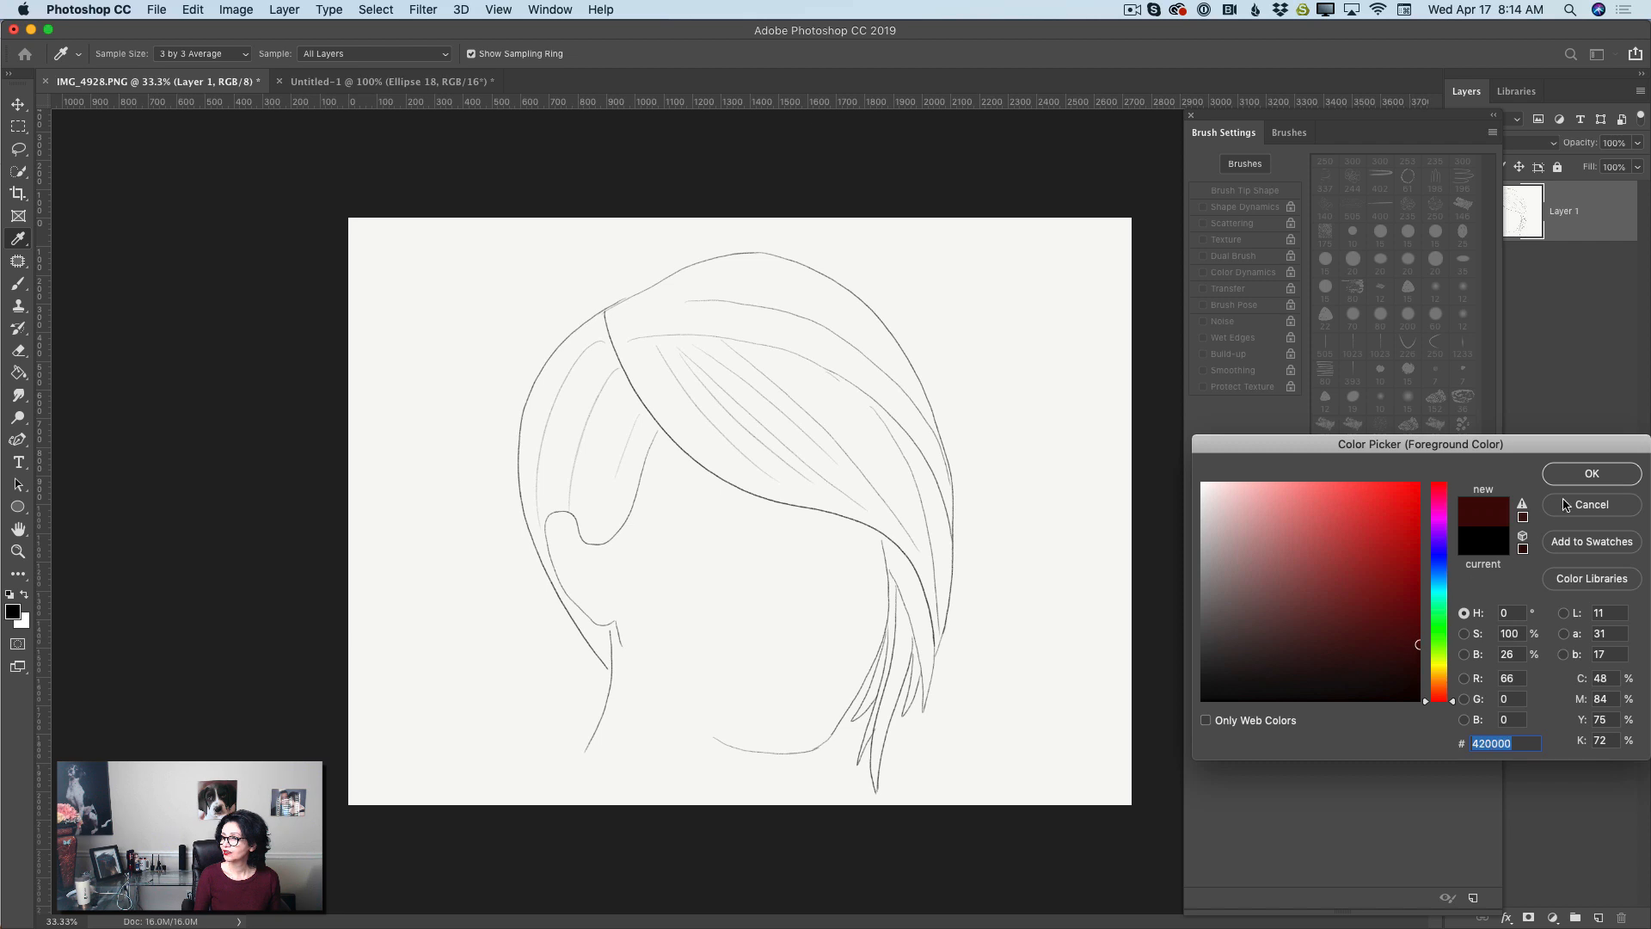
pyautogui.click(1586, 480)
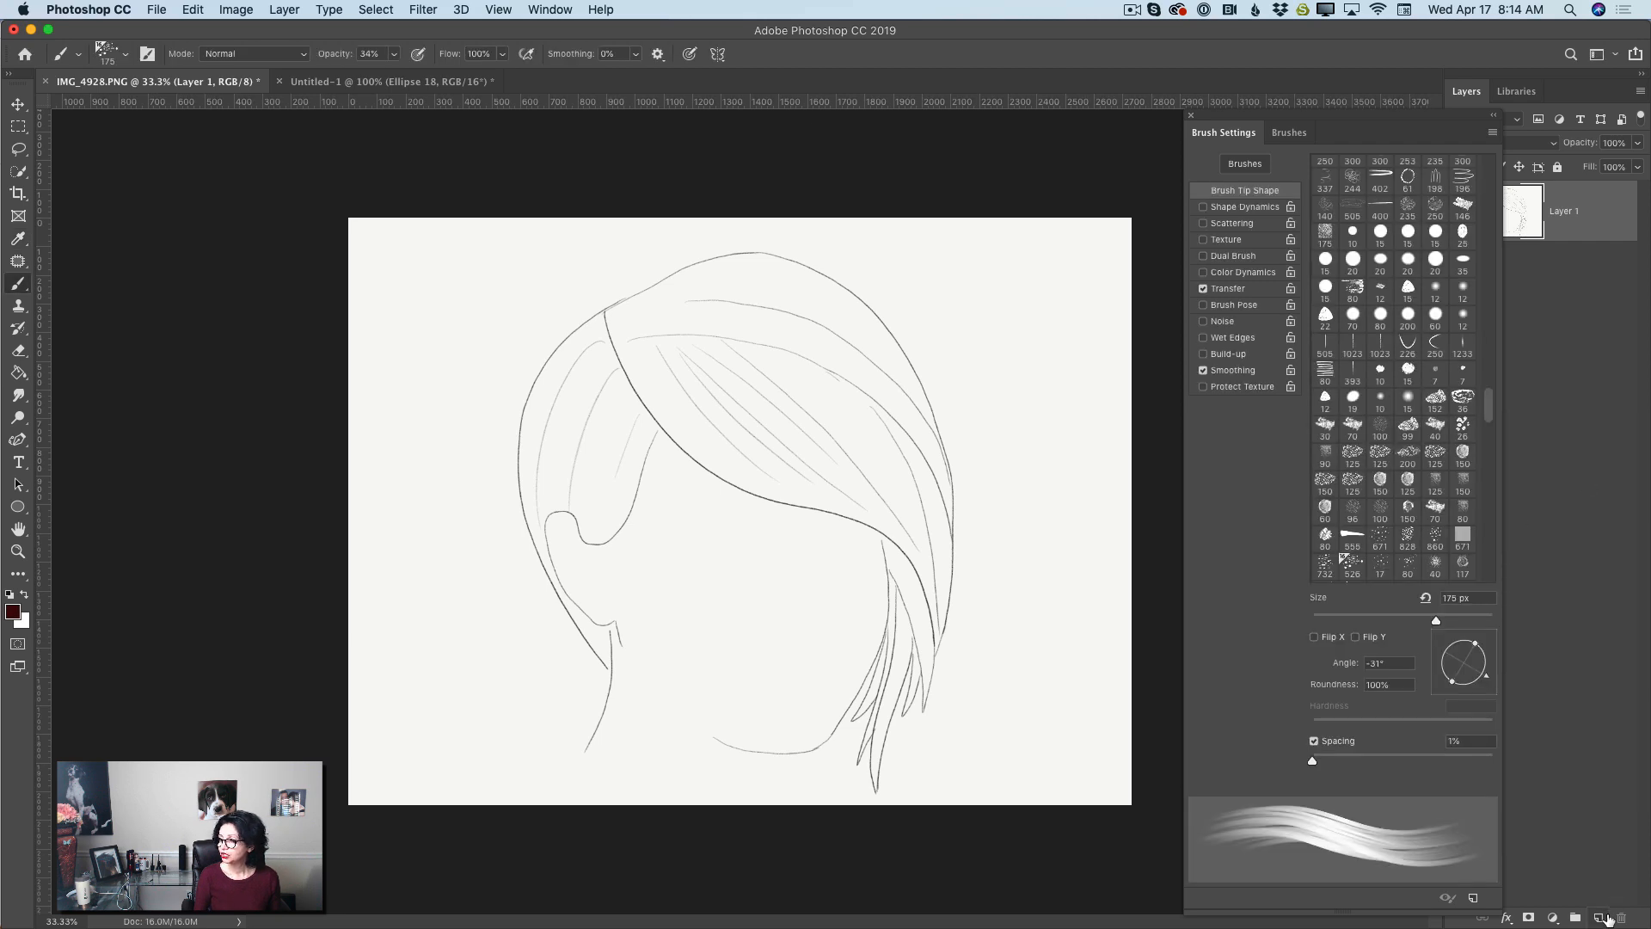
# Add a new layer, paint dark red strands from the parting down along the fringe edge, and reduce the brush size to 125 px
pyautogui.click(1600, 918)
pyautogui.moveTo(682, 350)
pyautogui.mouseDown()
pyautogui.moveTo(631, 330)
pyautogui.moveTo(694, 428)
pyautogui.moveTo(624, 318)
pyautogui.moveTo(672, 368)
pyautogui.moveTo(650, 328)
pyautogui.moveTo(739, 463)
pyautogui.moveTo(706, 418)
pyautogui.moveTo(762, 478)
pyautogui.moveTo(722, 420)
pyautogui.moveTo(794, 484)
pyautogui.moveTo(754, 435)
pyautogui.moveTo(820, 478)
pyautogui.moveTo(736, 443)
pyautogui.moveTo(712, 453)
pyautogui.moveTo(757, 490)
pyautogui.moveTo(750, 449)
pyautogui.mouseUp()
pyautogui.press('[')
pyautogui.press('[')
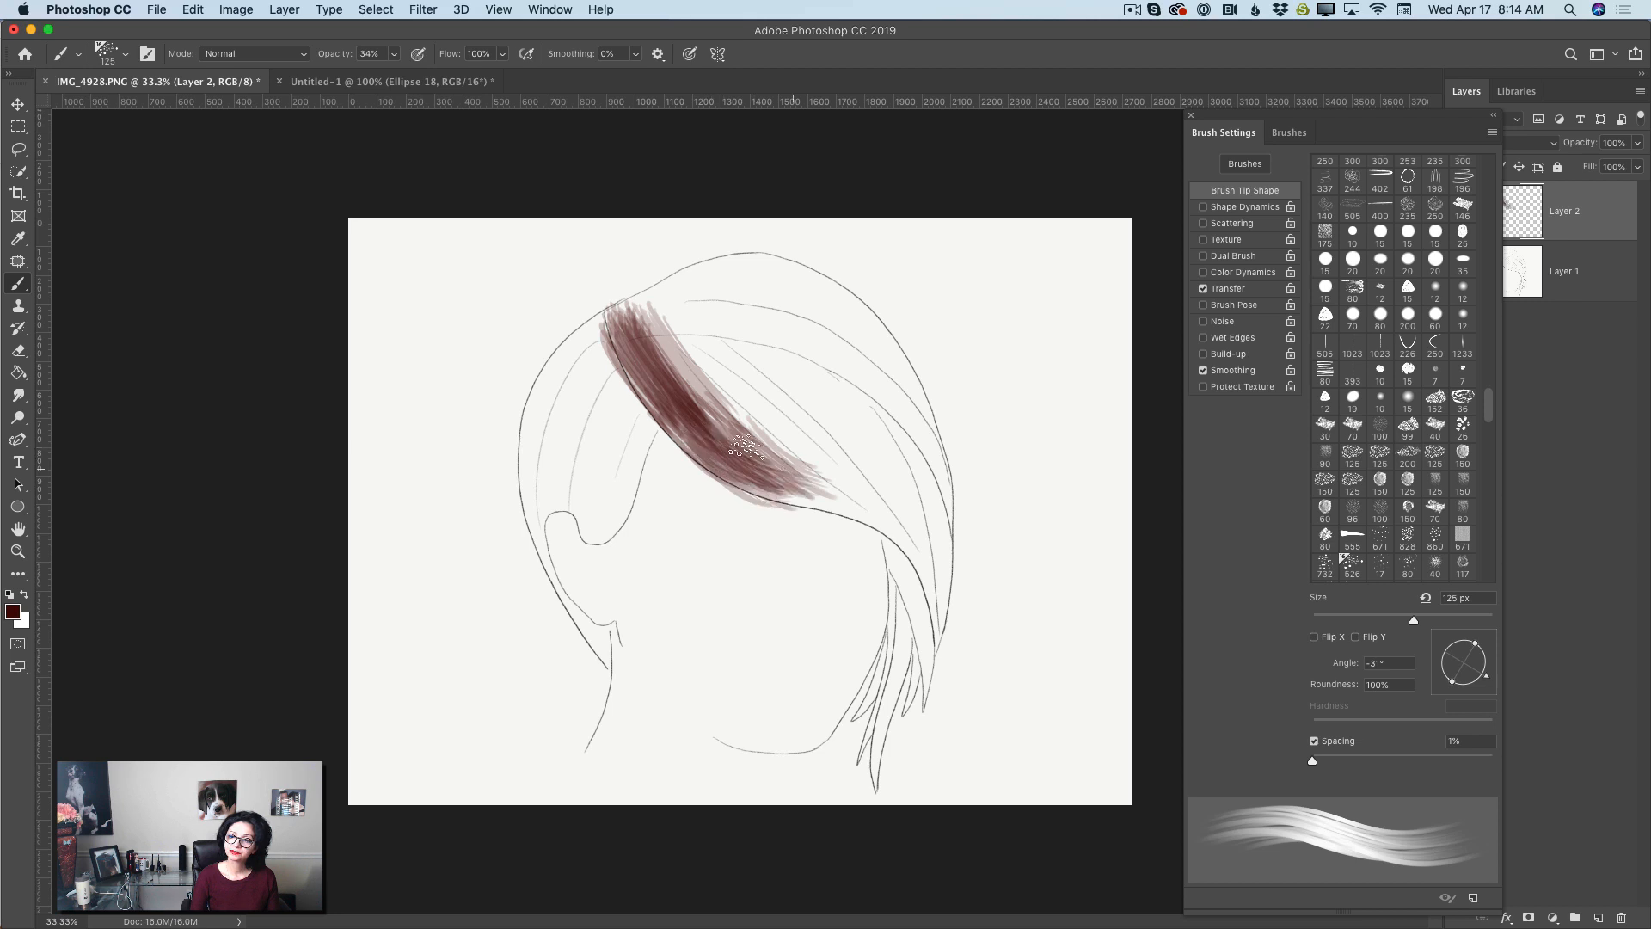
# Set the brush opacity to 48% and paint more dark red strands along and above the fringe, sweeping outward from the parting
pyautogui.click(393, 54)
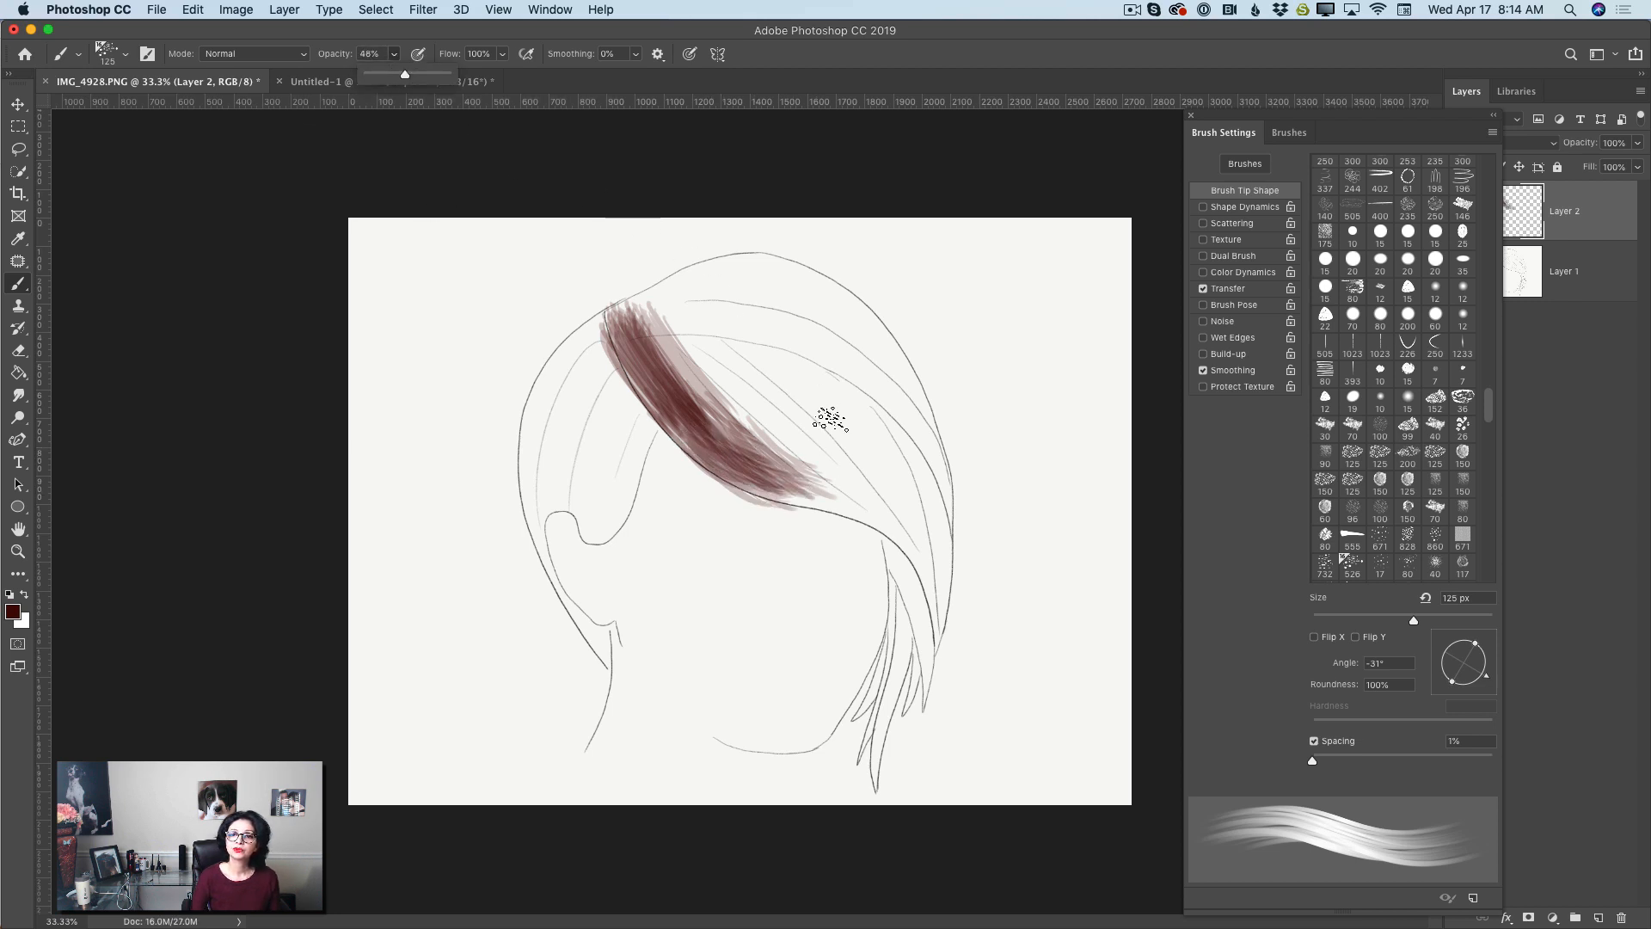
pyautogui.moveTo(717, 446)
pyautogui.mouseDown()
pyautogui.moveTo(821, 488)
pyautogui.moveTo(791, 489)
pyautogui.mouseUp()
pyautogui.moveTo(632, 342)
pyautogui.mouseDown()
pyautogui.moveTo(681, 343)
pyautogui.moveTo(736, 410)
pyautogui.moveTo(693, 345)
pyautogui.moveTo(776, 424)
pyautogui.moveTo(704, 399)
pyautogui.moveTo(768, 418)
pyautogui.mouseUp()
pyautogui.moveTo(713, 366); pyautogui.dragTo(842, 411)
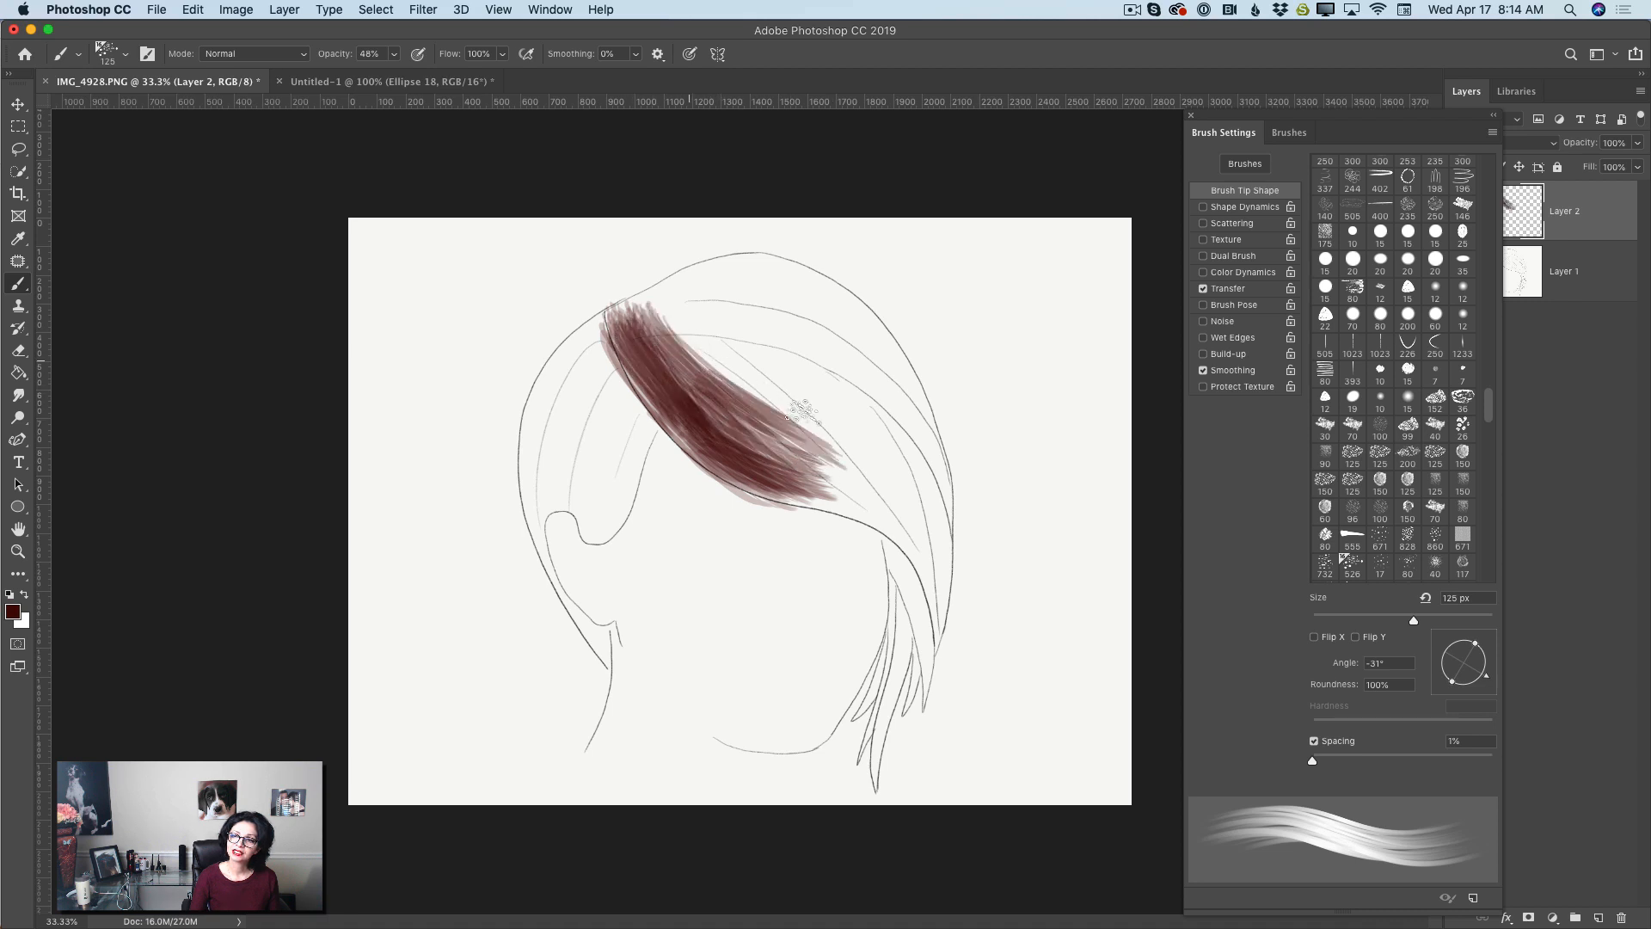
pyautogui.moveTo(679, 344)
pyautogui.mouseDown()
pyautogui.moveTo(825, 404)
pyautogui.moveTo(852, 395)
pyautogui.moveTo(817, 392)
pyautogui.mouseUp()
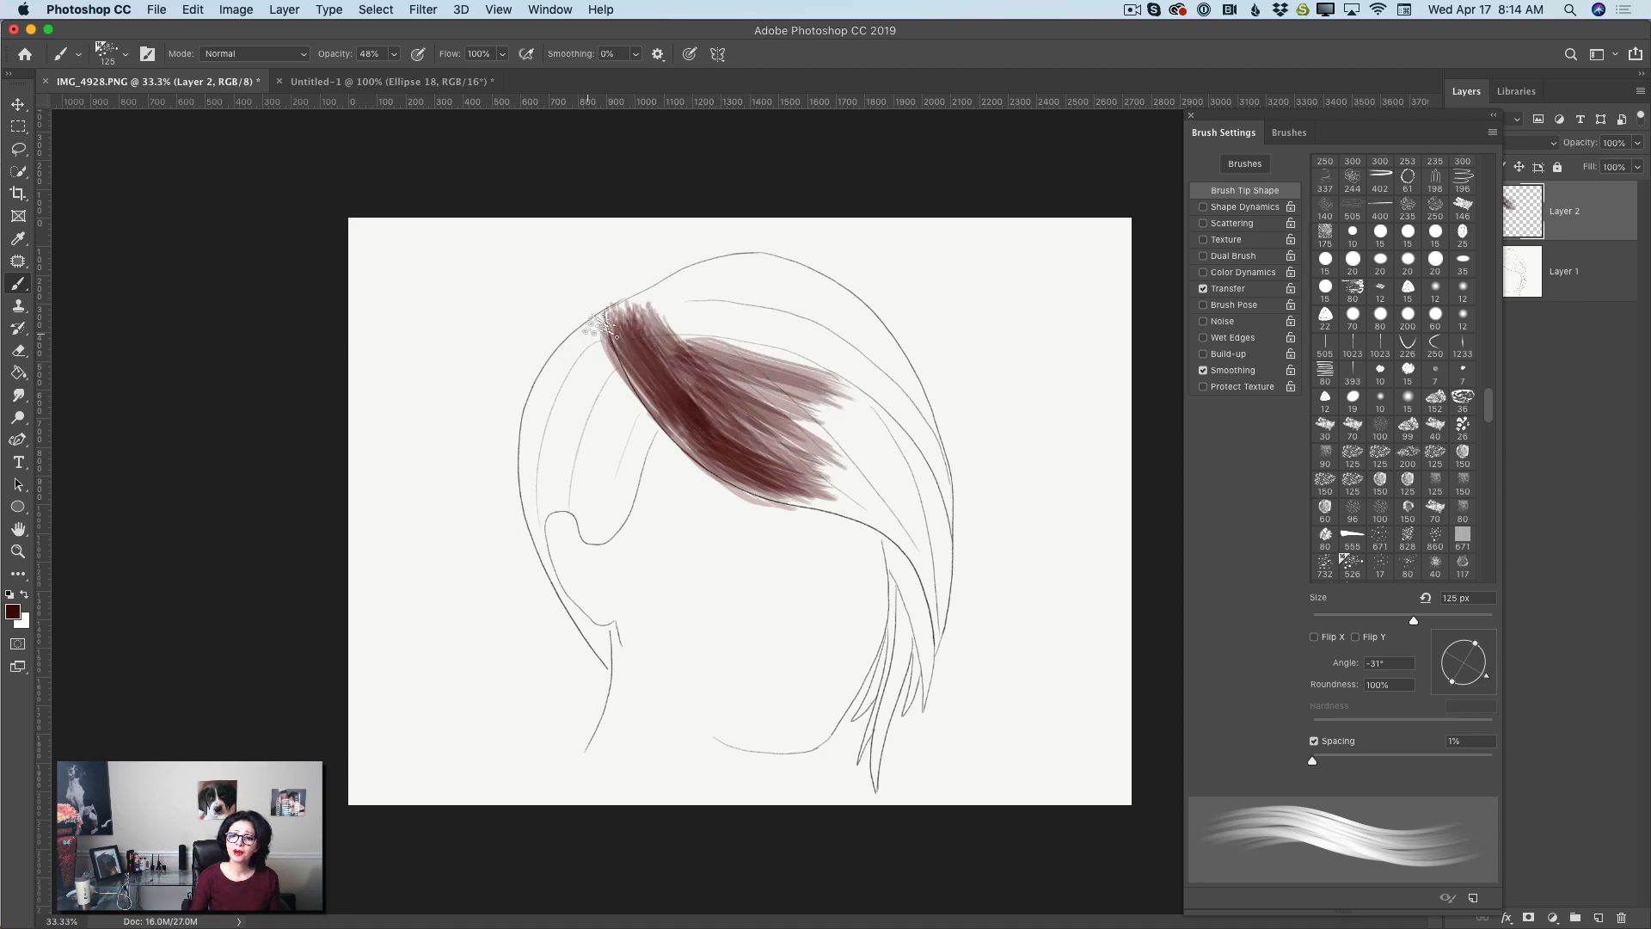
# Paint dark red strands from the parting down over the short side section towards the ear
pyautogui.moveTo(602, 314)
pyautogui.mouseDown()
pyautogui.moveTo(563, 374)
pyautogui.moveTo(593, 324)
pyautogui.moveTo(551, 435)
pyautogui.mouseUp()
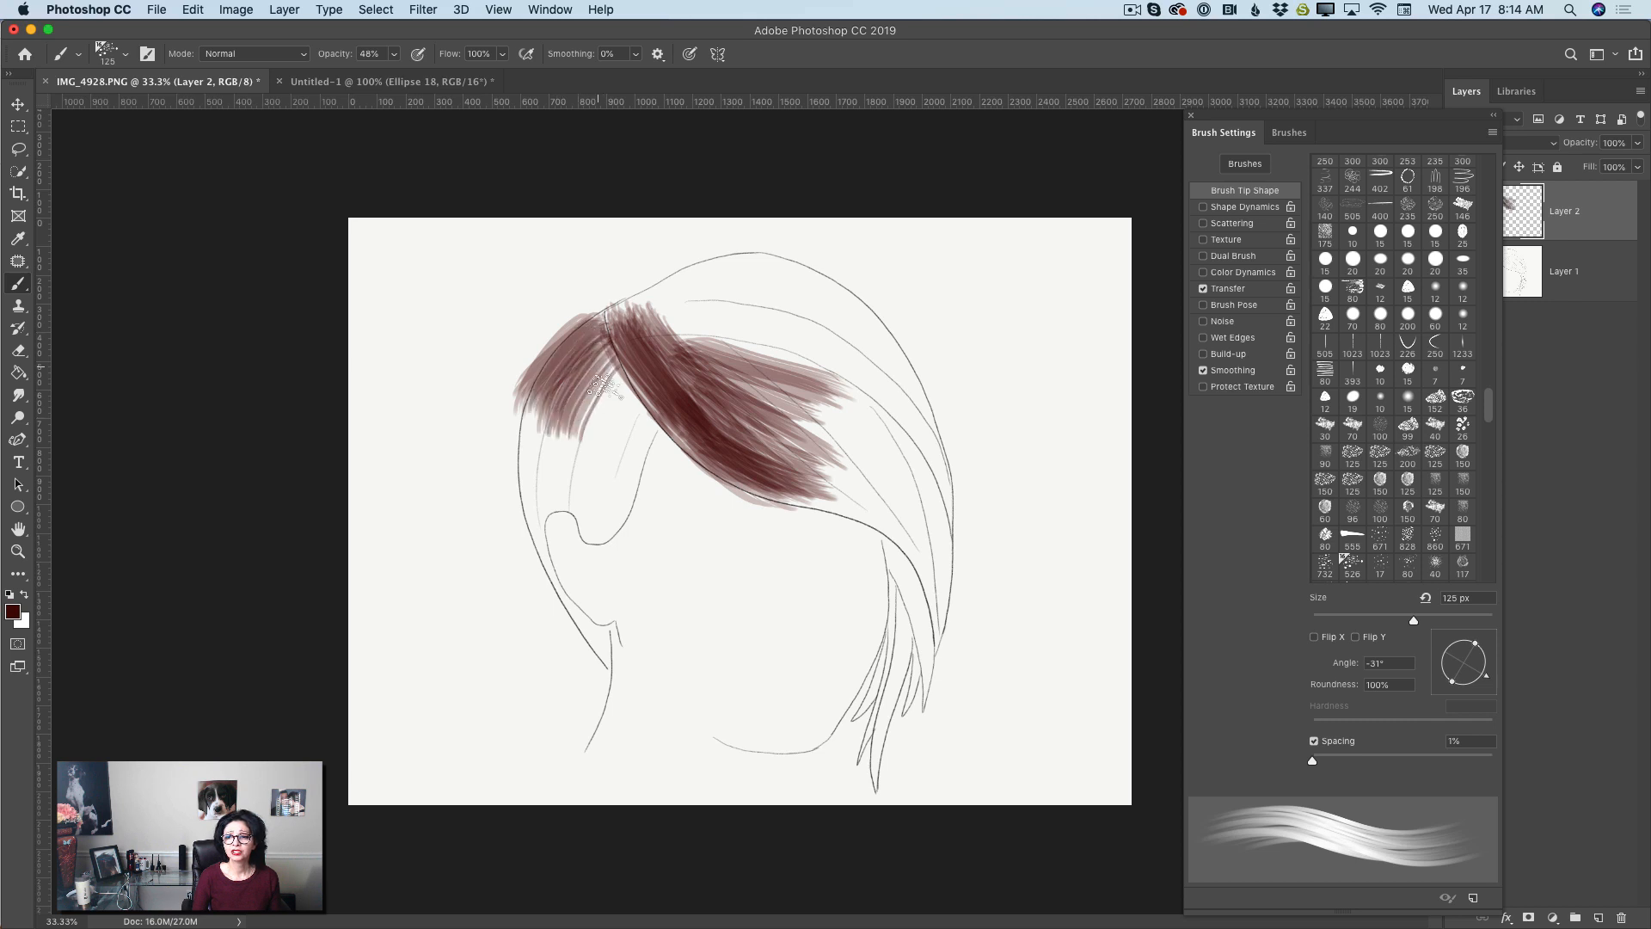
pyautogui.moveTo(623, 361)
pyautogui.mouseDown()
pyautogui.moveTo(578, 445)
pyautogui.moveTo(606, 394)
pyautogui.moveTo(629, 388)
pyautogui.moveTo(585, 464)
pyautogui.mouseUp()
pyautogui.moveTo(645, 387)
pyautogui.mouseDown()
pyautogui.moveTo(581, 495)
pyautogui.moveTo(603, 484)
pyautogui.mouseUp()
# Reduce the brush size to 90 px, then fill the side section down to the ear and the strand behind it with dark red
pyautogui.press('[')
pyautogui.press('[')
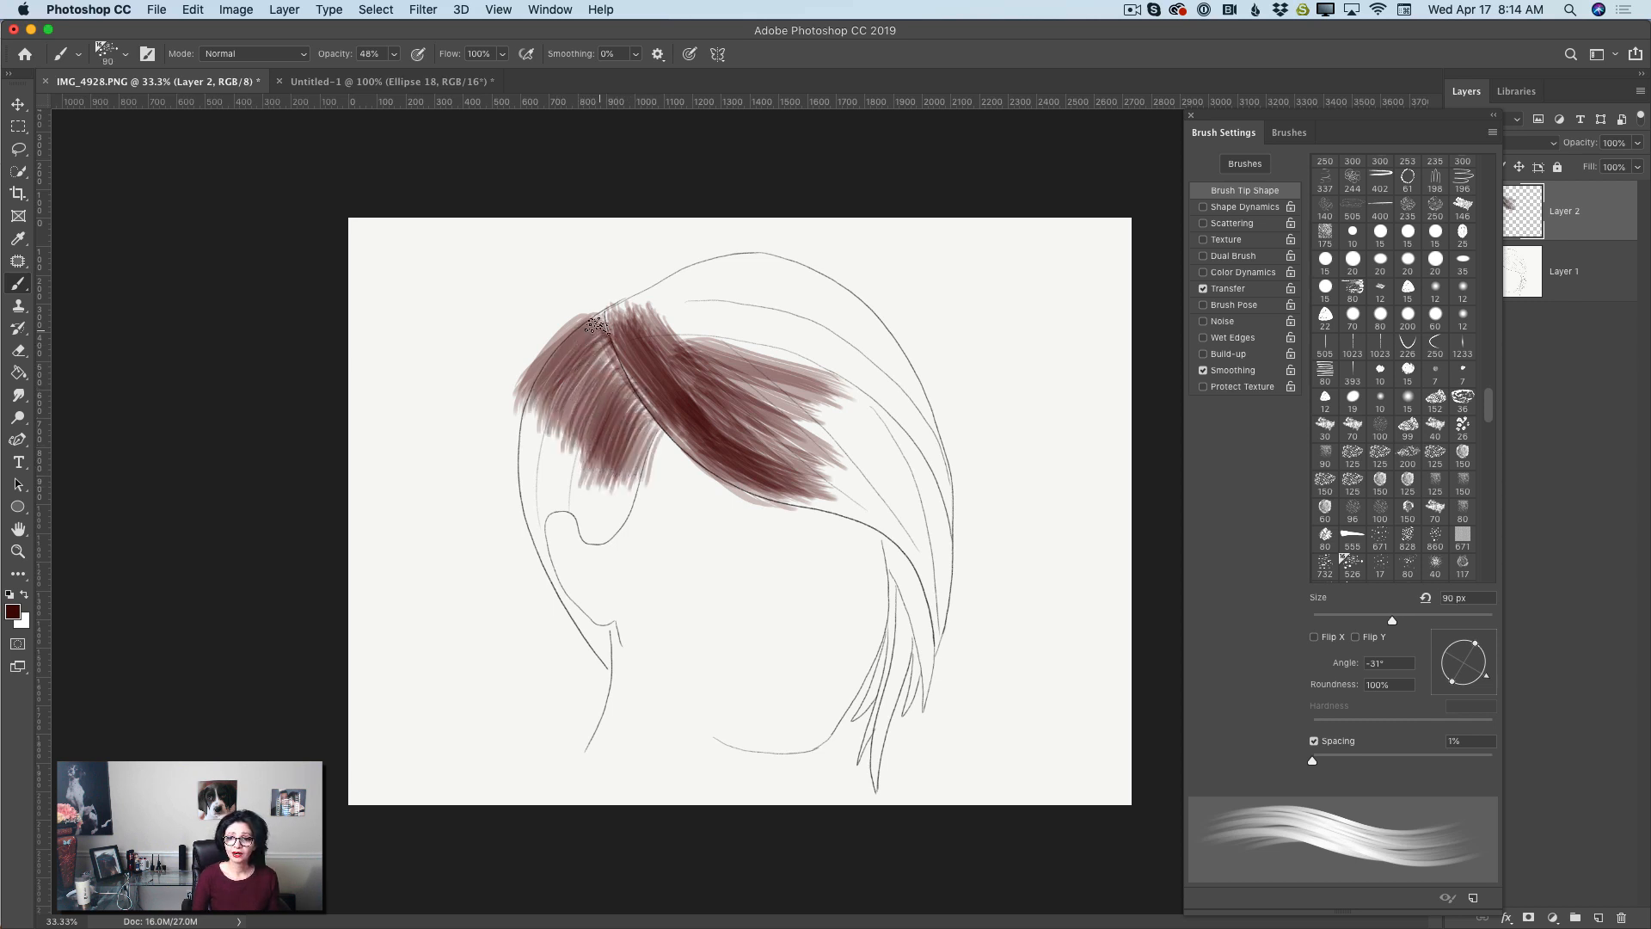
pyautogui.moveTo(594, 325)
pyautogui.mouseDown()
pyautogui.moveTo(550, 372)
pyautogui.moveTo(605, 344)
pyautogui.moveTo(564, 416)
pyautogui.moveTo(608, 359)
pyautogui.moveTo(550, 427)
pyautogui.mouseUp()
pyautogui.moveTo(618, 355); pyautogui.dragTo(535, 446)
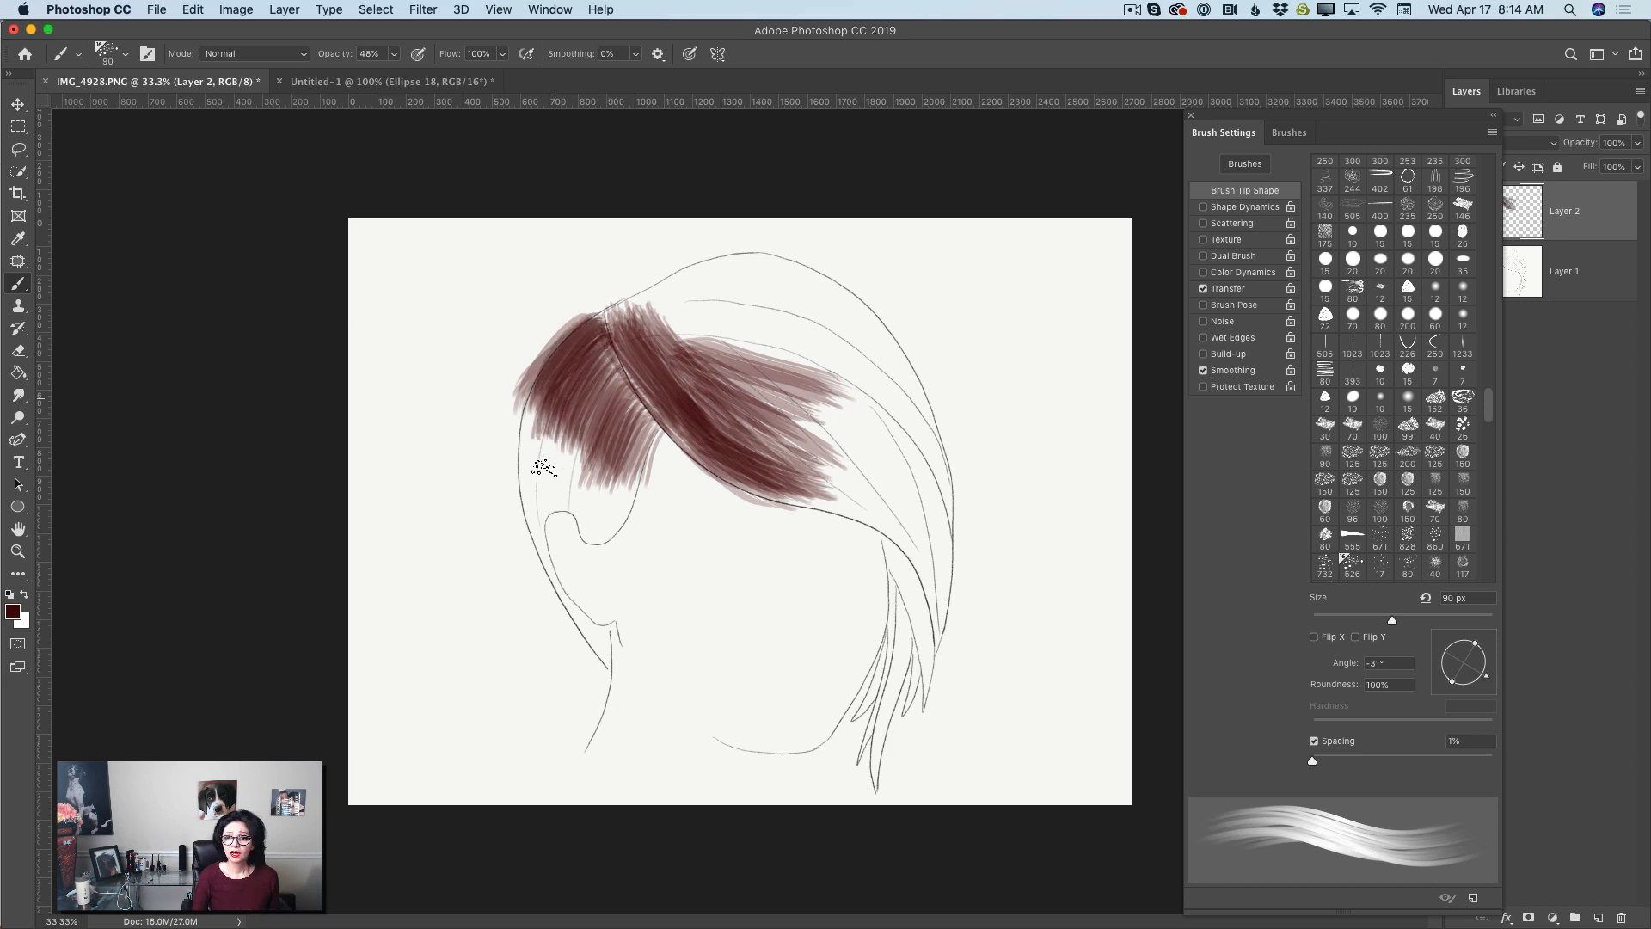
pyautogui.moveTo(559, 374)
pyautogui.mouseDown()
pyautogui.moveTo(522, 483)
pyautogui.moveTo(543, 373)
pyautogui.moveTo(519, 503)
pyautogui.mouseUp()
pyautogui.moveTo(549, 415)
pyautogui.mouseDown()
pyautogui.moveTo(521, 520)
pyautogui.moveTo(560, 499)
pyautogui.mouseUp()
pyautogui.moveTo(632, 443)
pyautogui.mouseDown()
pyautogui.moveTo(576, 526)
pyautogui.moveTo(604, 518)
pyautogui.mouseUp()
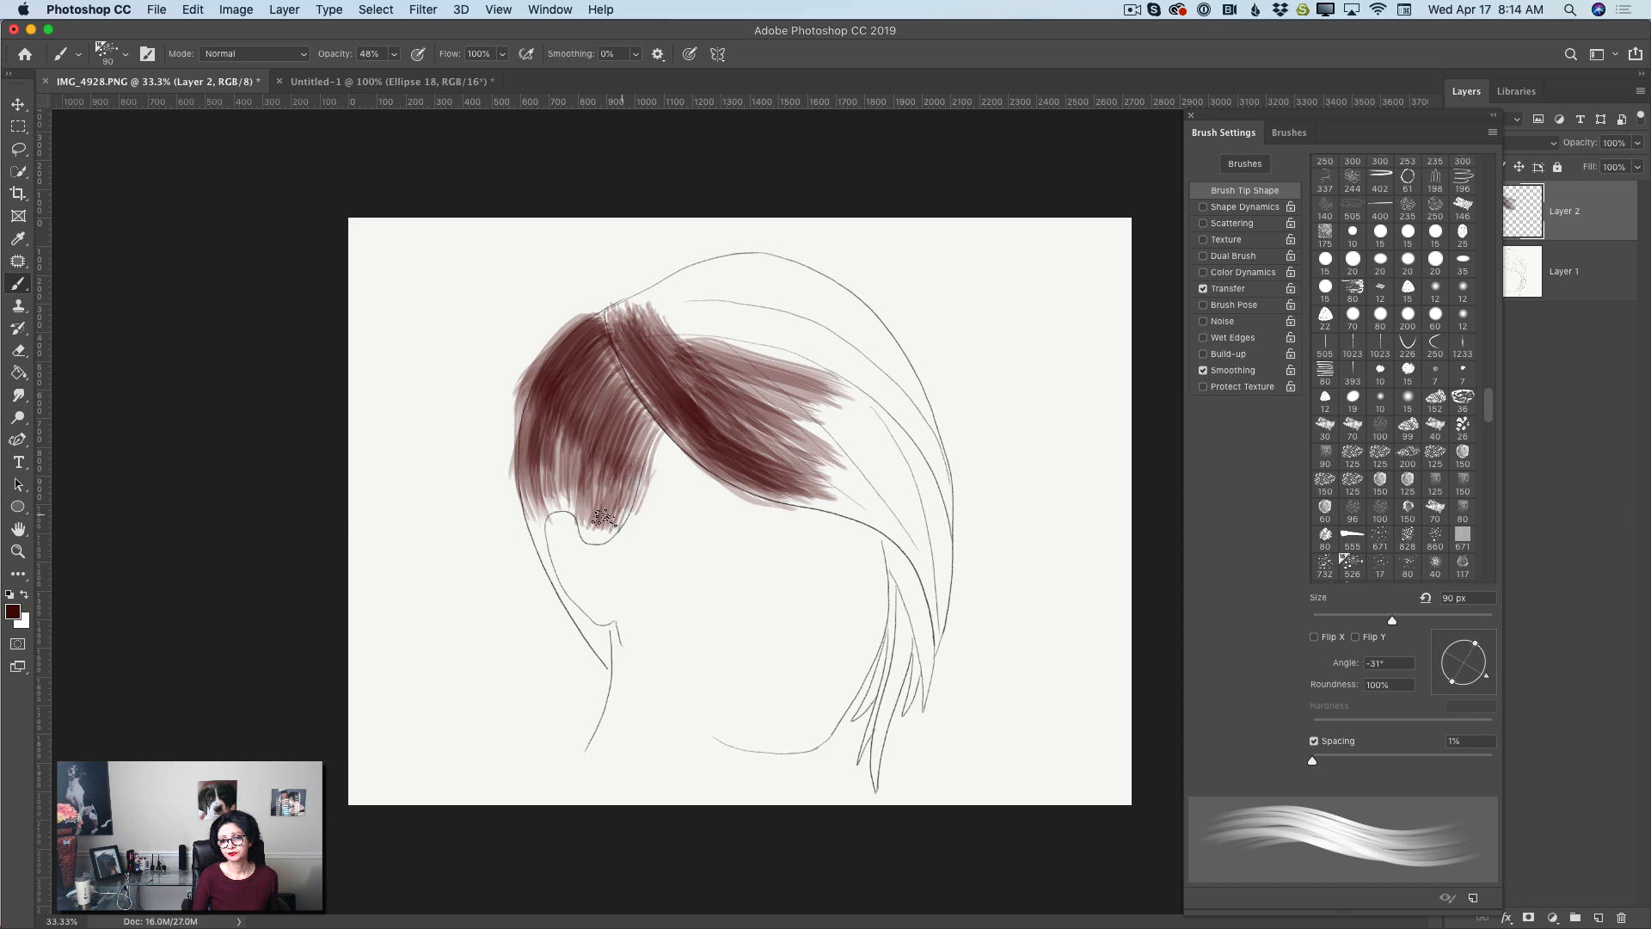
pyautogui.moveTo(614, 361)
pyautogui.mouseDown()
pyautogui.moveTo(594, 503)
pyautogui.moveTo(567, 499)
pyautogui.mouseUp()
pyautogui.moveTo(578, 413)
pyautogui.mouseDown()
pyautogui.moveTo(540, 511)
pyautogui.moveTo(547, 563)
pyautogui.moveTo(613, 667)
pyautogui.moveTo(533, 525)
pyautogui.mouseUp()
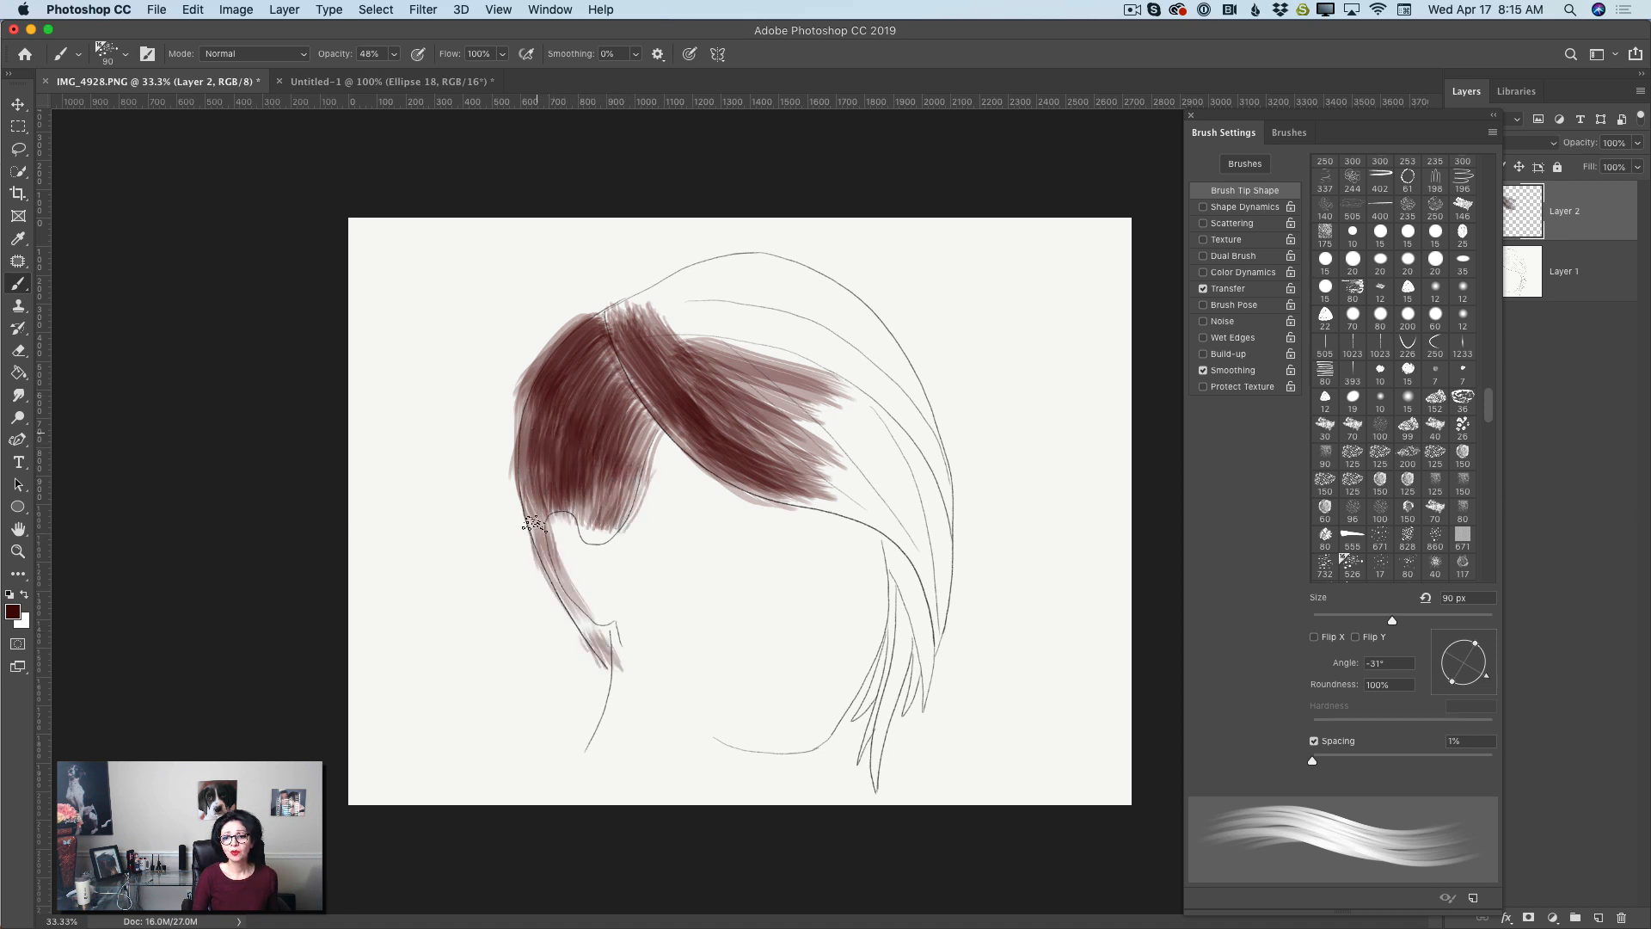
pyautogui.moveTo(531, 434); pyautogui.dragTo(533, 526)
pyautogui.moveTo(522, 499); pyautogui.dragTo(549, 563)
pyautogui.moveTo(612, 473); pyautogui.dragTo(598, 526)
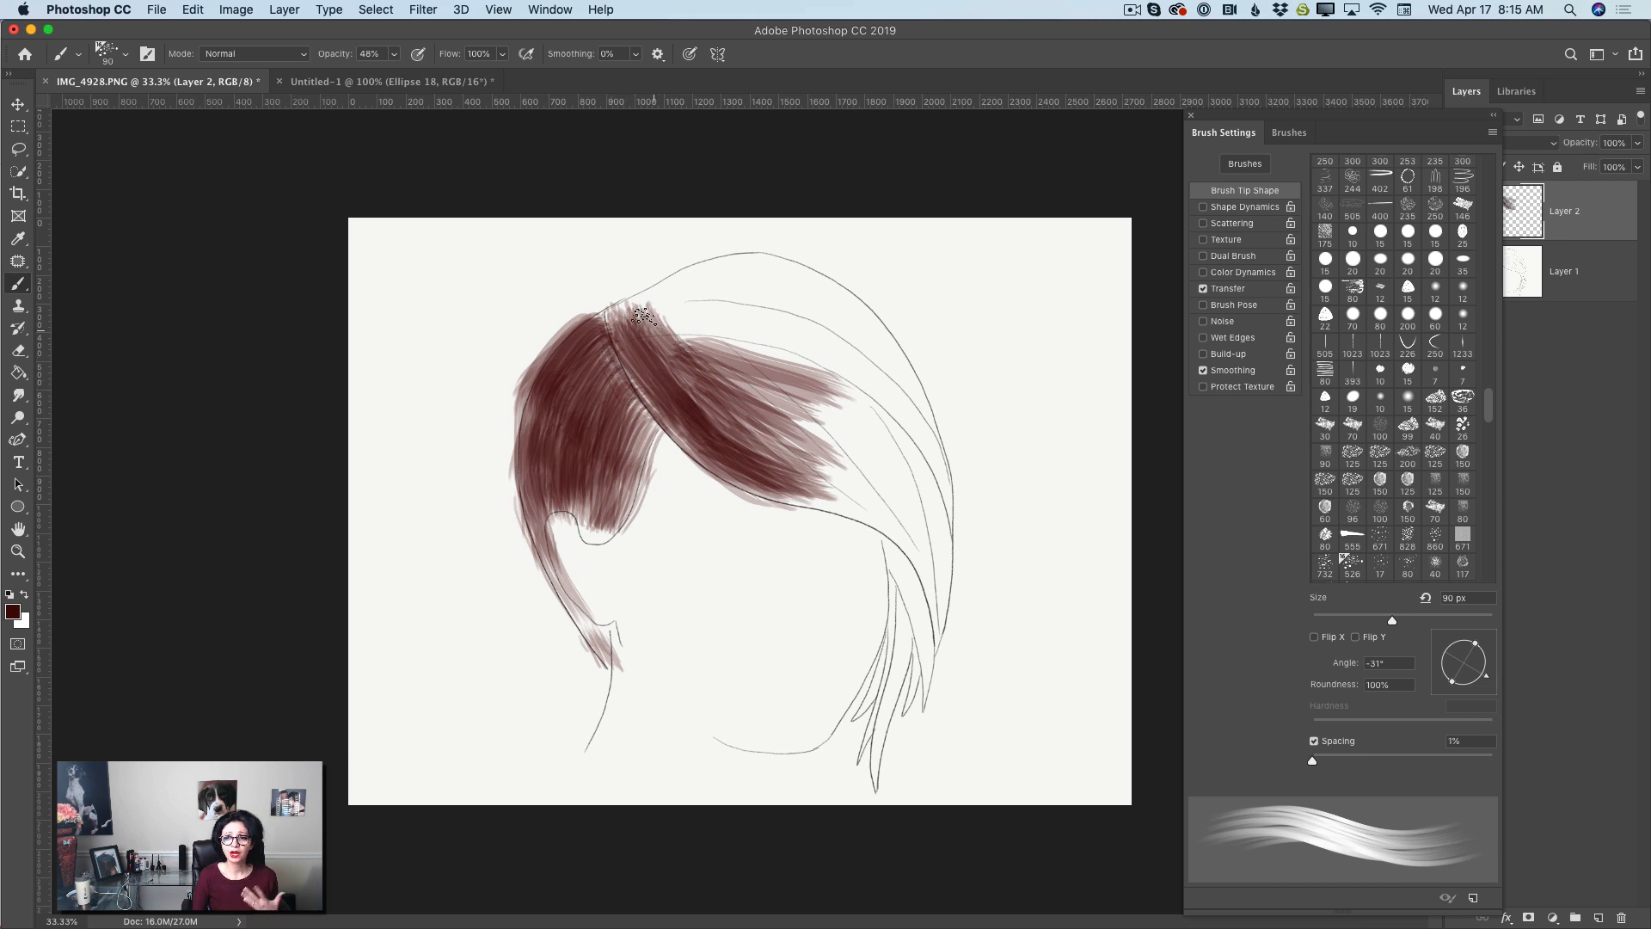
# Paint dark red strands from the parting over the top of the crown
pyautogui.moveTo(643, 316)
pyautogui.mouseDown()
pyautogui.moveTo(722, 267)
pyautogui.moveTo(795, 263)
pyautogui.mouseUp()
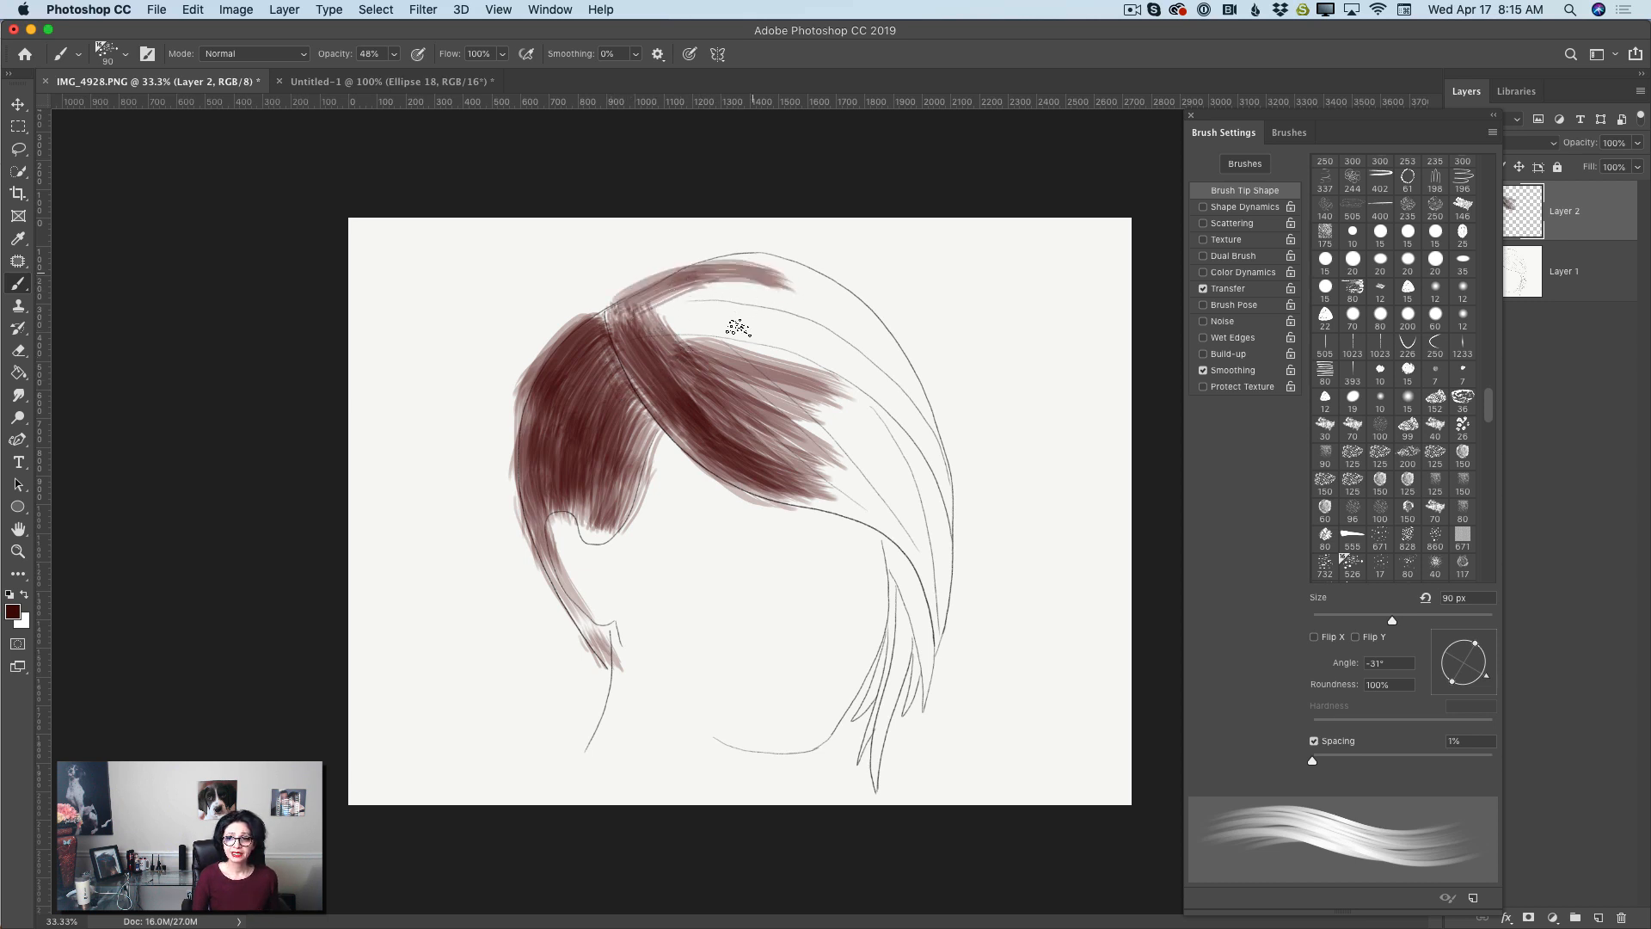
pyautogui.moveTo(626, 318)
pyautogui.mouseDown()
pyautogui.moveTo(708, 330)
pyautogui.moveTo(642, 313)
pyautogui.moveTo(746, 299)
pyautogui.moveTo(693, 298)
pyautogui.moveTo(788, 304)
pyautogui.mouseUp()
pyautogui.moveTo(692, 288)
pyautogui.mouseDown()
pyautogui.moveTo(818, 291)
pyautogui.moveTo(731, 269)
pyautogui.moveTo(826, 280)
pyautogui.mouseUp()
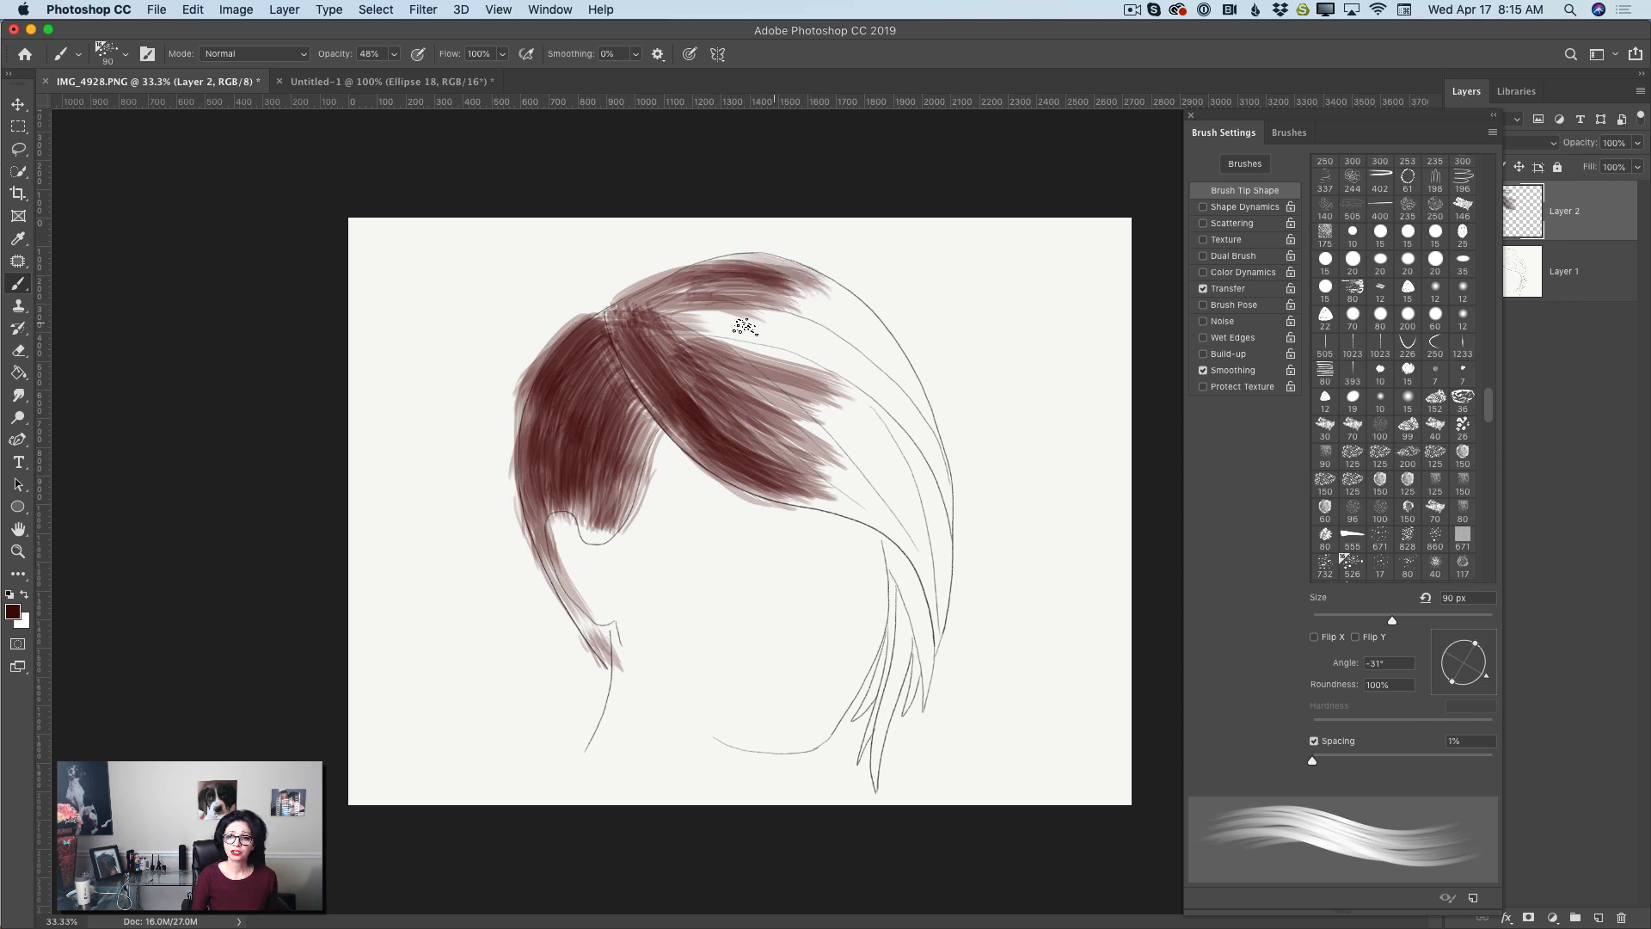
# Extend the dark red fringe strands from the parting to the far side of the head, filling the area above the fringe edge
pyautogui.moveTo(626, 372); pyautogui.dragTo(695, 437)
pyautogui.moveTo(615, 334); pyautogui.dragTo(836, 471)
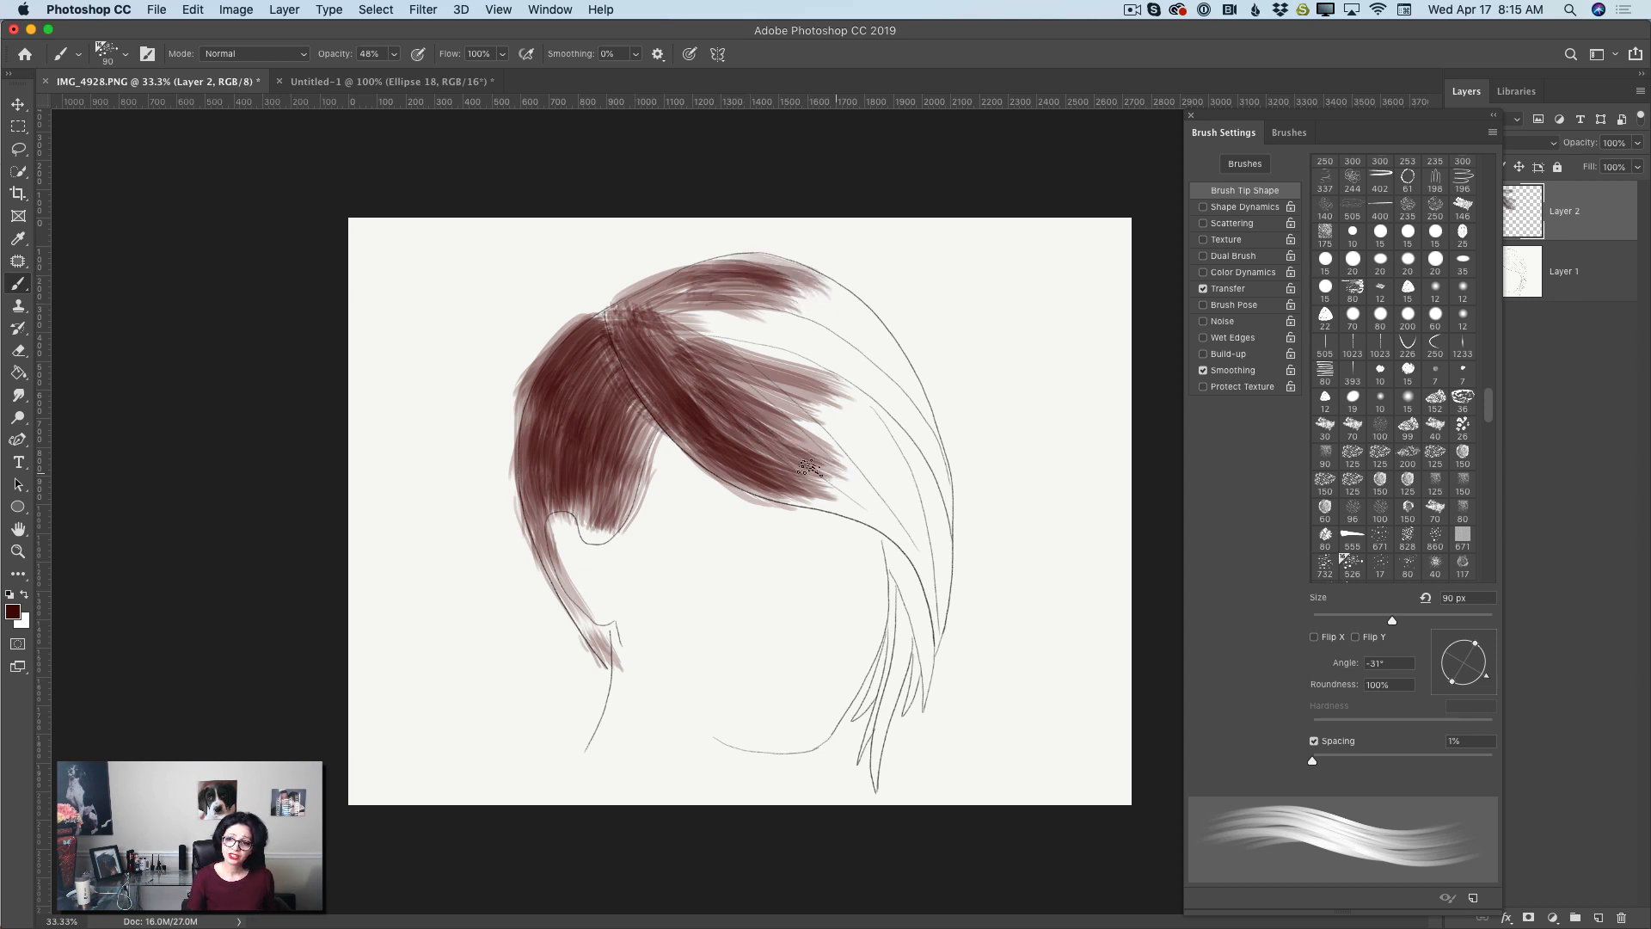
pyautogui.moveTo(743, 445); pyautogui.dragTo(874, 511)
pyautogui.moveTo(799, 497)
pyautogui.mouseDown()
pyautogui.moveTo(875, 510)
pyautogui.moveTo(837, 477)
pyautogui.moveTo(911, 522)
pyautogui.mouseUp()
pyautogui.moveTo(782, 447); pyautogui.dragTo(907, 520)
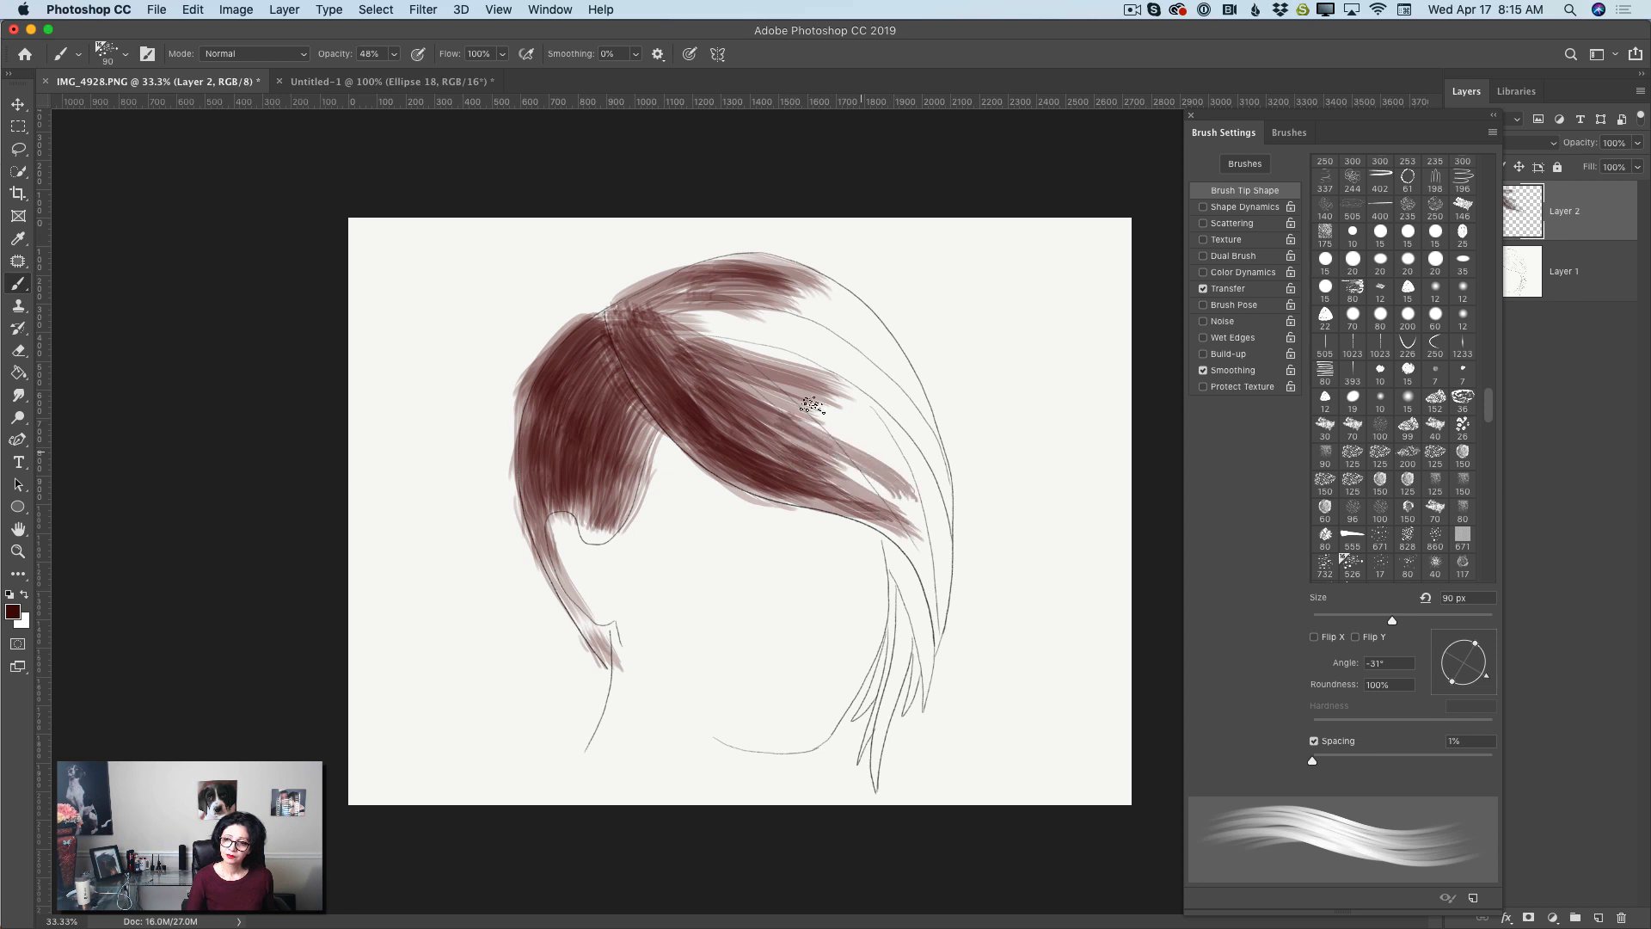
pyautogui.moveTo(800, 395); pyautogui.dragTo(919, 475)
pyautogui.moveTo(722, 358); pyautogui.dragTo(899, 473)
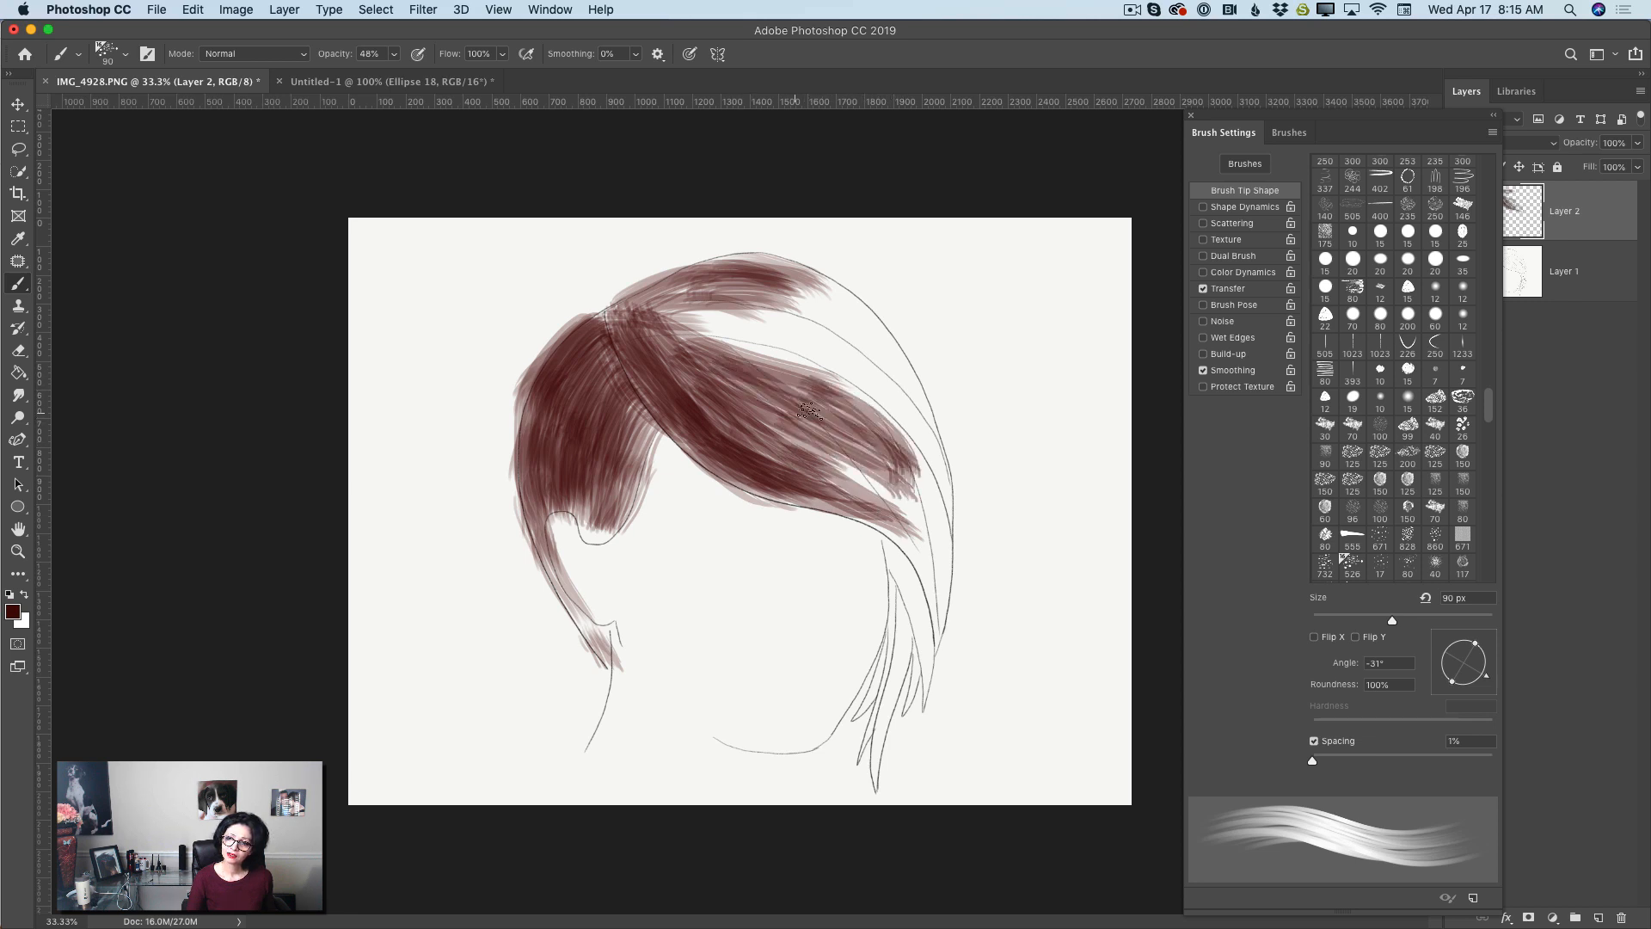
pyautogui.moveTo(778, 396); pyautogui.dragTo(930, 492)
pyautogui.moveTo(843, 409); pyautogui.dragTo(932, 514)
pyautogui.moveTo(814, 441)
pyautogui.mouseDown()
pyautogui.moveTo(849, 447)
pyautogui.moveTo(901, 473)
pyautogui.moveTo(929, 529)
pyautogui.mouseUp()
pyautogui.moveTo(910, 469); pyautogui.dragTo(948, 567)
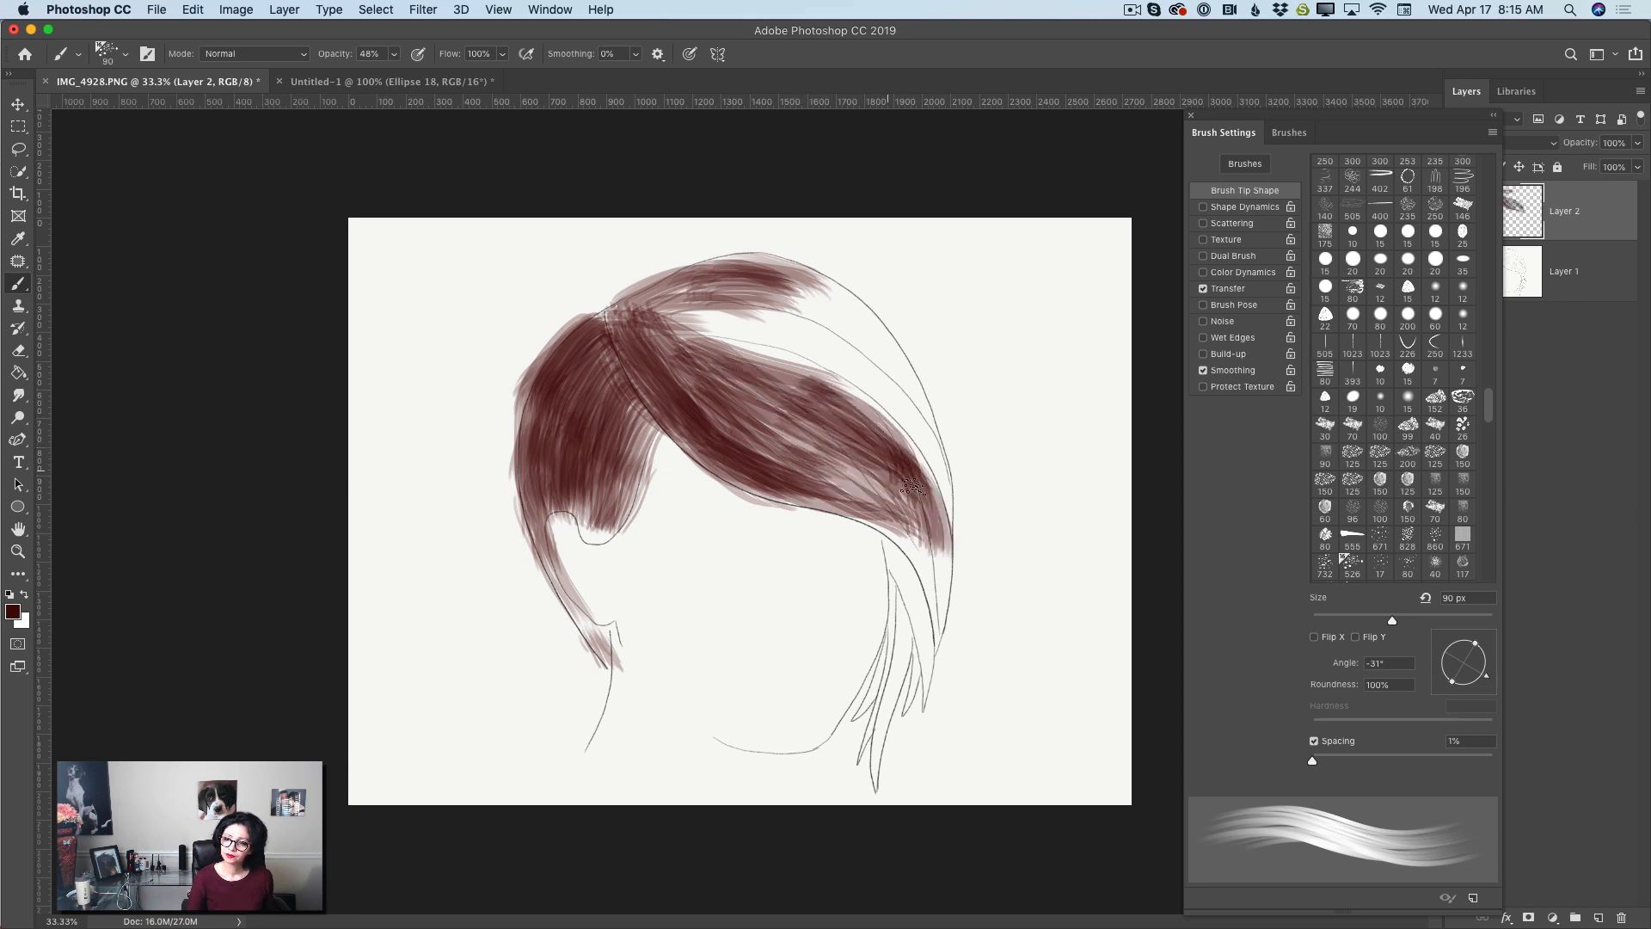
# Paint dark red strands down the long hanging section beside the face to its tips
pyautogui.moveTo(860, 507)
pyautogui.mouseDown()
pyautogui.moveTo(936, 602)
pyautogui.moveTo(946, 580)
pyautogui.mouseUp()
pyautogui.moveTo(936, 523); pyautogui.dragTo(944, 608)
pyautogui.moveTo(945, 532); pyautogui.dragTo(949, 603)
pyautogui.moveTo(902, 555); pyautogui.dragTo(921, 657)
pyautogui.moveTo(903, 609); pyautogui.dragTo(892, 708)
pyautogui.moveTo(899, 650); pyautogui.dragTo(889, 706)
# Fill the crown and the outer back edge of the hair with dark red strands, closing the gaps down to the hanging section
pyautogui.moveTo(669, 317)
pyautogui.mouseDown()
pyautogui.moveTo(813, 373)
pyautogui.moveTo(860, 367)
pyautogui.moveTo(792, 354)
pyautogui.moveTo(860, 383)
pyautogui.mouseUp()
pyautogui.moveTo(715, 301); pyautogui.dragTo(882, 353)
pyautogui.moveTo(779, 280)
pyautogui.mouseDown()
pyautogui.moveTo(878, 347)
pyautogui.moveTo(837, 295)
pyautogui.moveTo(900, 379)
pyautogui.mouseUp()
pyautogui.moveTo(822, 344)
pyautogui.mouseDown()
pyautogui.moveTo(859, 344)
pyautogui.moveTo(879, 353)
pyautogui.moveTo(938, 460)
pyautogui.mouseUp()
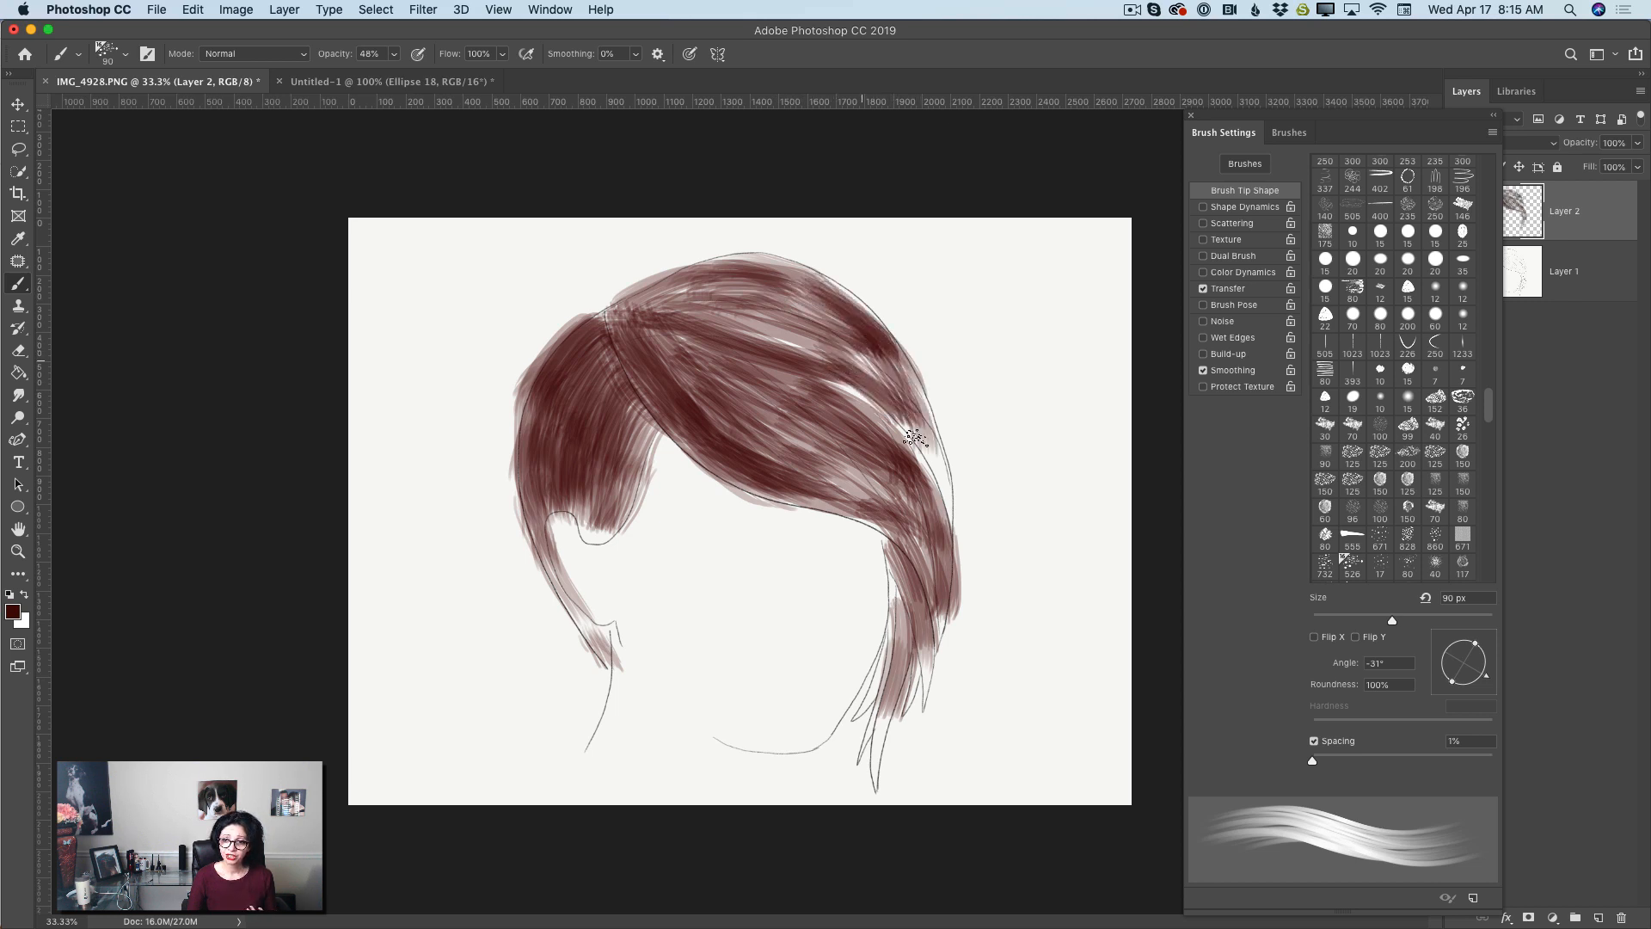
pyautogui.moveTo(826, 378); pyautogui.dragTo(928, 468)
pyautogui.moveTo(895, 408)
pyautogui.mouseDown()
pyautogui.moveTo(933, 444)
pyautogui.moveTo(955, 534)
pyautogui.mouseUp()
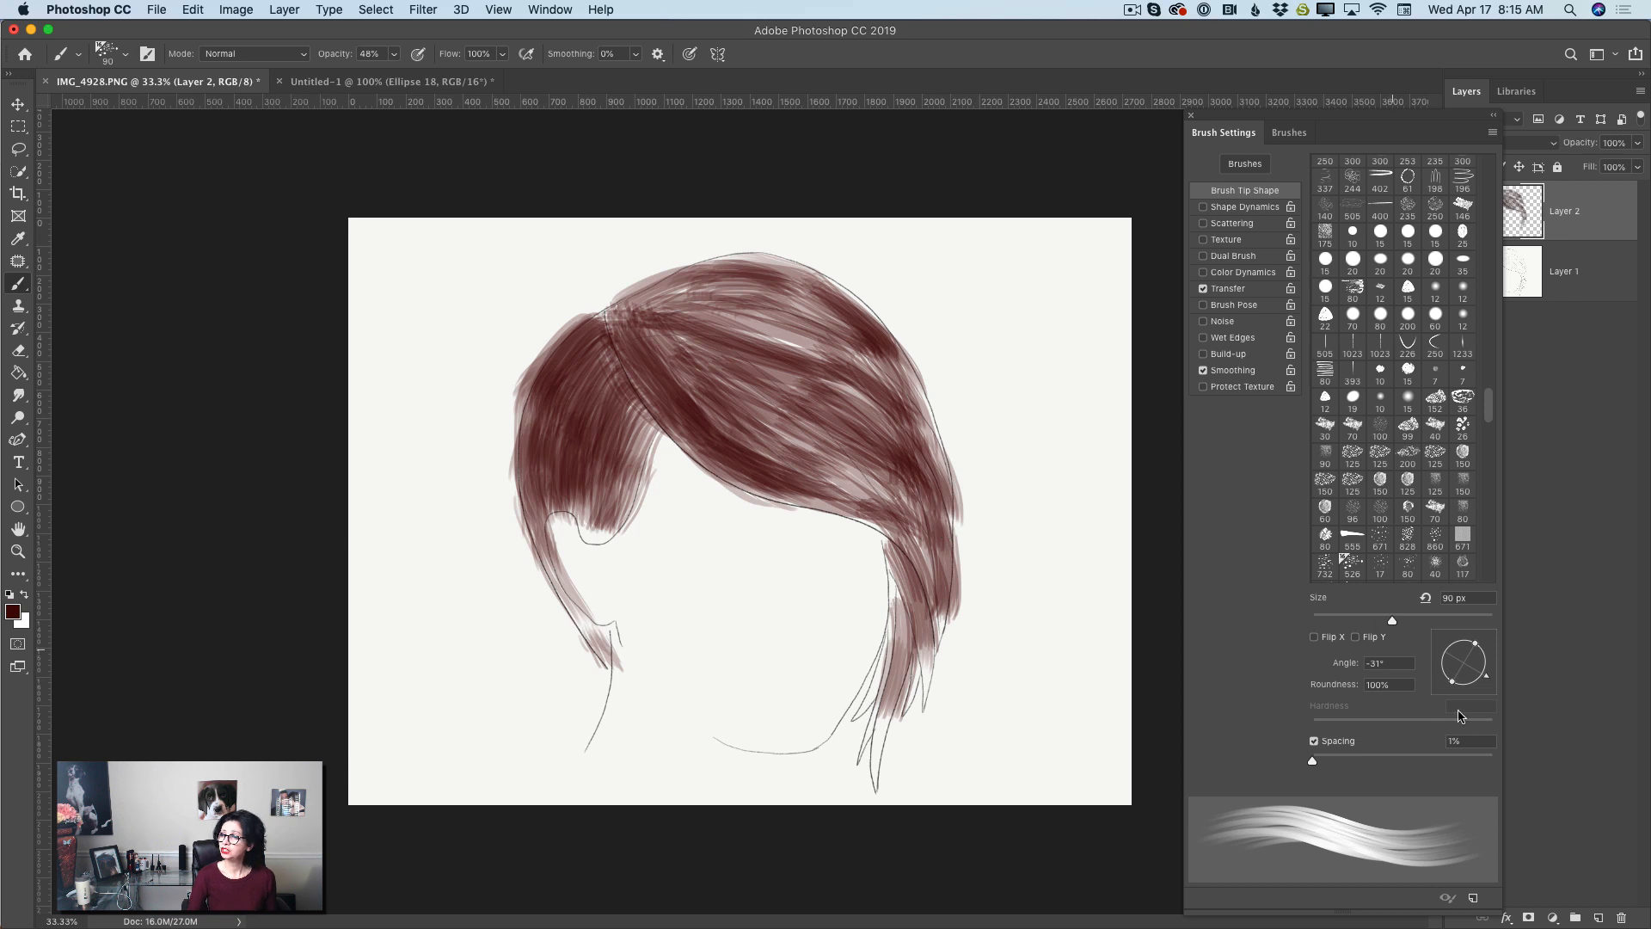
# Add a new layer above the dark red hair and set the foreground color to near-black red 160000 for the brush
pyautogui.click(1598, 917)
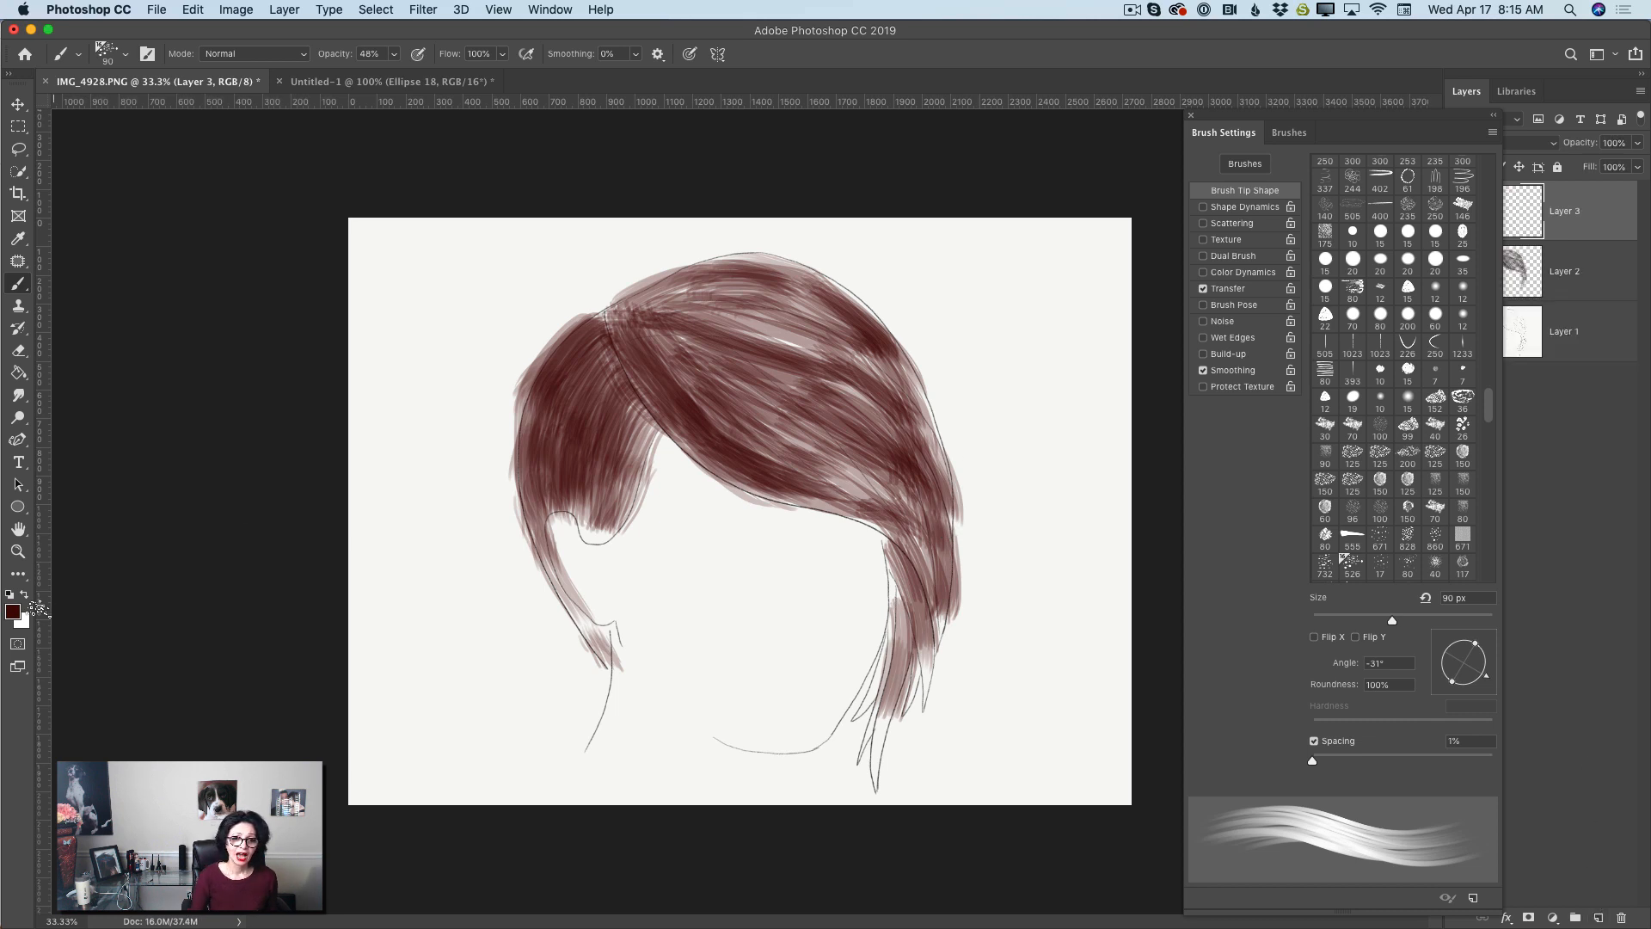
pyautogui.click(12, 610)
pyautogui.click(1414, 682)
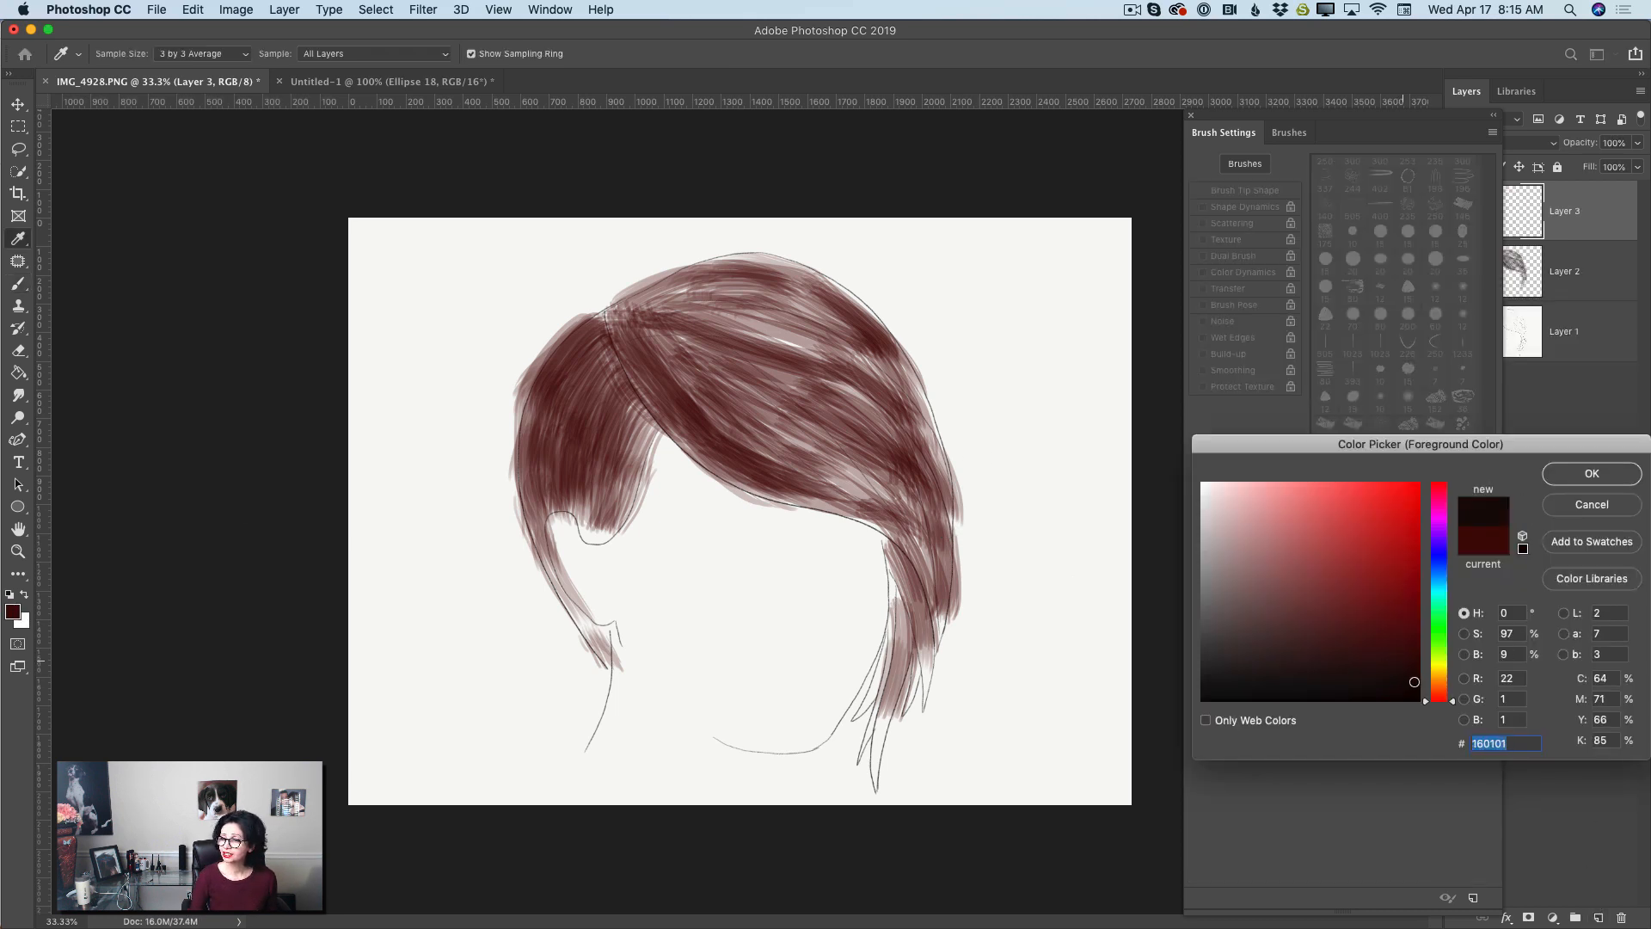
pyautogui.click(1548, 478)
pyautogui.press('b')
# Paint near-black shading strands over the side section, crown, fringe and hanging section on Layer 3
pyautogui.moveTo(564, 355)
pyautogui.mouseDown()
pyautogui.moveTo(559, 407)
pyautogui.moveTo(602, 362)
pyautogui.moveTo(624, 422)
pyautogui.moveTo(602, 468)
pyautogui.moveTo(627, 404)
pyautogui.moveTo(637, 467)
pyautogui.moveTo(586, 533)
pyautogui.moveTo(612, 516)
pyautogui.moveTo(575, 514)
pyautogui.moveTo(594, 520)
pyautogui.moveTo(602, 495)
pyautogui.moveTo(542, 485)
pyautogui.moveTo(581, 520)
pyautogui.mouseUp()
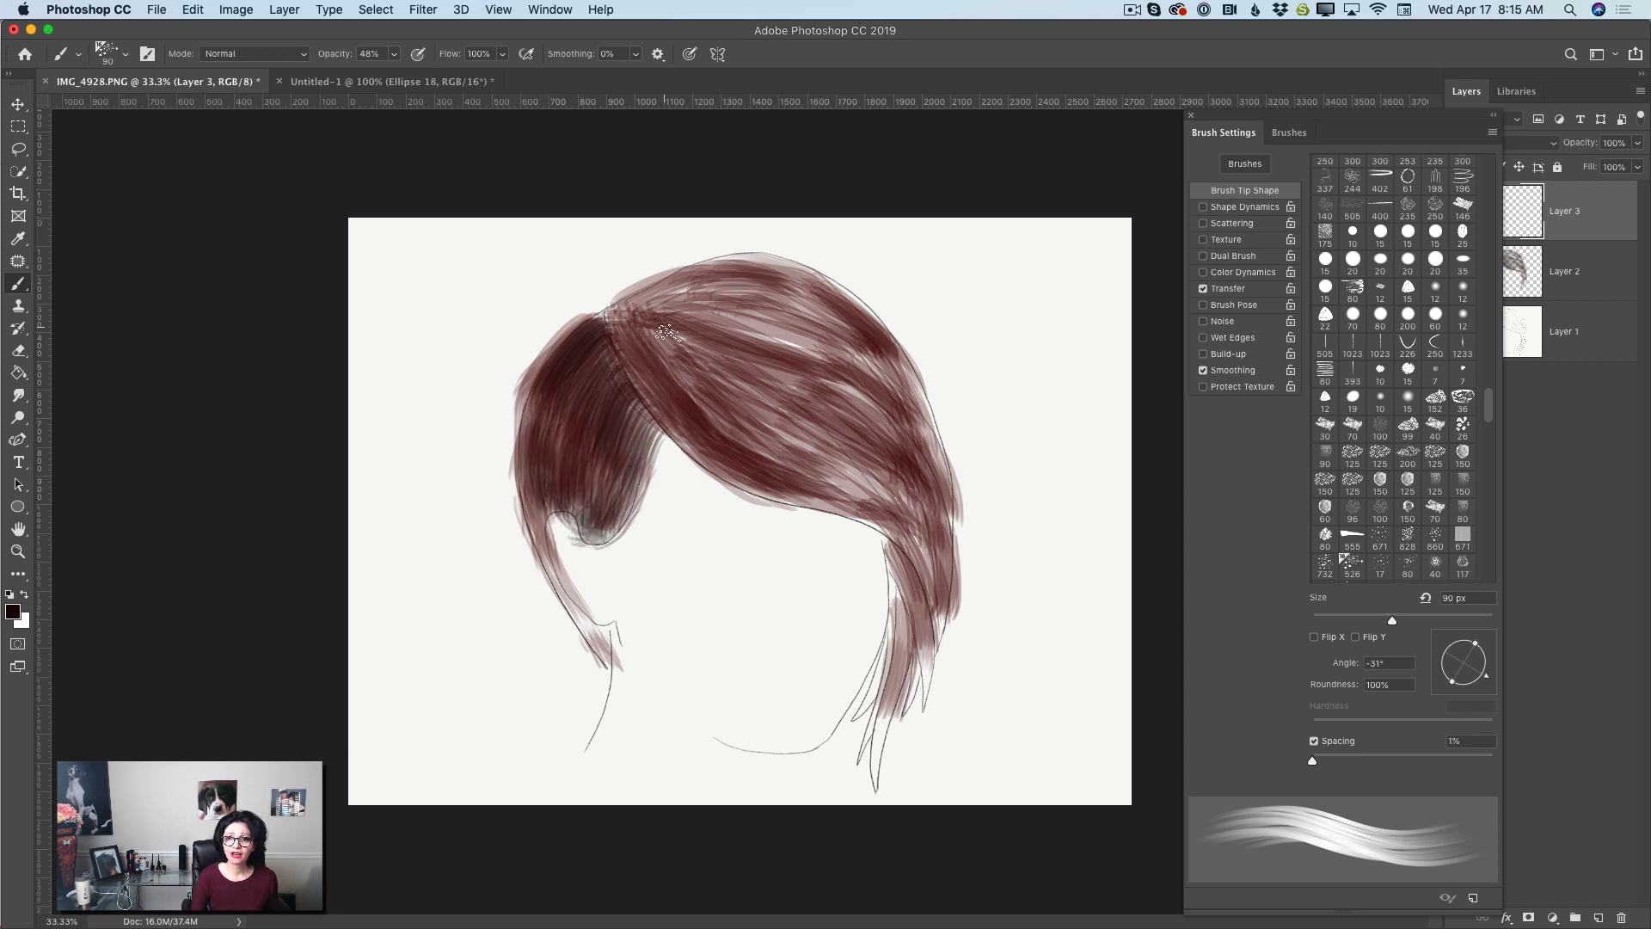
pyautogui.moveTo(669, 333)
pyautogui.mouseDown()
pyautogui.moveTo(696, 357)
pyautogui.moveTo(679, 339)
pyautogui.moveTo(670, 376)
pyautogui.moveTo(636, 335)
pyautogui.moveTo(638, 298)
pyautogui.moveTo(740, 304)
pyautogui.moveTo(765, 337)
pyautogui.moveTo(819, 345)
pyautogui.moveTo(757, 344)
pyautogui.moveTo(796, 326)
pyautogui.moveTo(774, 292)
pyautogui.moveTo(851, 320)
pyautogui.moveTo(800, 347)
pyautogui.moveTo(882, 376)
pyautogui.moveTo(869, 370)
pyautogui.moveTo(902, 424)
pyautogui.moveTo(819, 427)
pyautogui.moveTo(847, 465)
pyautogui.moveTo(813, 482)
pyautogui.moveTo(837, 459)
pyautogui.mouseUp()
pyautogui.moveTo(697, 371); pyautogui.dragTo(851, 434)
pyautogui.moveTo(860, 493)
pyautogui.mouseDown()
pyautogui.moveTo(894, 516)
pyautogui.moveTo(813, 494)
pyautogui.moveTo(934, 587)
pyautogui.moveTo(888, 457)
pyautogui.moveTo(936, 550)
pyautogui.moveTo(924, 447)
pyautogui.mouseUp()
pyautogui.moveTo(899, 569)
pyautogui.mouseDown()
pyautogui.moveTo(933, 662)
pyautogui.moveTo(924, 705)
pyautogui.moveTo(896, 662)
pyautogui.moveTo(878, 740)
pyautogui.moveTo(899, 593)
pyautogui.mouseUp()
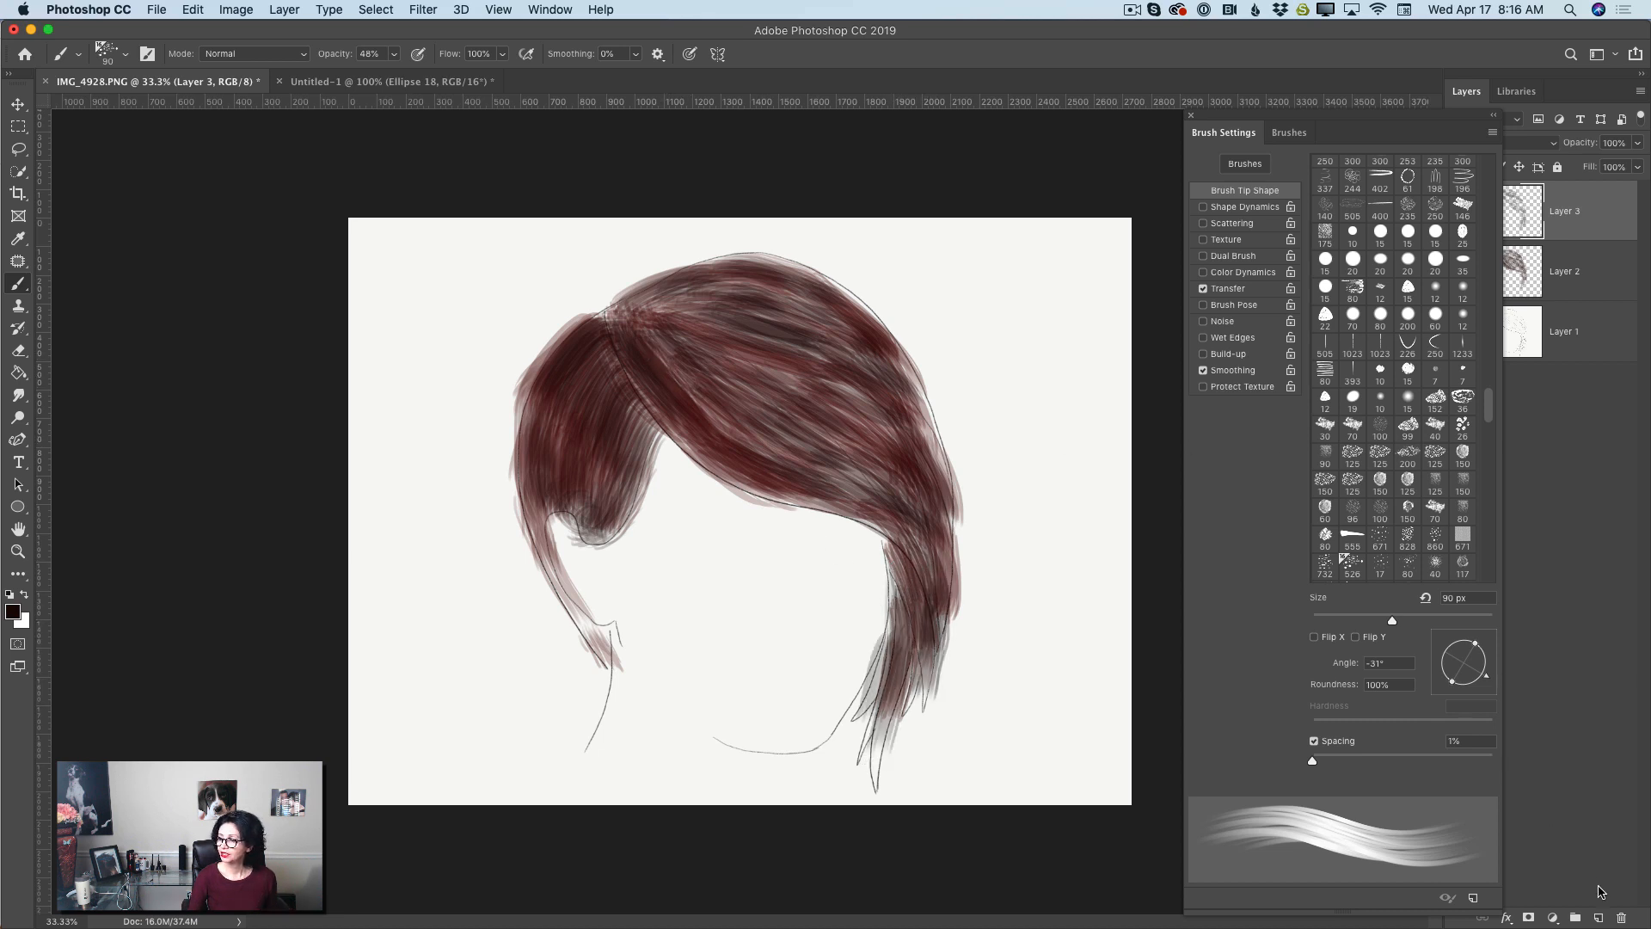
# Add a new layer beneath Layer 2 and set the foreground color to a golden orange
pyautogui.click(1597, 918)
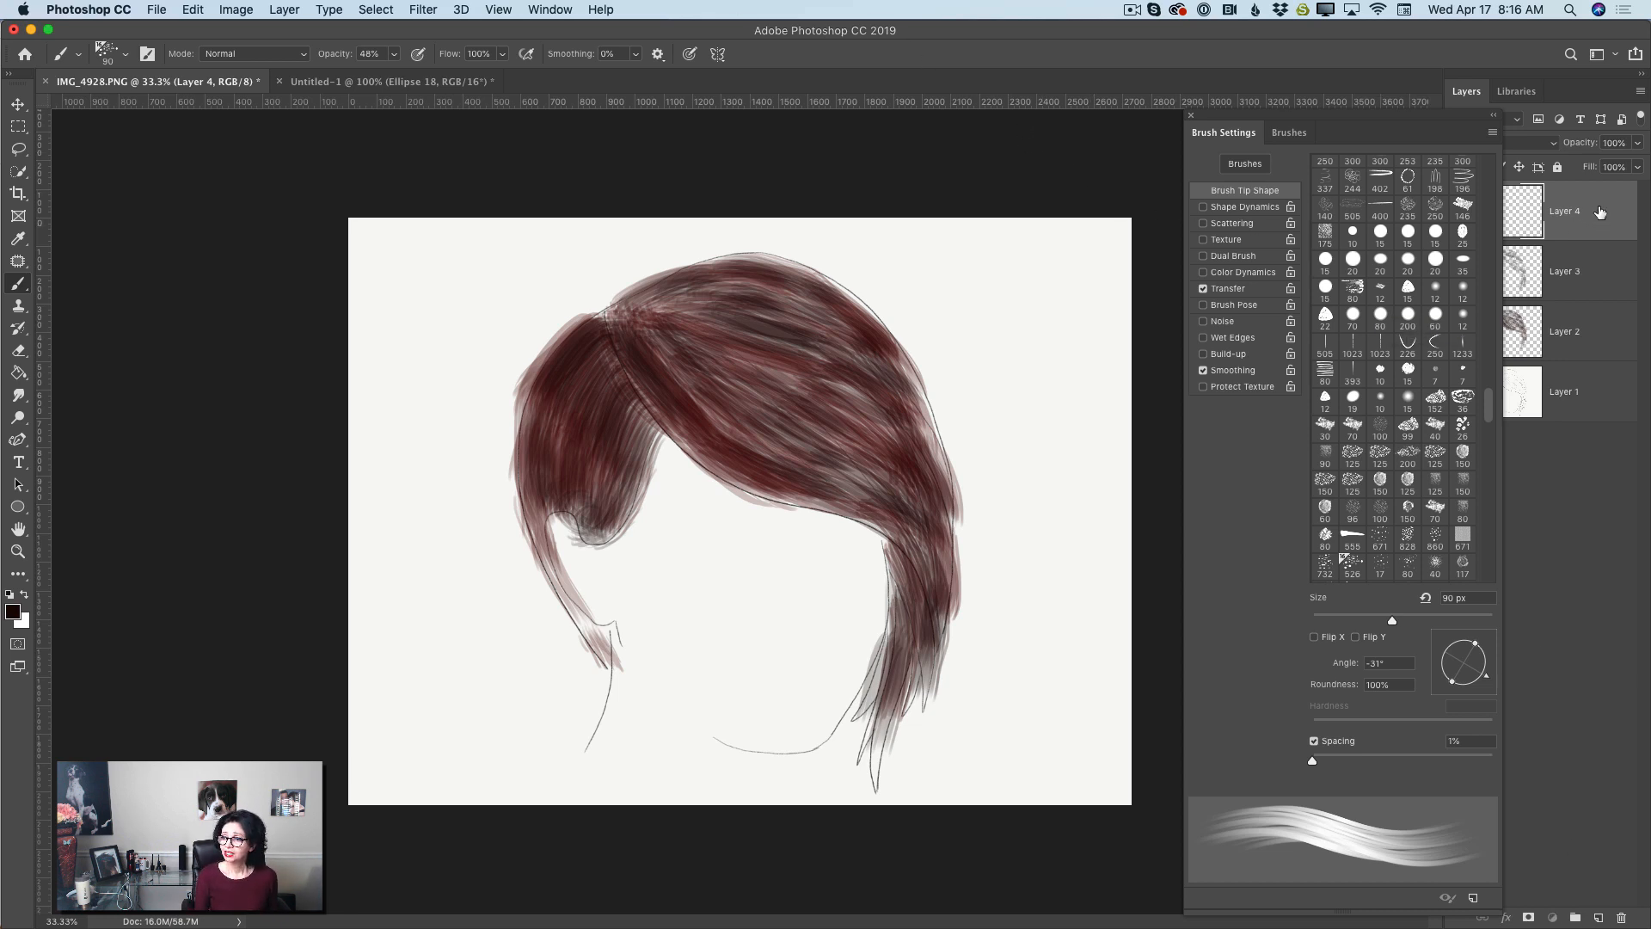
pyautogui.moveTo(1600, 214); pyautogui.dragTo(1616, 343)
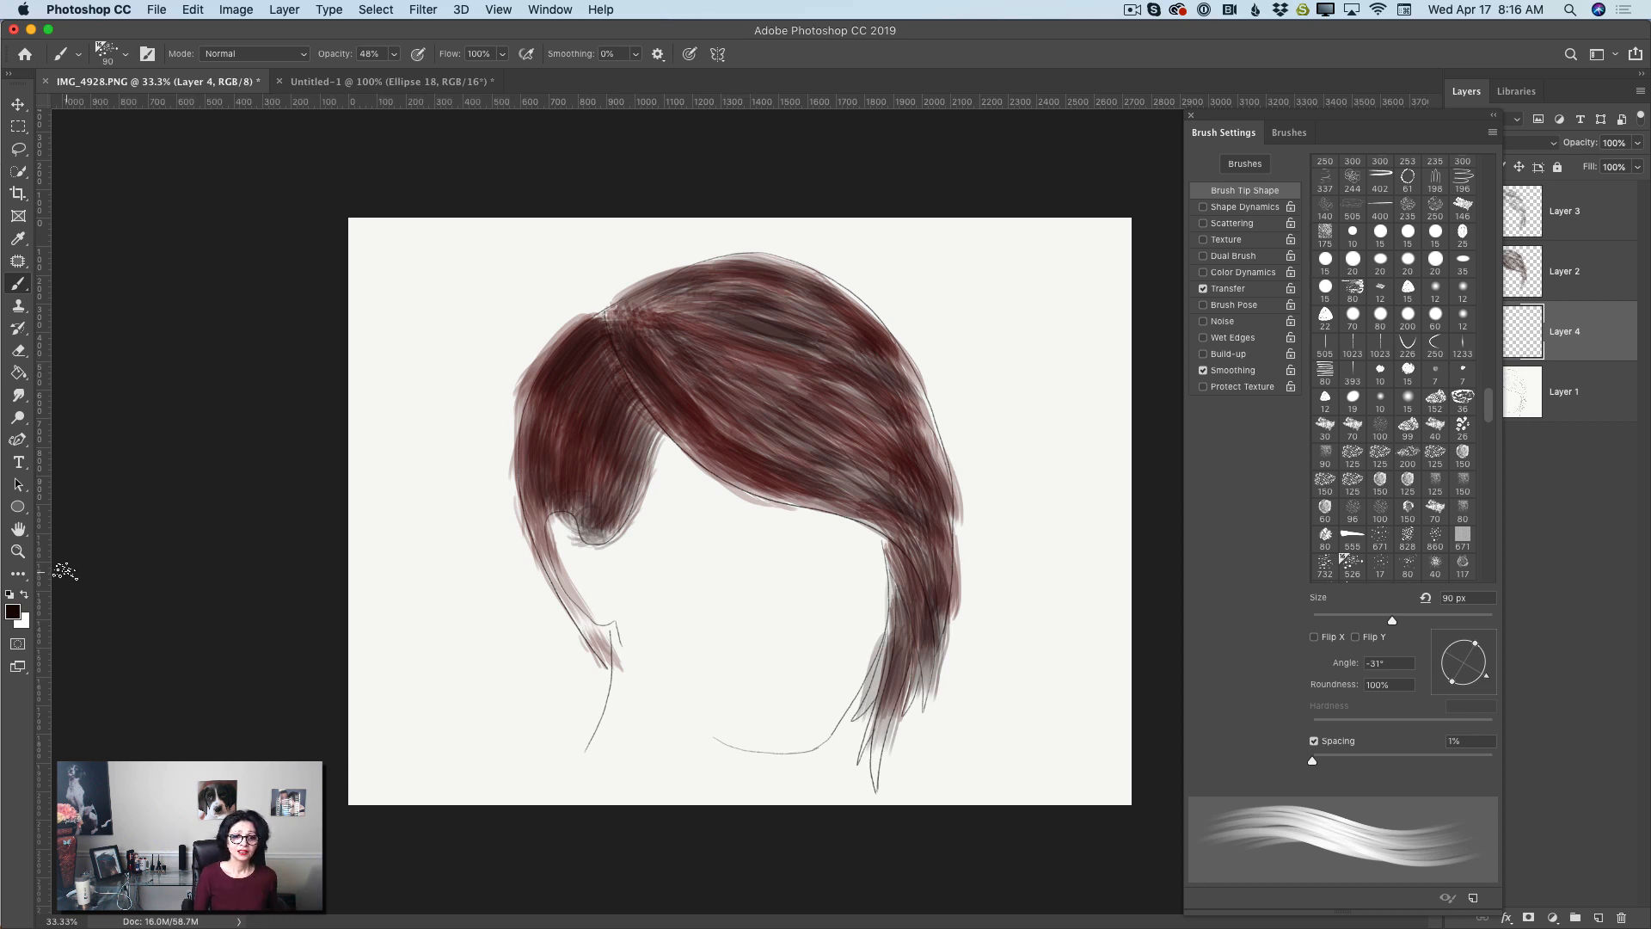
pyautogui.click(14, 611)
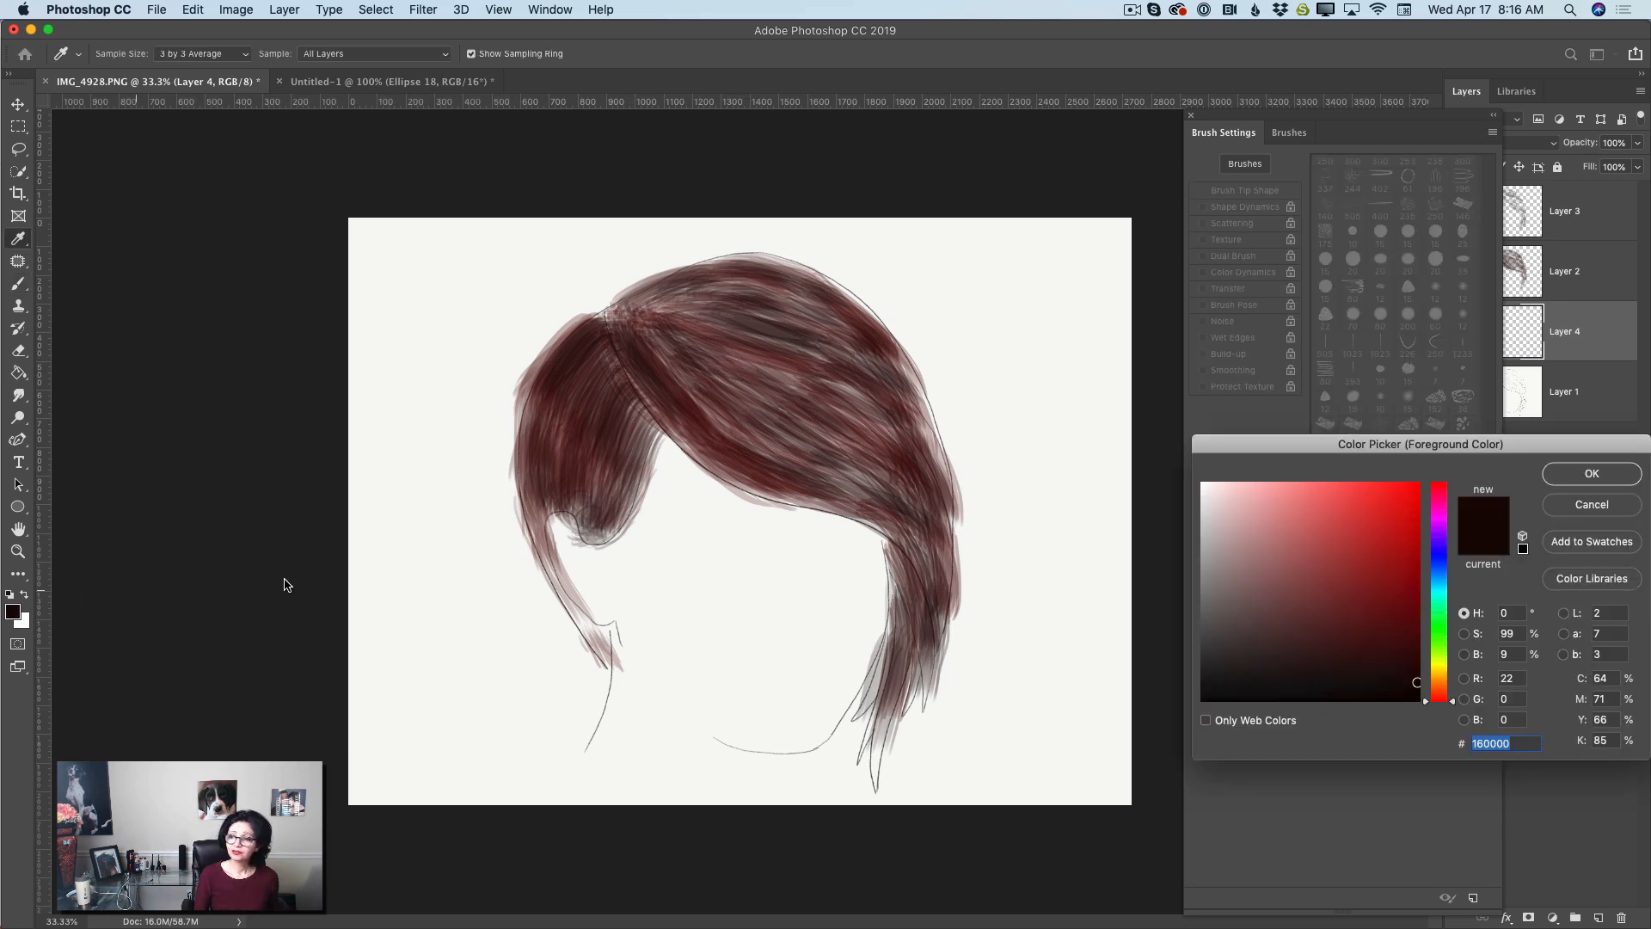
pyautogui.click(1438, 673)
pyautogui.click(1415, 542)
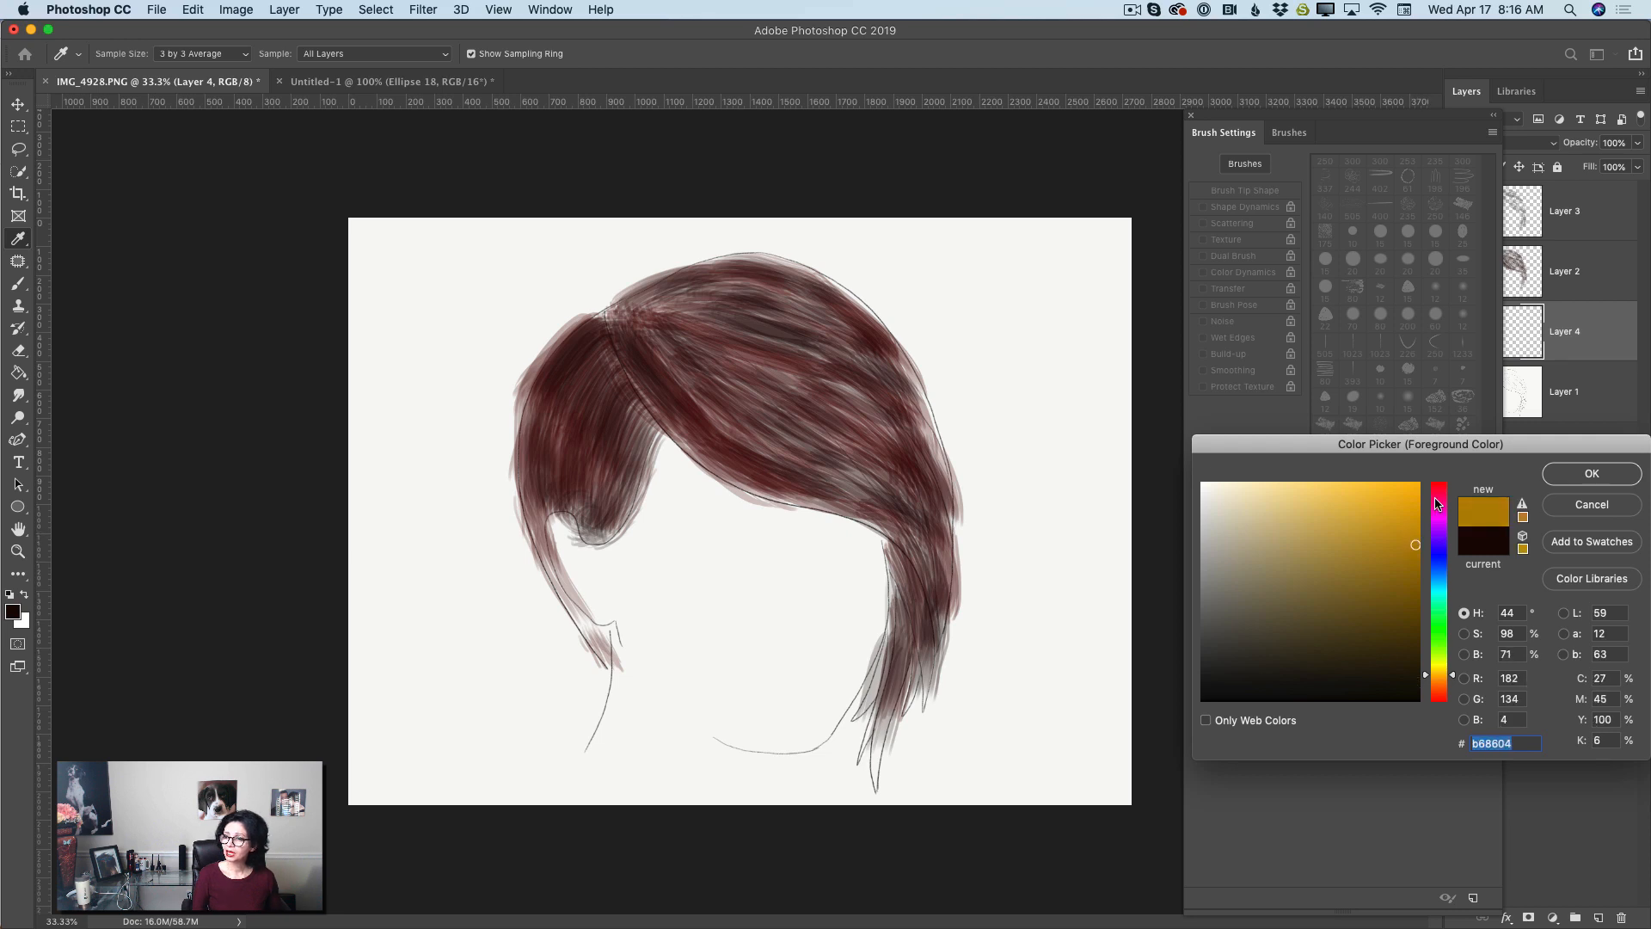
pyautogui.click(1522, 505)
pyautogui.click(1591, 474)
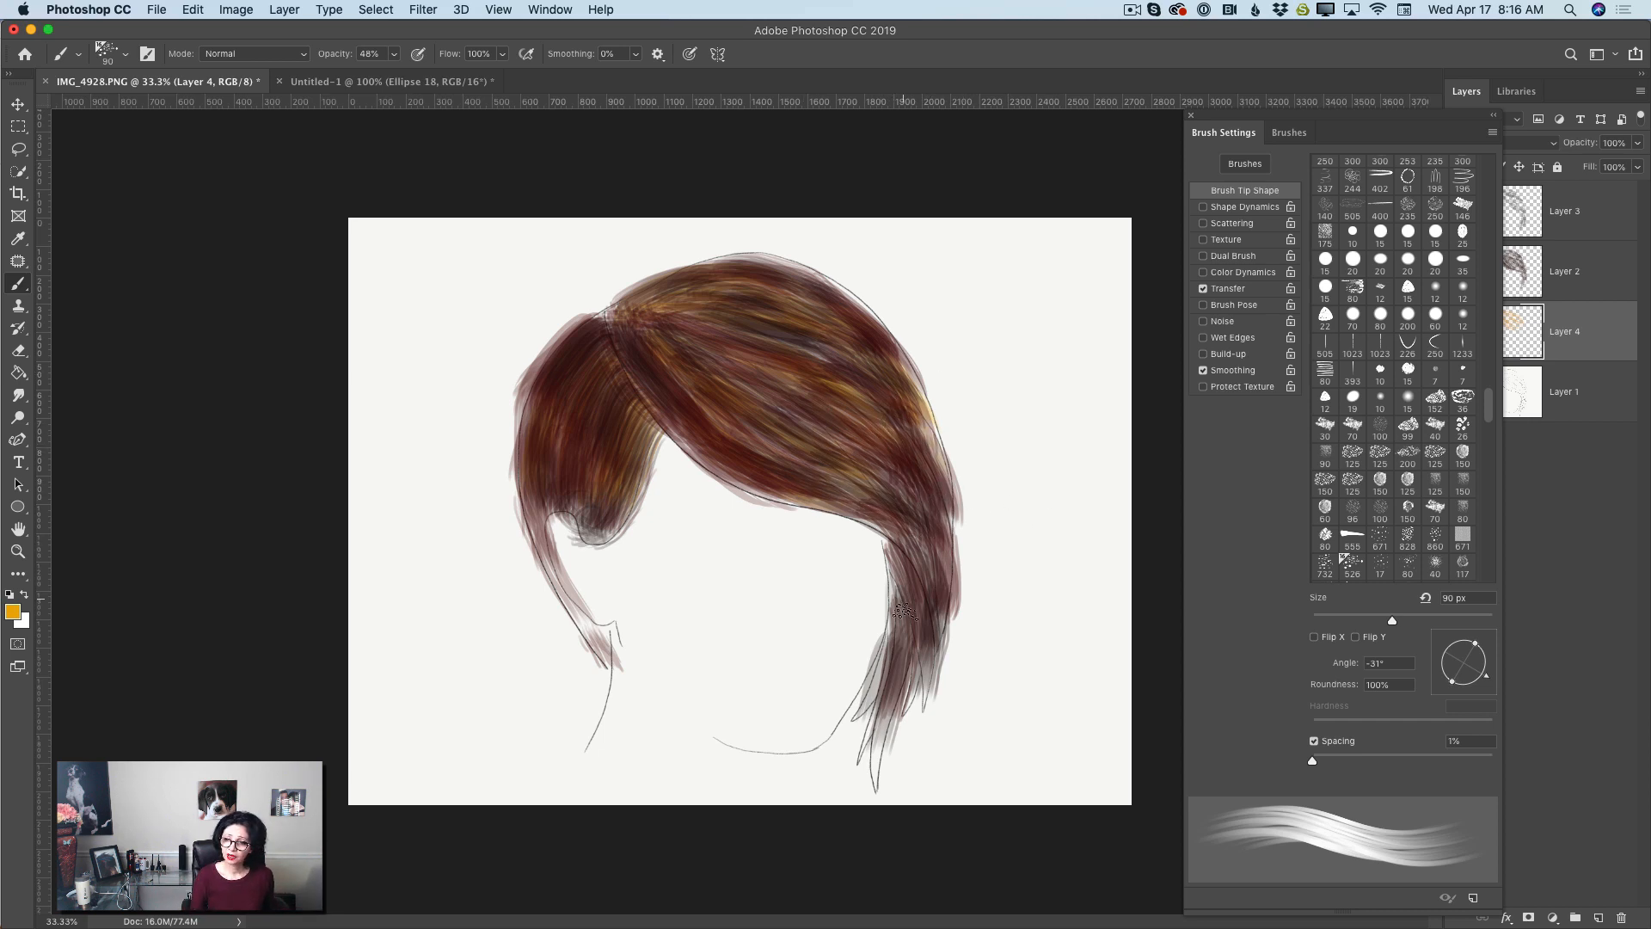
# Paint golden orange strands on Layer 4 along the hanging section to its tips and down the strand behind the ear
pyautogui.moveTo(943, 576); pyautogui.dragTo(889, 488)
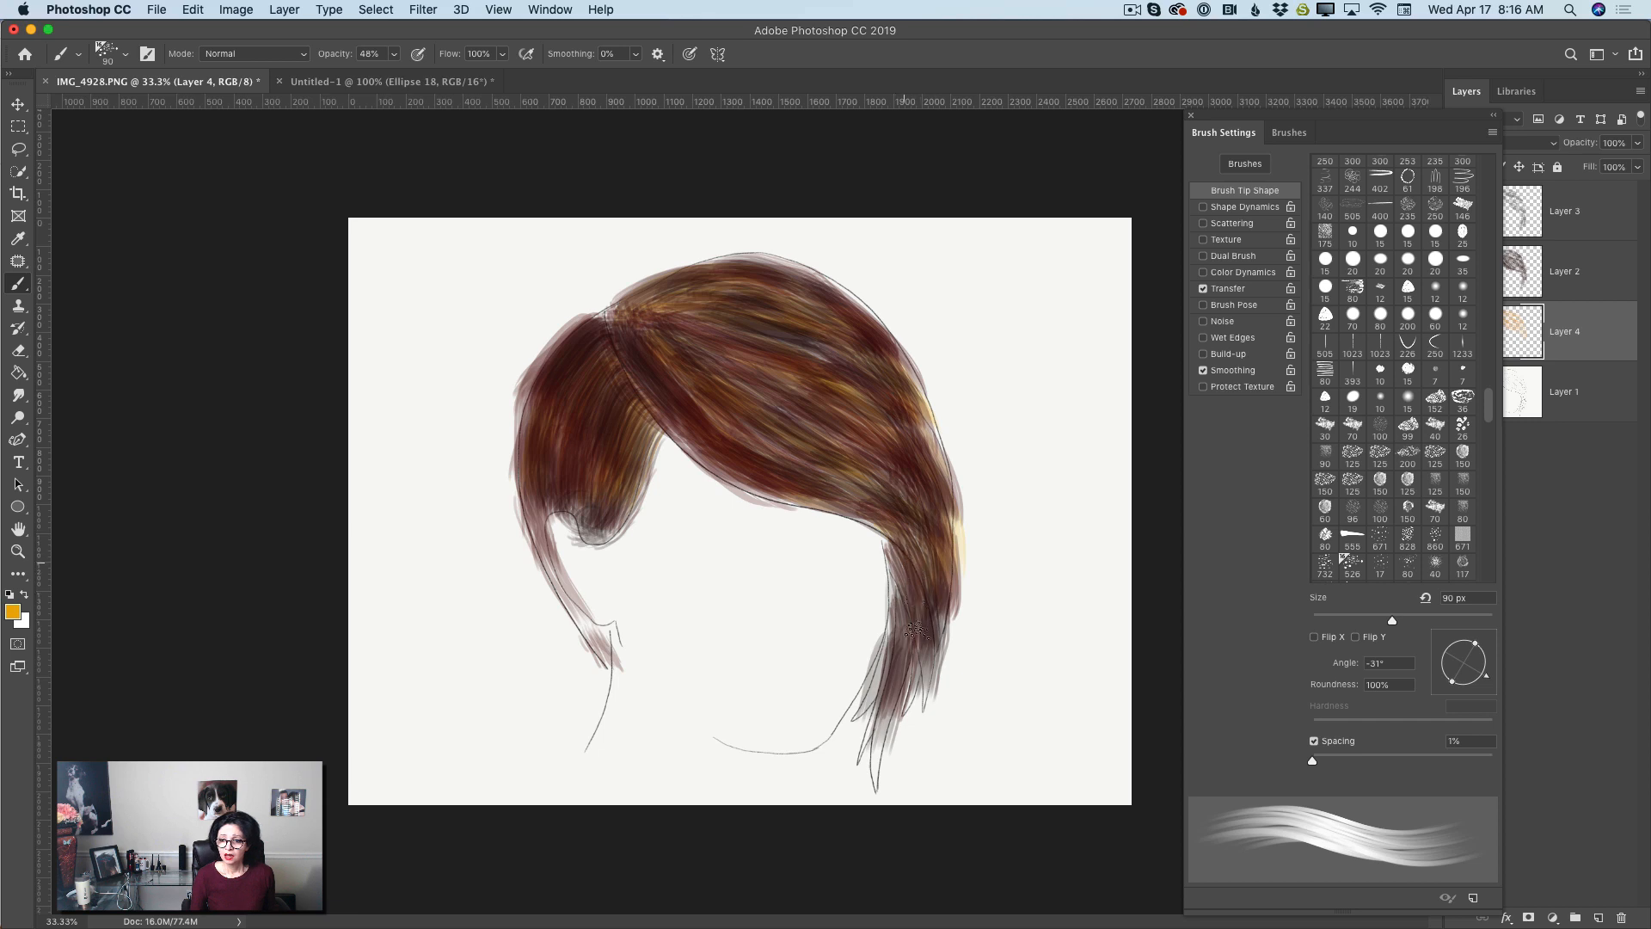
pyautogui.moveTo(890, 654)
pyautogui.mouseDown()
pyautogui.moveTo(886, 602)
pyautogui.moveTo(930, 634)
pyautogui.mouseUp()
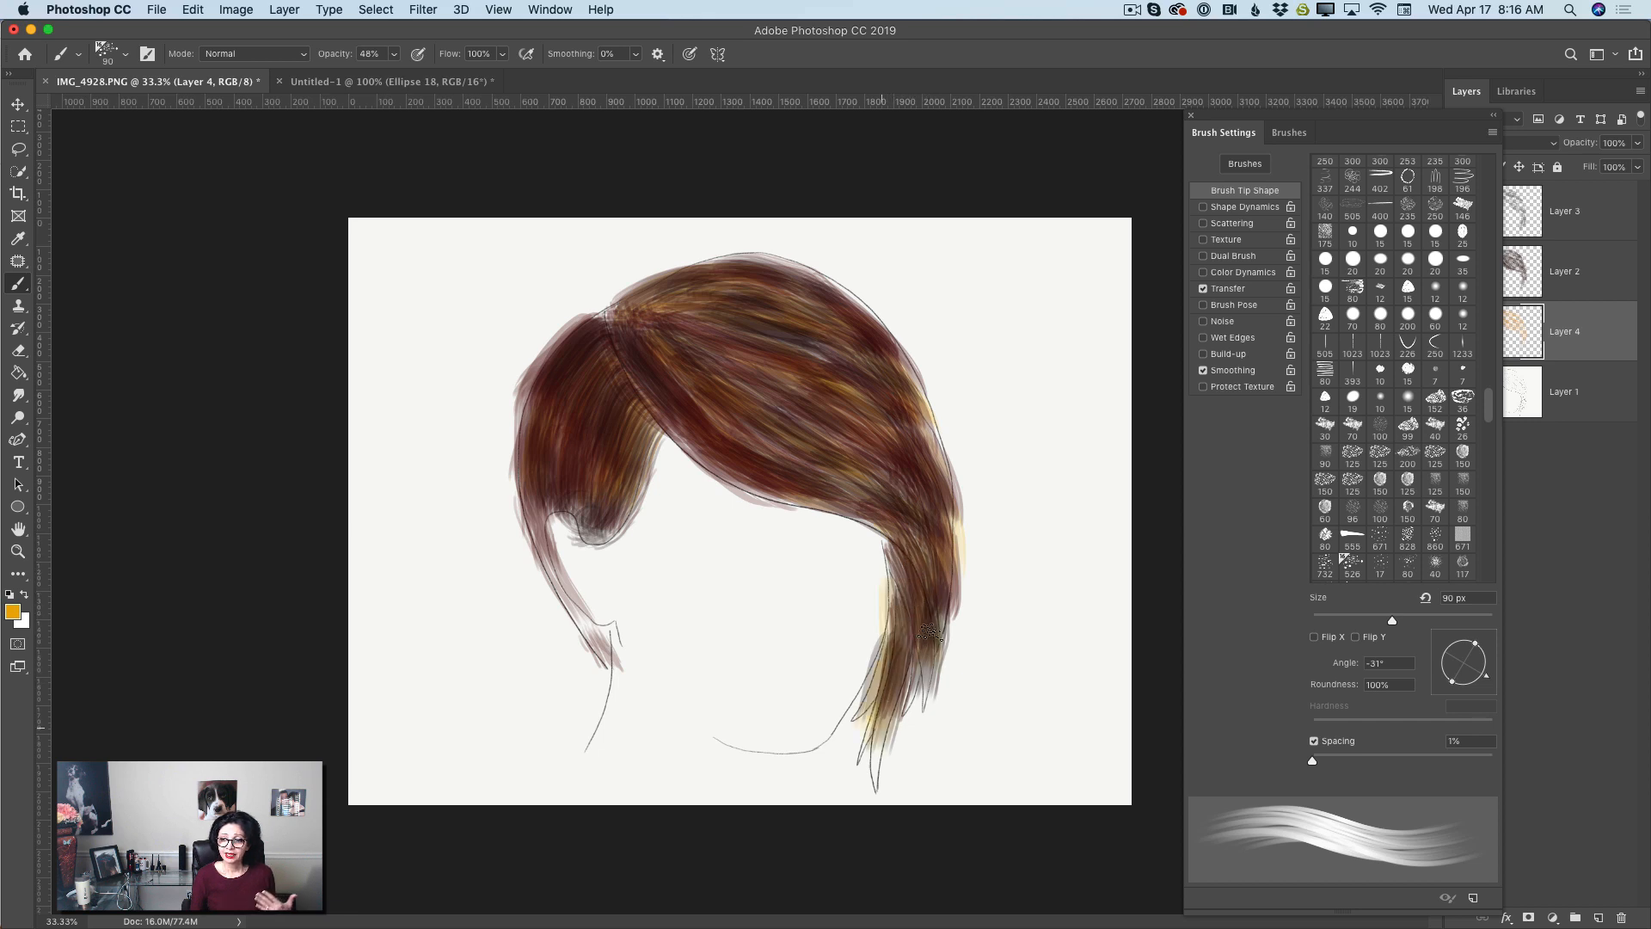
pyautogui.moveTo(520, 478); pyautogui.dragTo(609, 651)
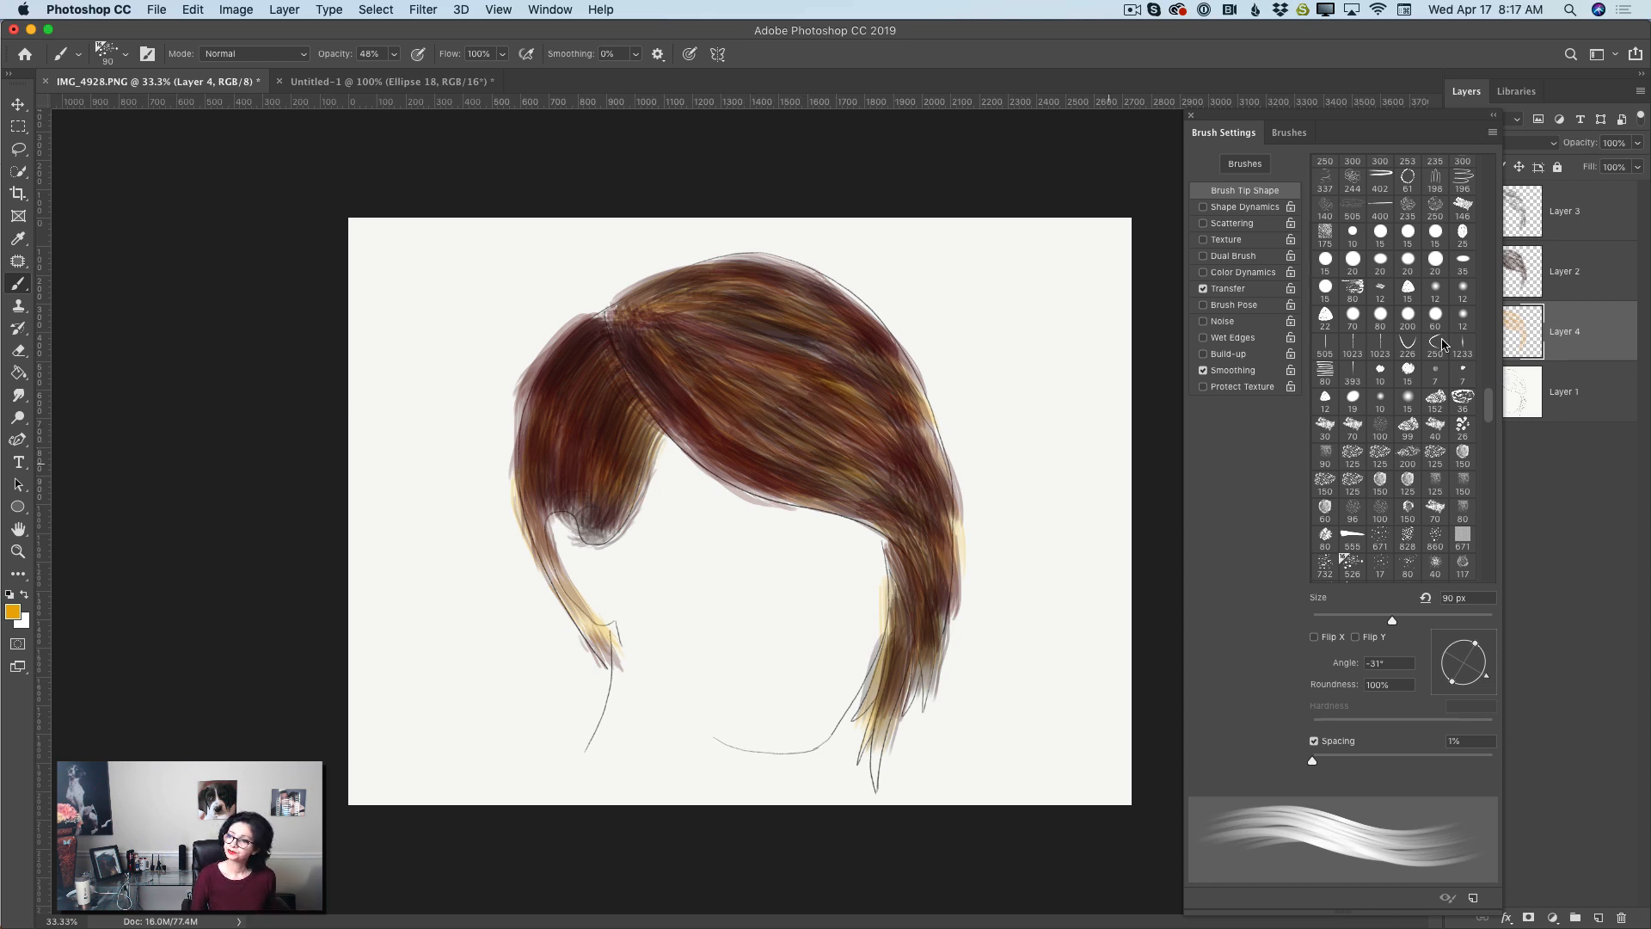
# Add a new layer above Layer 3 and set the foreground color to off-white efece3
pyautogui.click(1572, 215)
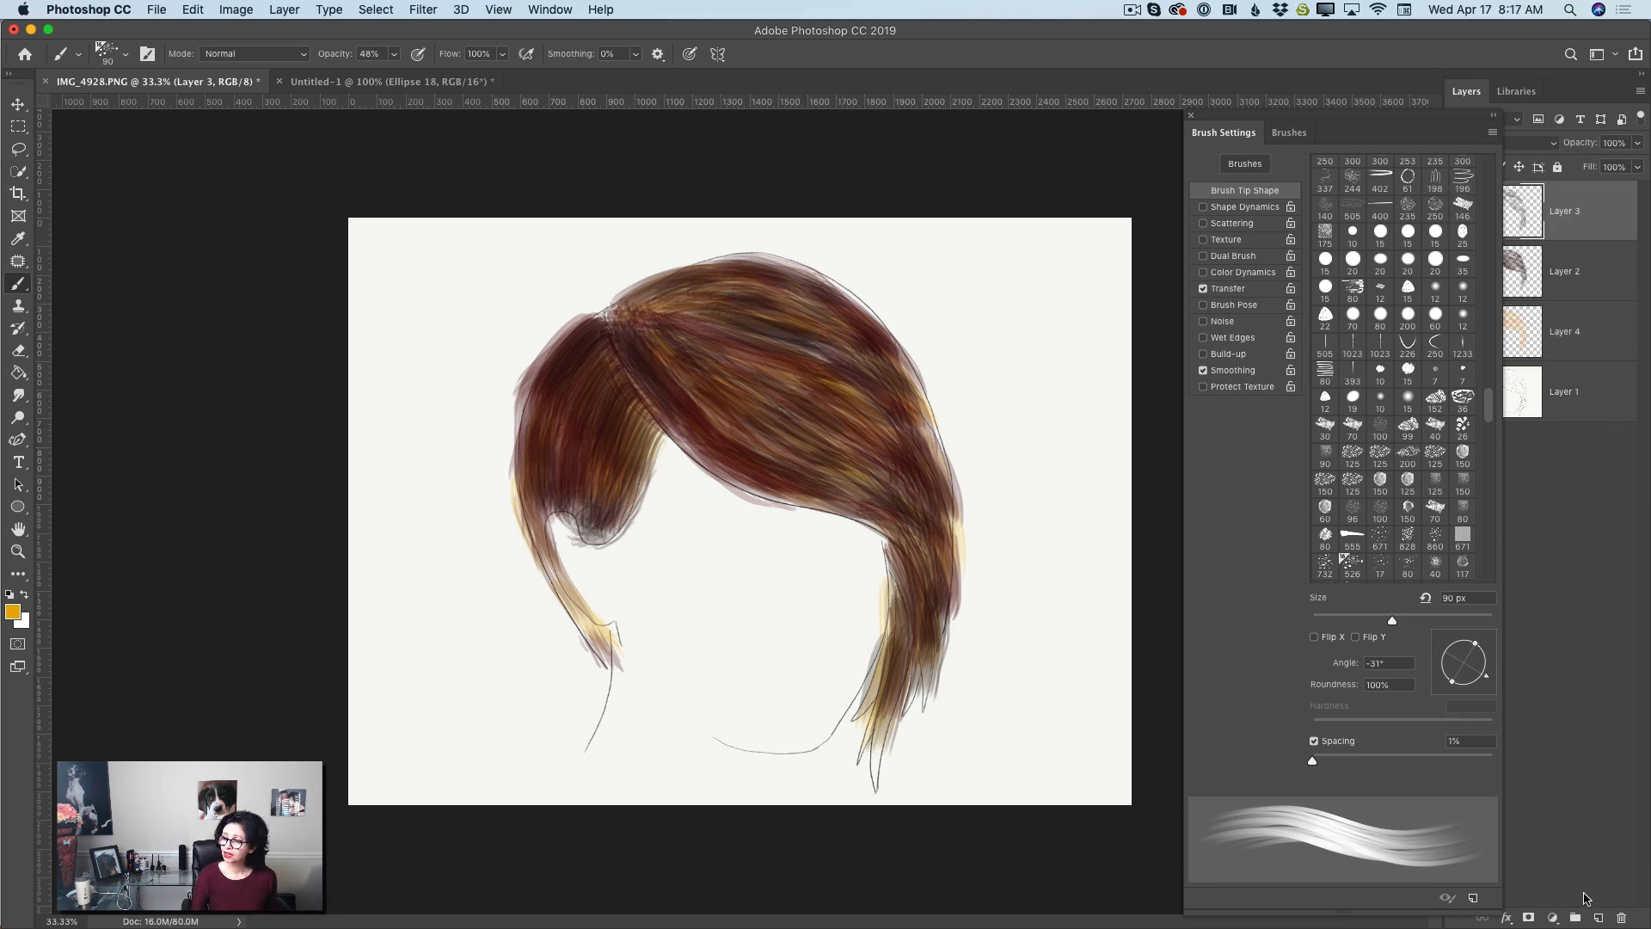
pyautogui.click(1596, 916)
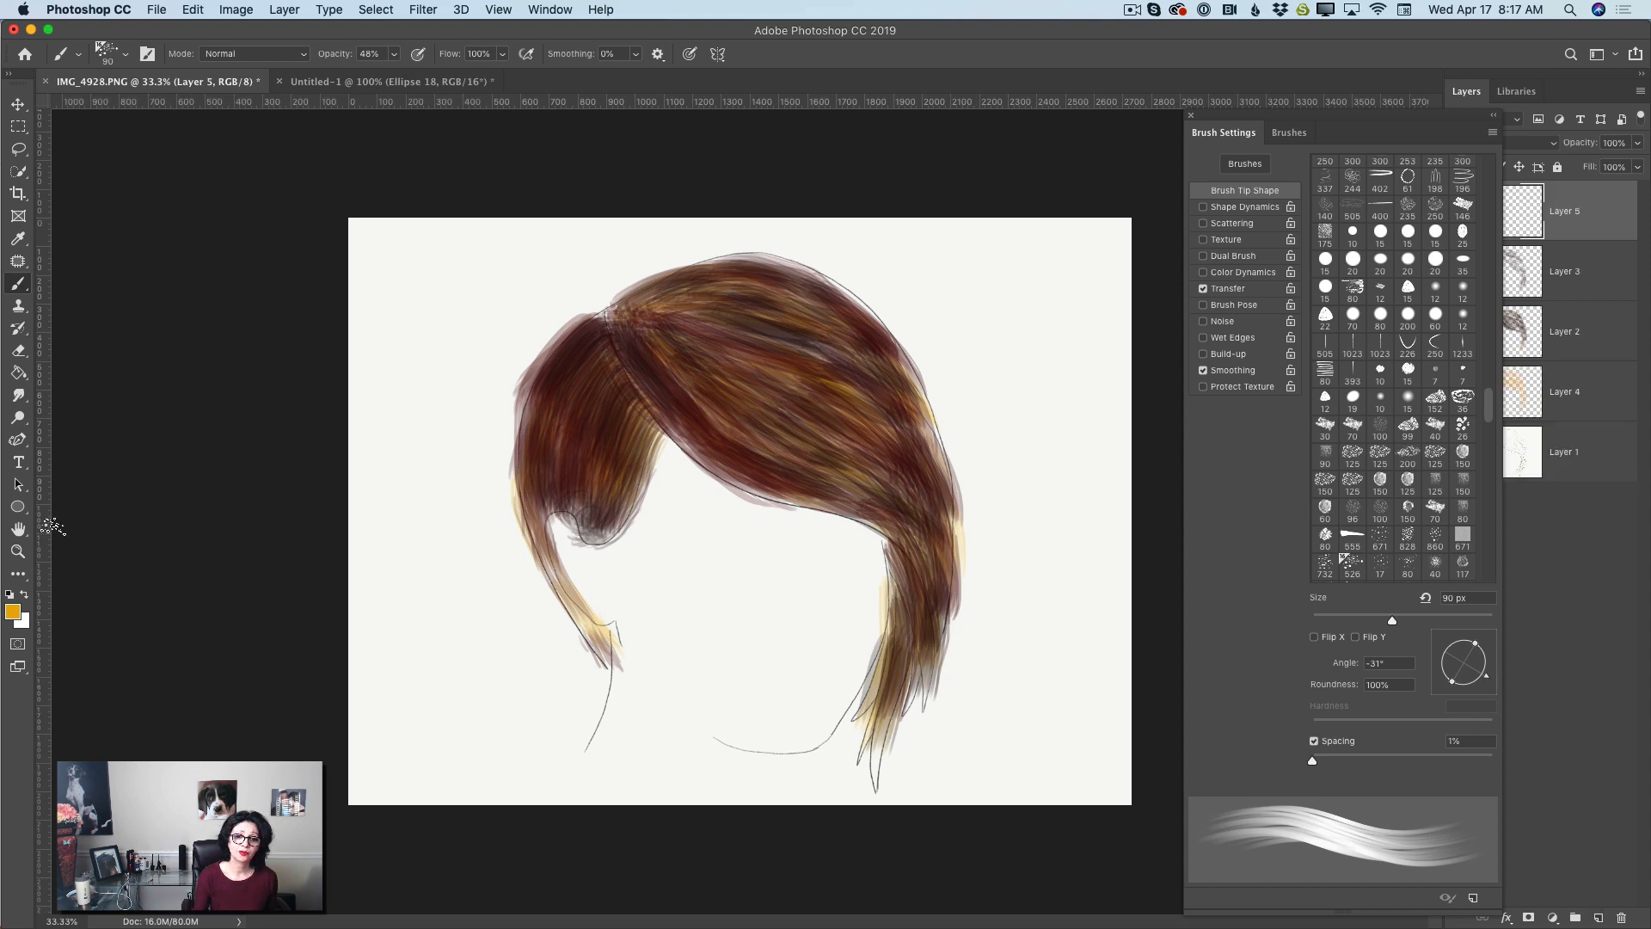
pyautogui.click(15, 612)
pyautogui.click(1211, 495)
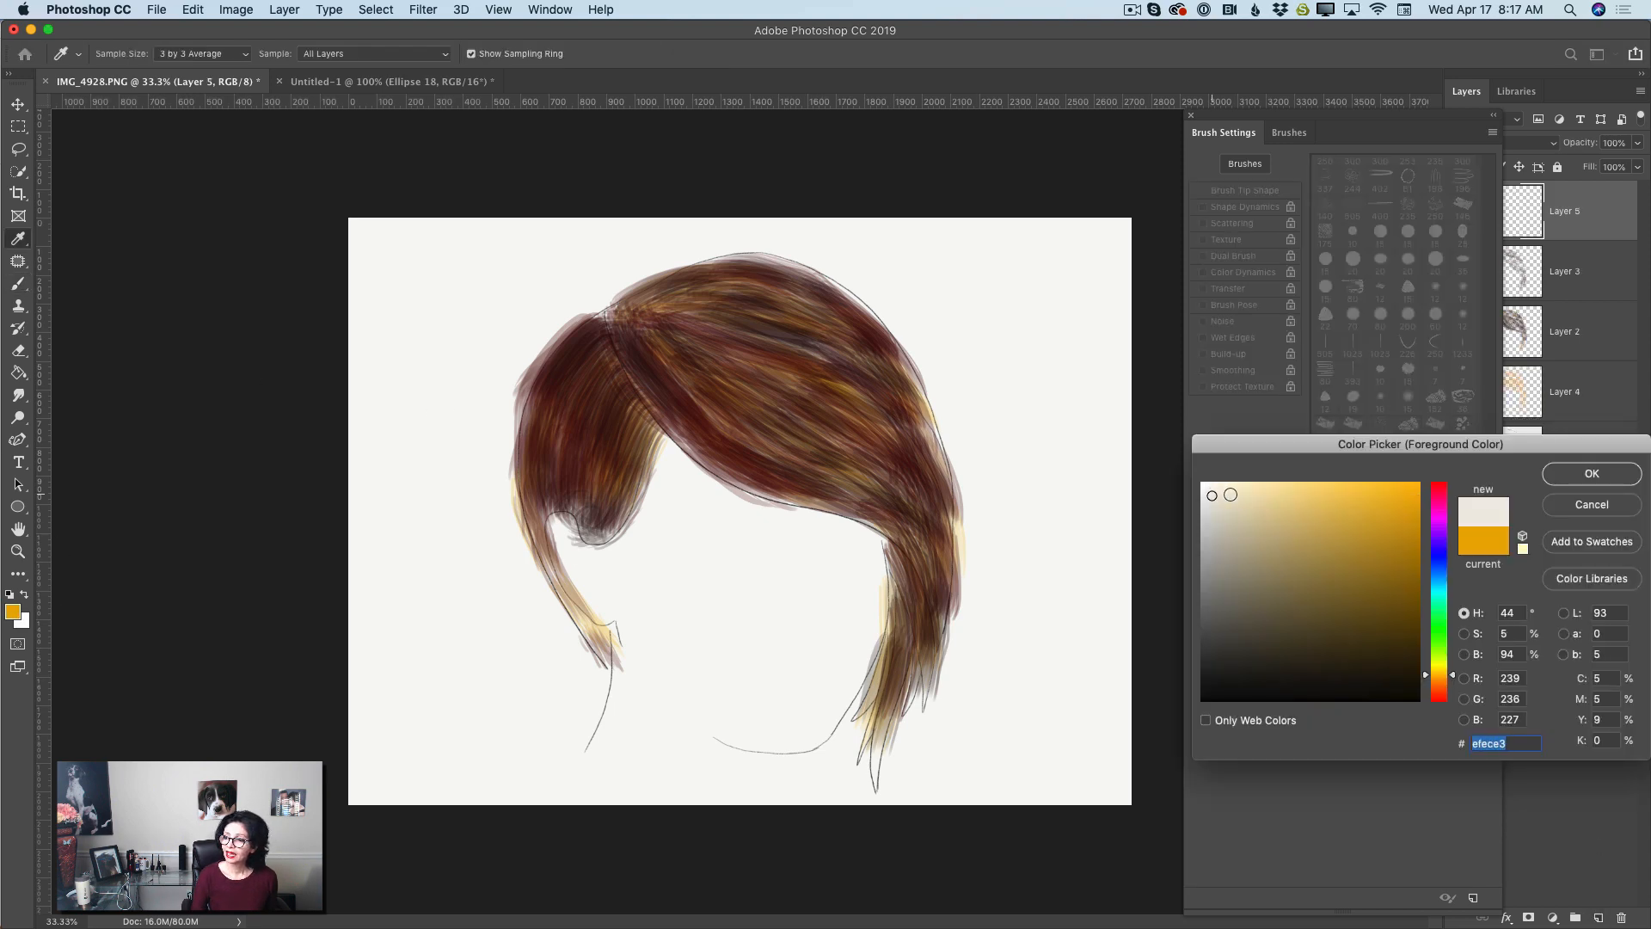
pyautogui.click(1563, 479)
# Paint faint off-white highlight strands over the short side section on Layer 5
pyautogui.moveTo(608, 344)
pyautogui.mouseDown()
pyautogui.moveTo(586, 393)
pyautogui.moveTo(550, 413)
pyautogui.moveTo(534, 464)
pyautogui.moveTo(571, 476)
pyautogui.mouseUp()
pyautogui.moveTo(624, 373); pyautogui.dragTo(590, 499)
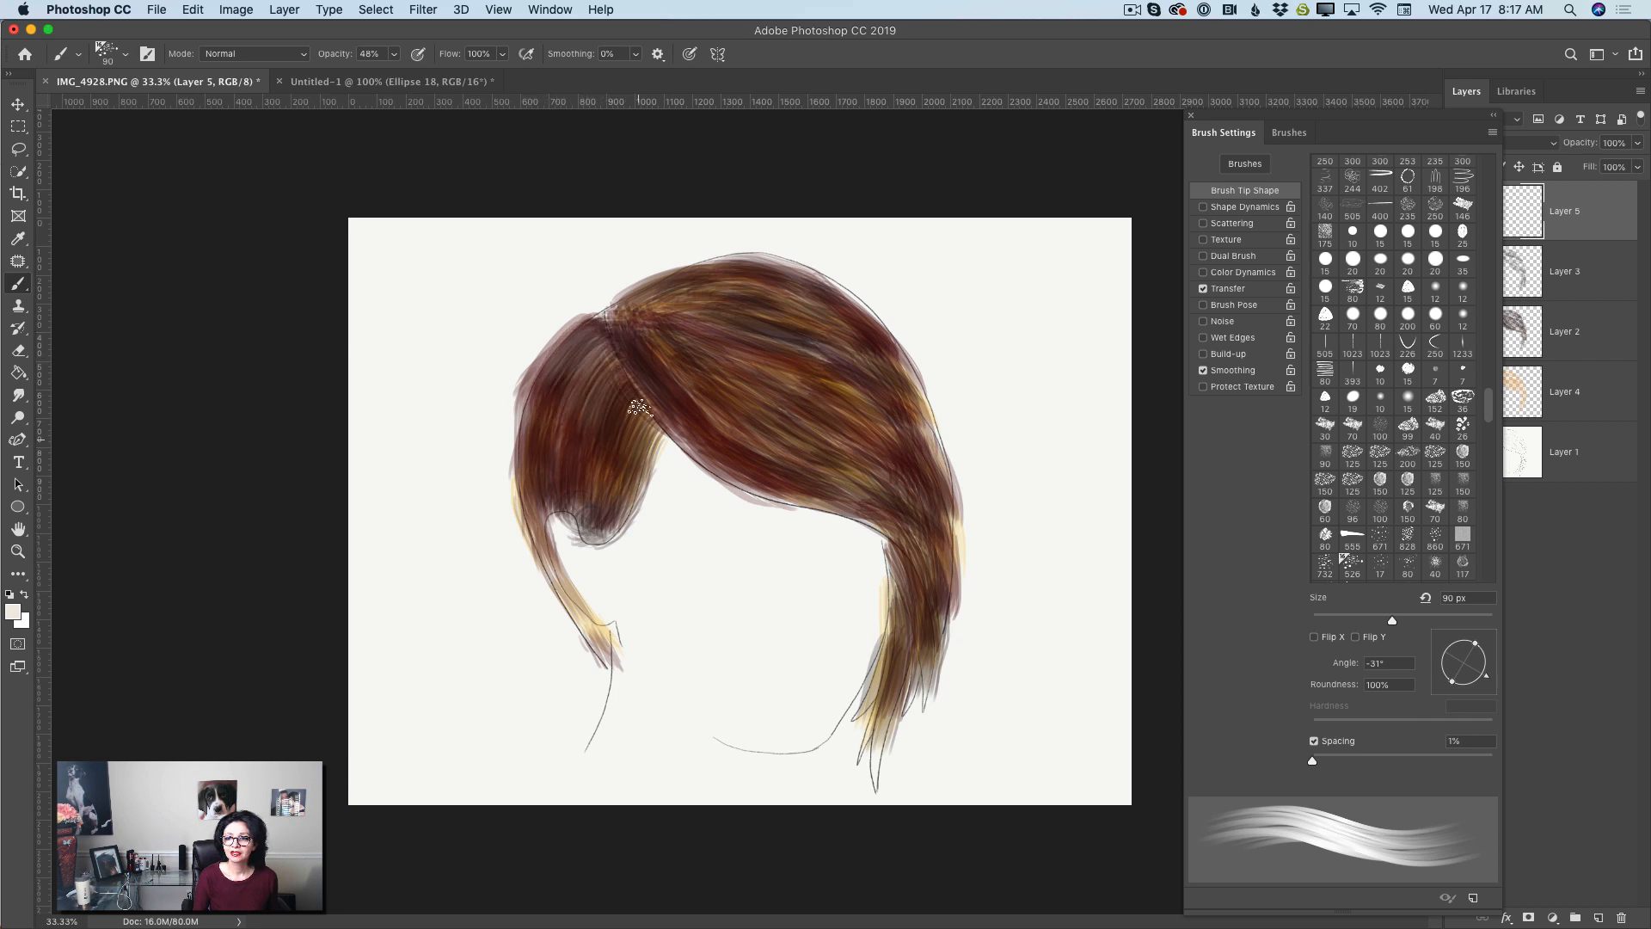
pyautogui.moveTo(640, 407)
pyautogui.mouseDown()
pyautogui.moveTo(611, 524)
pyautogui.moveTo(644, 473)
pyautogui.mouseUp()
# Paint off-white highlight strands from the parting across the crown and fringe towards the hanging section
pyautogui.moveTo(627, 311)
pyautogui.mouseDown()
pyautogui.moveTo(750, 274)
pyautogui.moveTo(832, 325)
pyautogui.mouseUp()
pyautogui.moveTo(649, 323); pyautogui.dragTo(783, 442)
pyautogui.moveTo(659, 354); pyautogui.dragTo(777, 491)
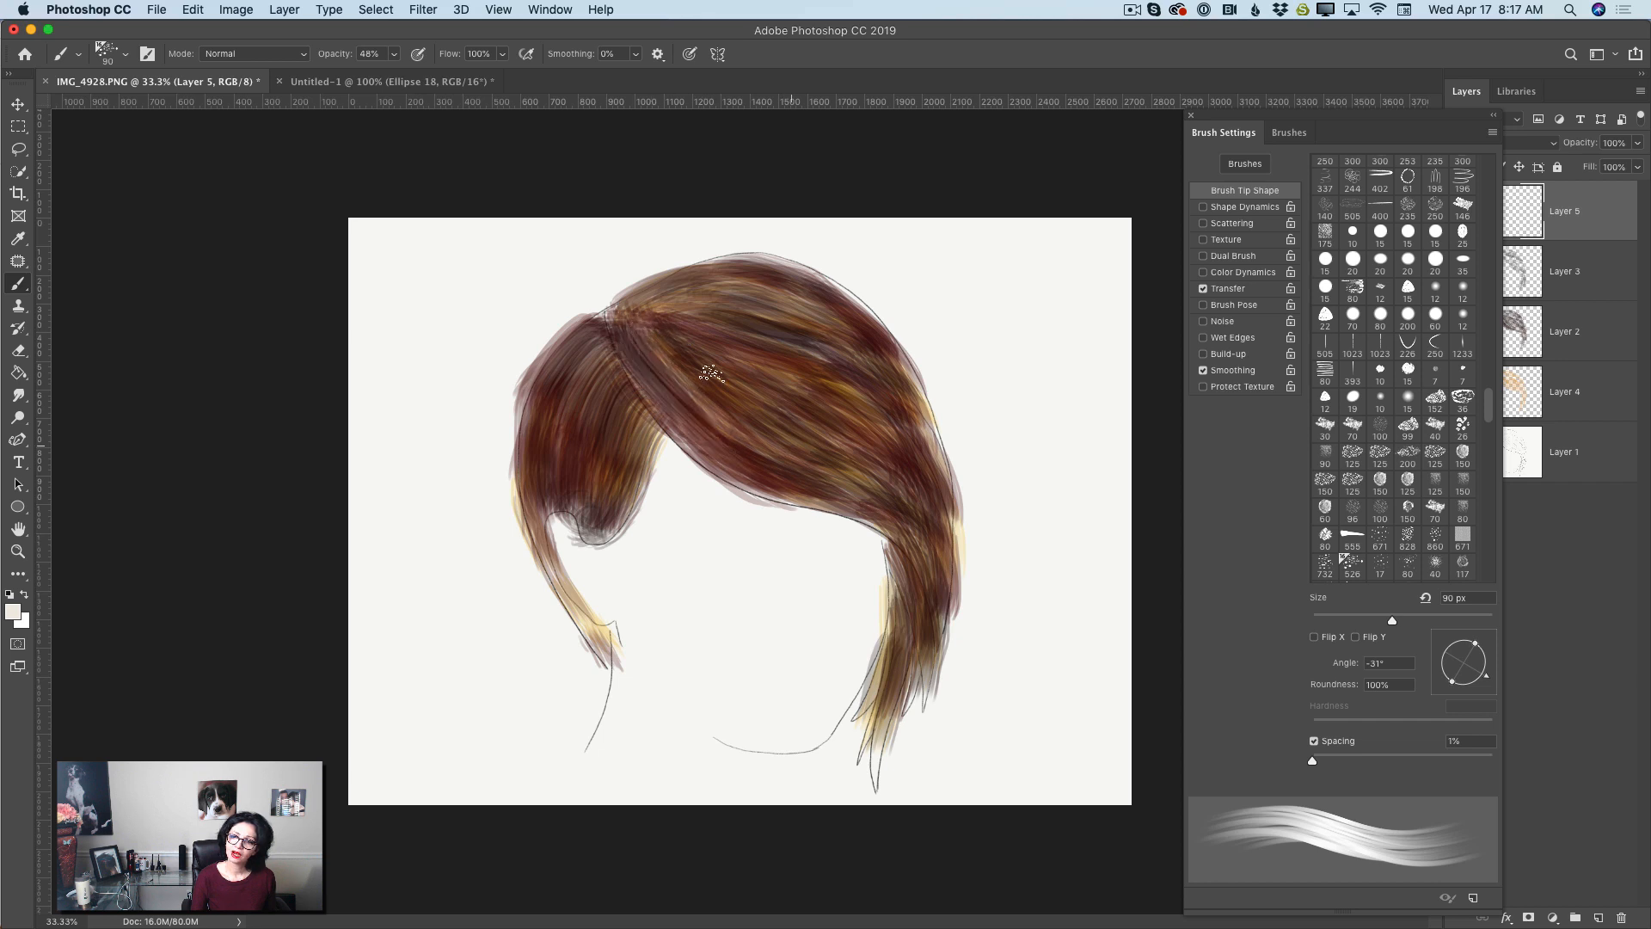
pyautogui.moveTo(712, 374)
pyautogui.mouseDown()
pyautogui.moveTo(818, 469)
pyautogui.moveTo(883, 480)
pyautogui.mouseUp()
pyautogui.moveTo(779, 378); pyautogui.dragTo(906, 483)
pyautogui.moveTo(828, 406); pyautogui.dragTo(925, 520)
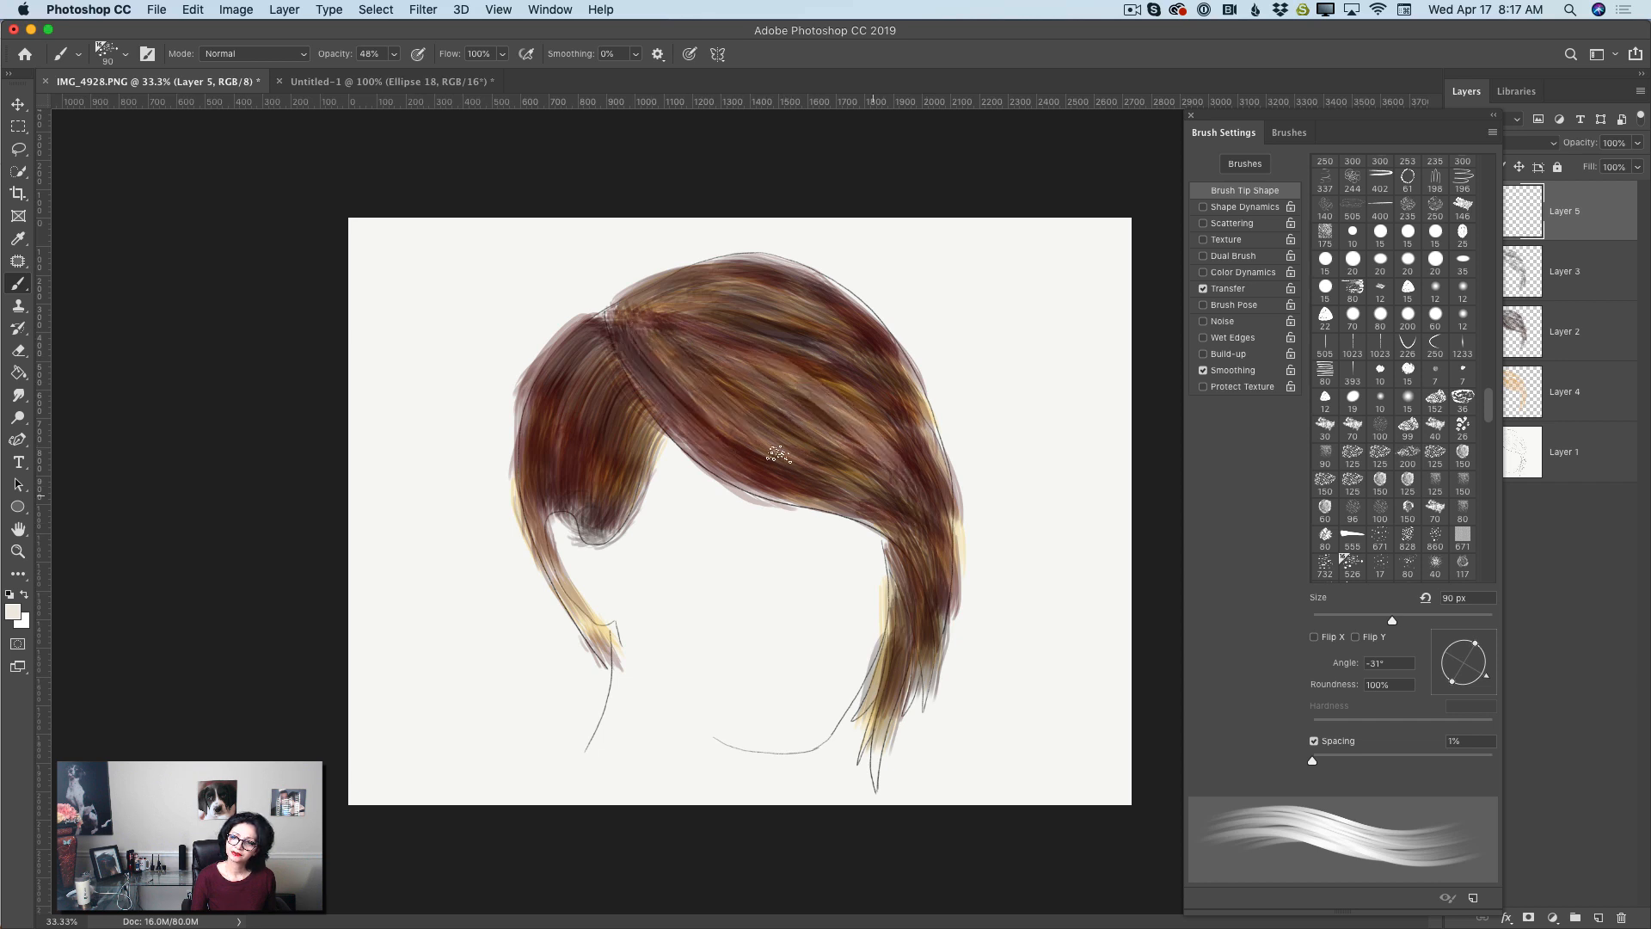
# Paint off-white highlight strands on Layer 5 across the lower fringe and down into the hanging section
pyautogui.moveTo(779, 454); pyautogui.dragTo(933, 602)
pyautogui.moveTo(904, 495); pyautogui.dragTo(933, 601)
pyautogui.moveTo(787, 413)
pyautogui.mouseDown()
pyautogui.moveTo(914, 526)
pyautogui.moveTo(870, 475)
pyautogui.mouseUp()
pyautogui.moveTo(750, 452); pyautogui.dragTo(850, 504)
pyautogui.moveTo(787, 408); pyautogui.dragTo(894, 484)
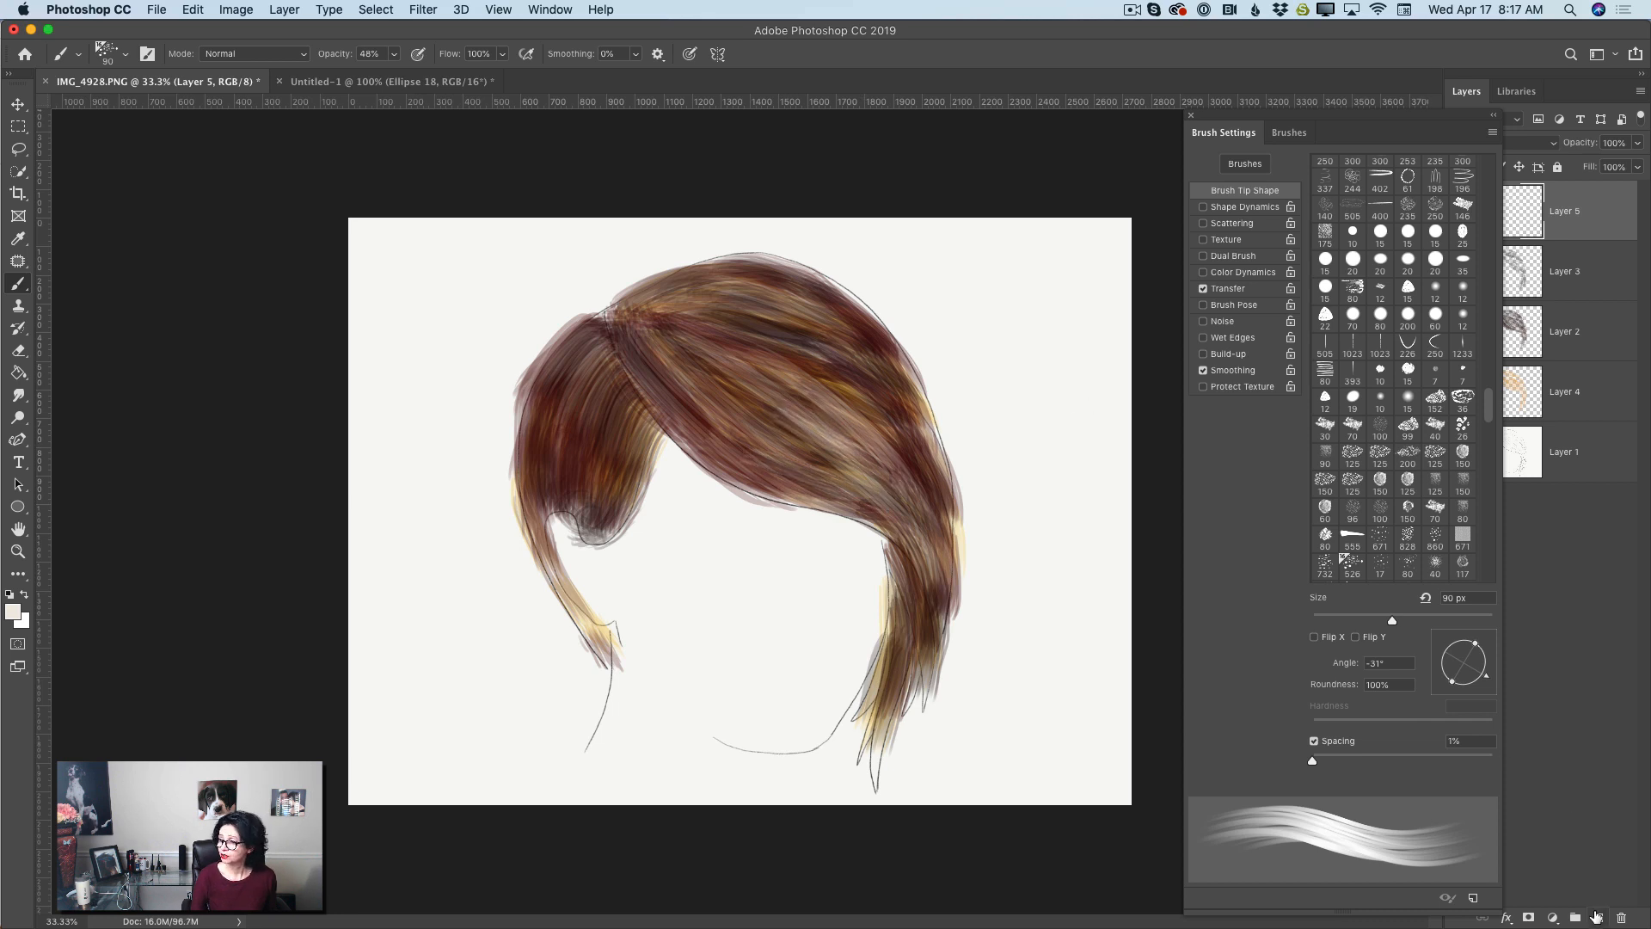
# Add a new layer above Layer 5, set the foreground color to a dark reddish brown, and return to the Brush tool
pyautogui.click(1596, 917)
pyautogui.click(16, 612)
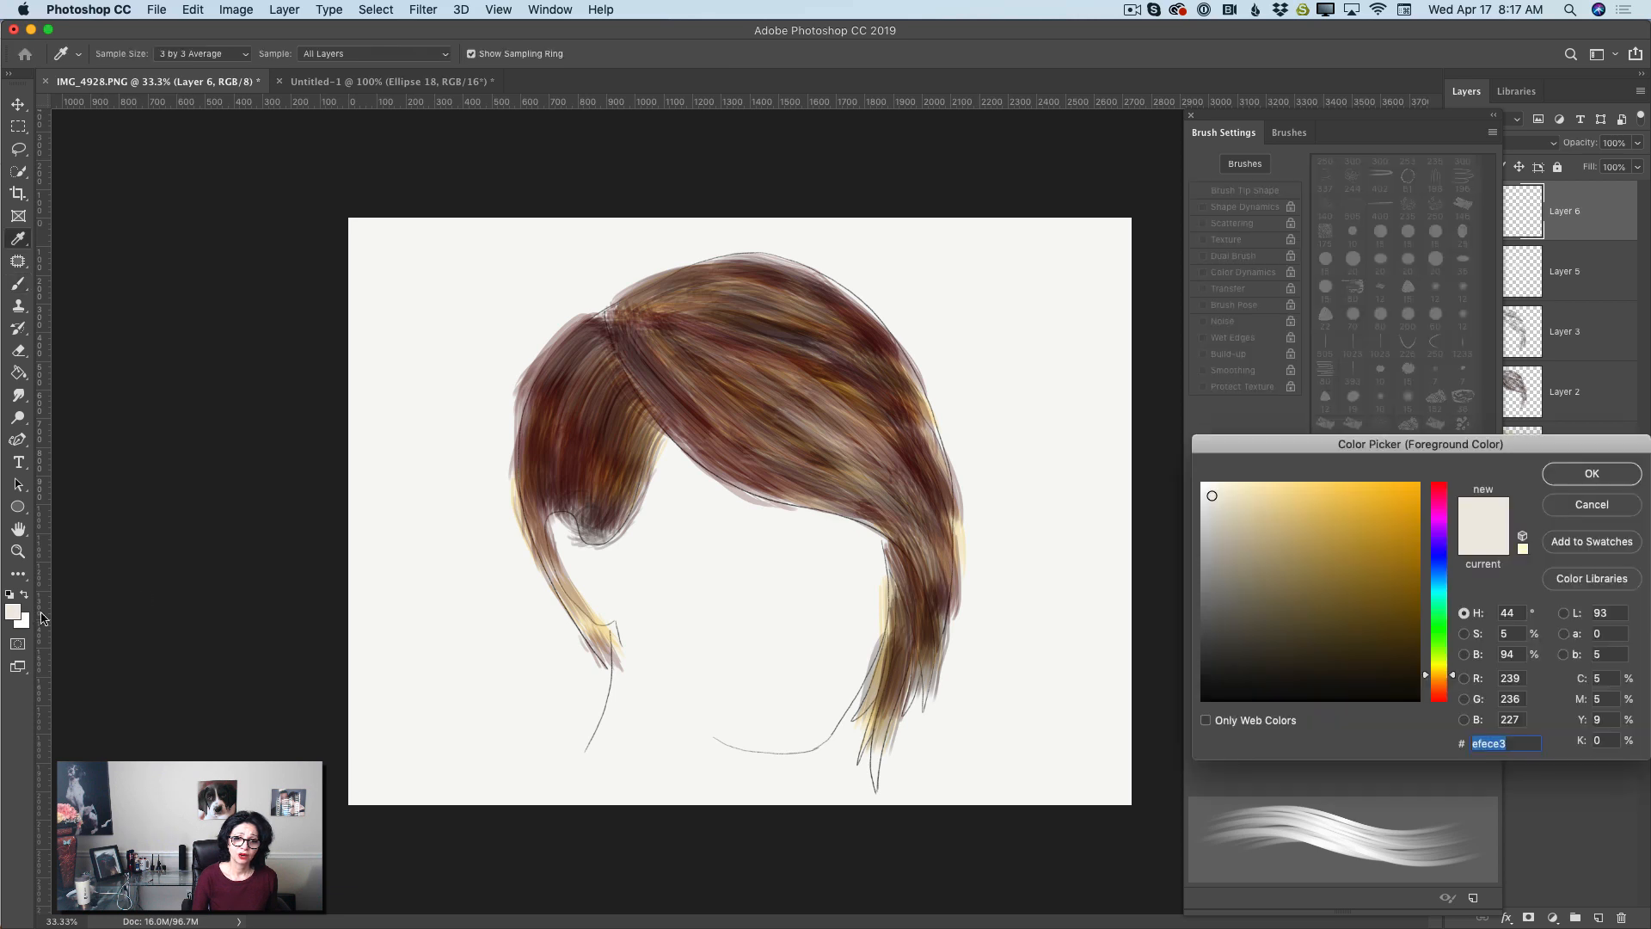
pyautogui.click(1385, 678)
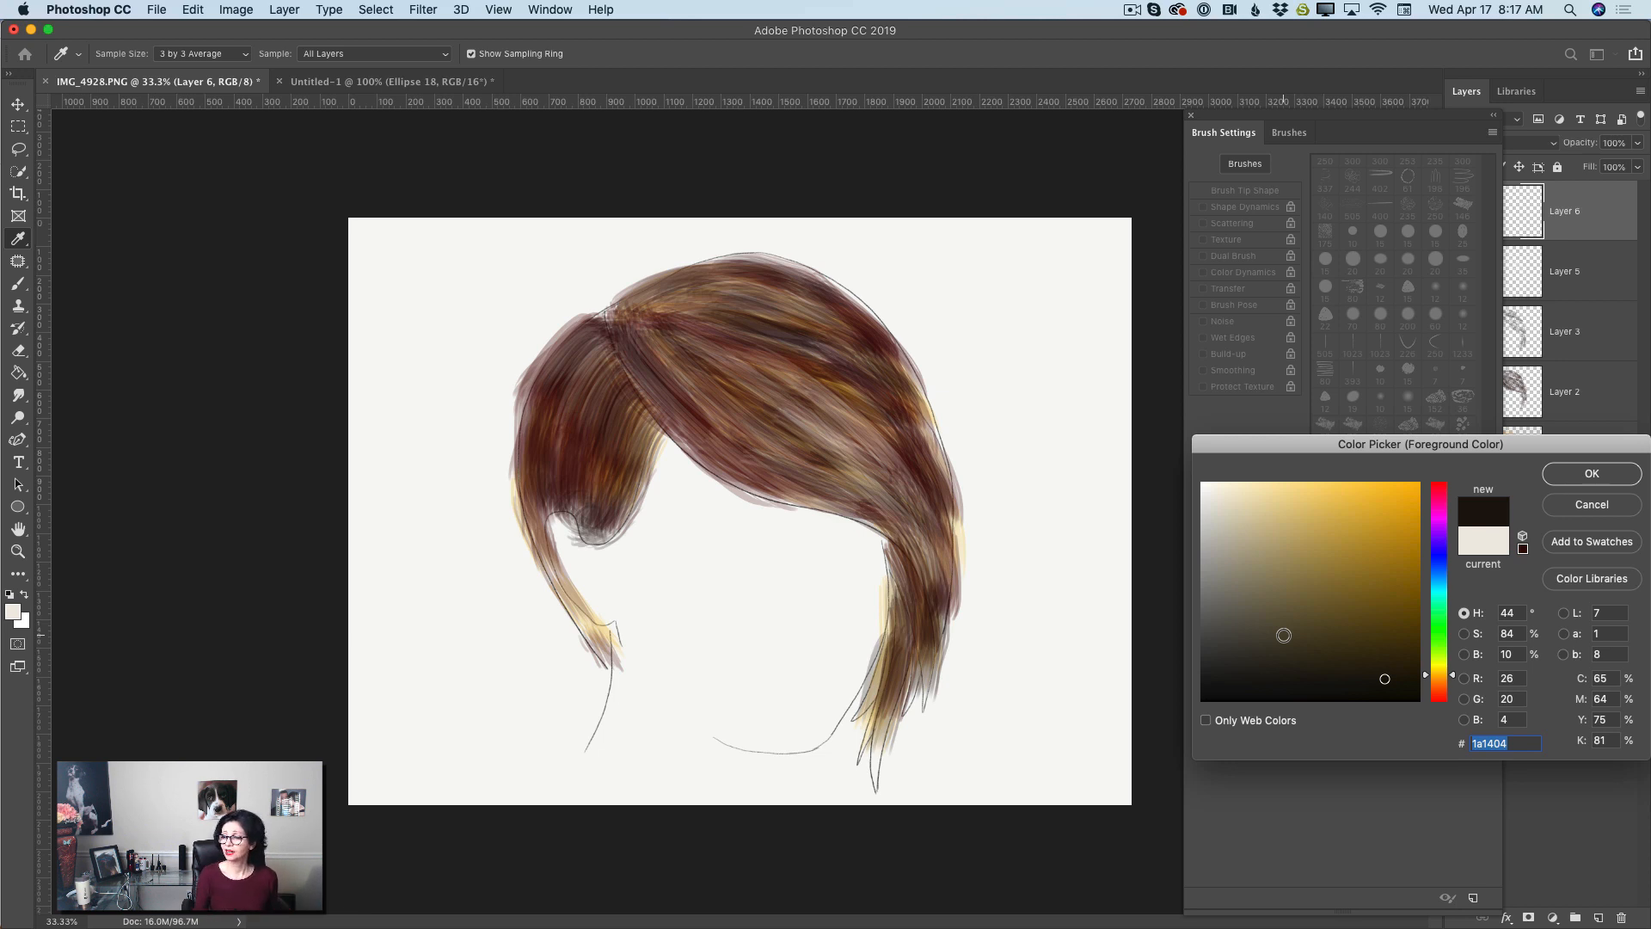
pyautogui.moveTo(1448, 684); pyautogui.dragTo(1407, 654)
pyautogui.click(1404, 667)
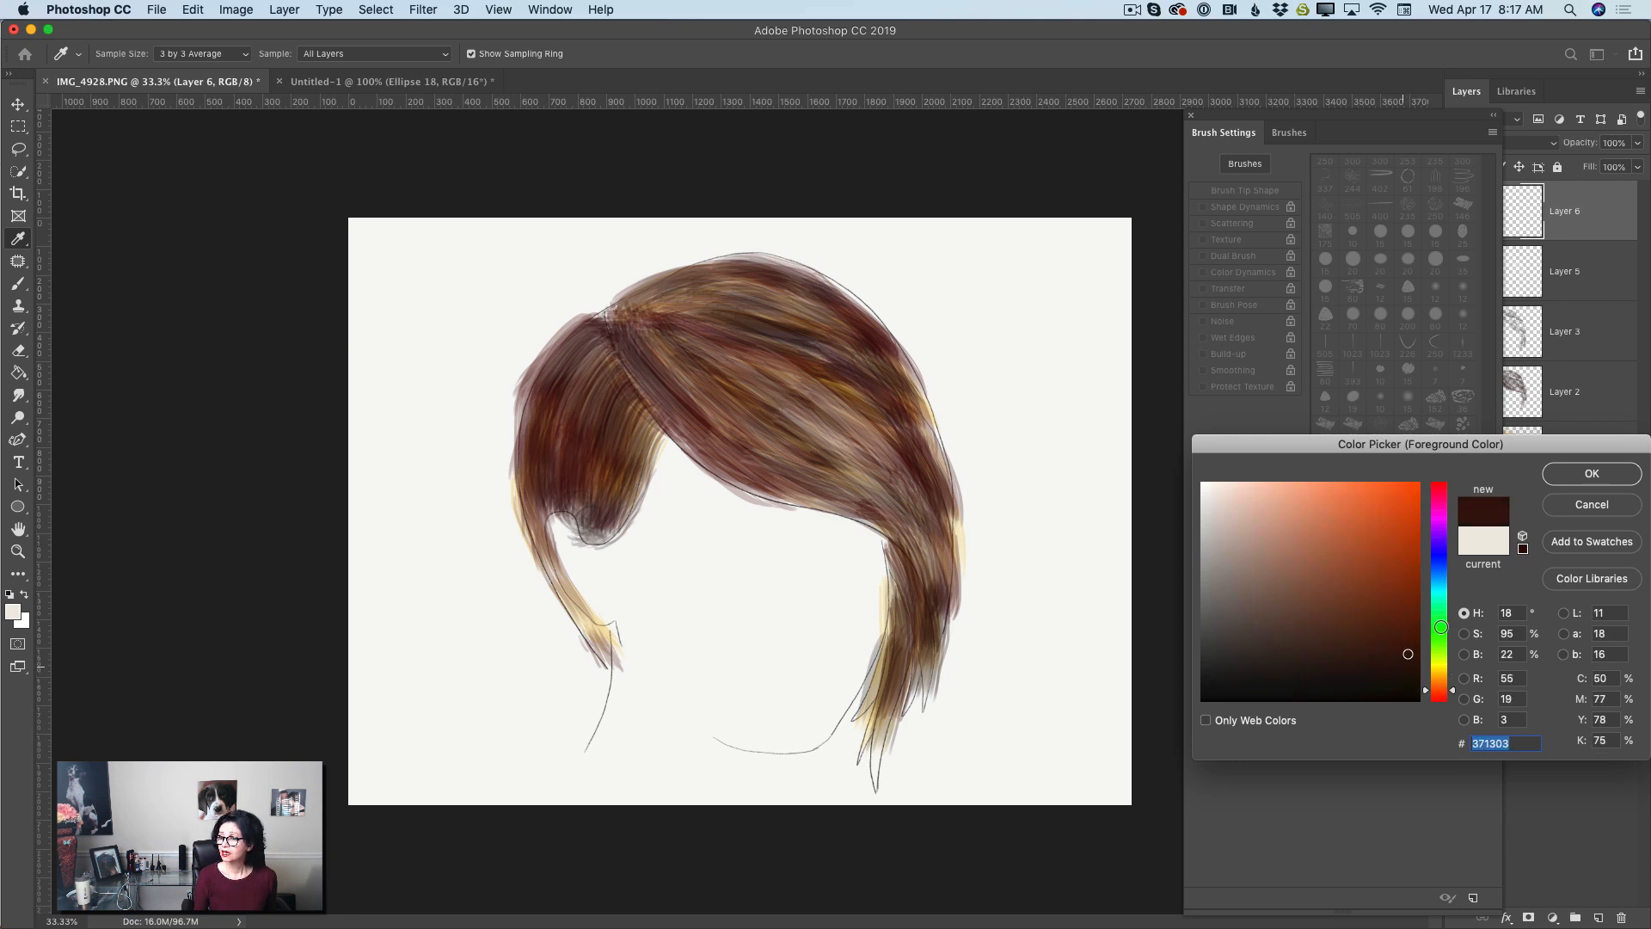
pyautogui.click(1588, 474)
pyautogui.press('b')
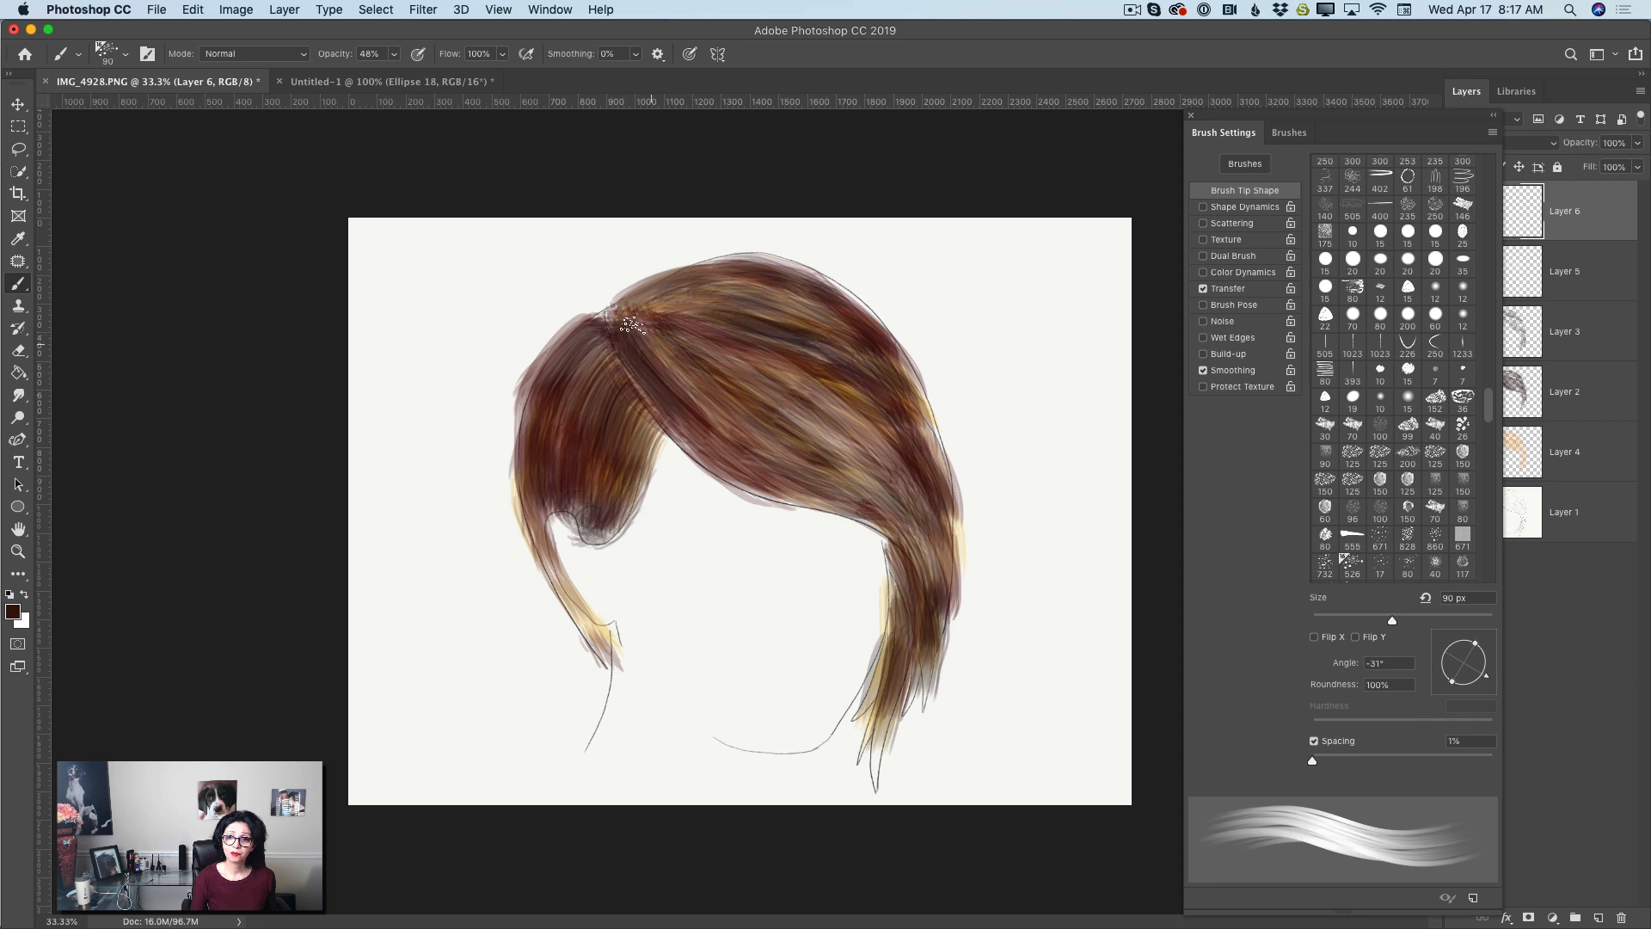
# Paint dark brown strands on Layer 6 from the parting diagonally across the middle of the fringe
pyautogui.moveTo(630, 324)
pyautogui.mouseDown()
pyautogui.moveTo(688, 382)
pyautogui.moveTo(704, 388)
pyautogui.moveTo(639, 326)
pyautogui.moveTo(743, 390)
pyautogui.moveTo(689, 360)
pyautogui.moveTo(715, 352)
pyautogui.moveTo(859, 447)
pyautogui.mouseUp()
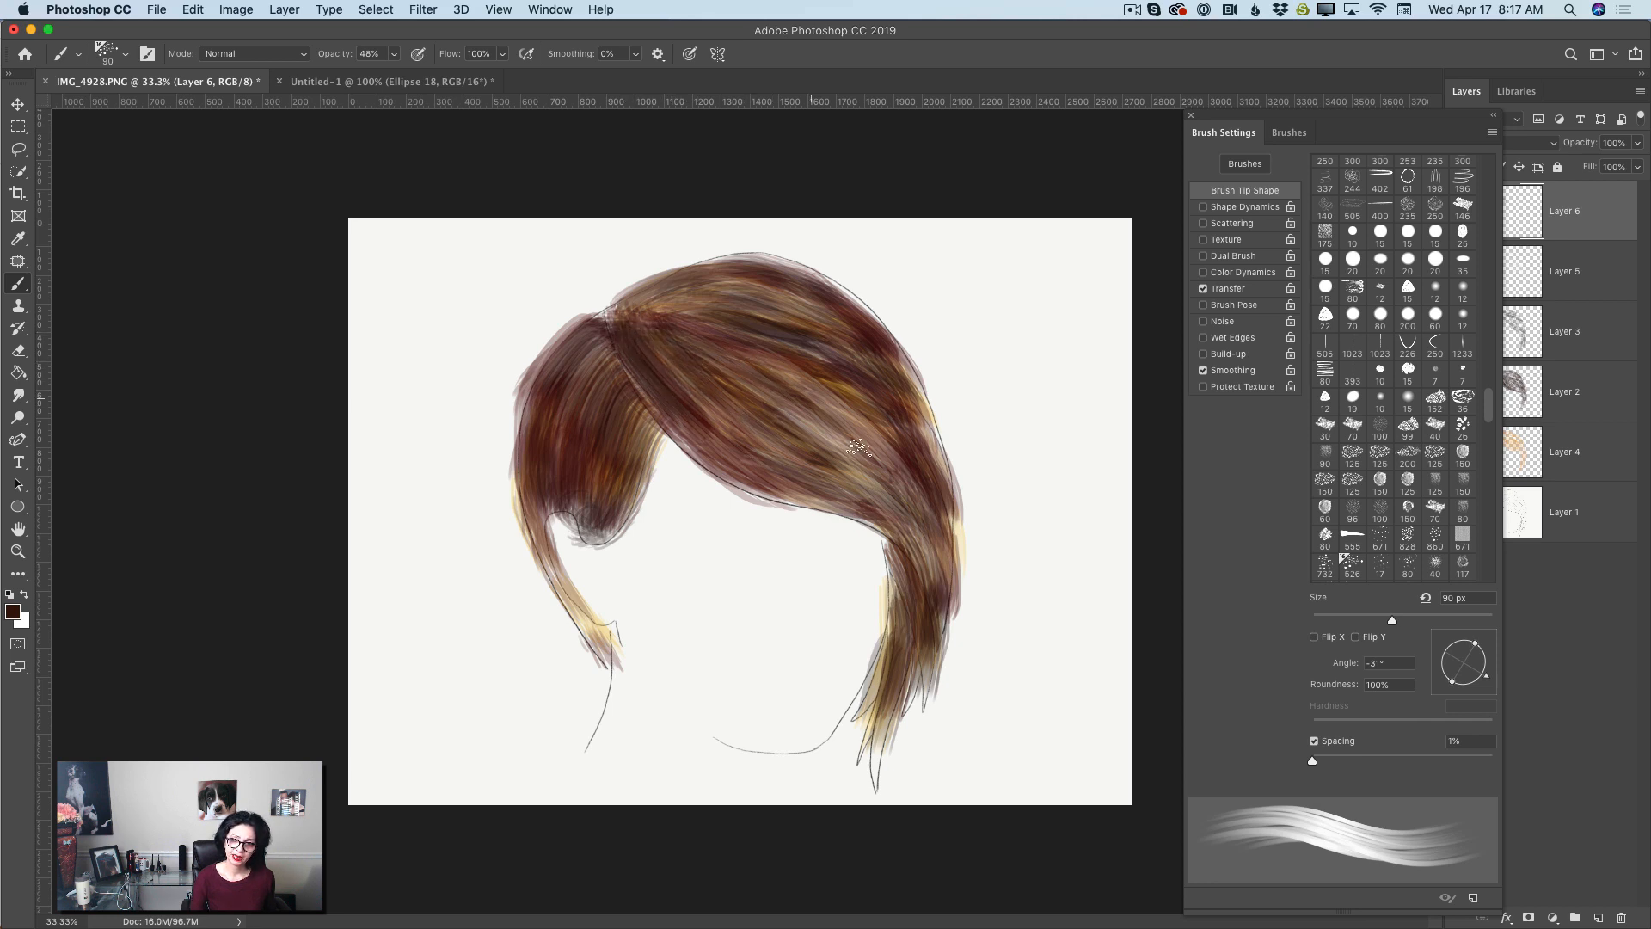
pyautogui.moveTo(710, 369)
pyautogui.mouseDown()
pyautogui.moveTo(880, 482)
pyautogui.moveTo(743, 358)
pyautogui.moveTo(872, 455)
pyautogui.mouseUp()
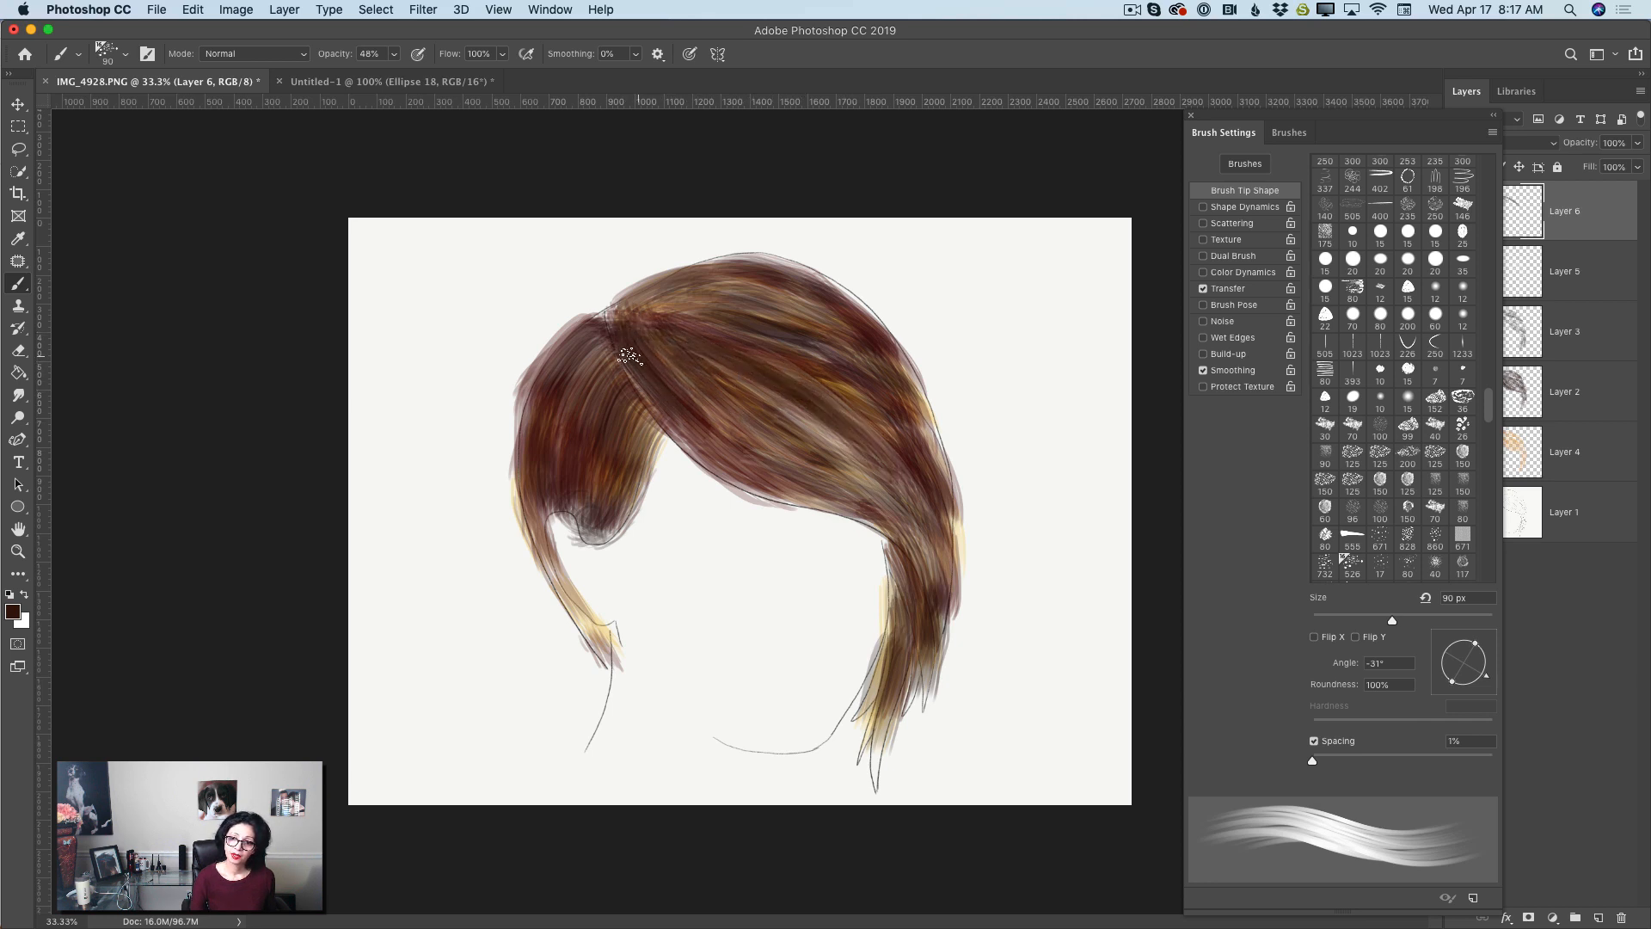
pyautogui.moveTo(630, 357); pyautogui.dragTo(745, 442)
pyautogui.moveTo(675, 375); pyautogui.dragTo(776, 456)
pyautogui.moveTo(669, 345); pyautogui.dragTo(784, 436)
pyautogui.moveTo(725, 370); pyautogui.dragTo(836, 444)
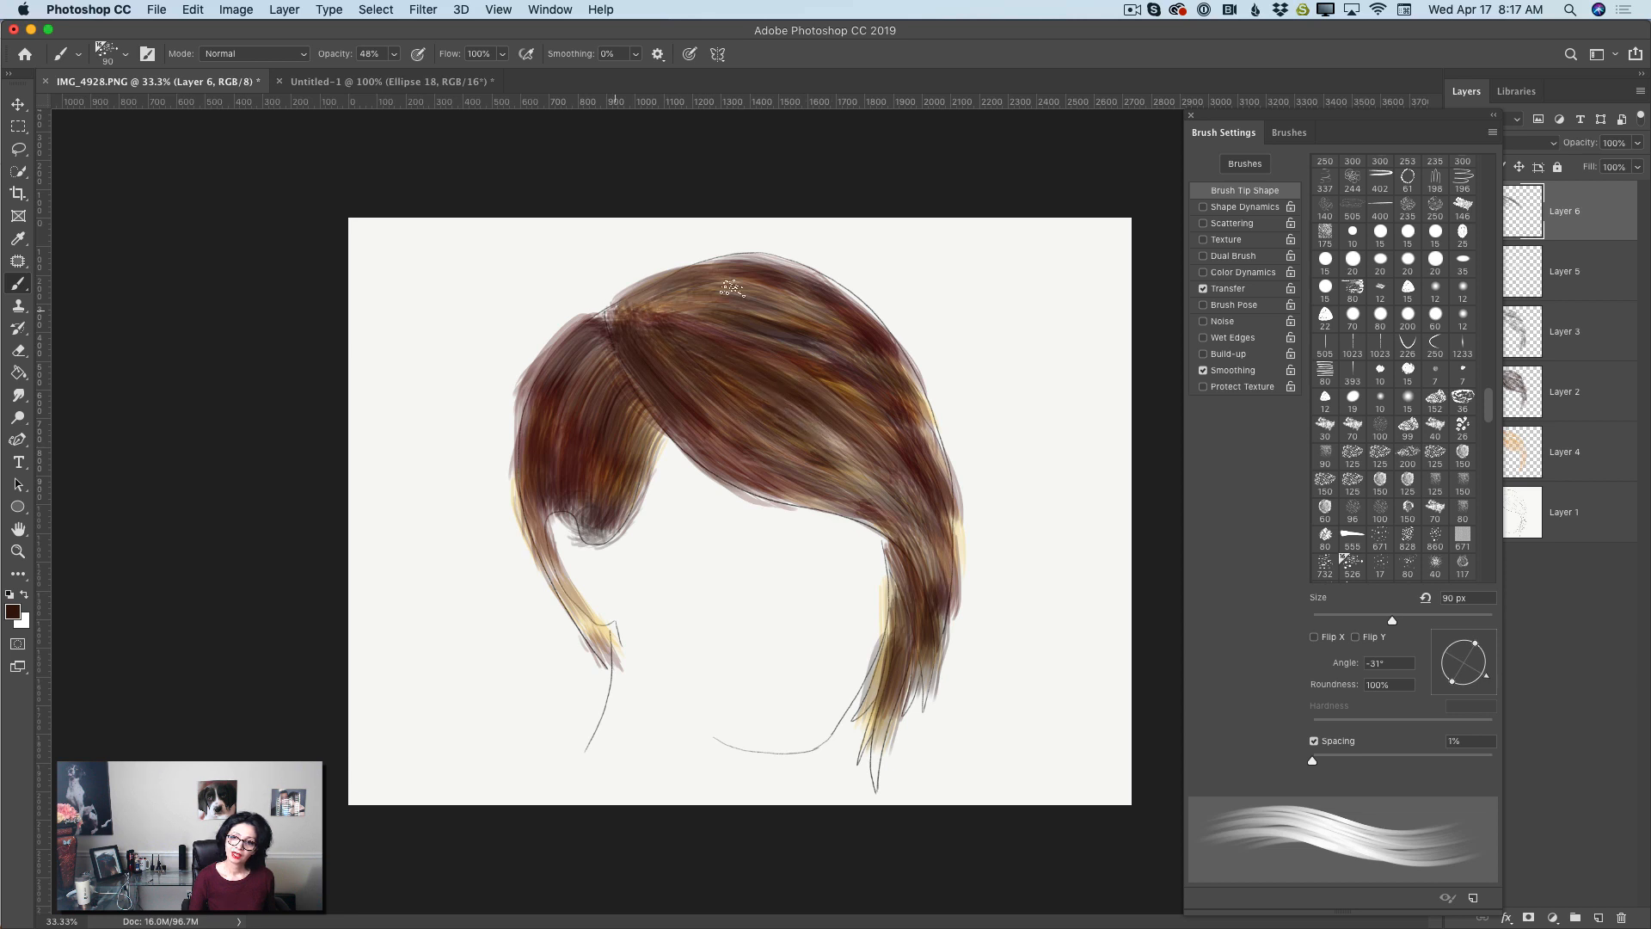
# Paint dark brown strands over the crown and along the fringe's lower edge on Layer 6
pyautogui.moveTo(732, 289); pyautogui.dragTo(813, 330)
pyautogui.moveTo(649, 312); pyautogui.dragTo(817, 348)
pyautogui.moveTo(667, 303)
pyautogui.mouseDown()
pyautogui.moveTo(812, 329)
pyautogui.moveTo(717, 280)
pyautogui.moveTo(841, 343)
pyautogui.mouseUp()
pyautogui.moveTo(715, 279); pyautogui.dragTo(858, 351)
pyautogui.moveTo(757, 298)
pyautogui.mouseDown()
pyautogui.moveTo(812, 314)
pyautogui.moveTo(913, 390)
pyautogui.mouseUp()
pyautogui.moveTo(761, 416); pyautogui.dragTo(874, 483)
pyautogui.moveTo(735, 434); pyautogui.dragTo(847, 499)
pyautogui.moveTo(707, 447); pyautogui.dragTo(863, 511)
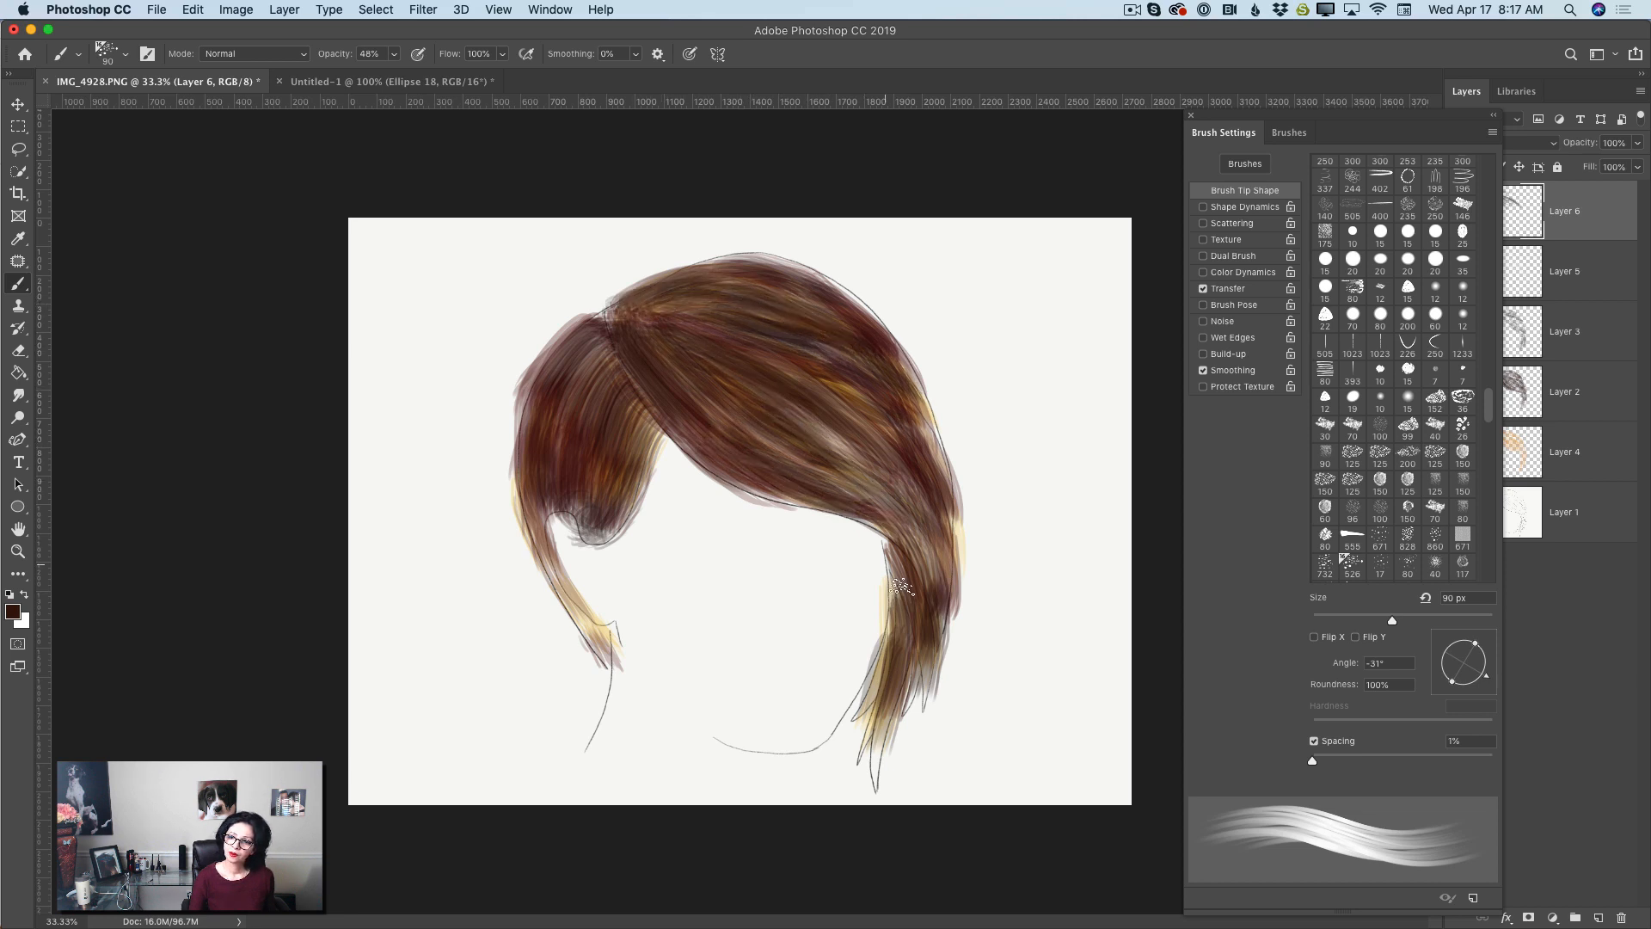
# Darken the hanging section, the thin strand behind the ear and the short side section with dark brown strokes
pyautogui.moveTo(902, 568)
pyautogui.mouseDown()
pyautogui.moveTo(930, 658)
pyautogui.moveTo(892, 555)
pyautogui.moveTo(911, 595)
pyautogui.moveTo(896, 710)
pyautogui.moveTo(896, 600)
pyautogui.moveTo(856, 748)
pyautogui.mouseUp()
pyautogui.moveTo(541, 522); pyautogui.dragTo(610, 647)
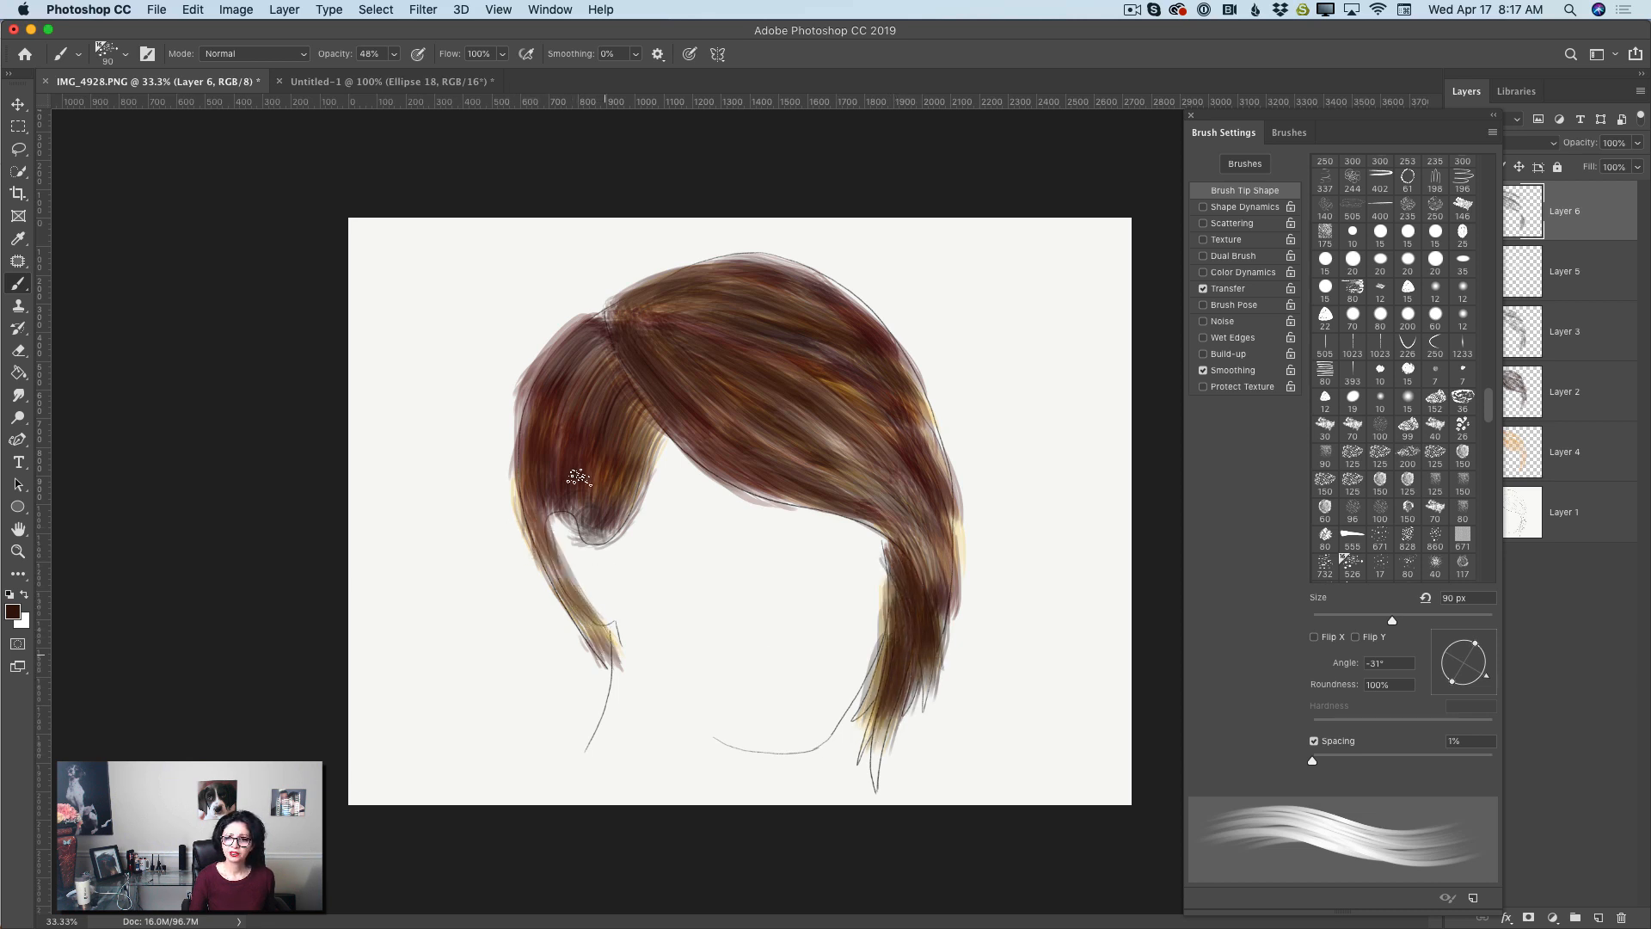
pyautogui.moveTo(597, 338)
pyautogui.mouseDown()
pyautogui.moveTo(550, 464)
pyautogui.moveTo(590, 438)
pyautogui.moveTo(568, 455)
pyautogui.mouseUp()
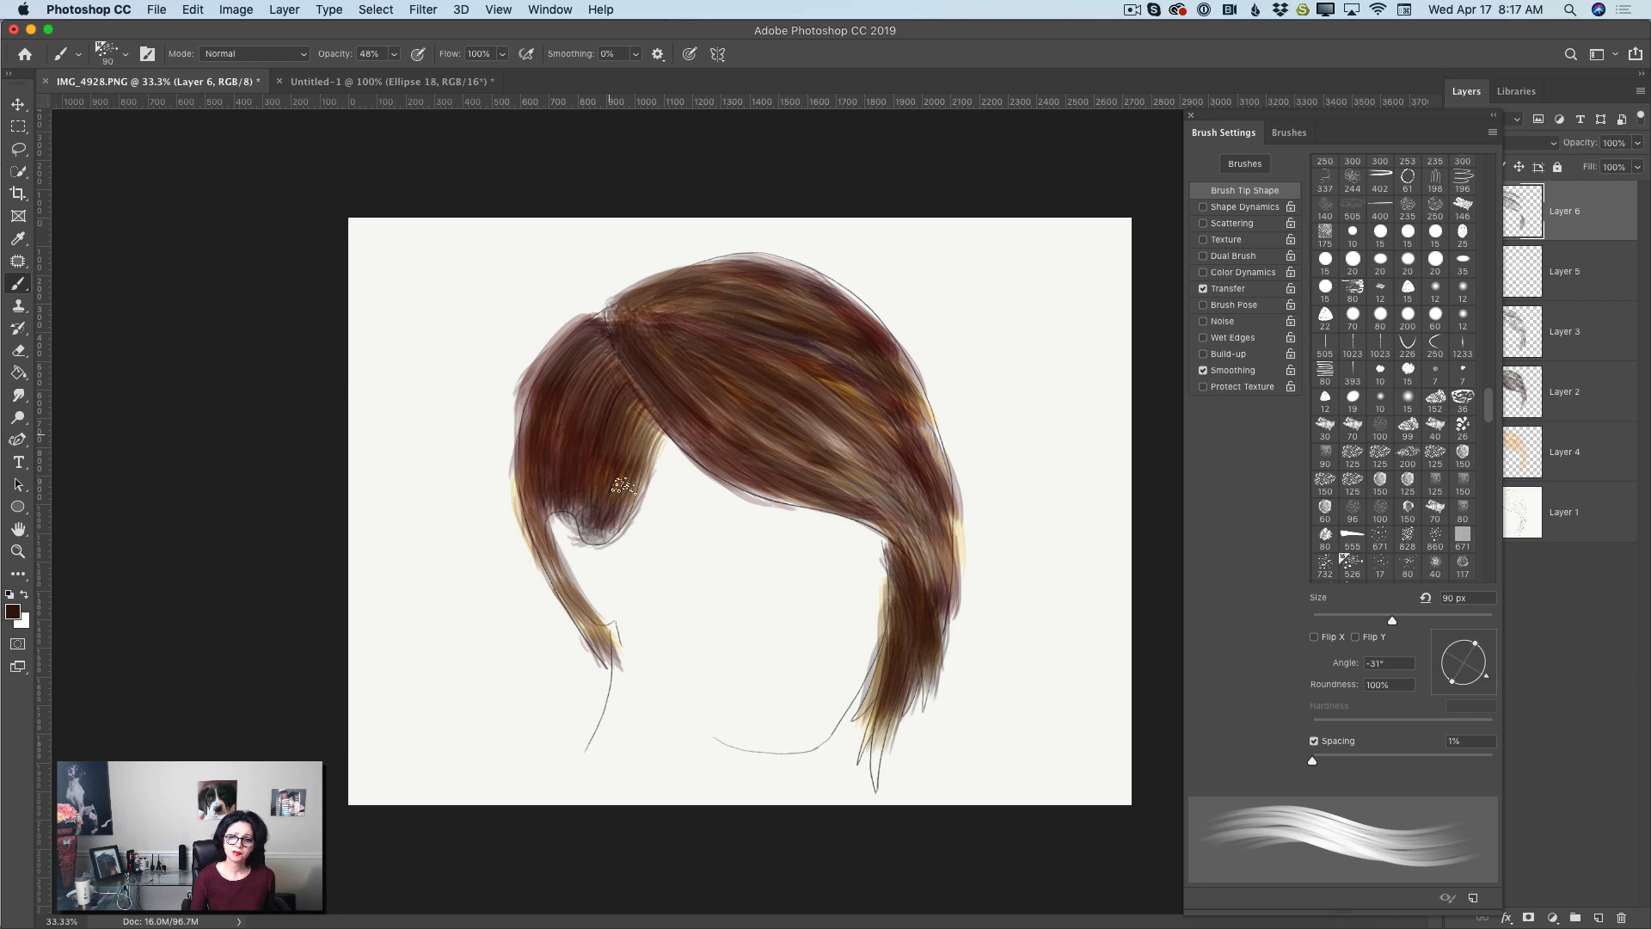
pyautogui.moveTo(644, 417); pyautogui.dragTo(630, 510)
# Deepen the crown with dark brown strands from the parting along the top of the head on Layer 6
pyautogui.moveTo(614, 310); pyautogui.dragTo(727, 265)
pyautogui.moveTo(679, 265); pyautogui.dragTo(812, 276)
pyautogui.moveTo(733, 290); pyautogui.dragTo(831, 313)
pyautogui.moveTo(675, 317)
pyautogui.mouseDown()
pyautogui.moveTo(834, 332)
pyautogui.moveTo(655, 309)
pyautogui.moveTo(841, 343)
pyautogui.mouseUp()
pyautogui.moveTo(755, 279); pyautogui.dragTo(834, 319)
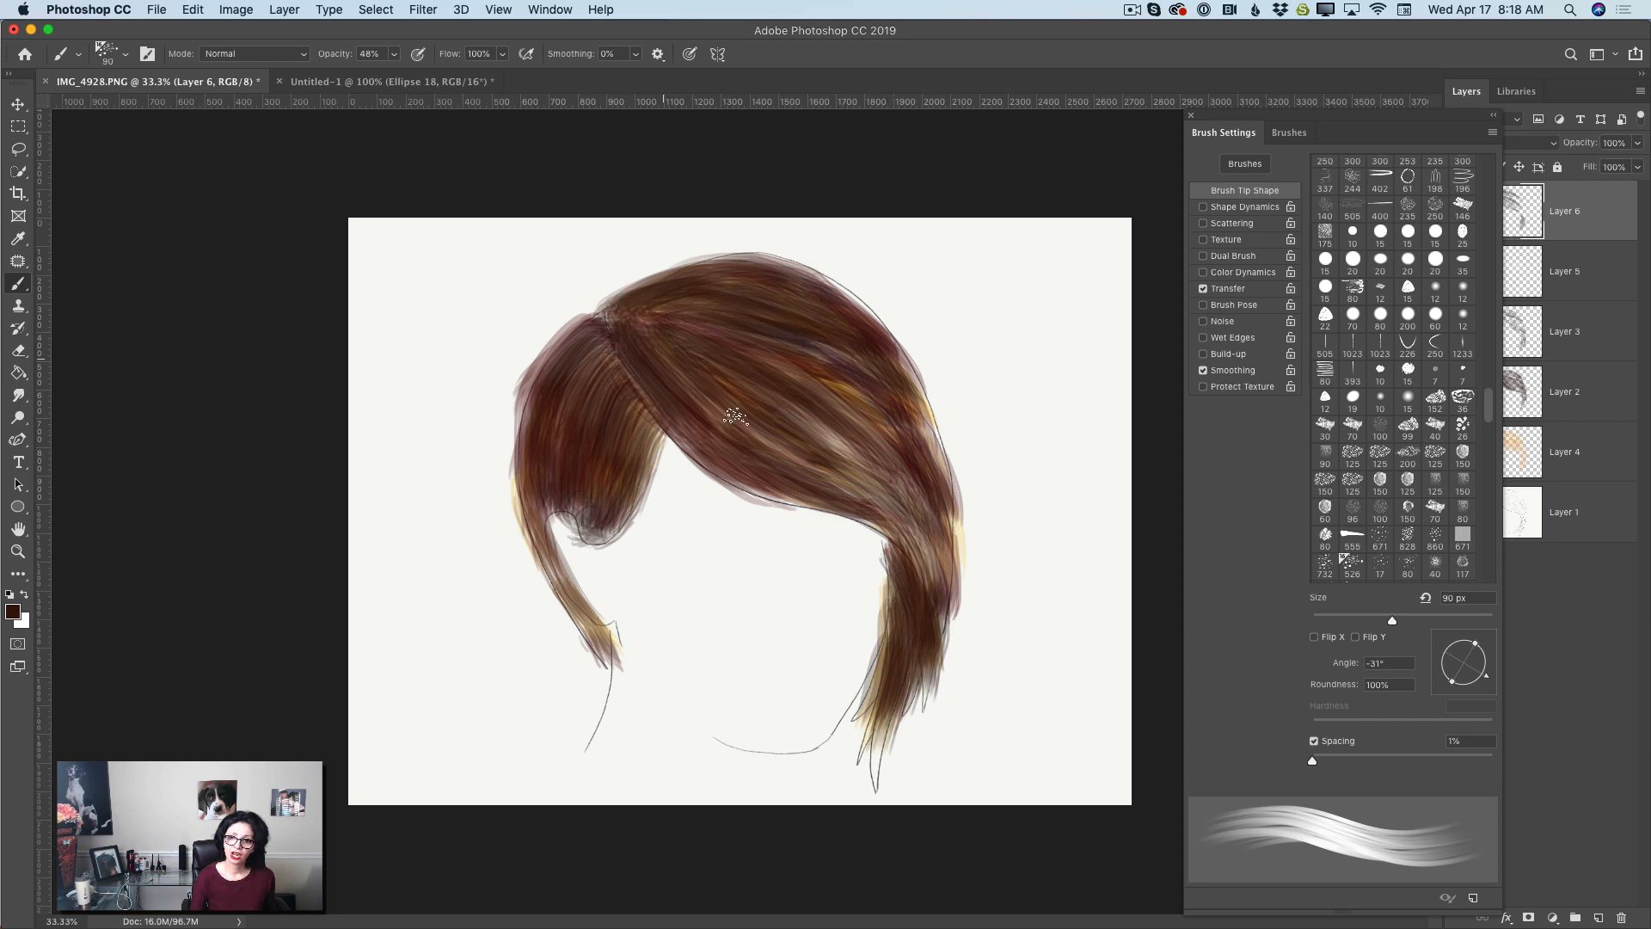
pyautogui.moveTo(632, 320); pyautogui.dragTo(790, 371)
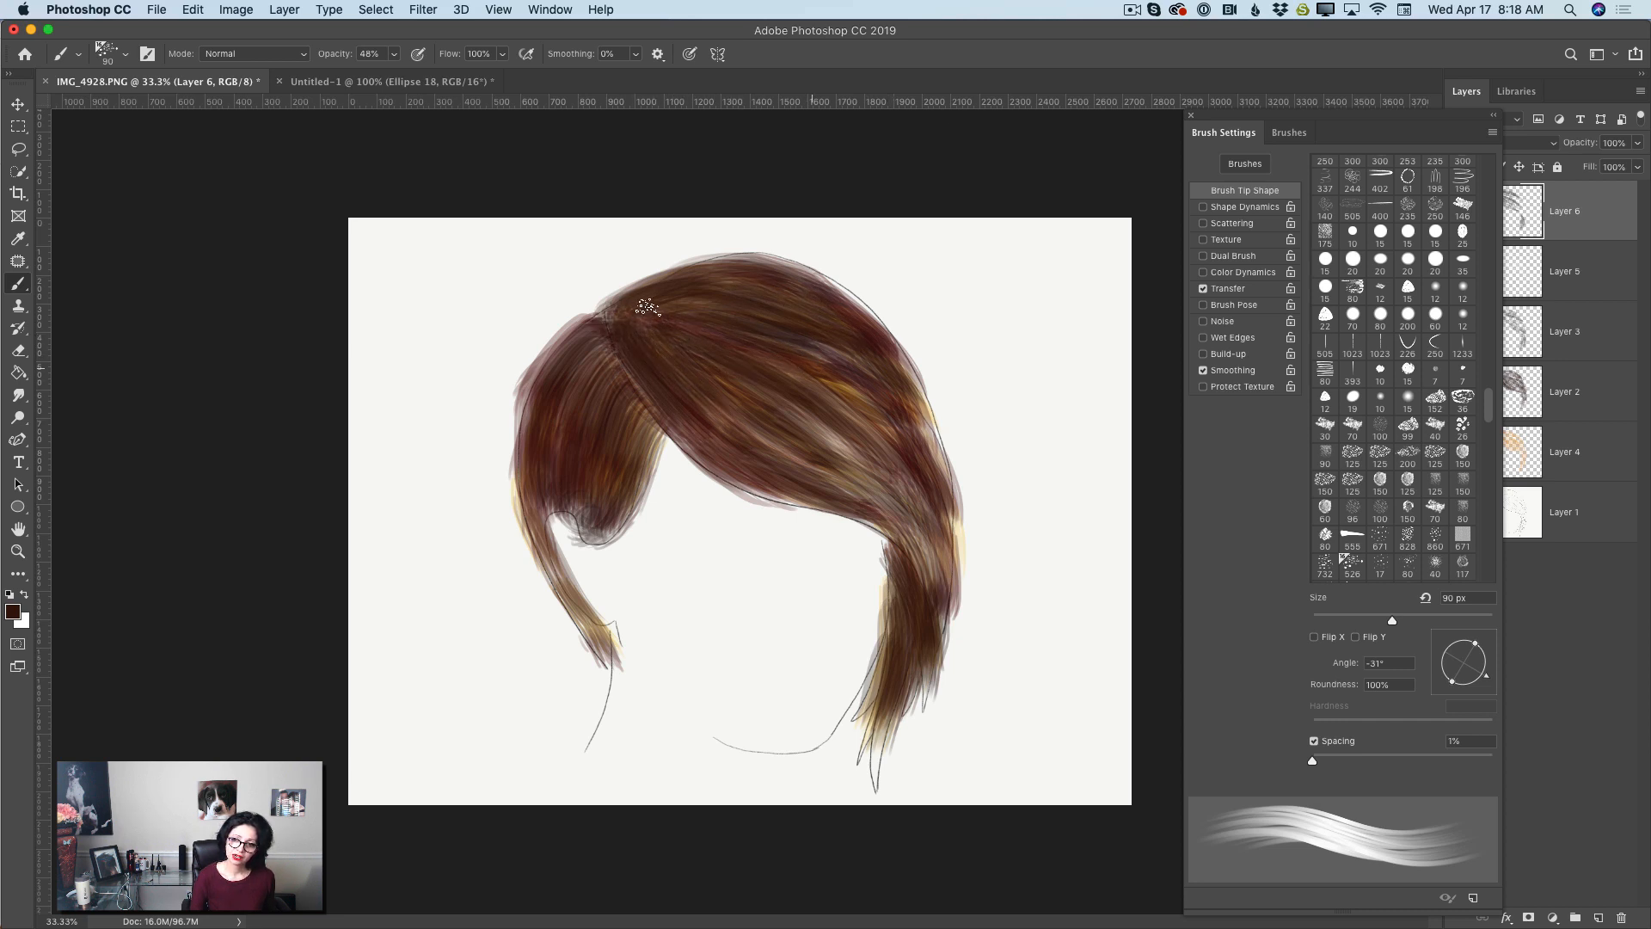
# Paint dark brown strands from the parting to the back edge and down to the start of the hanging section
pyautogui.moveTo(651, 307)
pyautogui.mouseDown()
pyautogui.moveTo(865, 395)
pyautogui.moveTo(897, 432)
pyautogui.mouseUp()
pyautogui.moveTo(831, 372)
pyautogui.mouseDown()
pyautogui.moveTo(907, 453)
pyautogui.moveTo(936, 456)
pyautogui.mouseUp()
pyautogui.moveTo(849, 331); pyautogui.dragTo(951, 478)
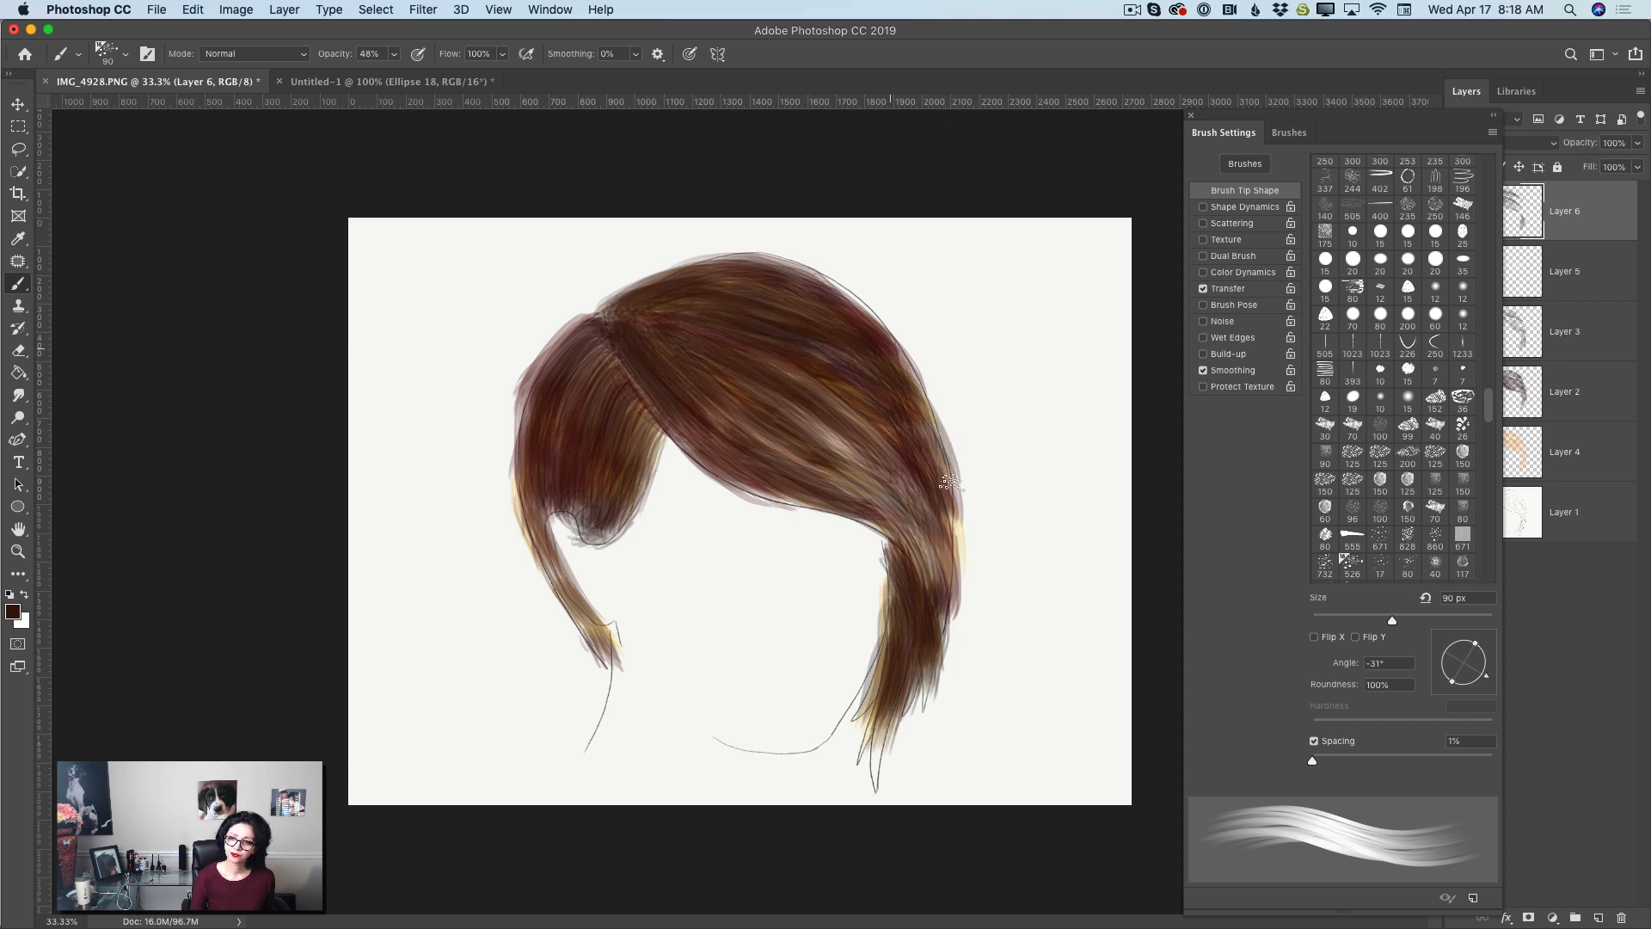
pyautogui.moveTo(899, 354); pyautogui.dragTo(955, 486)
pyautogui.moveTo(912, 420); pyautogui.dragTo(944, 551)
pyautogui.moveTo(806, 414); pyautogui.dragTo(900, 500)
pyautogui.moveTo(788, 465); pyautogui.dragTo(918, 540)
pyautogui.moveTo(891, 451); pyautogui.dragTo(929, 562)
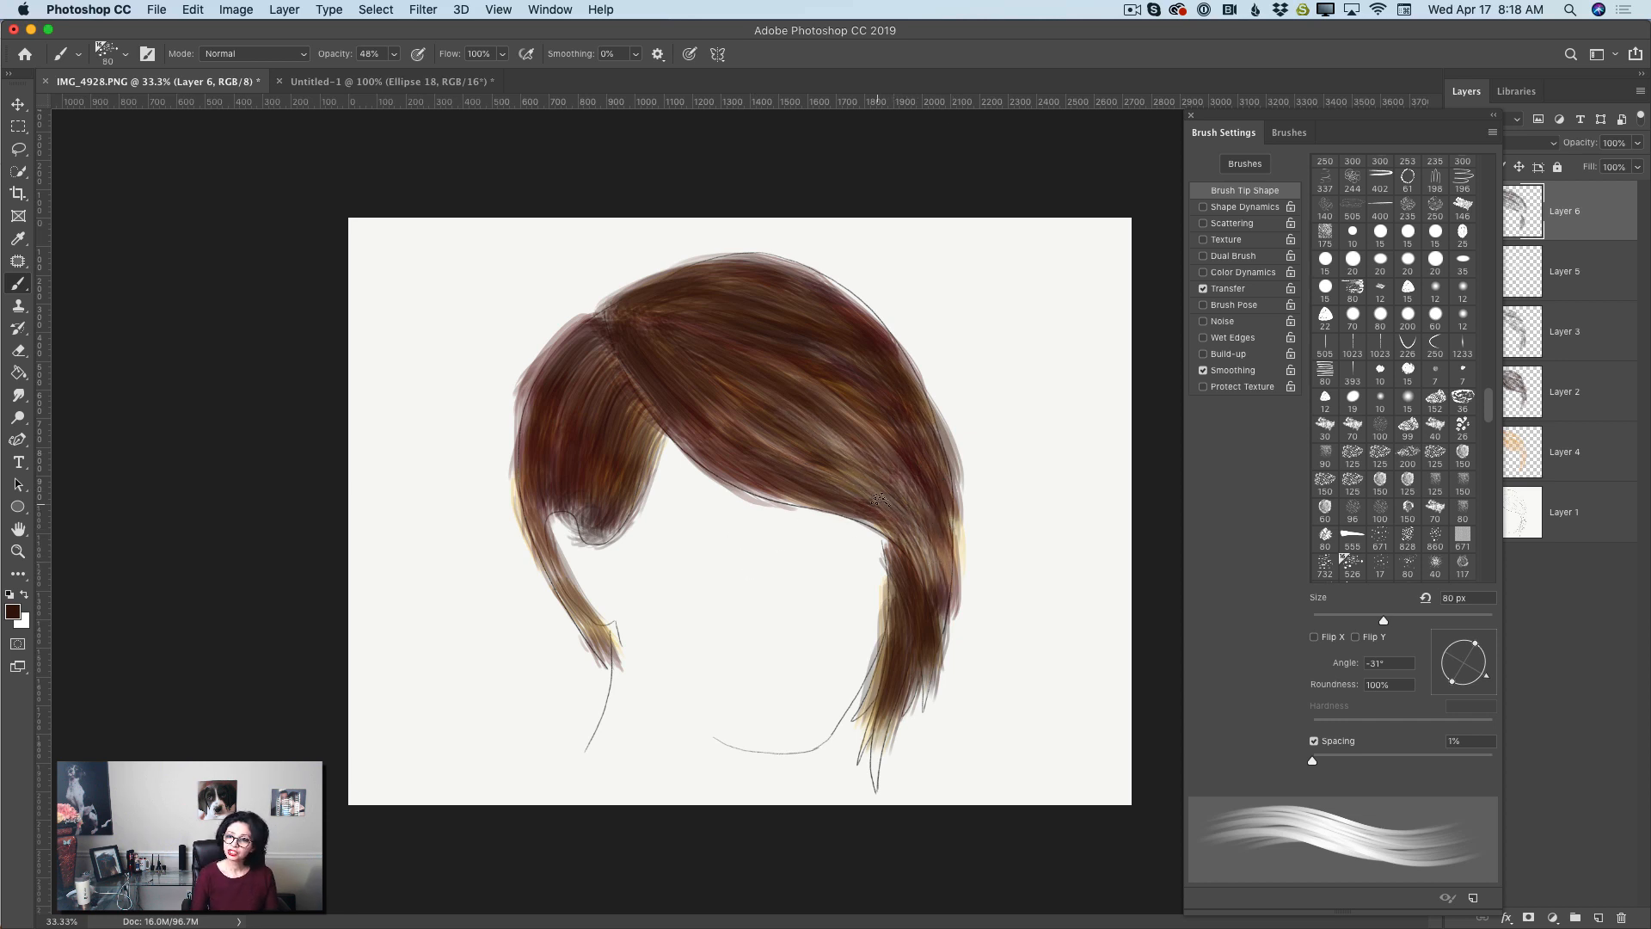
# Reduce the brush size to 40 px and add a new layer above Layer 6
pyautogui.press('[')
pyautogui.press('[')
pyautogui.press('[')
pyautogui.press('[')
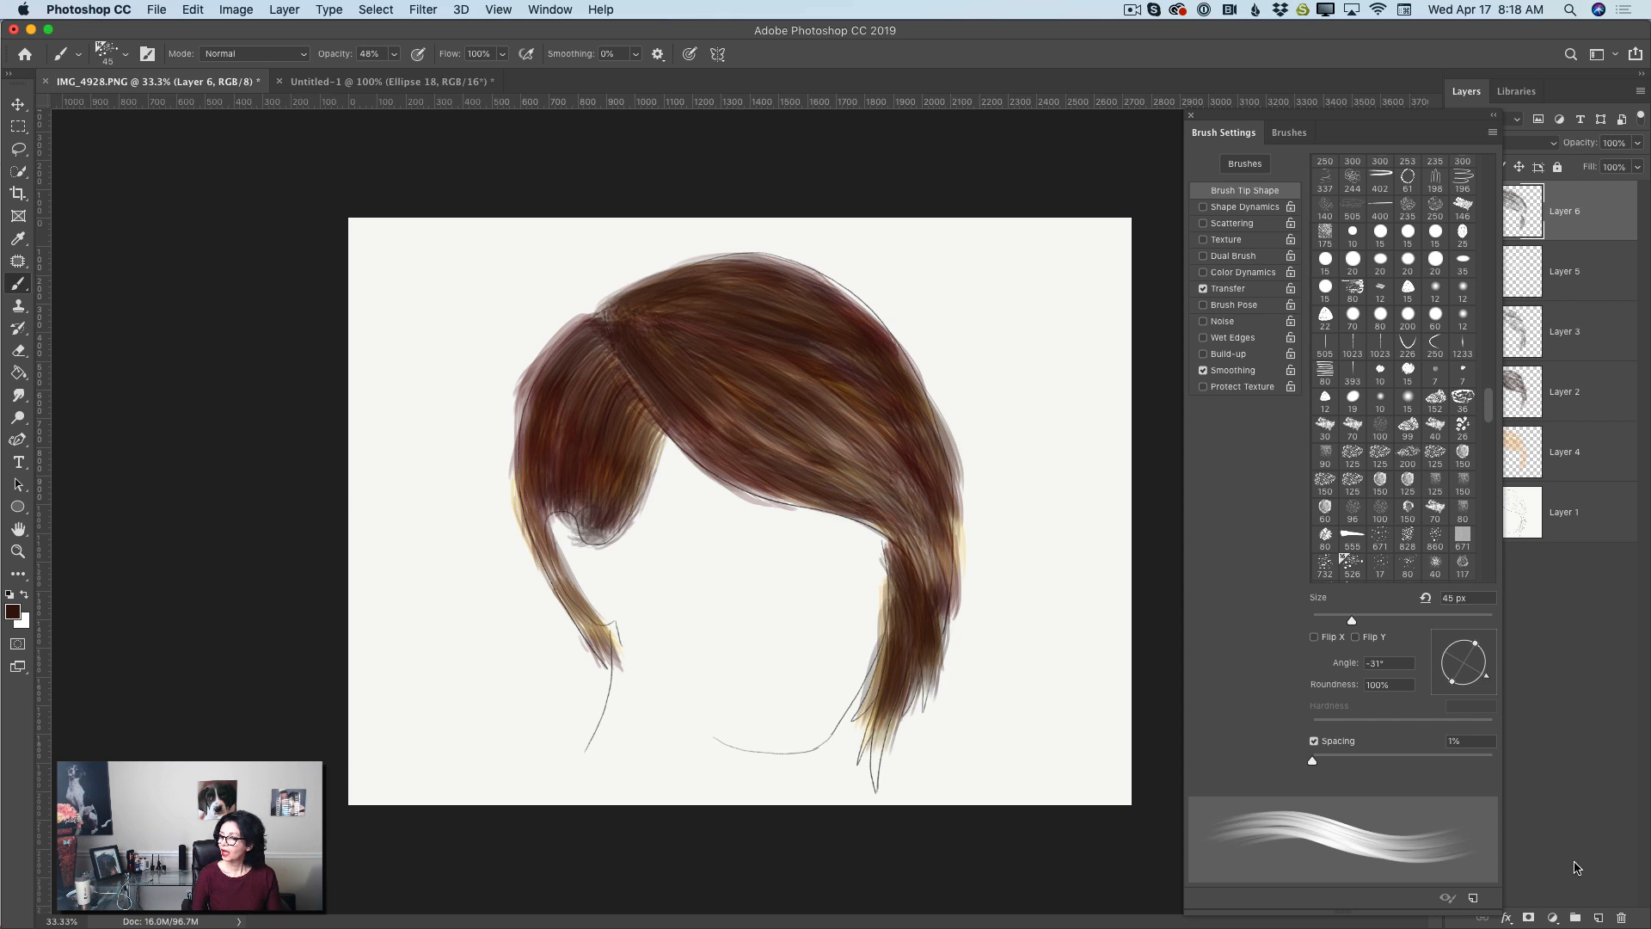
pyautogui.click(1600, 919)
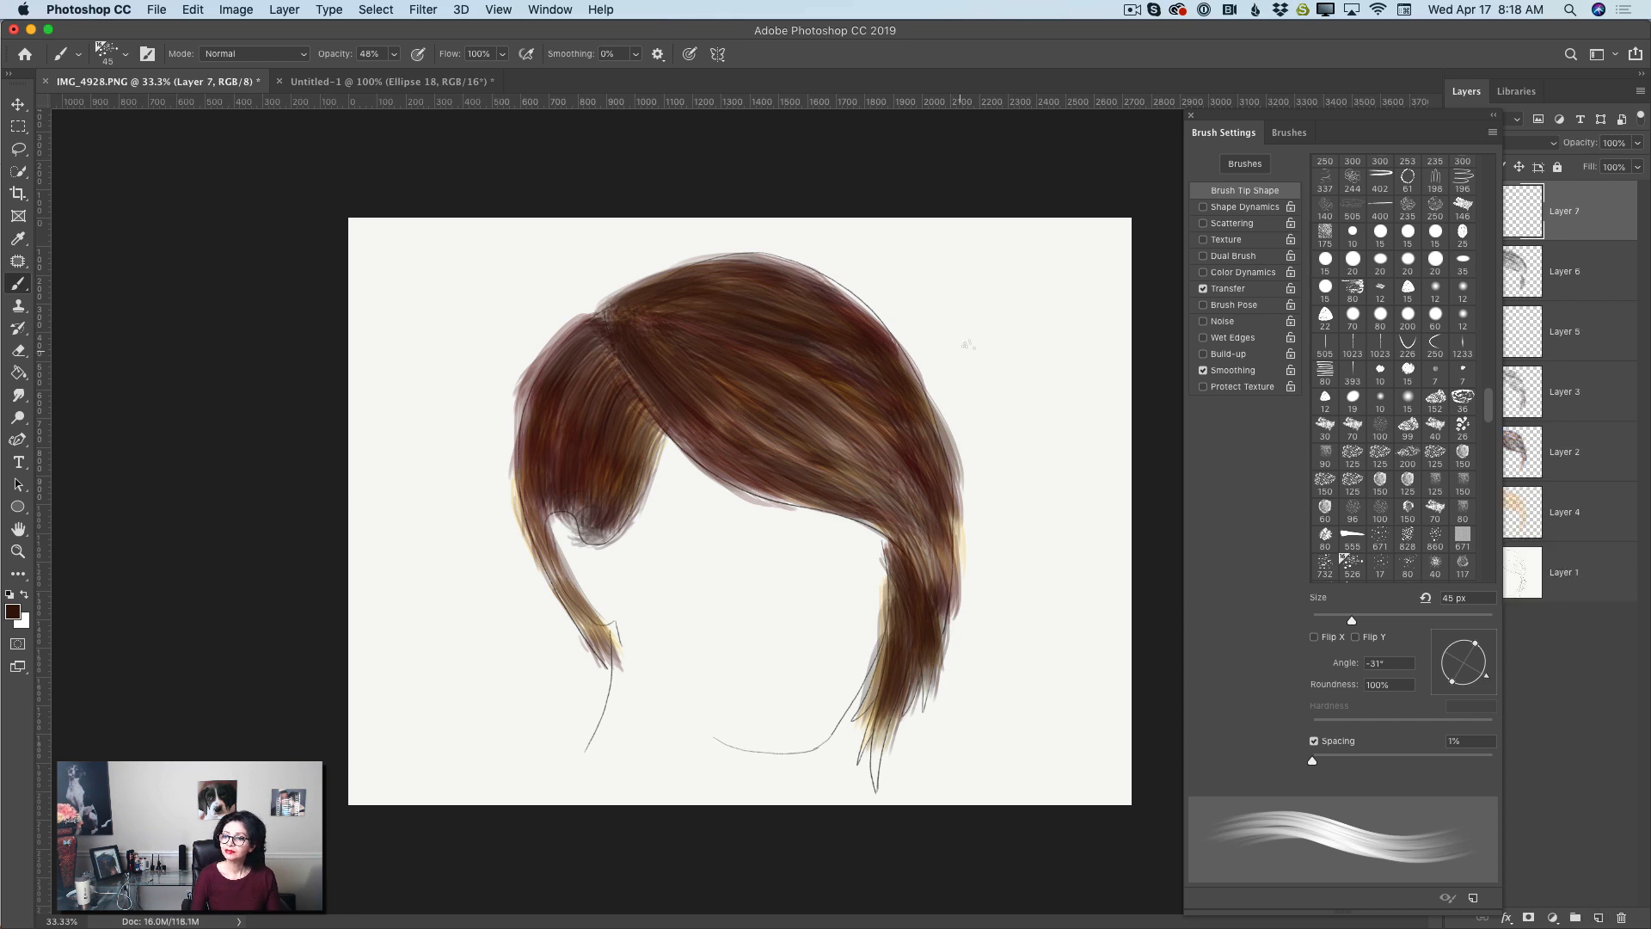
pyautogui.press('[')
# Paint fine dark strands just outside the hair's upper back outline on Layer 7
pyautogui.moveTo(812, 280)
pyautogui.mouseDown()
pyautogui.moveTo(929, 363)
pyautogui.moveTo(942, 447)
pyautogui.mouseUp()
pyautogui.moveTo(798, 276); pyautogui.dragTo(942, 405)
pyautogui.moveTo(886, 327); pyautogui.dragTo(932, 429)
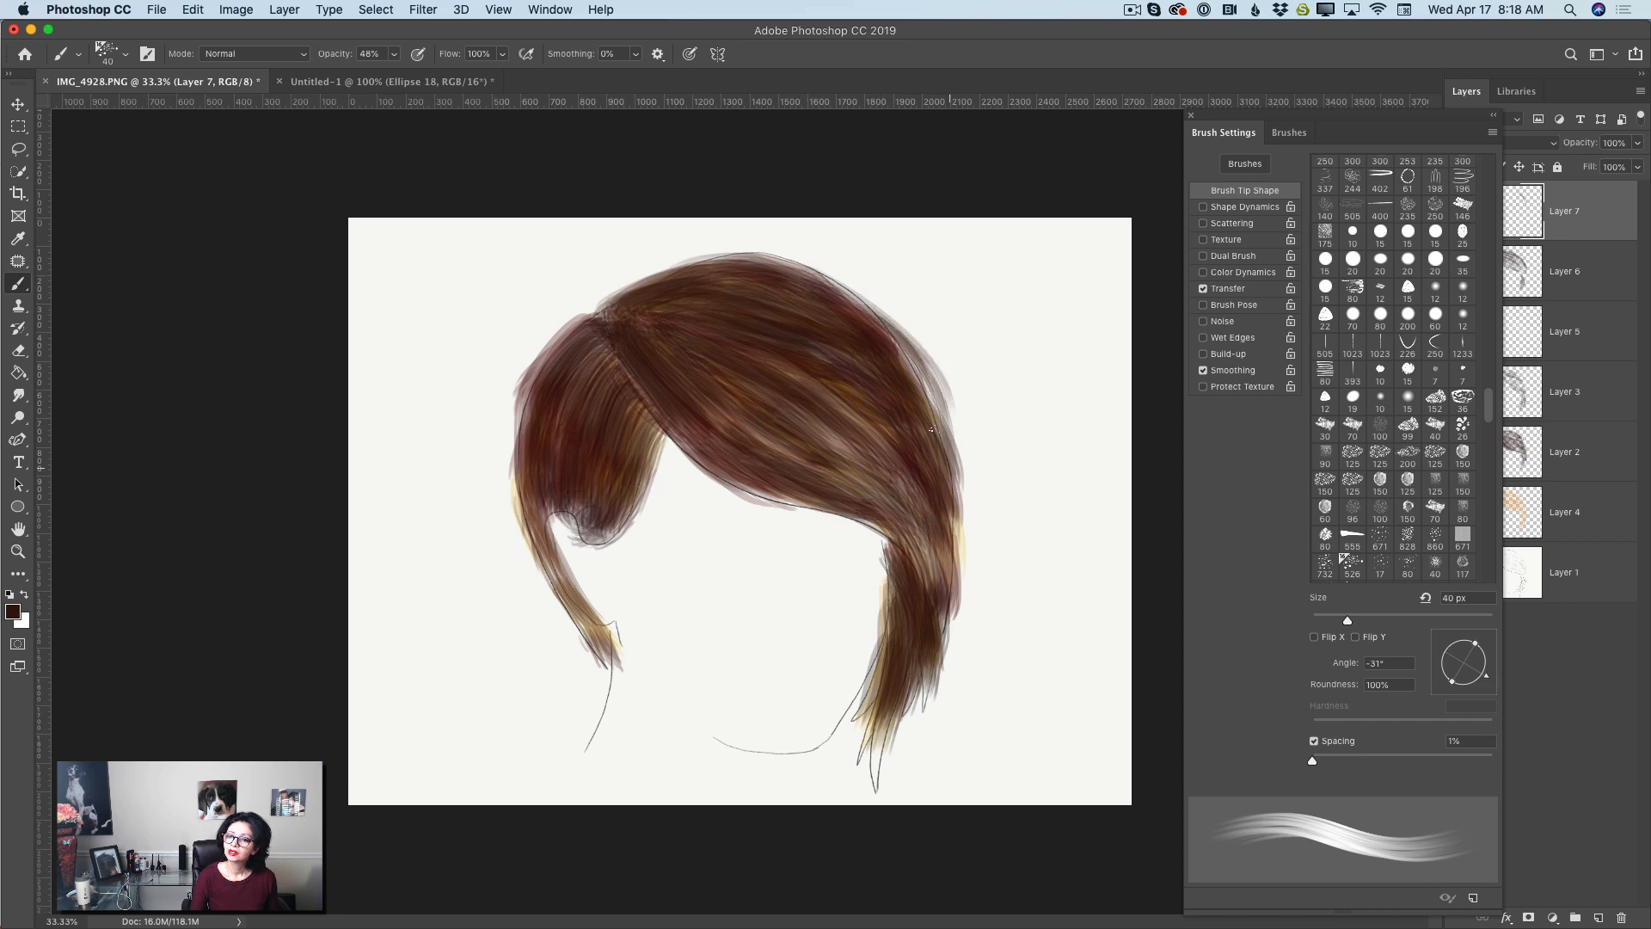
# Paint fine dark strands along the outer edge of the short side section, from the parting towards the ear
pyautogui.moveTo(591, 320)
pyautogui.mouseDown()
pyautogui.moveTo(514, 402)
pyautogui.moveTo(509, 452)
pyautogui.mouseUp()
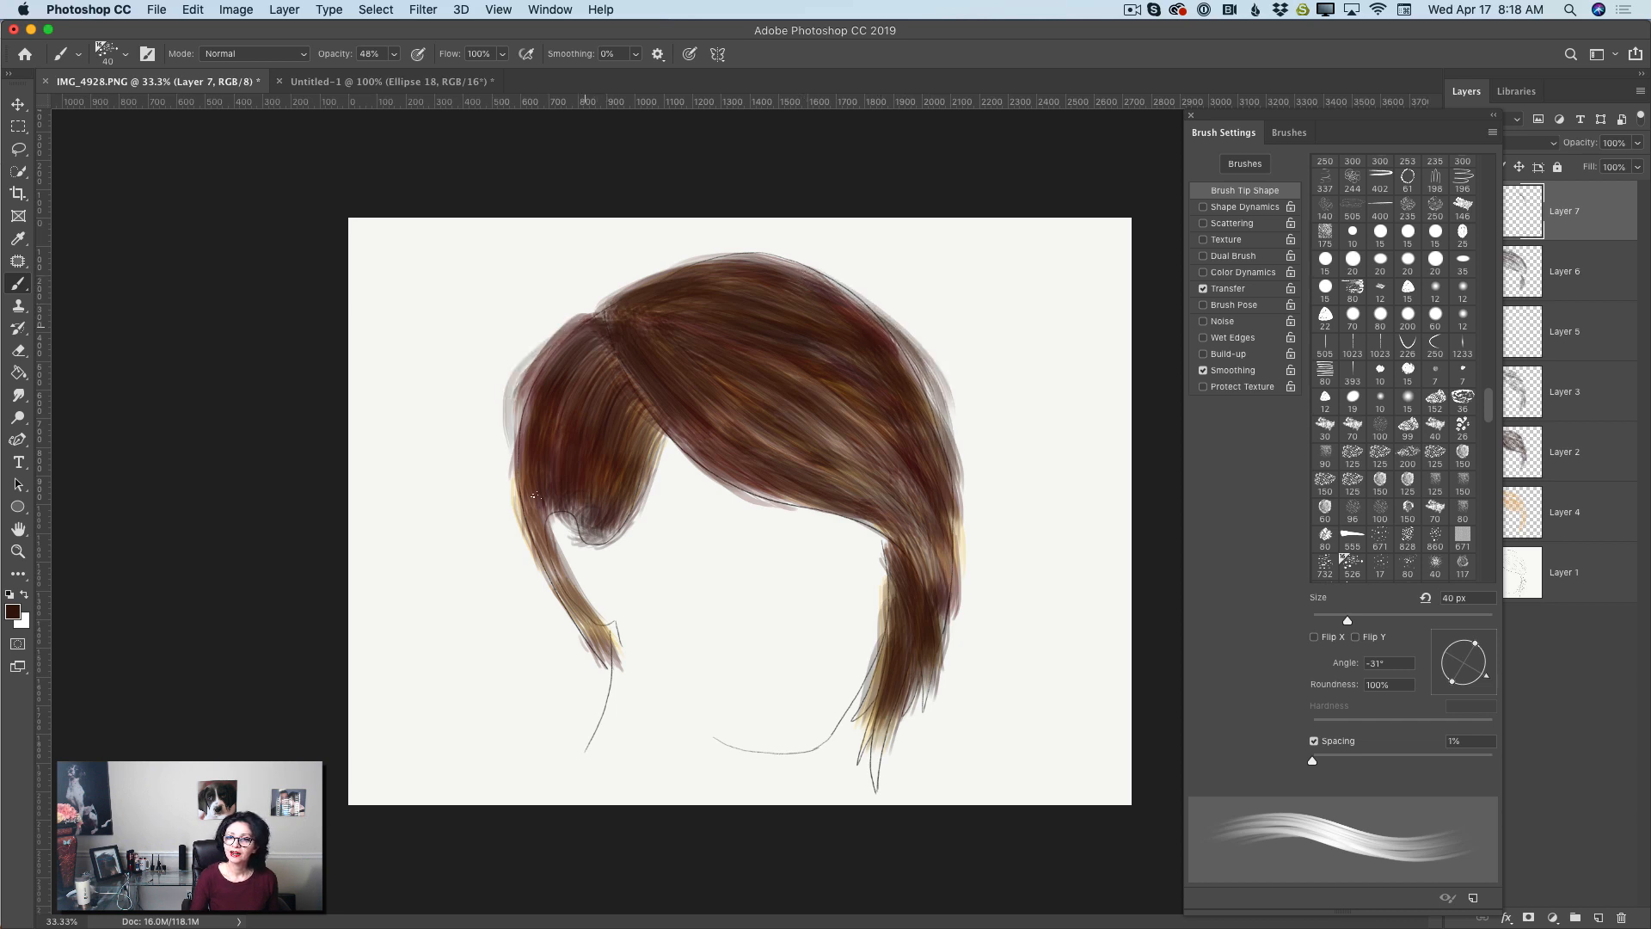
pyautogui.moveTo(575, 330); pyautogui.dragTo(507, 443)
pyautogui.moveTo(529, 363); pyautogui.dragTo(505, 542)
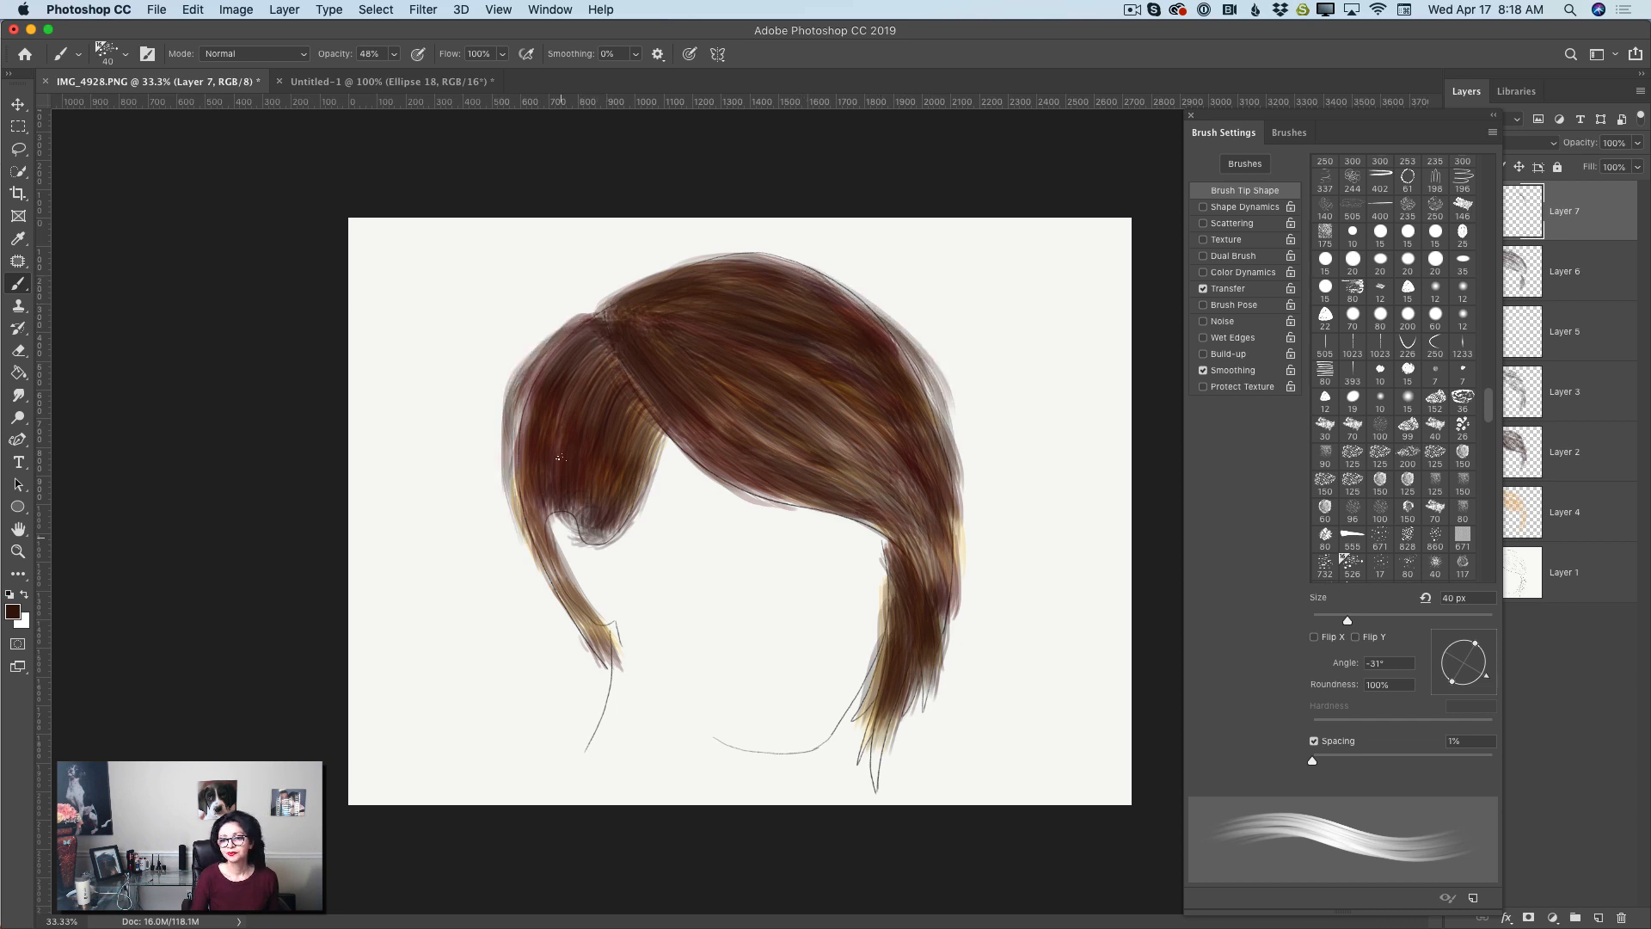
pyautogui.moveTo(528, 392); pyautogui.dragTo(514, 512)
pyautogui.moveTo(531, 455); pyautogui.dragTo(510, 548)
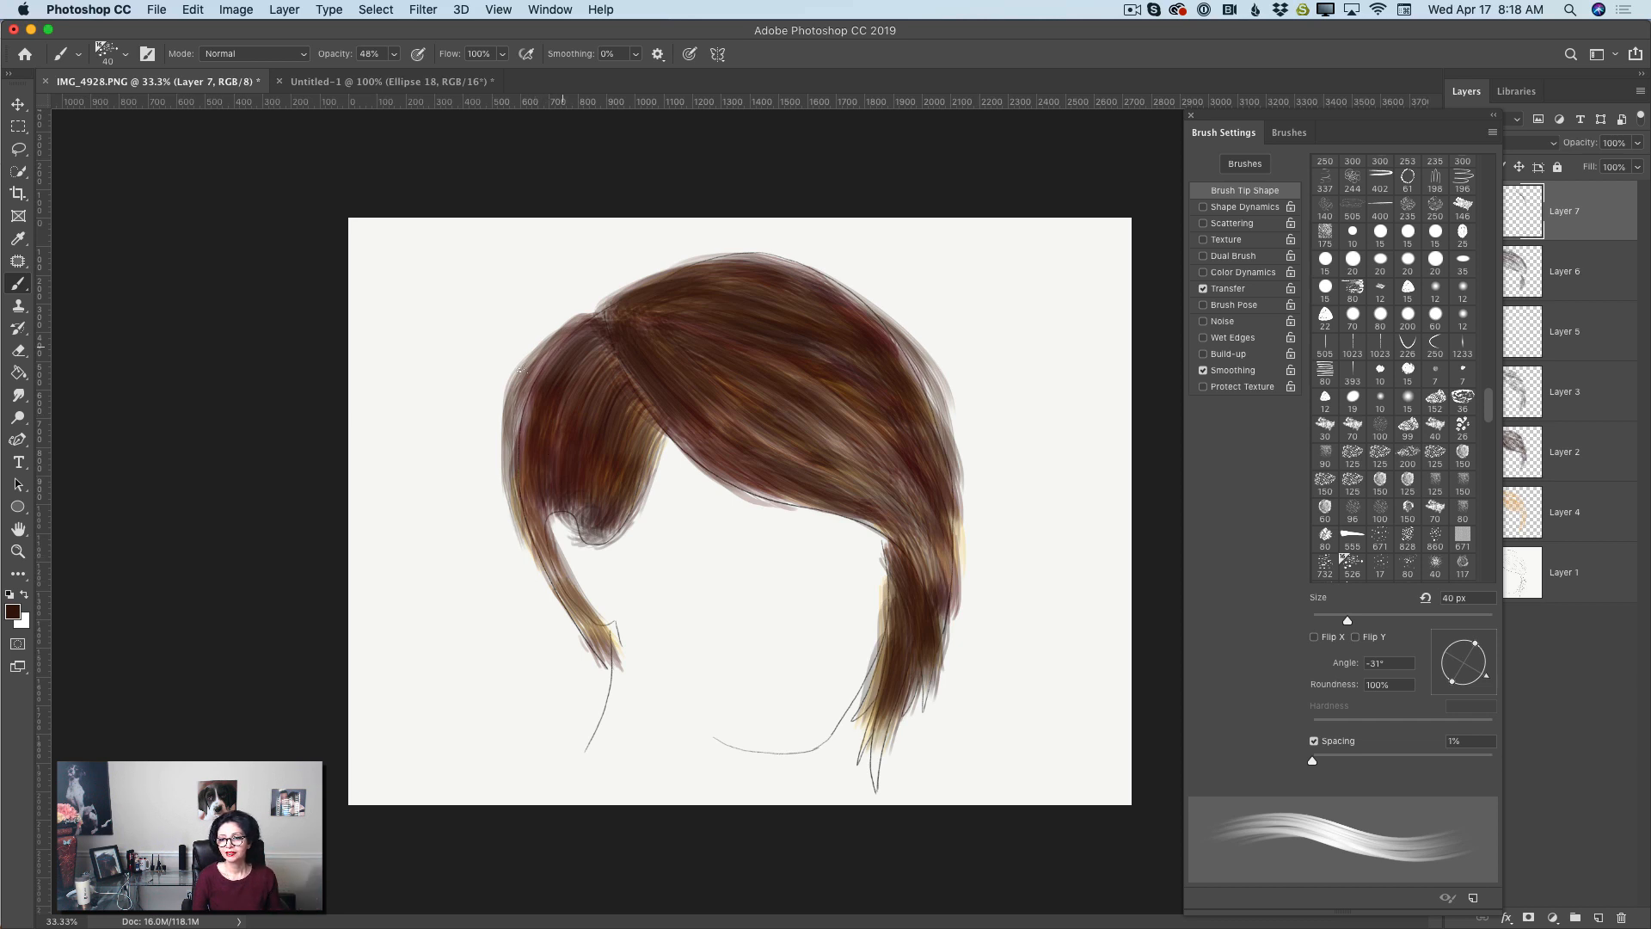
pyautogui.moveTo(555, 346); pyautogui.dragTo(498, 454)
pyautogui.moveTo(502, 397); pyautogui.dragTo(521, 516)
# Paint fine dark strands from the parting over the top of the crown, slightly beyond the sketched outline
pyautogui.moveTo(592, 318)
pyautogui.mouseDown()
pyautogui.moveTo(524, 374)
pyautogui.moveTo(638, 282)
pyautogui.moveTo(739, 257)
pyautogui.mouseUp()
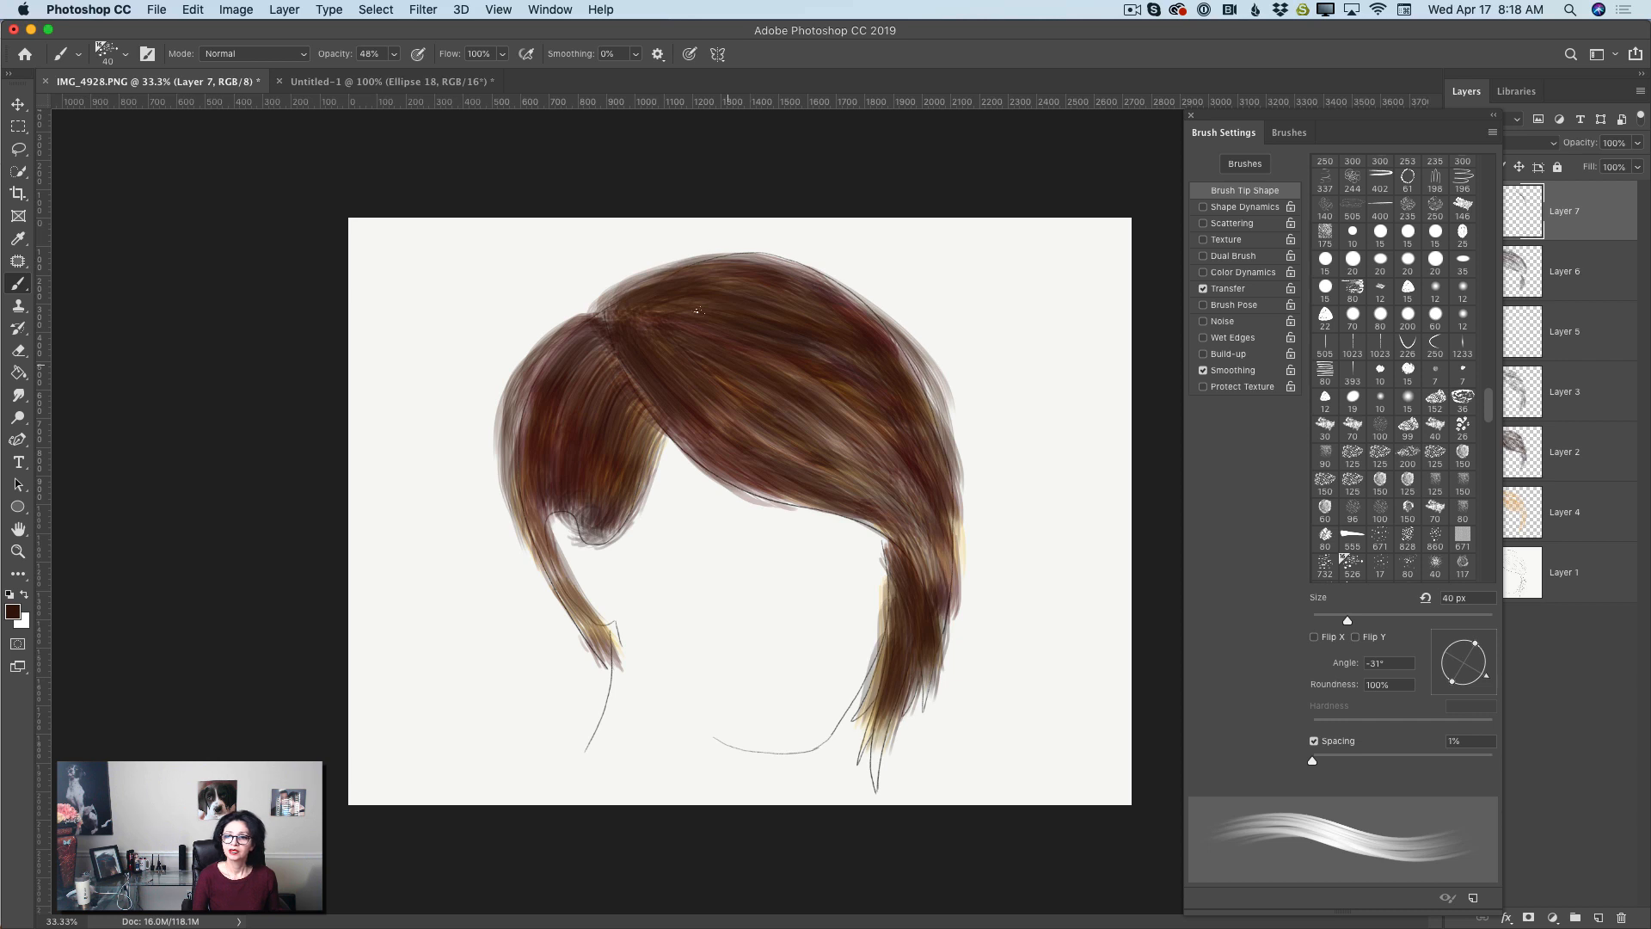
pyautogui.moveTo(626, 277); pyautogui.dragTo(805, 240)
pyautogui.moveTo(693, 251); pyautogui.dragTo(872, 293)
pyautogui.moveTo(717, 247)
pyautogui.mouseDown()
pyautogui.moveTo(875, 301)
pyautogui.moveTo(903, 350)
pyautogui.moveTo(869, 307)
pyautogui.mouseUp()
pyautogui.moveTo(773, 258); pyautogui.dragTo(867, 292)
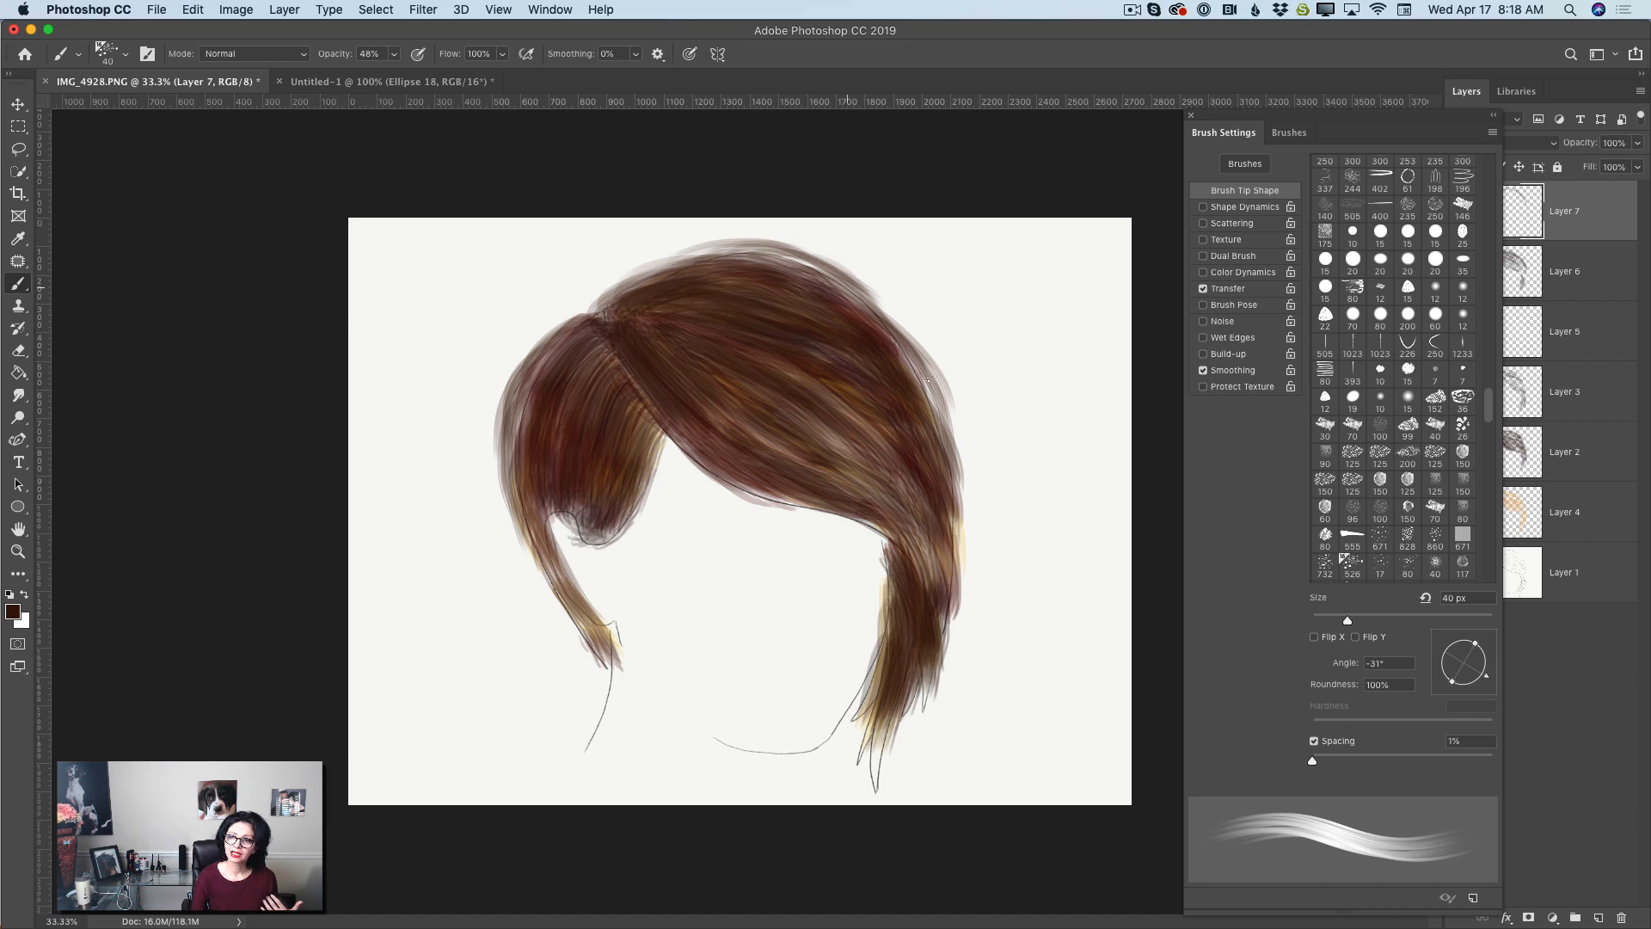
pyautogui.moveTo(927, 380); pyautogui.dragTo(939, 400)
pyautogui.moveTo(760, 267); pyautogui.dragTo(881, 315)
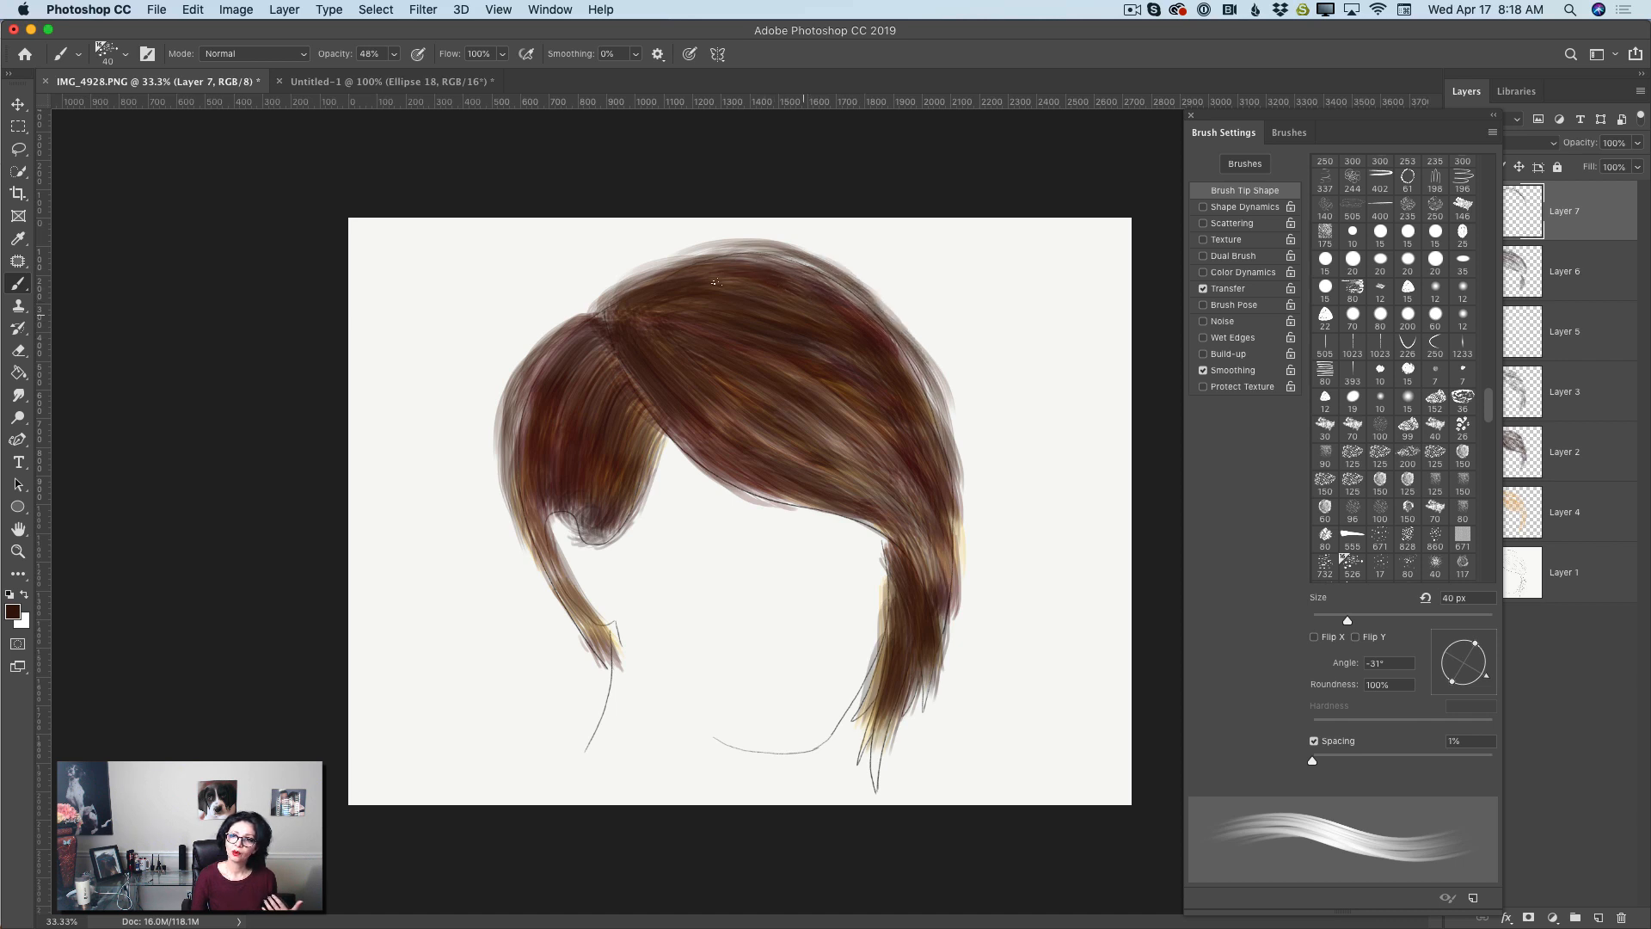
# Fill in the crown's top edge and the upper back outline with more fine dark strands on Layer 7
pyautogui.moveTo(716, 282)
pyautogui.mouseDown()
pyautogui.moveTo(791, 262)
pyautogui.moveTo(849, 301)
pyautogui.mouseUp()
pyautogui.moveTo(594, 308); pyautogui.dragTo(716, 258)
pyautogui.moveTo(883, 331); pyautogui.dragTo(925, 393)
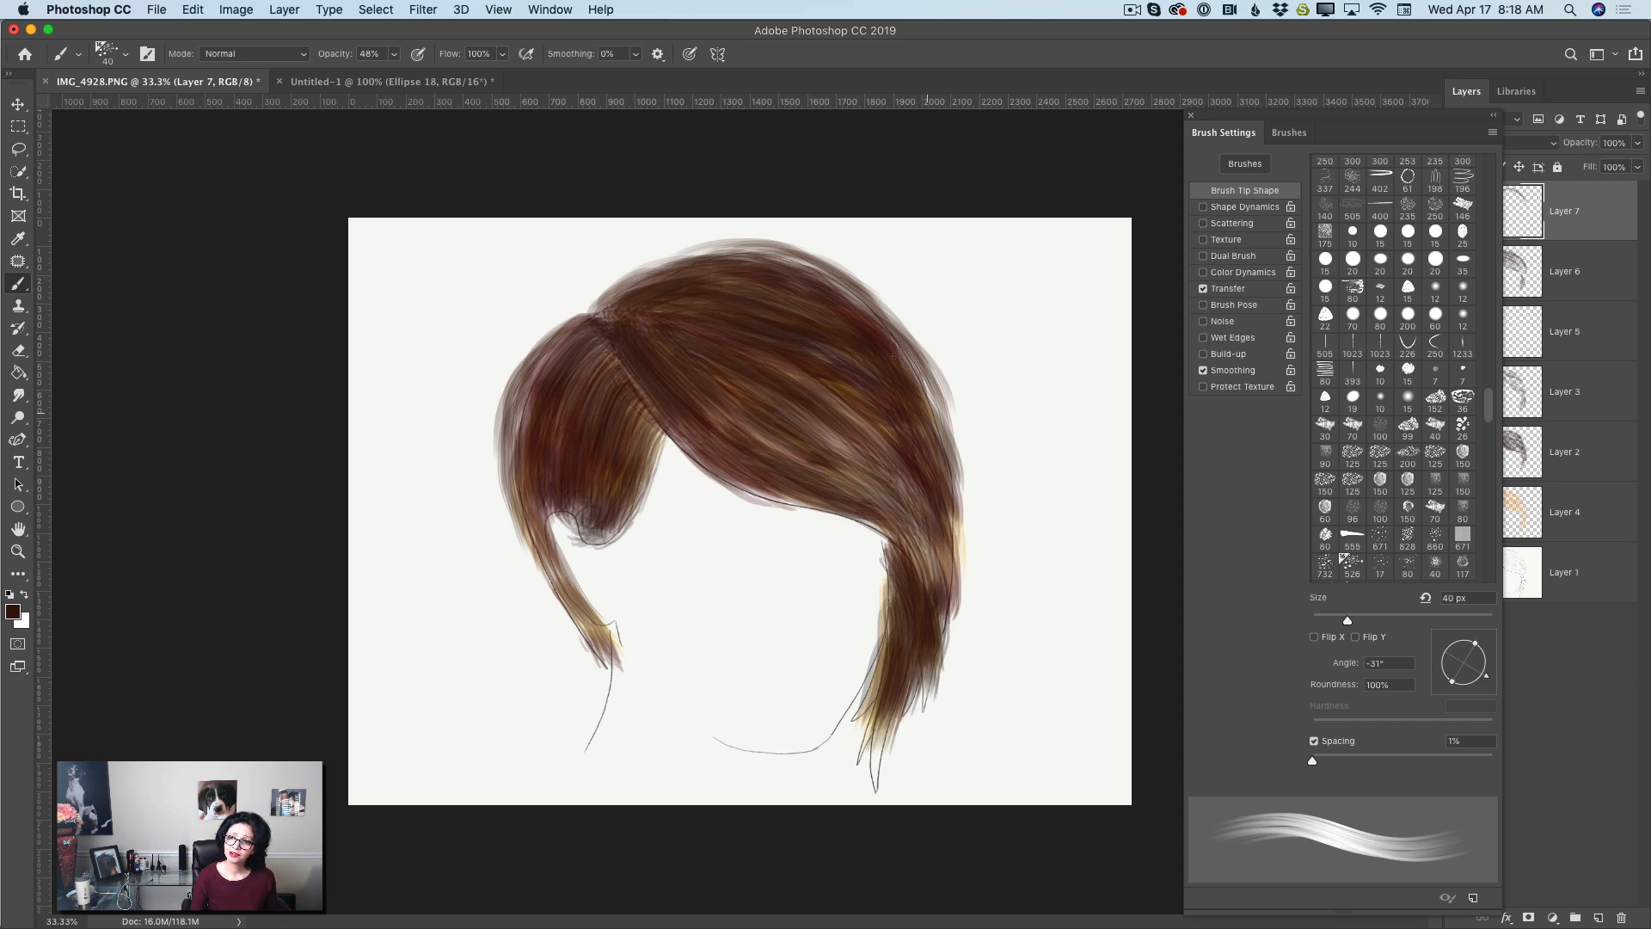
pyautogui.moveTo(851, 301); pyautogui.dragTo(939, 430)
pyautogui.moveTo(913, 370)
pyautogui.mouseDown()
pyautogui.moveTo(936, 461)
pyautogui.moveTo(935, 421)
pyautogui.mouseUp()
pyautogui.moveTo(808, 267); pyautogui.dragTo(872, 315)
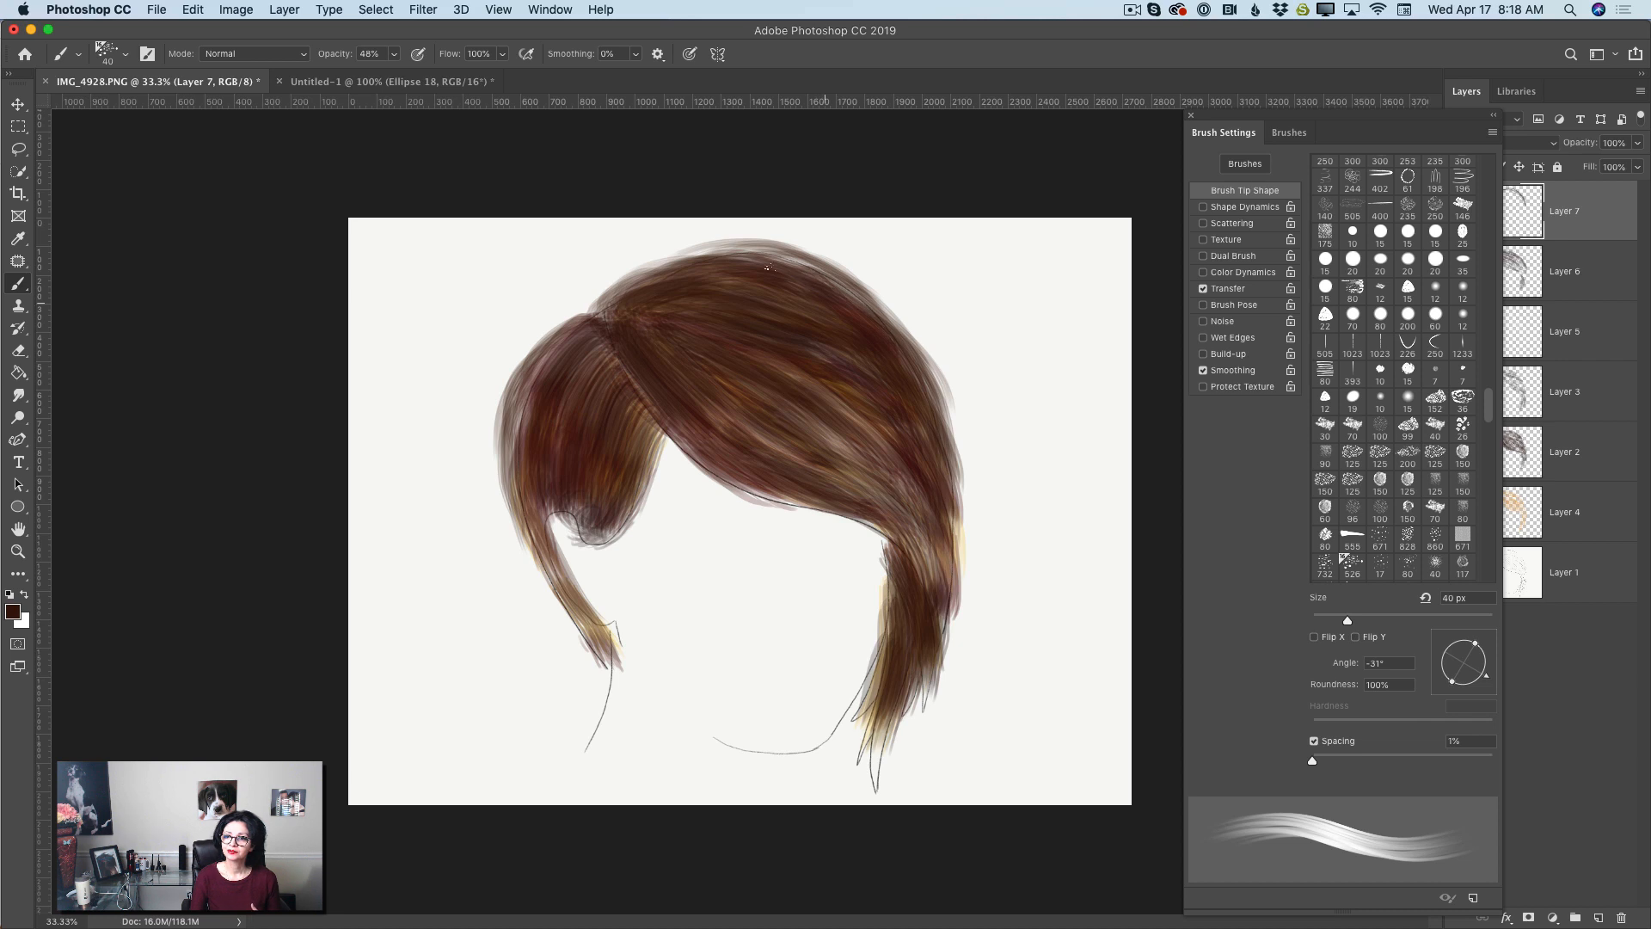
pyautogui.moveTo(761, 256); pyautogui.dragTo(868, 312)
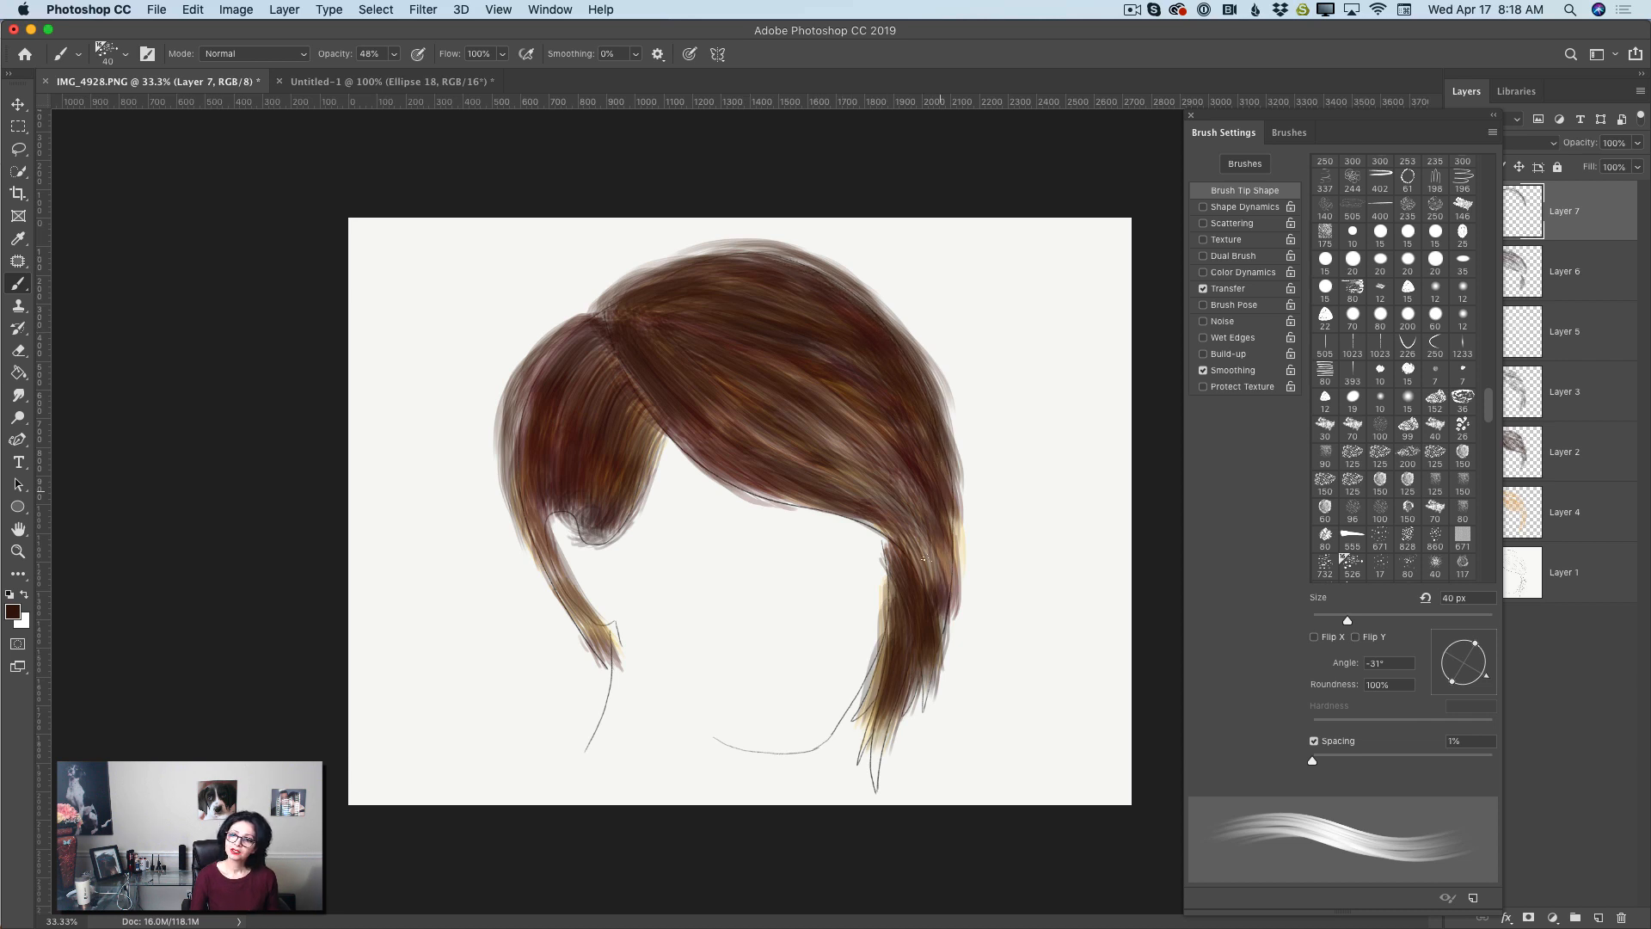